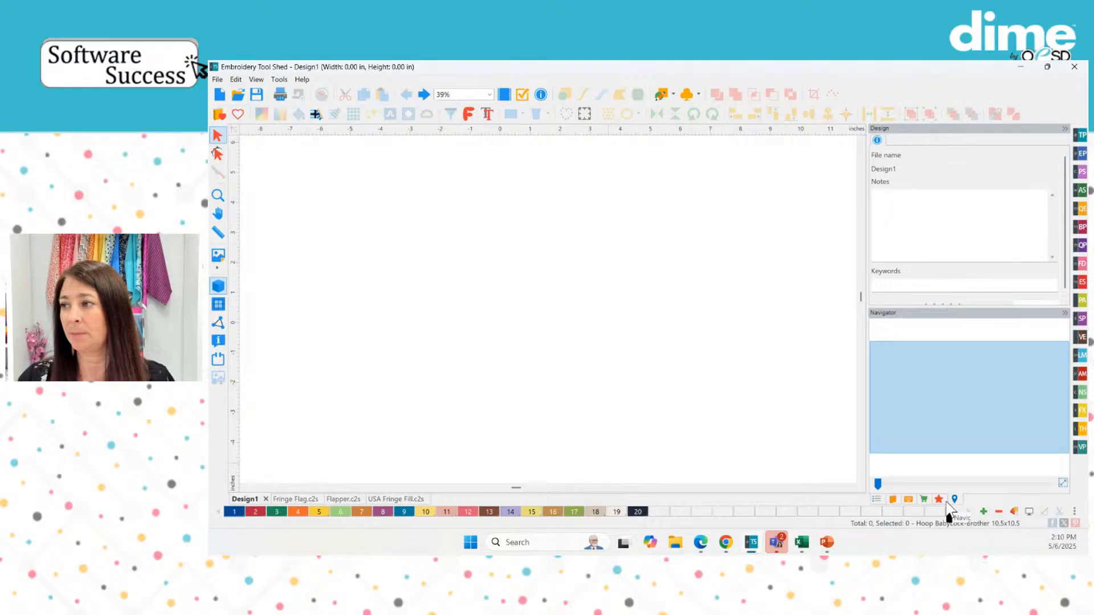
Display the list of purchased software and look through the titles from Embroidery Tool Shed to the font packs
click(939, 500)
click(925, 500)
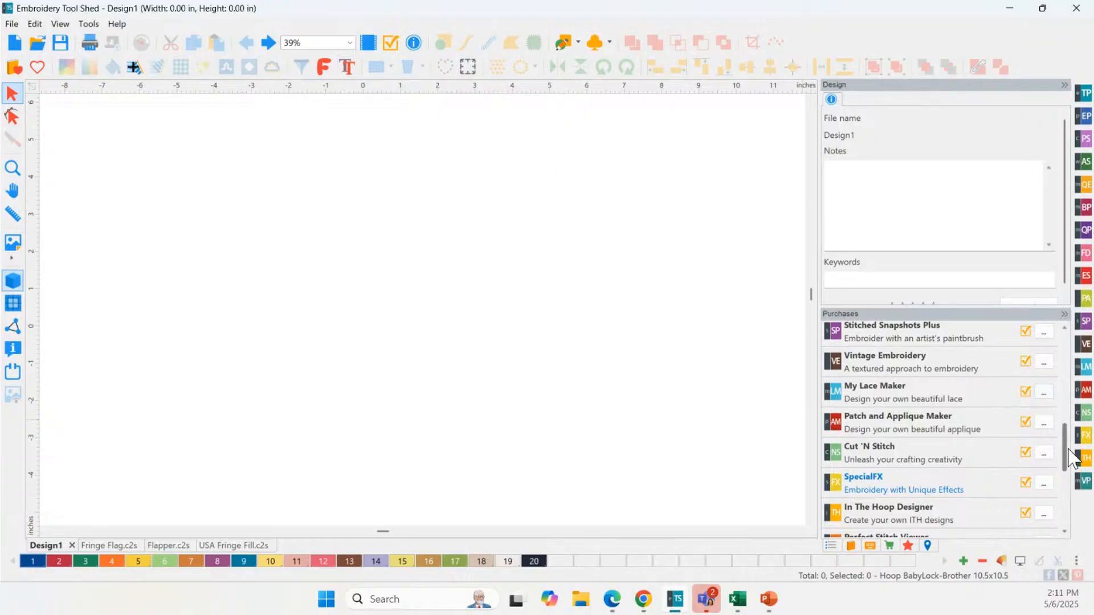
scroll(1070, 451, up, 2)
scroll(1070, 450, up, 6)
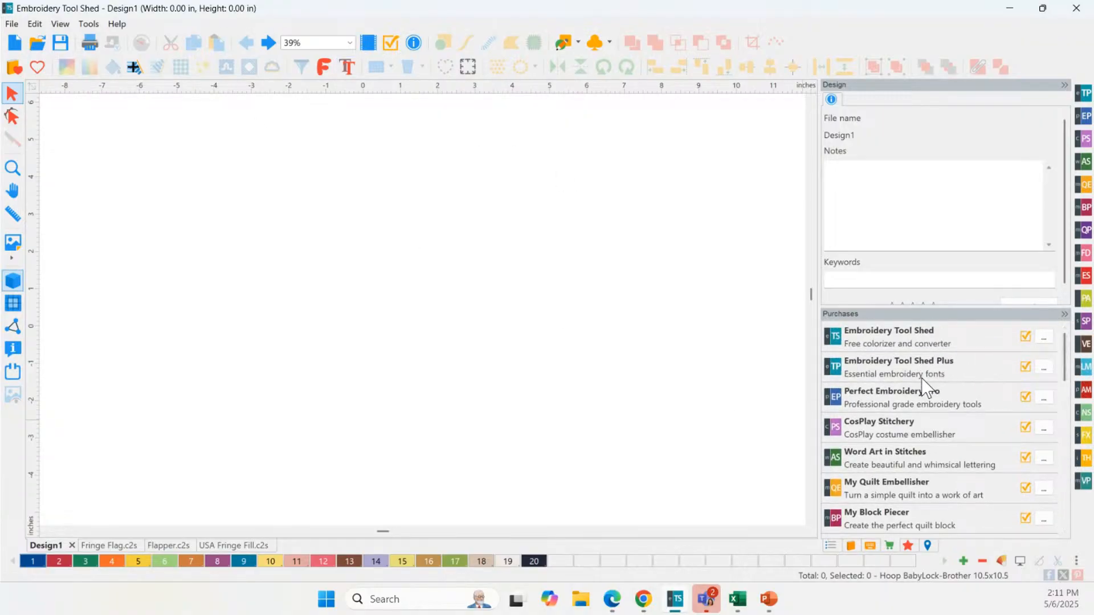
key(ctrl)
key(ctrl)
key(ctrl)
key(ctrl)
drag(1064, 359, 1041, 459)
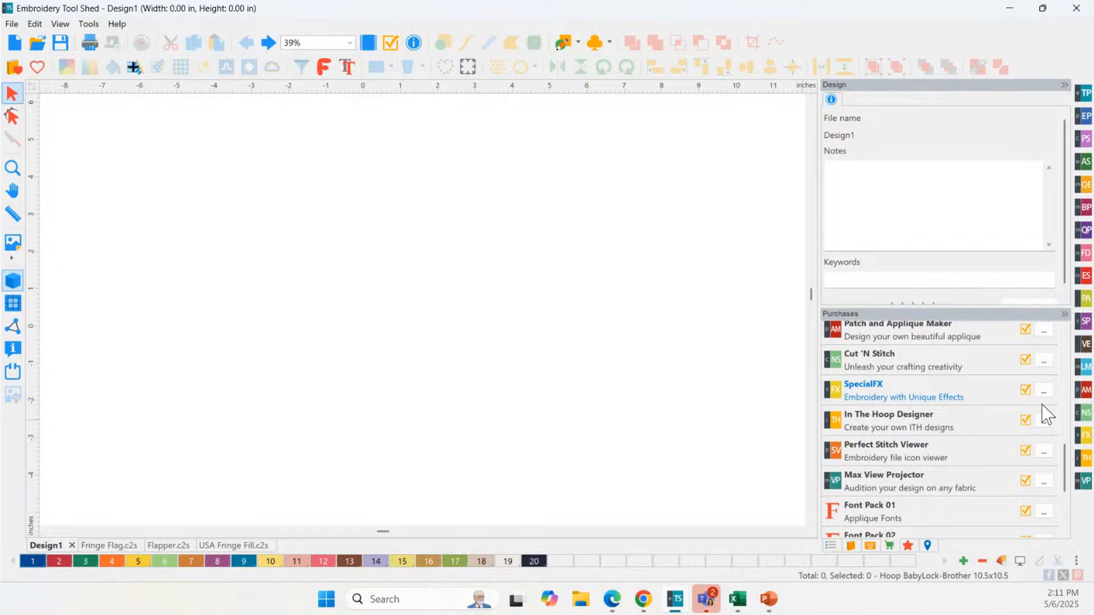
scroll(1040, 422, down, 1)
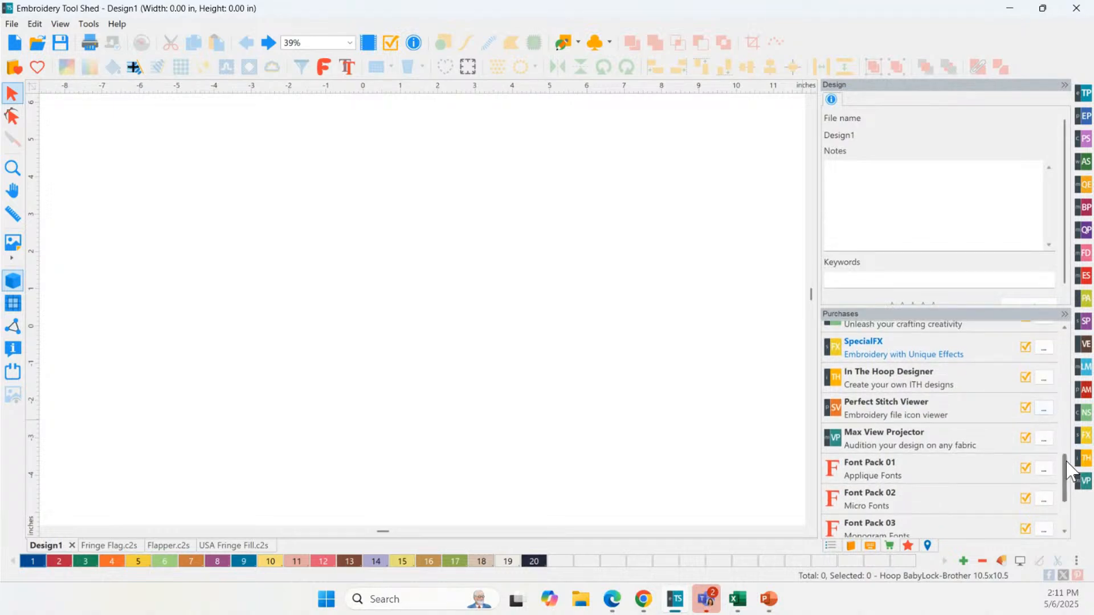
drag(1066, 464, 1068, 411)
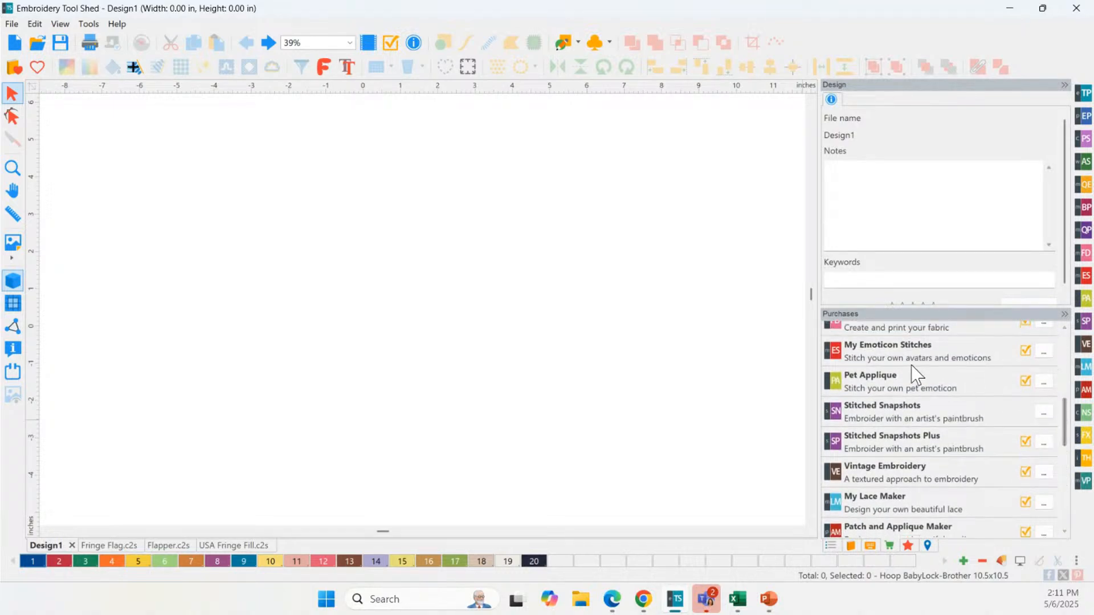
Check which options are offered for Stitched Snapshots, the title without an activation check mark
click(1036, 348)
key(ctrl)
key(ctrl)
click(1044, 415)
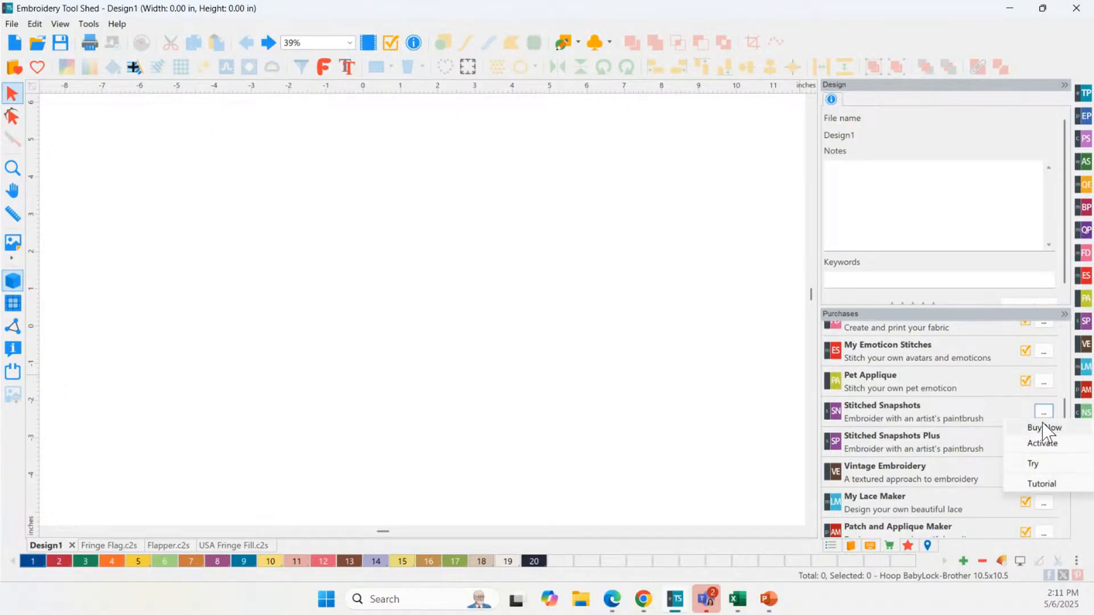
key(ctrl)
key(ctrl)
key(ctrl)
key(ctrl)
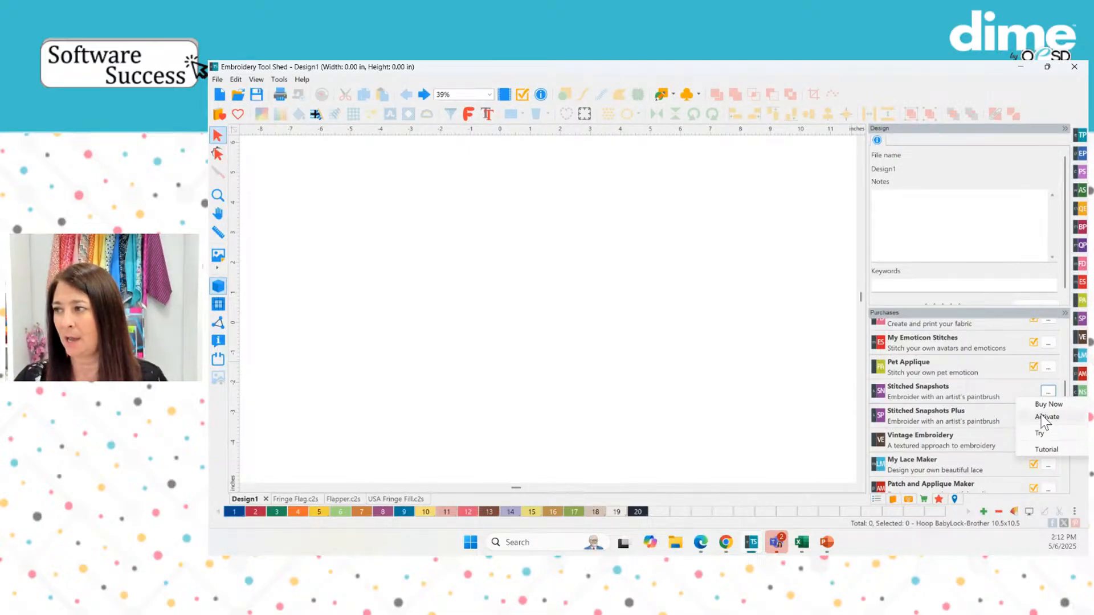
click(1011, 388)
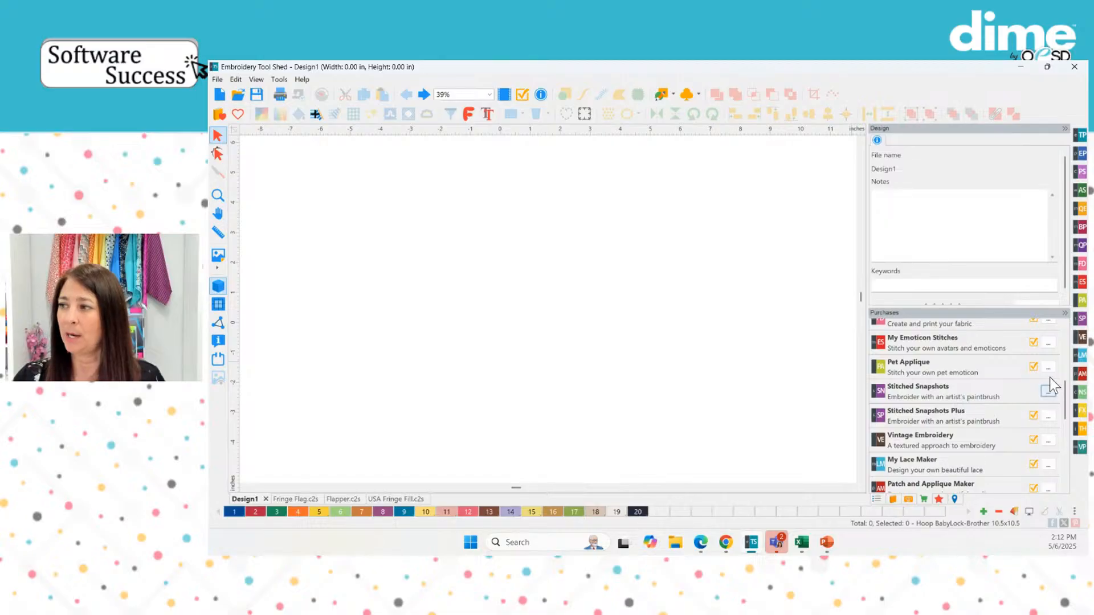
click(1049, 392)
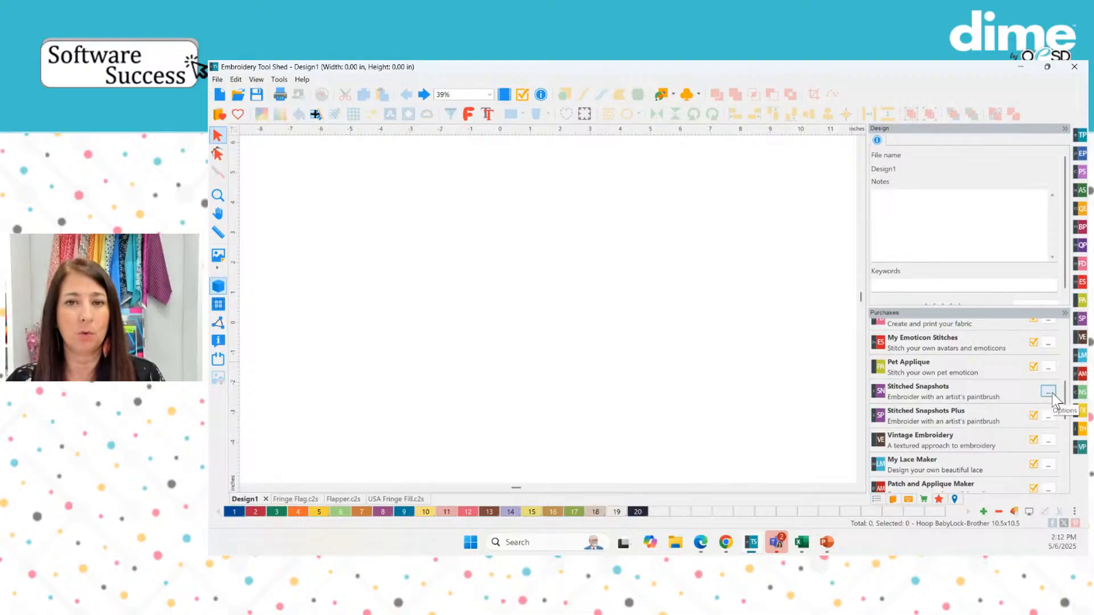
click(1052, 398)
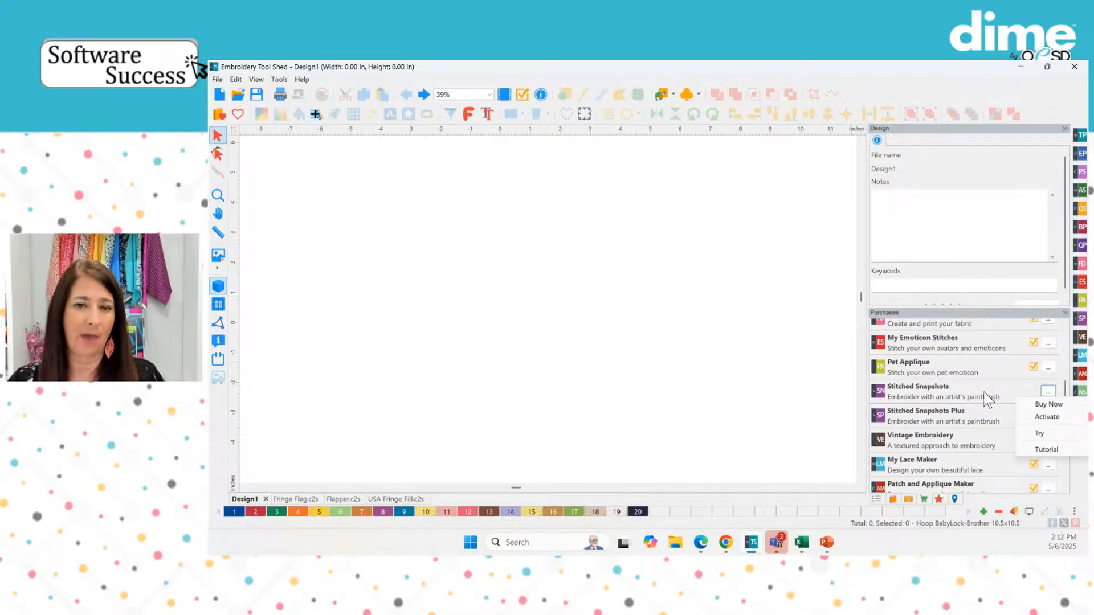
click(1022, 389)
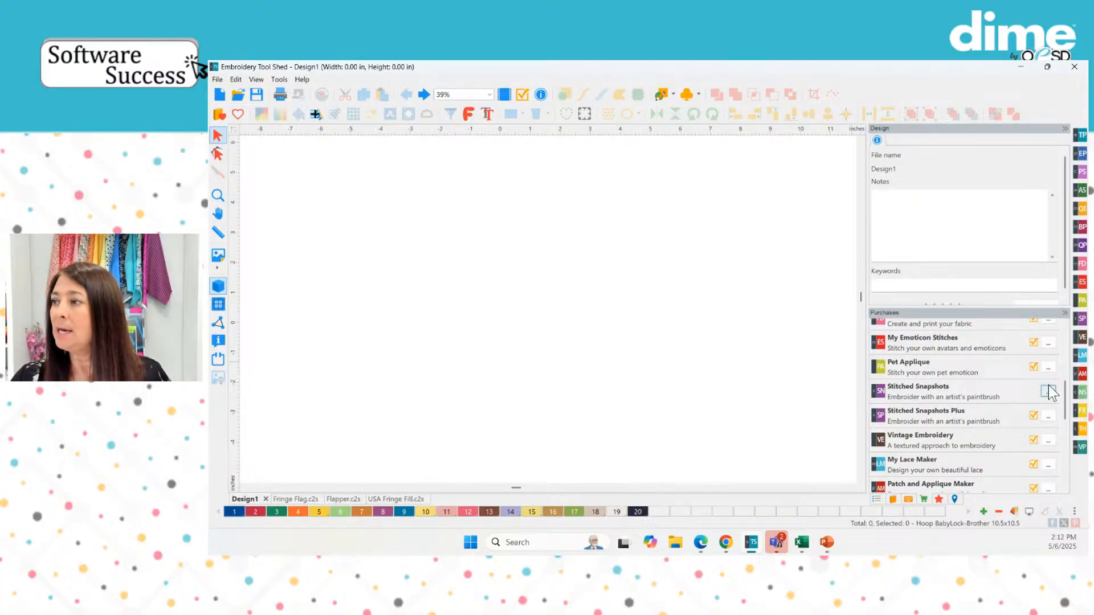
click(1049, 393)
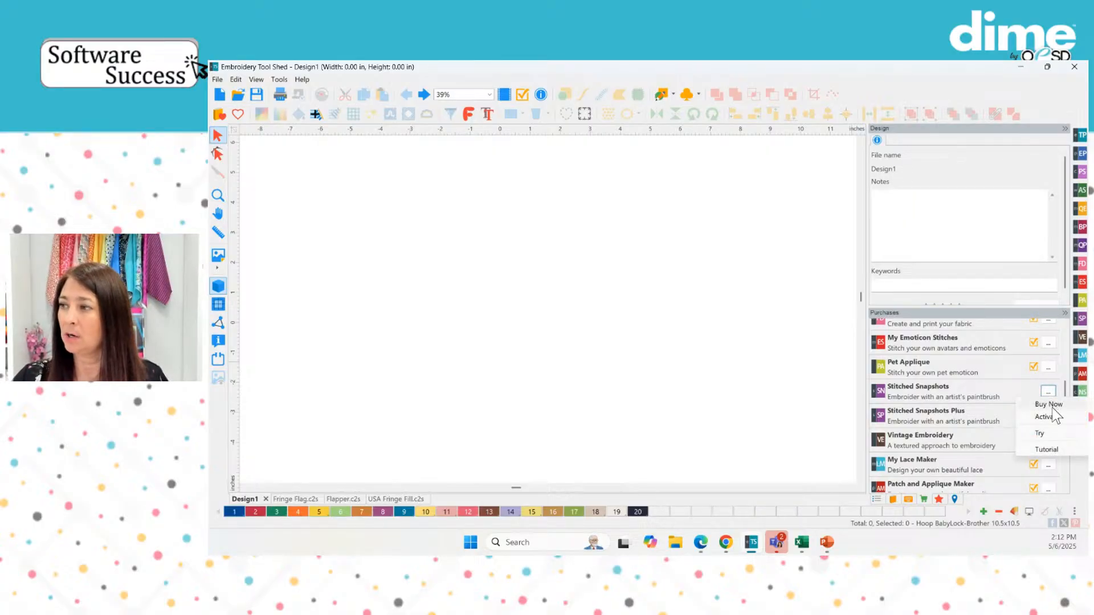
Check the options offered for the activated titles Pet Applique and My Emoticon Stitches
click(1050, 369)
click(1050, 369)
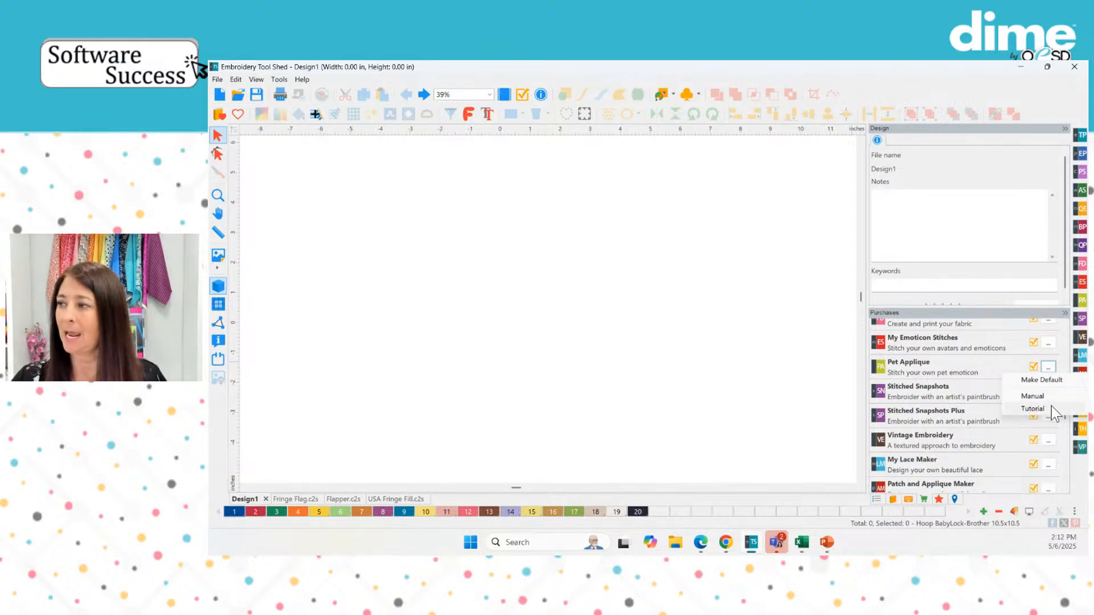
click(1049, 343)
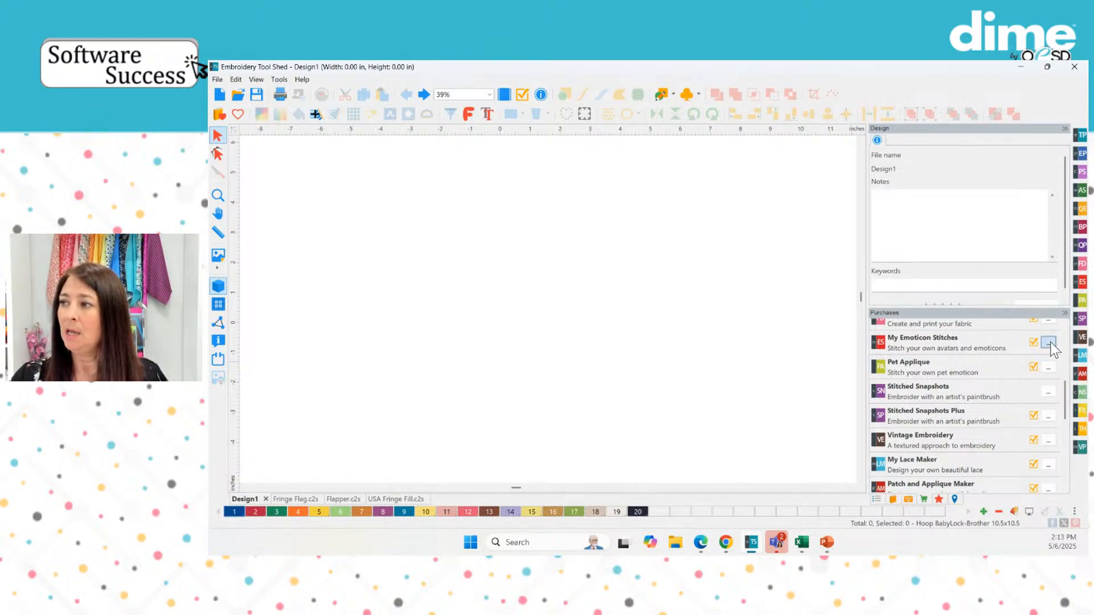
click(1049, 342)
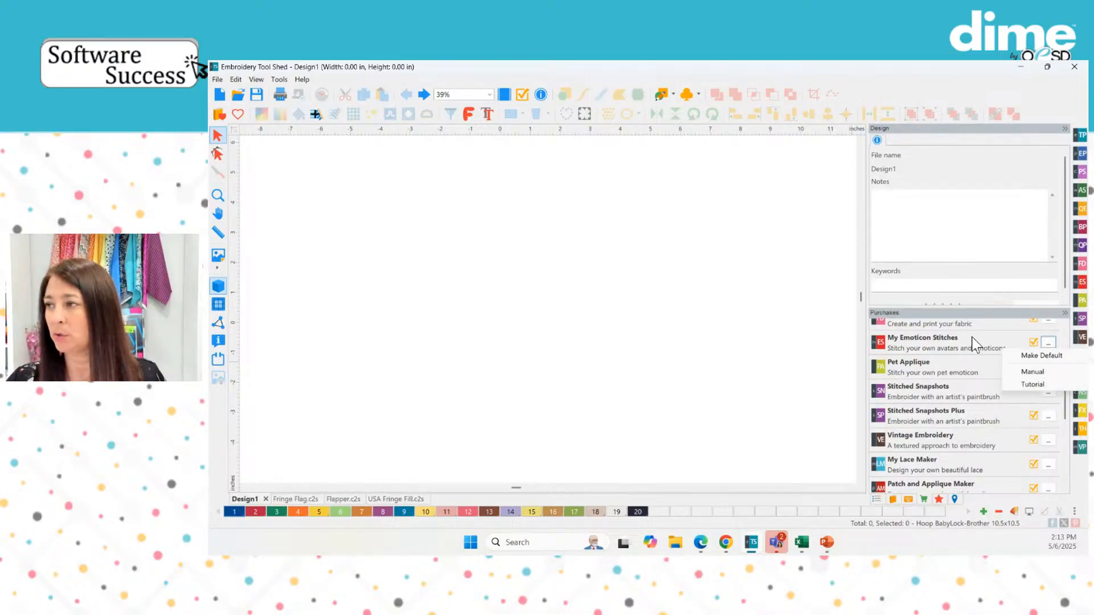
click(1063, 413)
Find SpecialFX in the purchases list and check its available options
drag(1069, 406, 1070, 426)
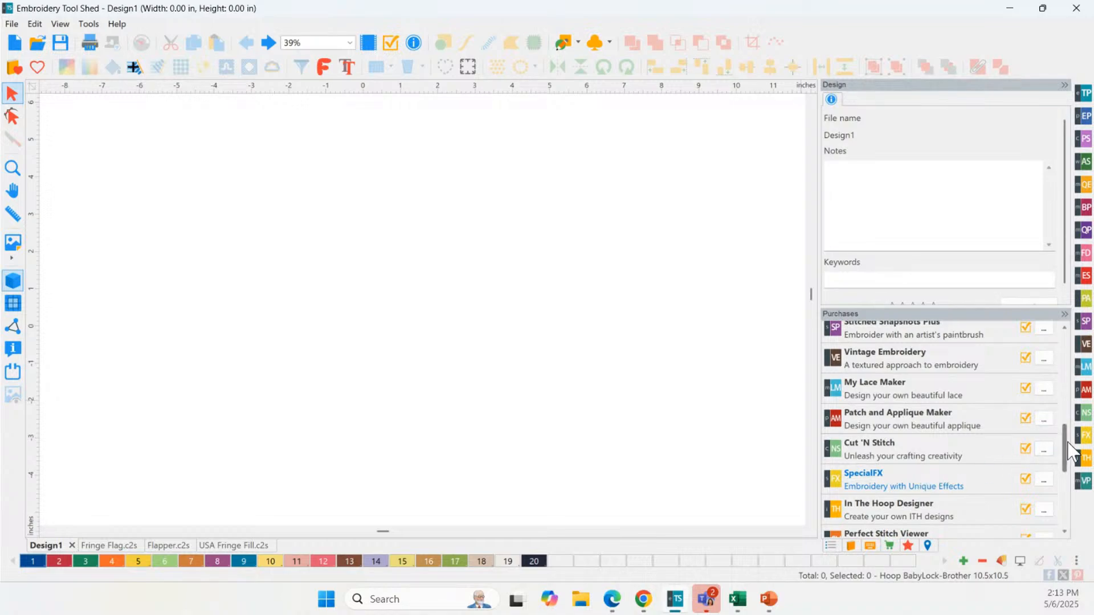
scroll(1068, 464, down, 2)
scroll(1068, 464, down, 1)
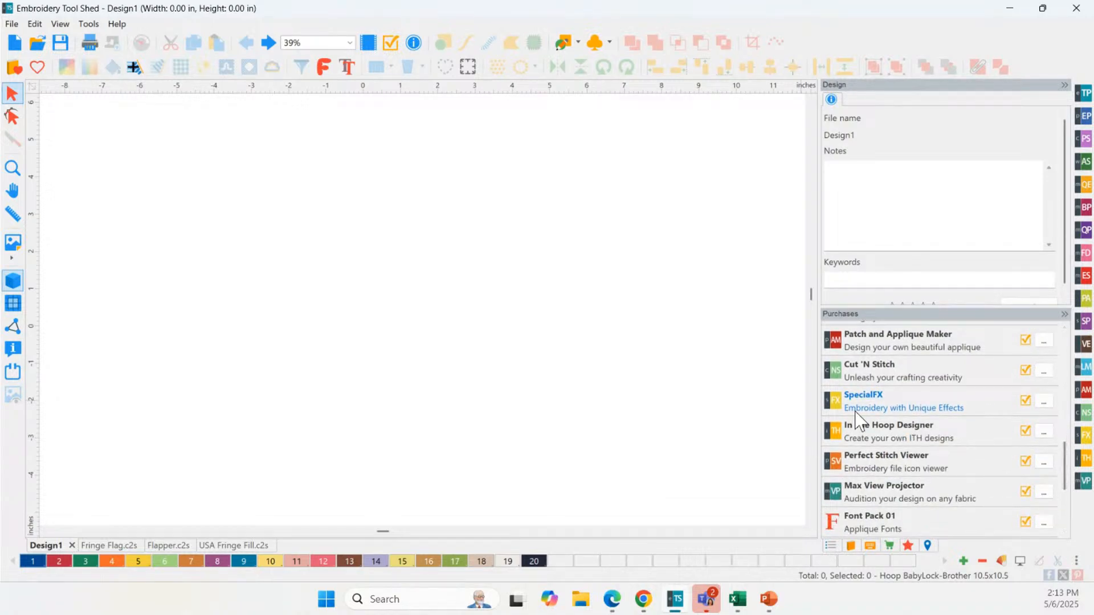
click(1044, 403)
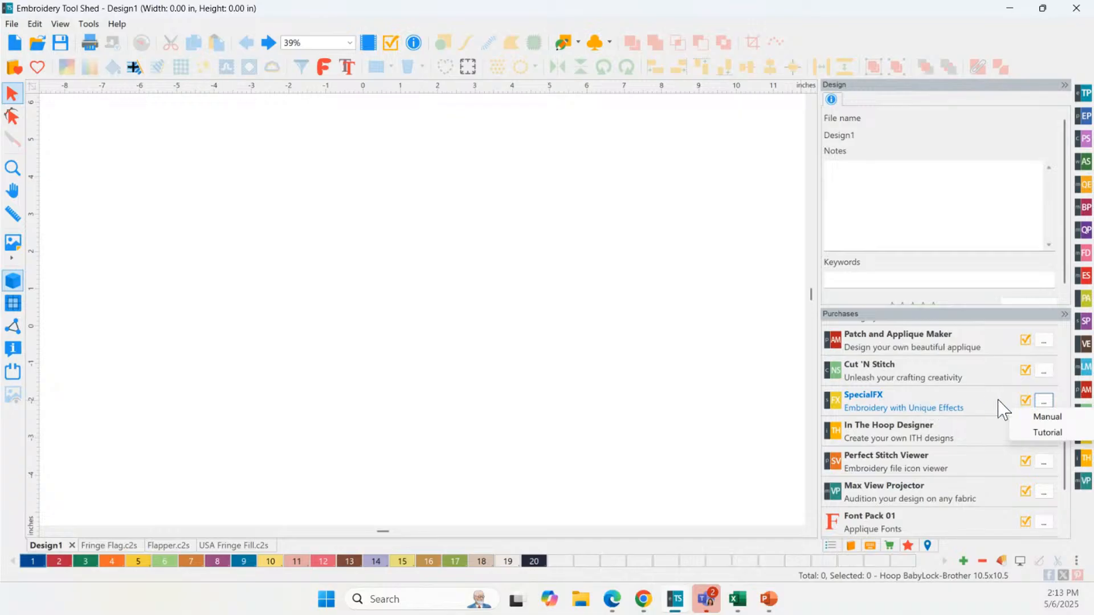
click(971, 414)
Look back through the purchases list at Stitched Snapshots and return to the SpecialFX entry
scroll(941, 405, up, 5)
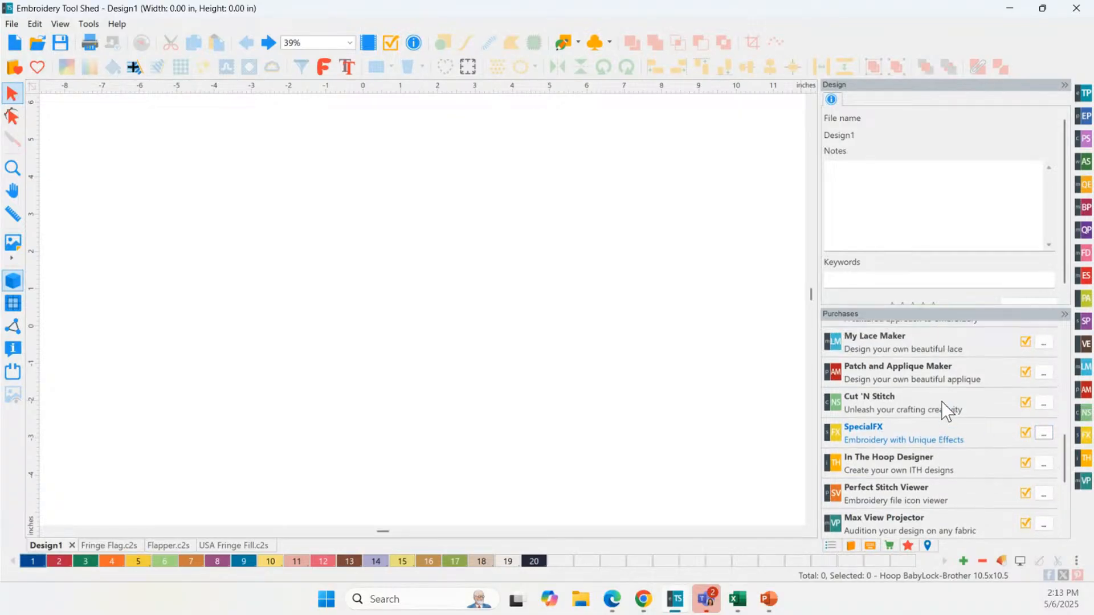
scroll(939, 402, up, 2)
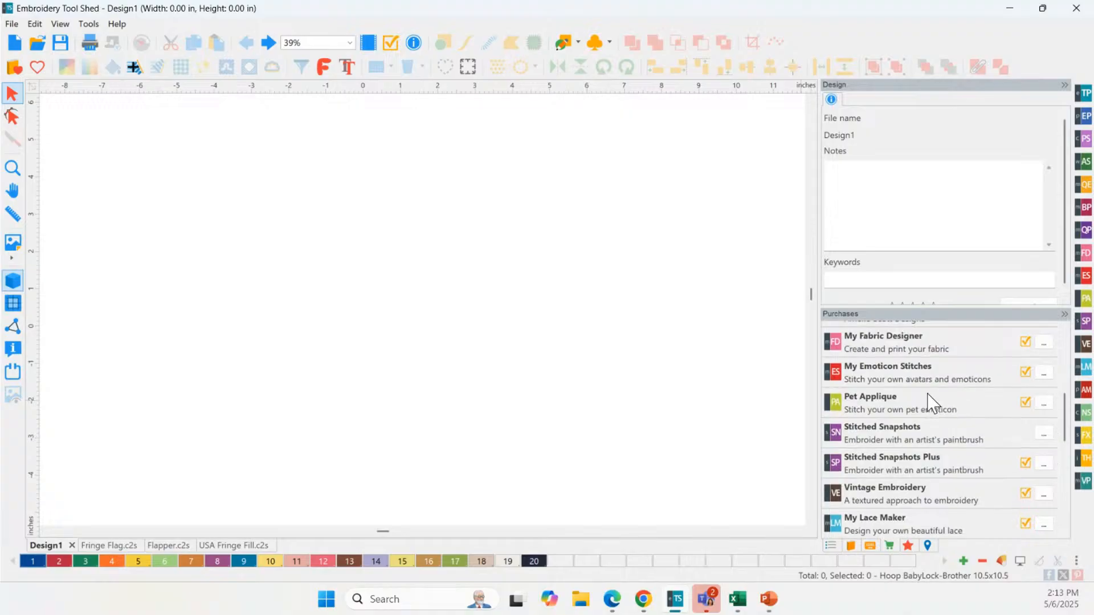
scroll(928, 403, down, 1)
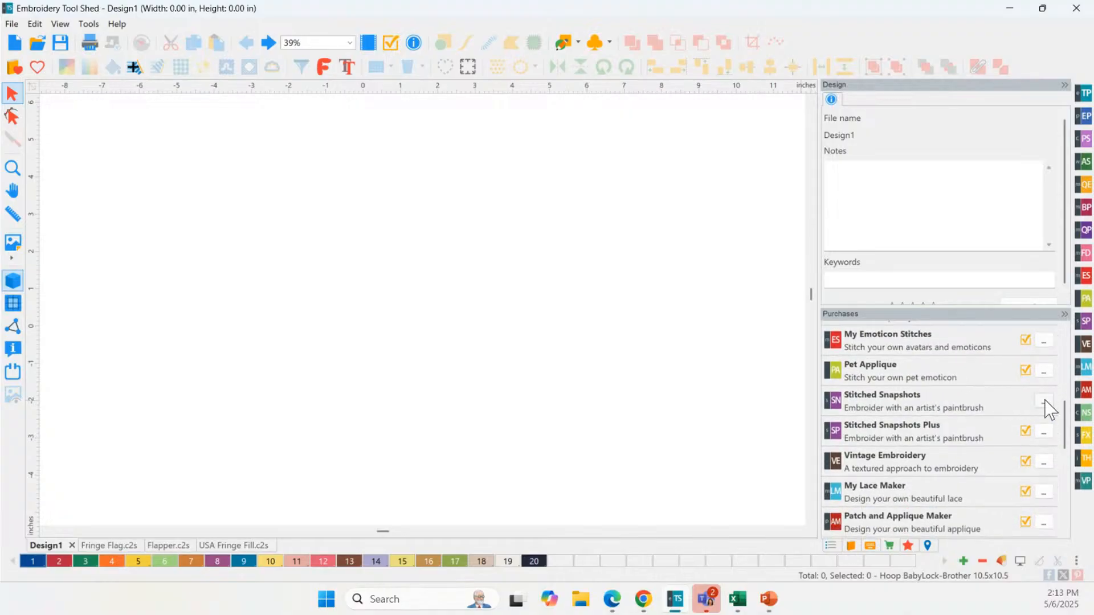
drag(1069, 404, 1067, 449)
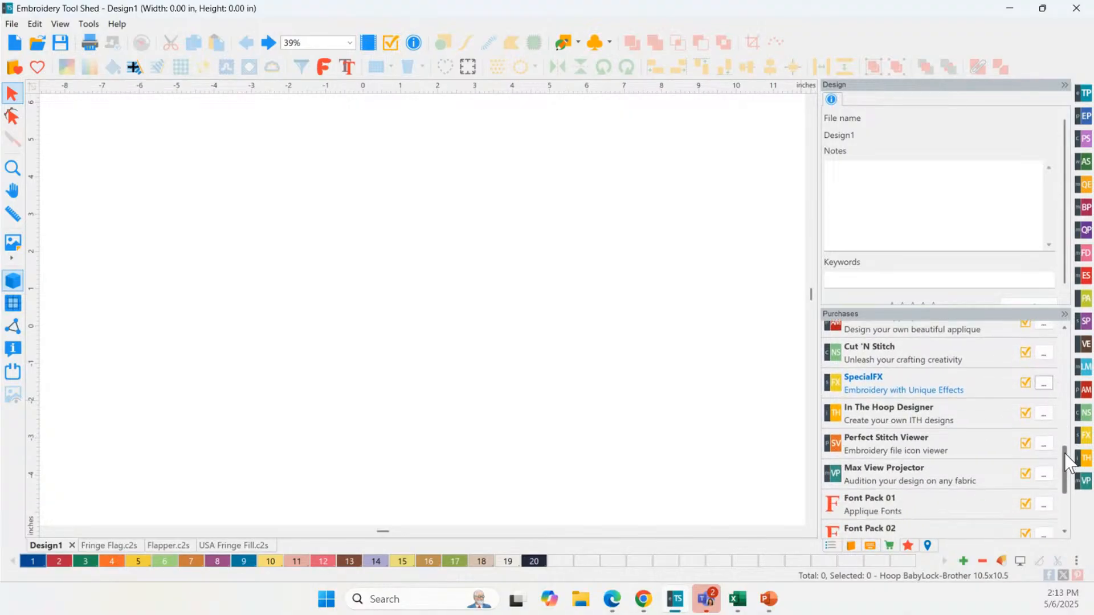
click(857, 387)
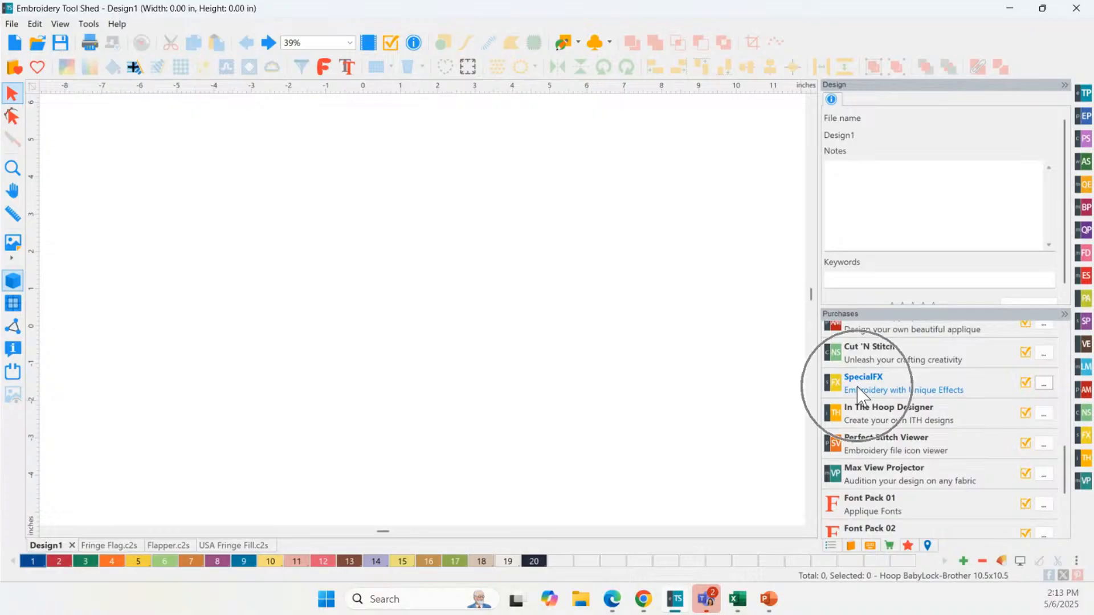
click(860, 388)
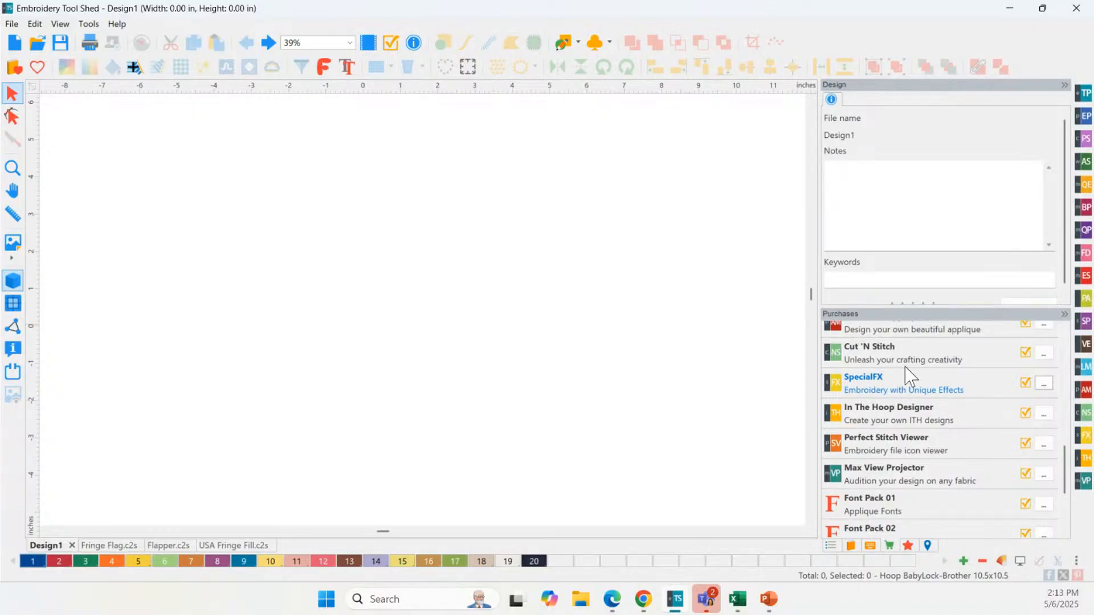
click(913, 388)
click(913, 389)
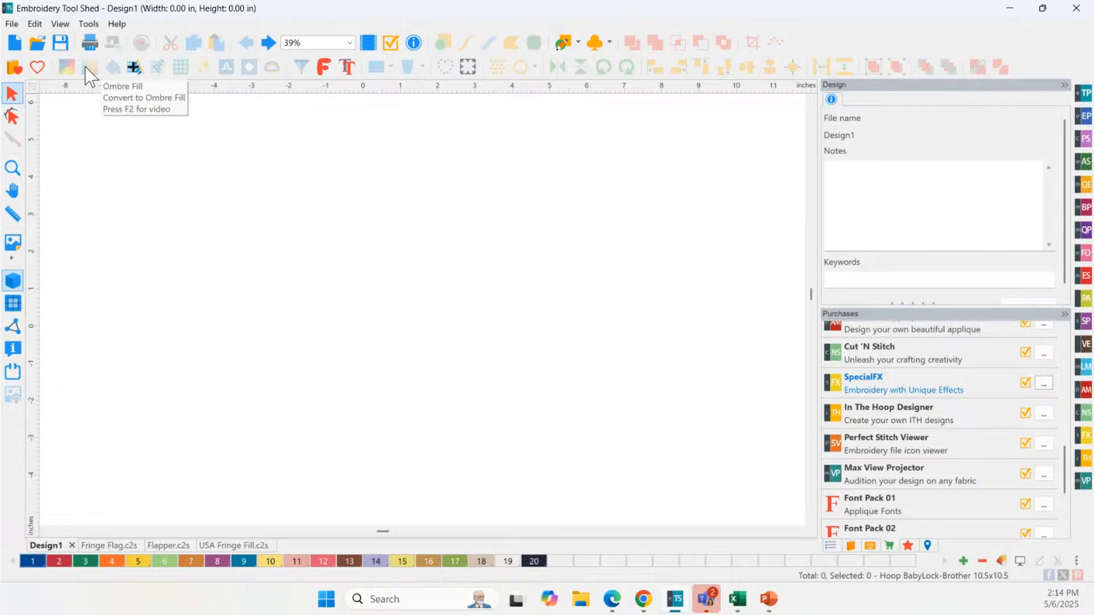
Examine the descriptions of the effect tools, including the Fringe Tool and Fringe Shape
click(183, 77)
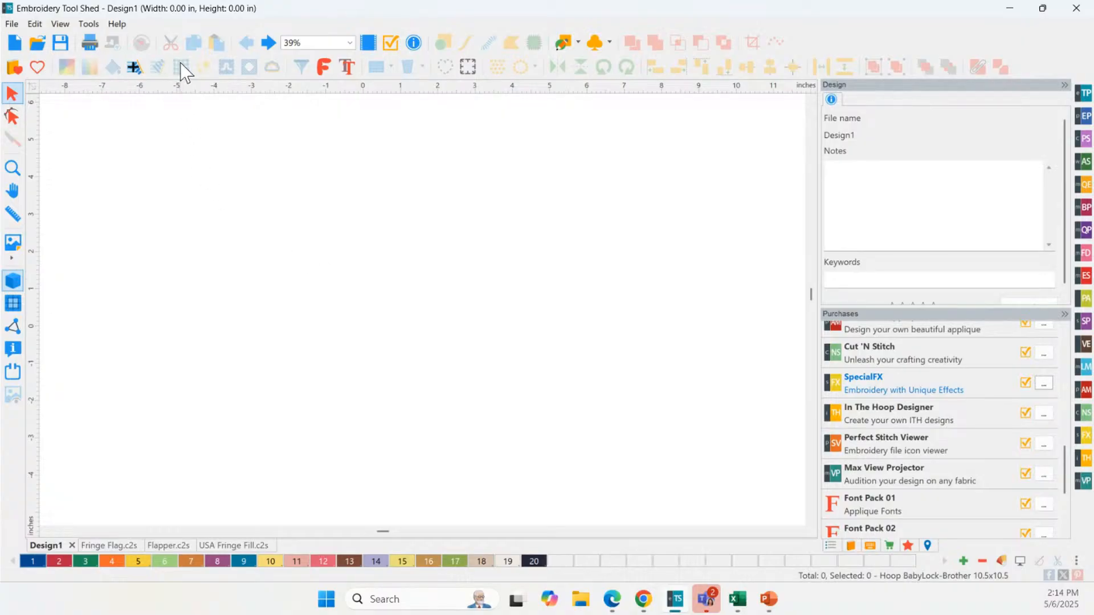
click(155, 67)
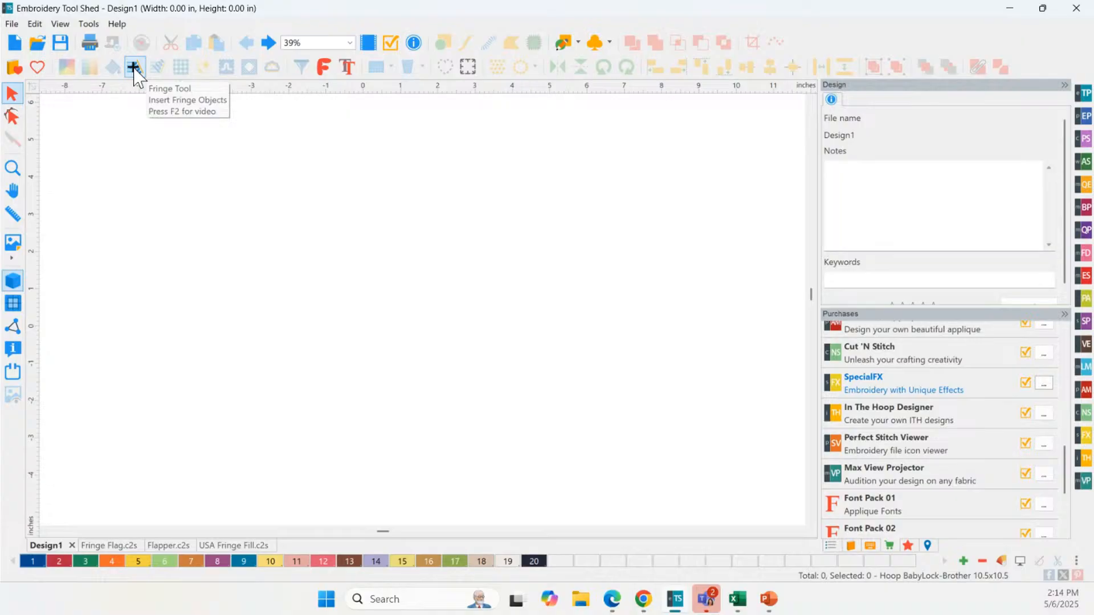
click(134, 68)
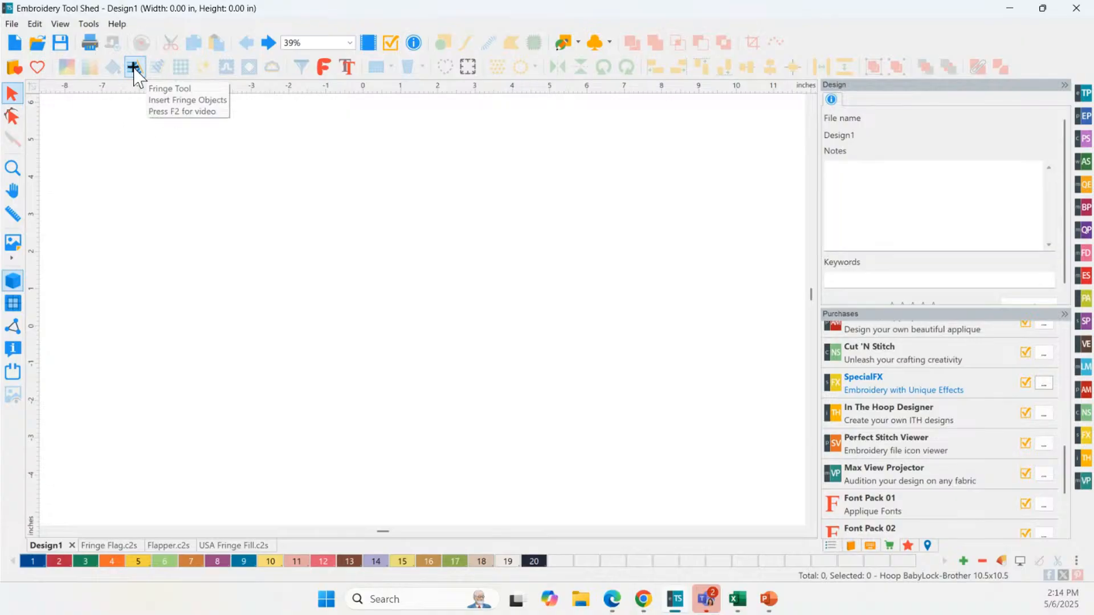
click(275, 73)
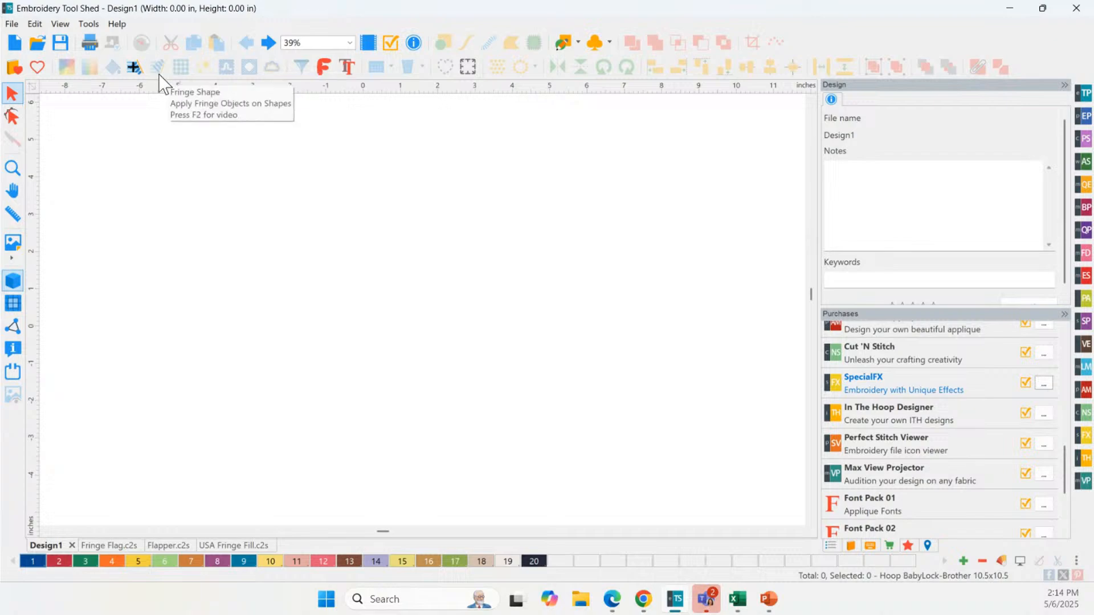
Start the Fringe Tool, browse its ready-made fringe shapes and choose PomPom1
click(135, 67)
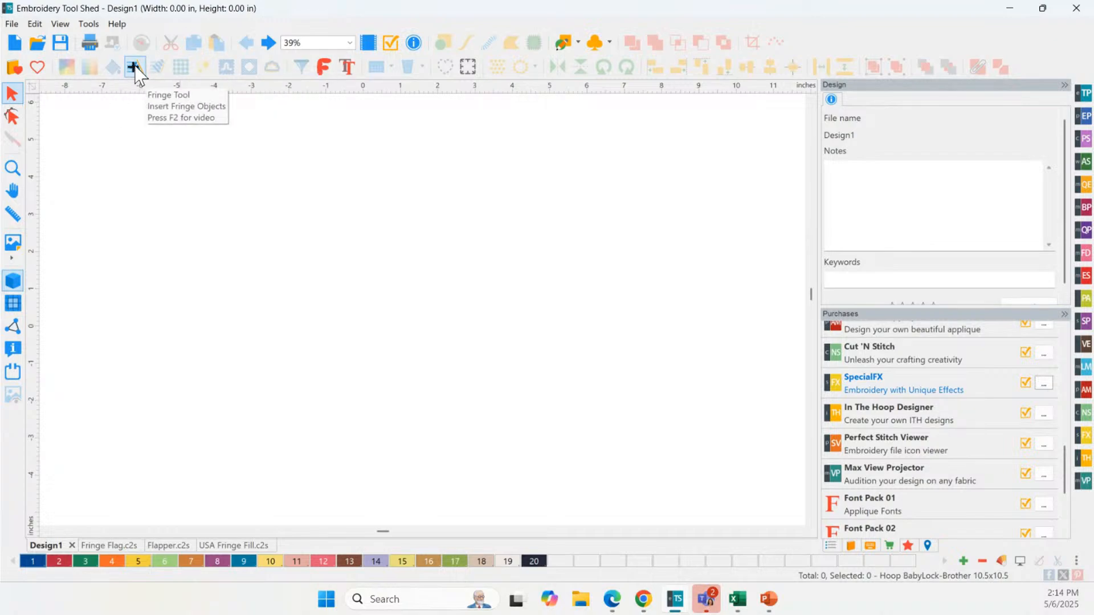
click(144, 67)
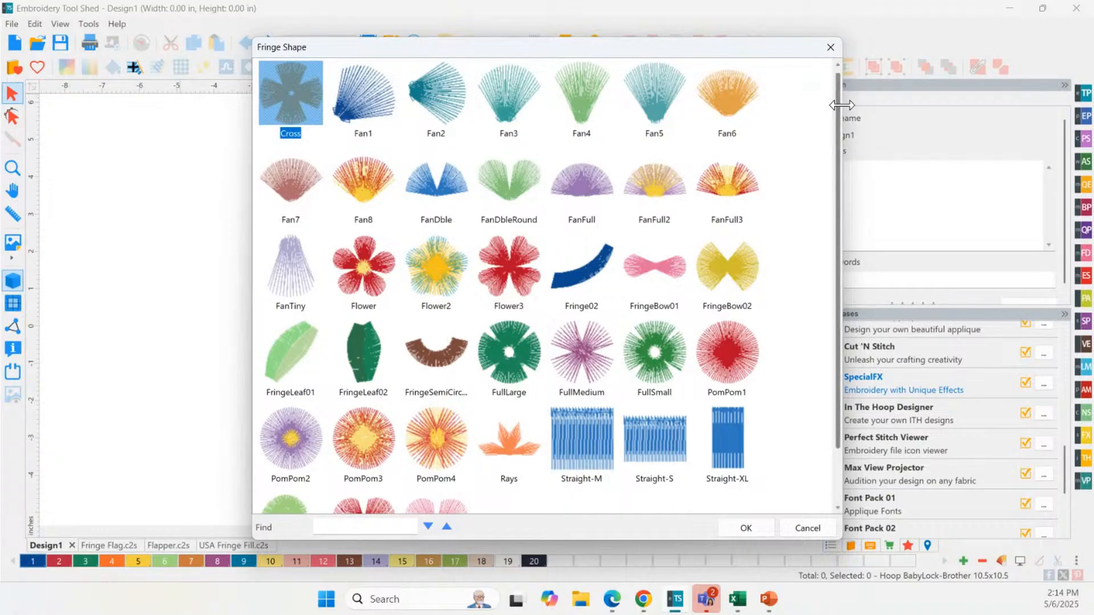
drag(841, 108, 838, 237)
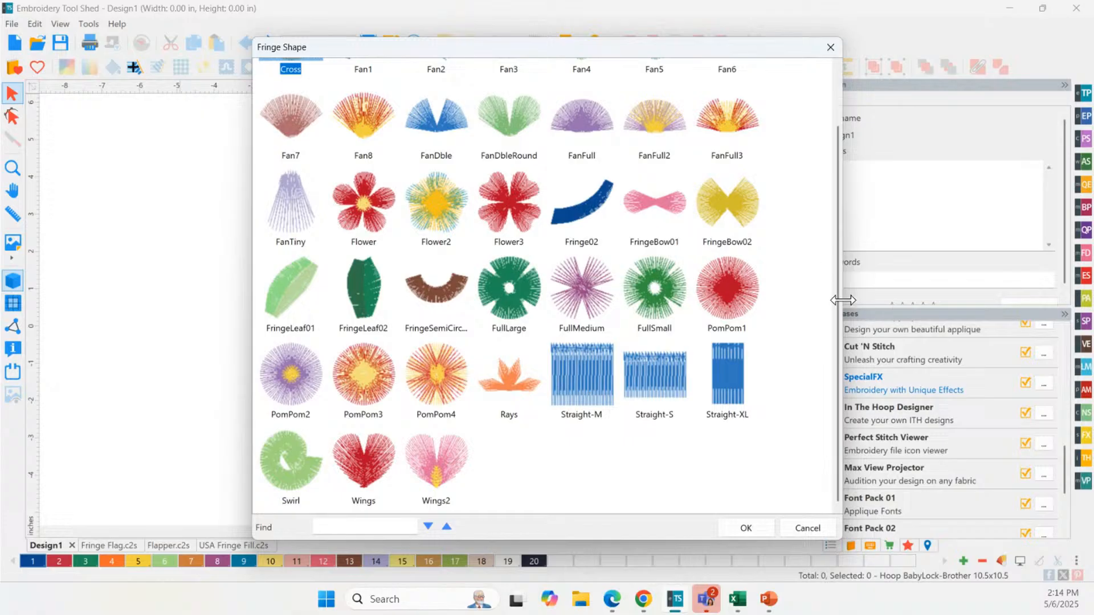
scroll(837, 303, up, 2)
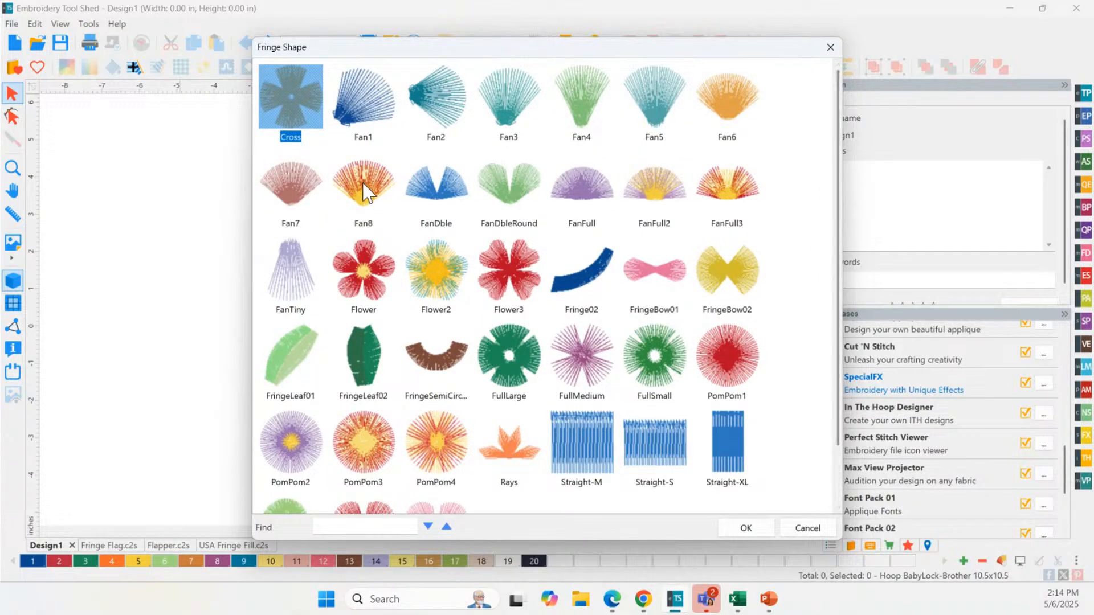
click(363, 268)
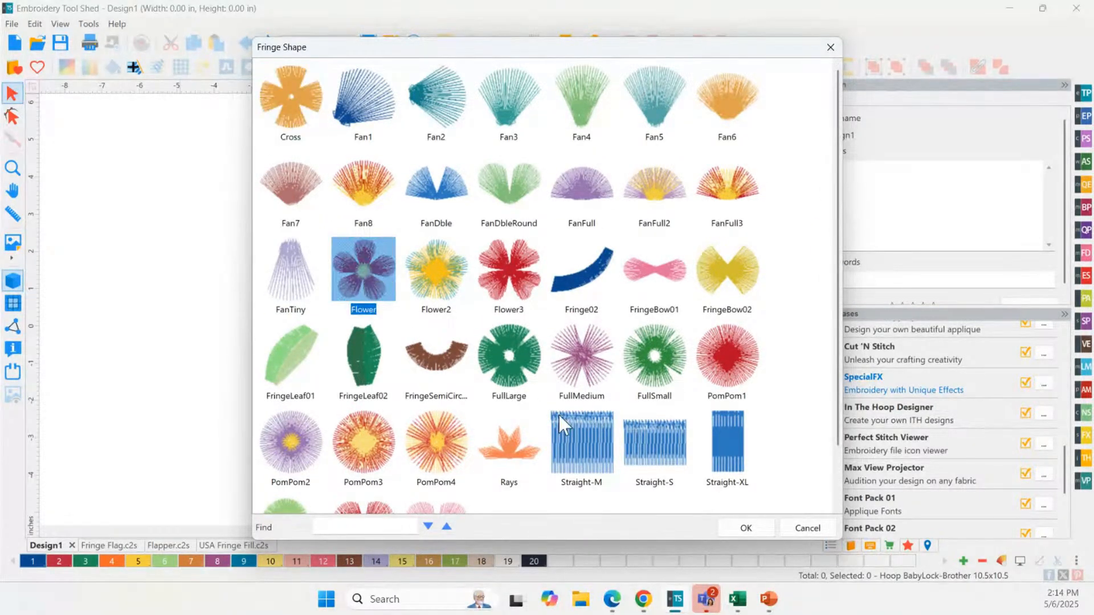
click(717, 382)
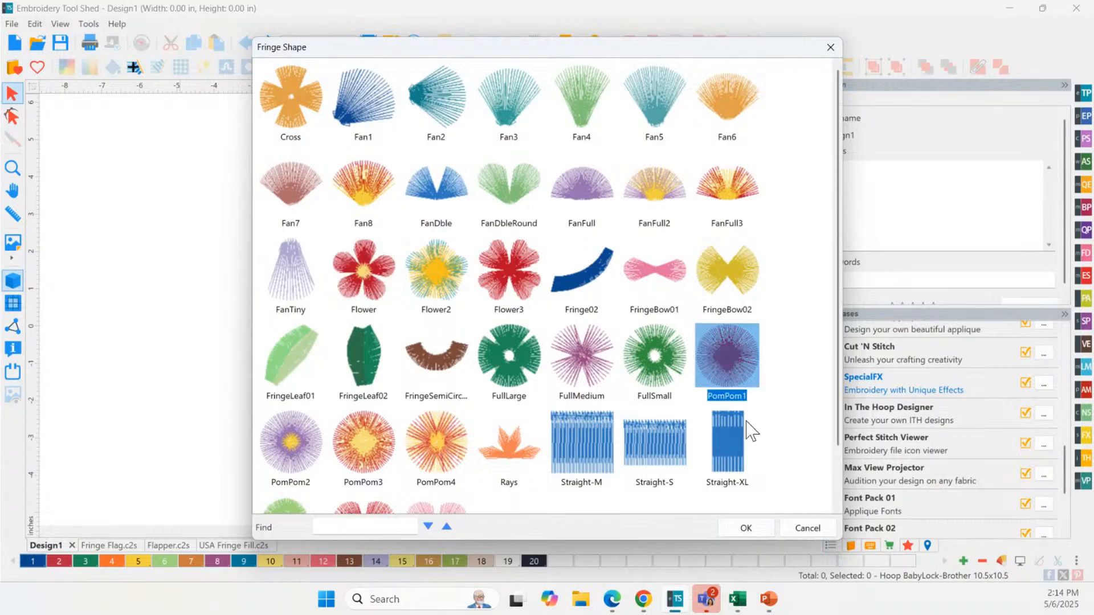
click(746, 528)
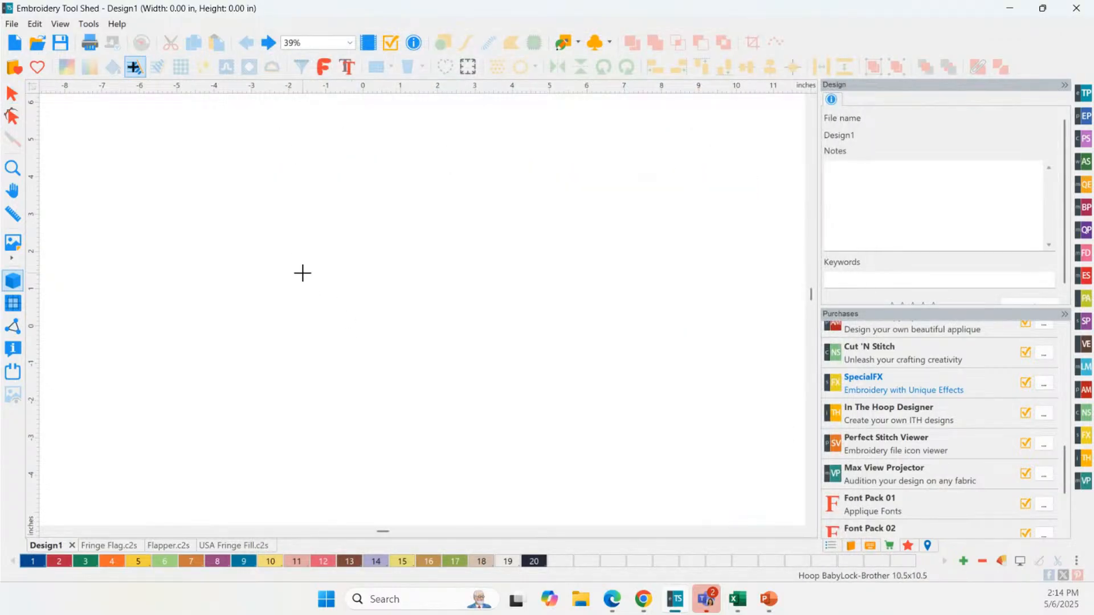
Insert four PomPom1 fringe shapes so they overlap in a two-by-two cluster
click(302, 273)
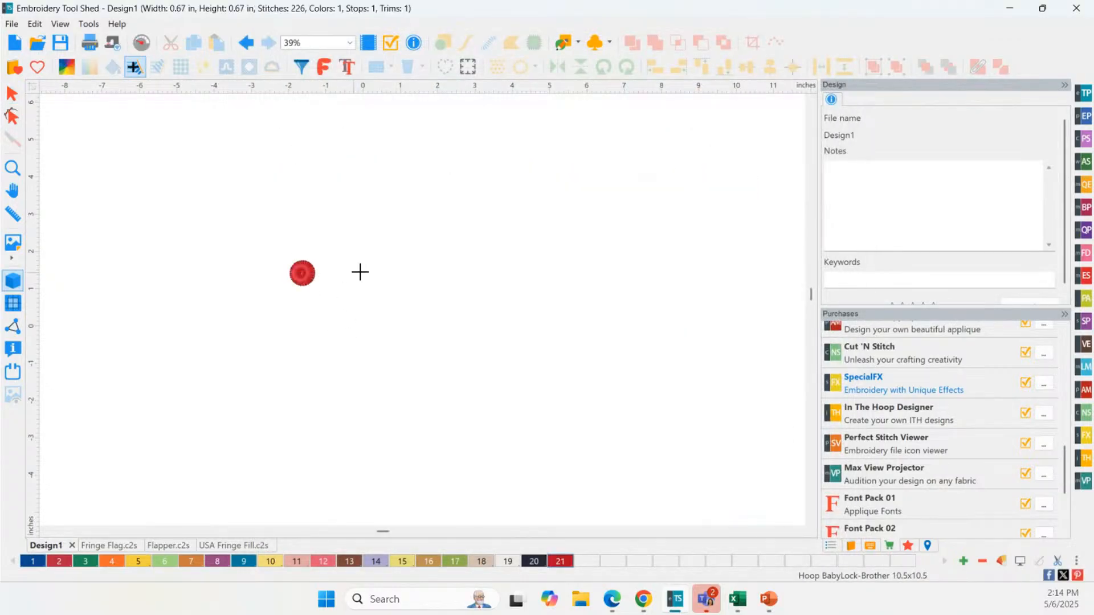
click(320, 254)
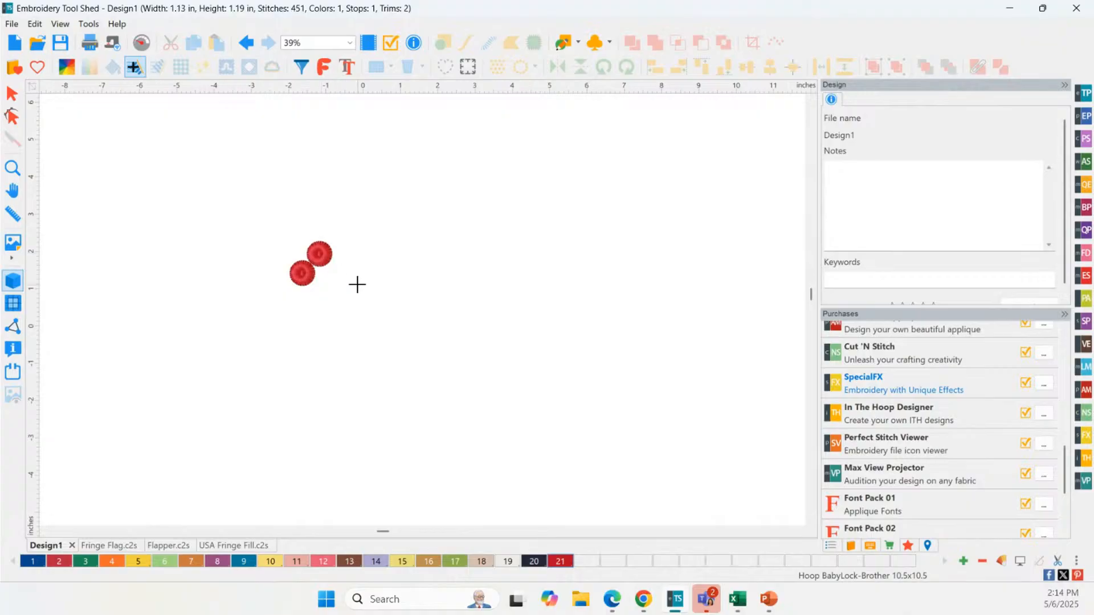
click(319, 268)
click(12, 168)
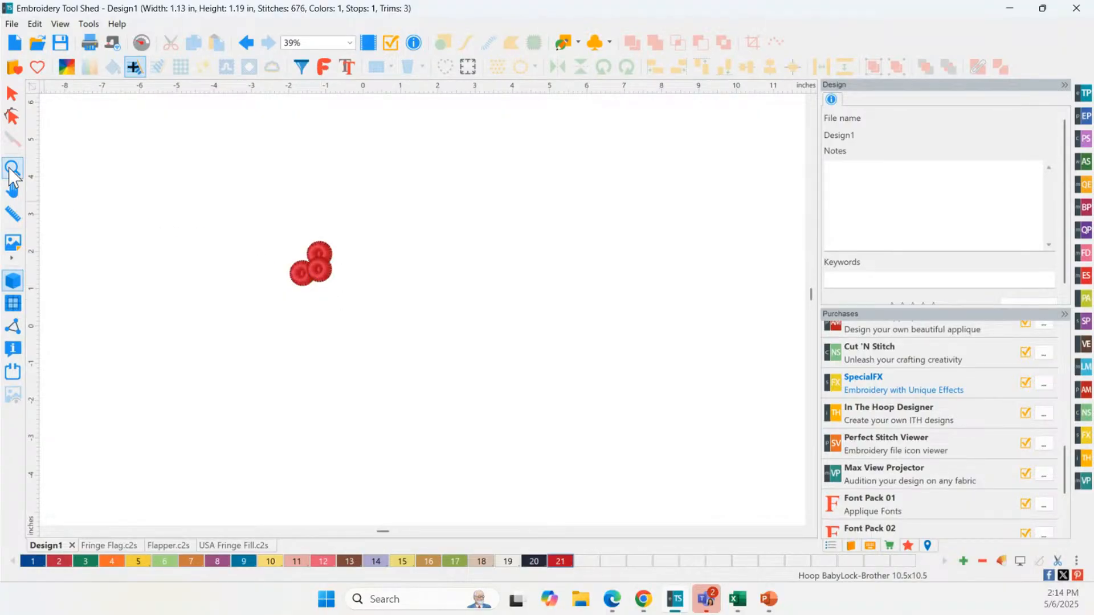
scroll(413, 332, down, 2)
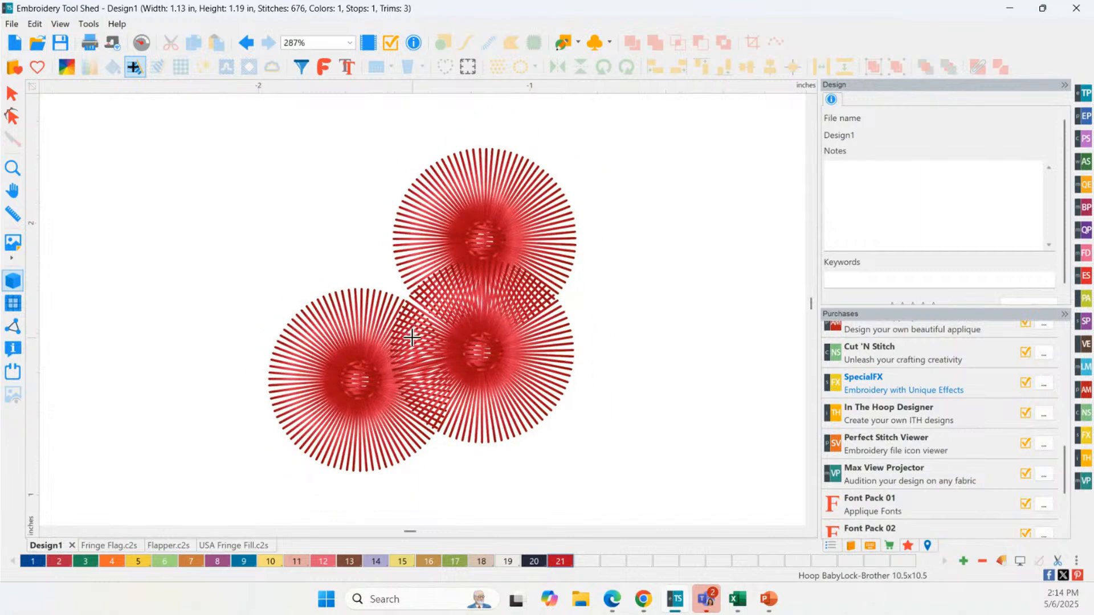
click(381, 266)
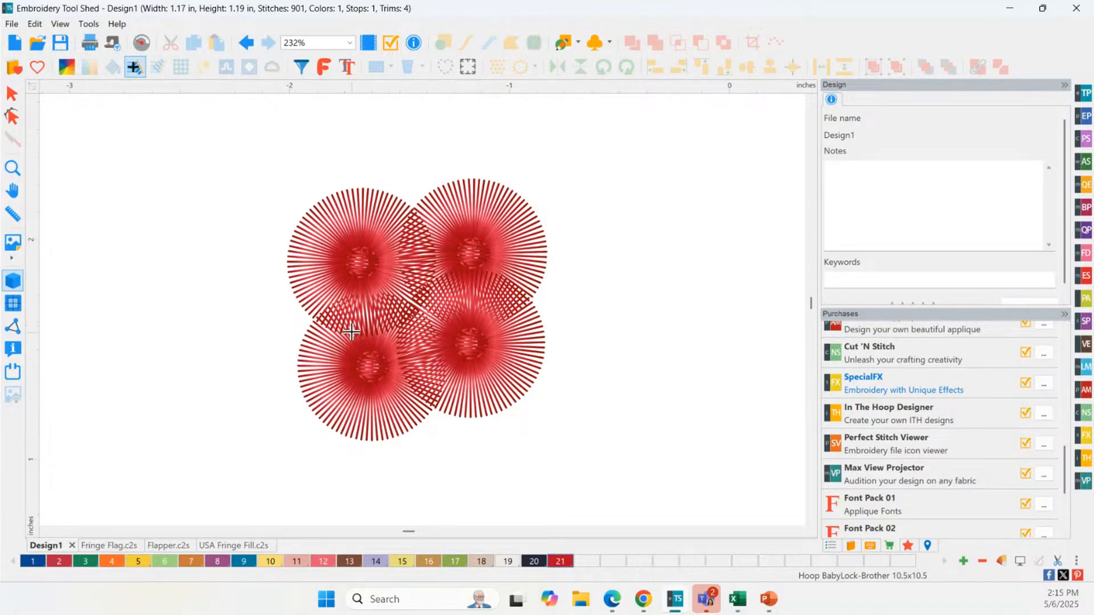
scroll(362, 330, down, 3)
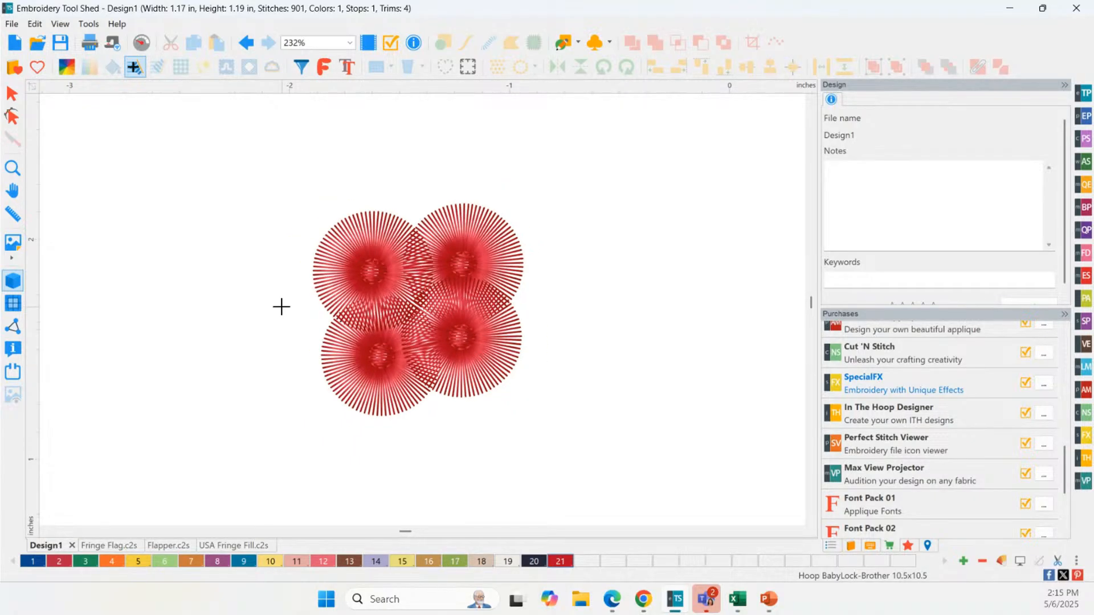
Insert three Wings fringe shapes beside the pompom cluster and move the overlapping one below the other two
key(ctrl)
click(135, 67)
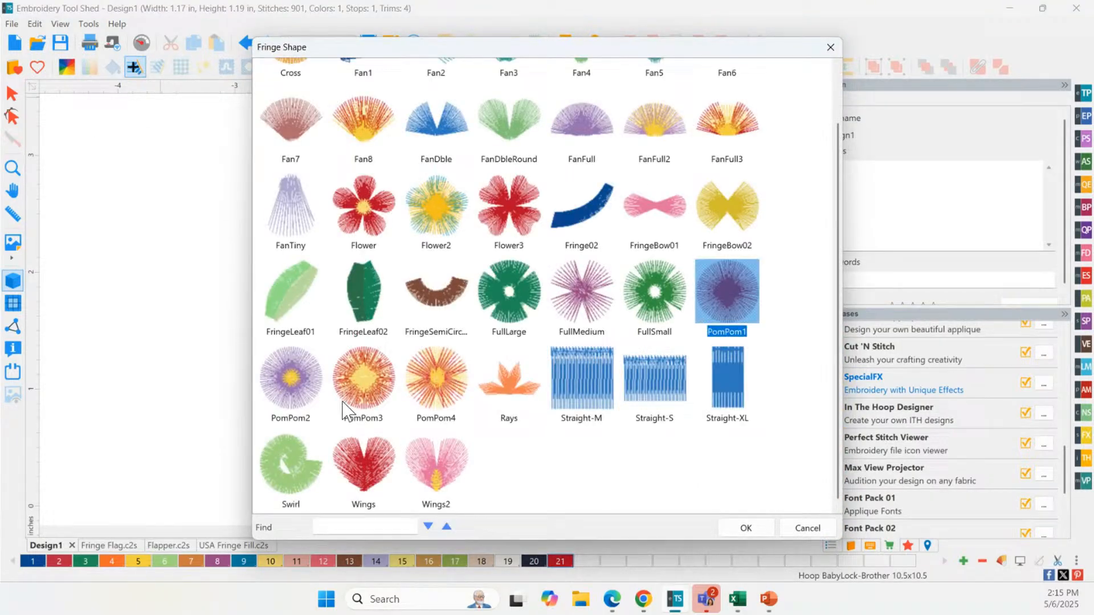
click(391, 486)
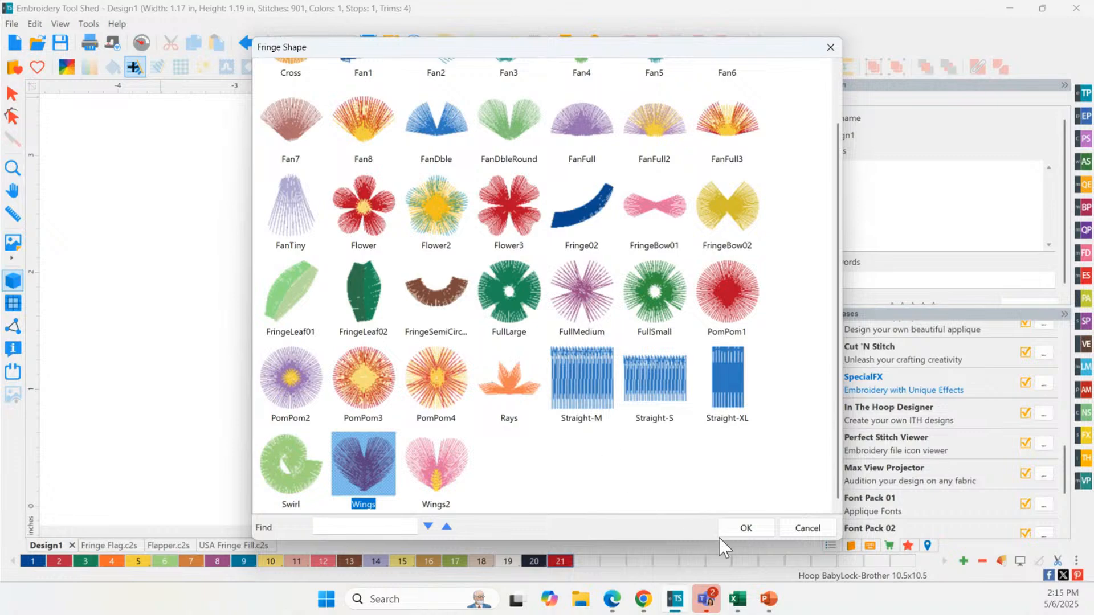
click(742, 527)
click(591, 407)
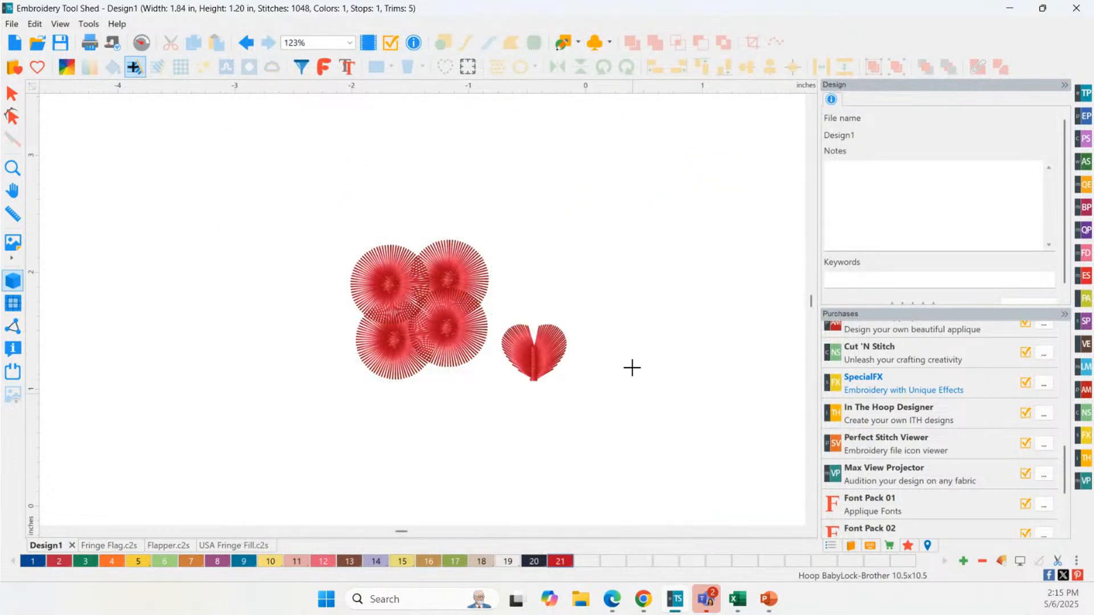
click(630, 443)
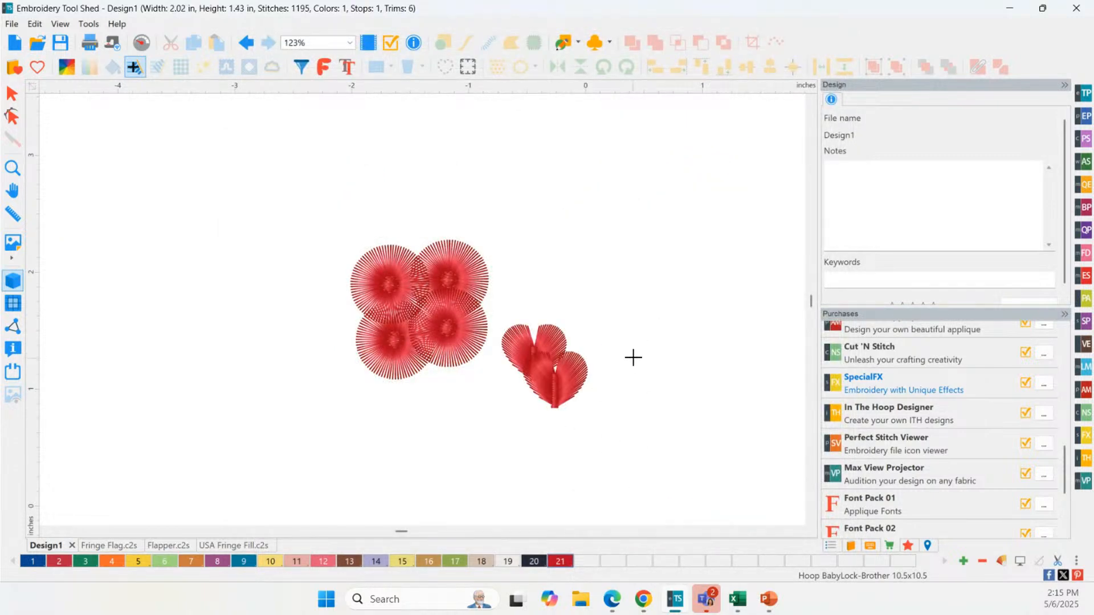
click(634, 357)
click(11, 92)
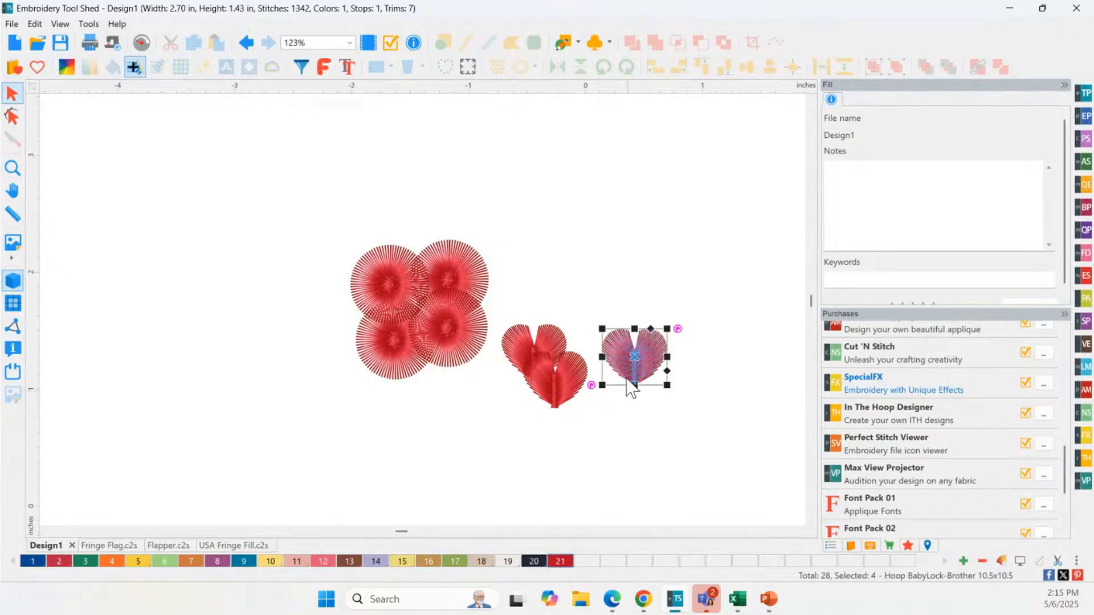
drag(552, 382, 587, 428)
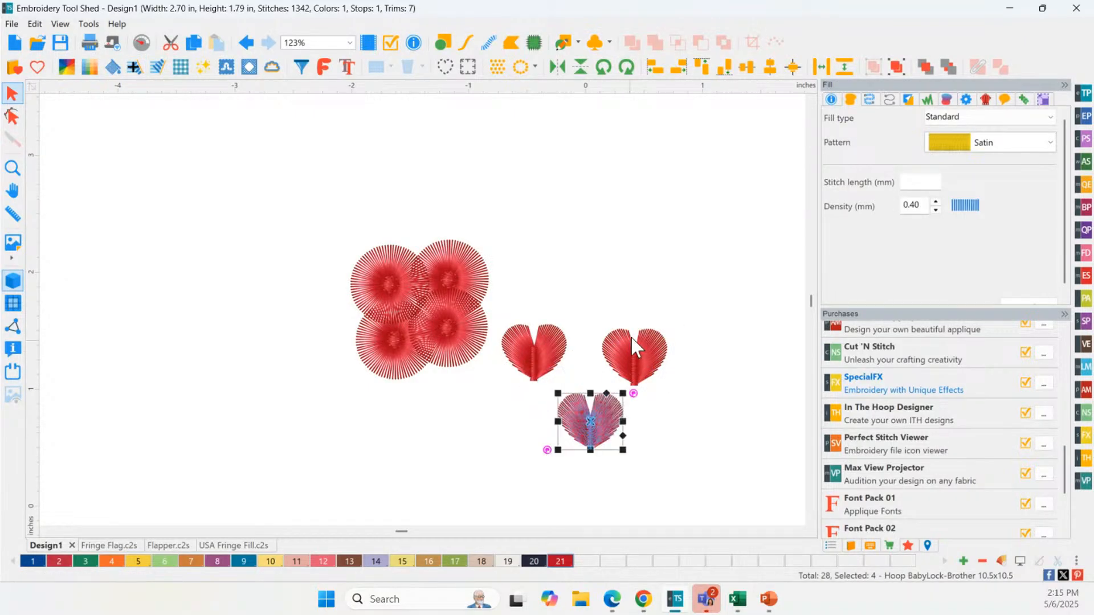
Rotate the two upper Wings shapes, one counterclockwise and one clockwise, so their bases point inward
click(536, 359)
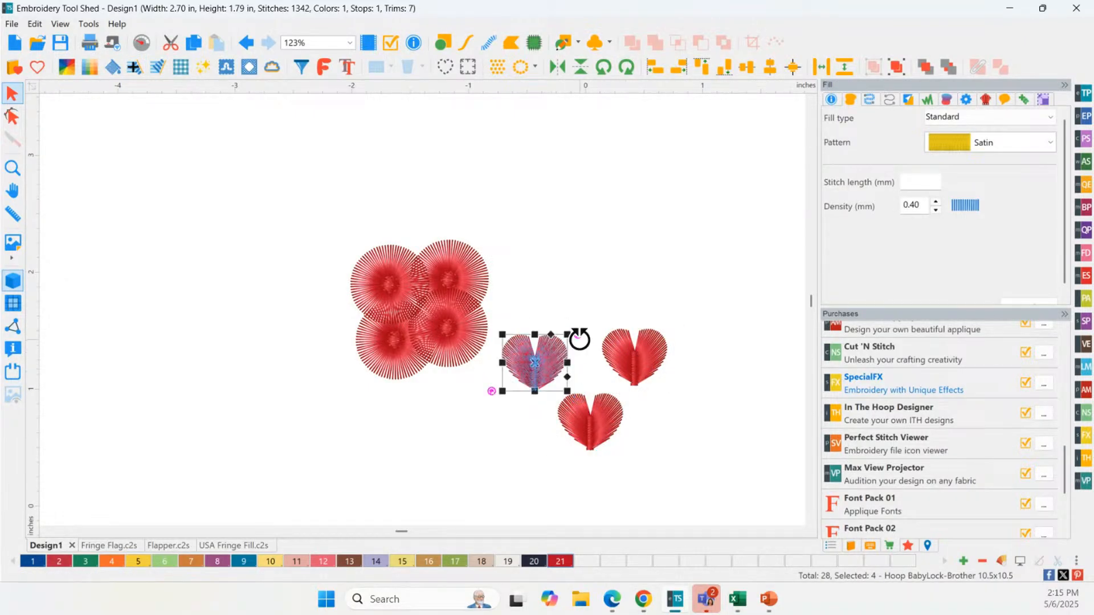
drag(579, 337, 553, 329)
click(632, 362)
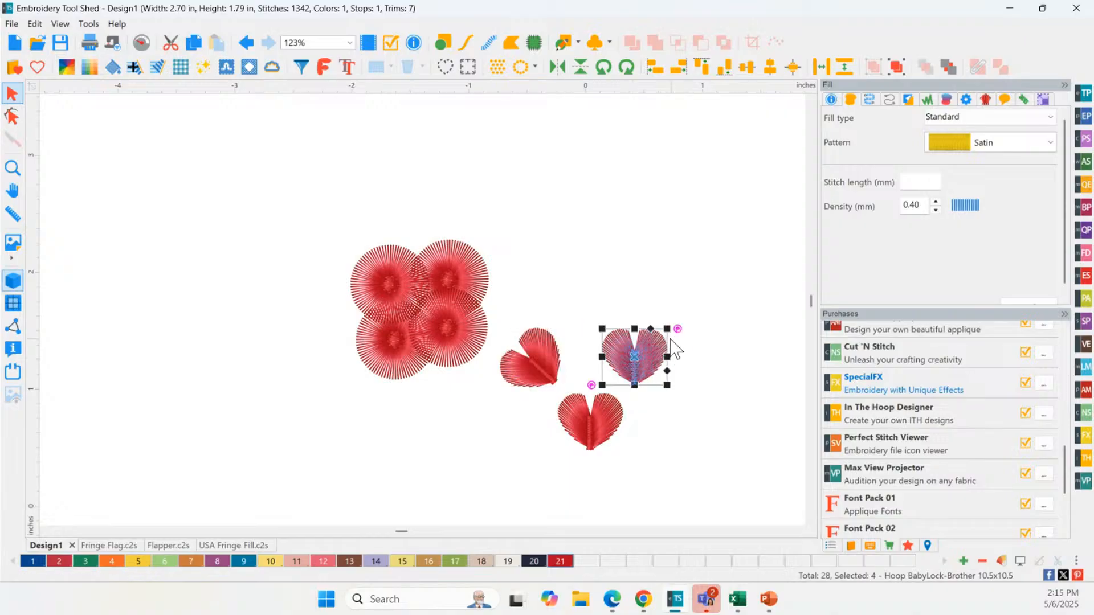
drag(676, 328, 665, 382)
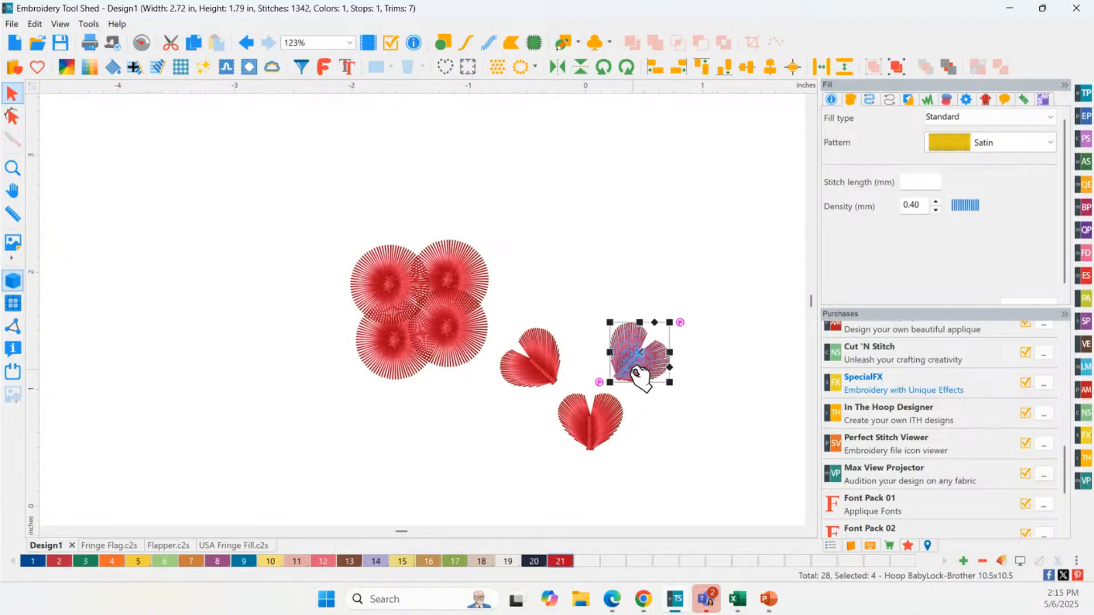
Delete the two rotated Wings shapes, leaving only the lower upright one
key(Delete)
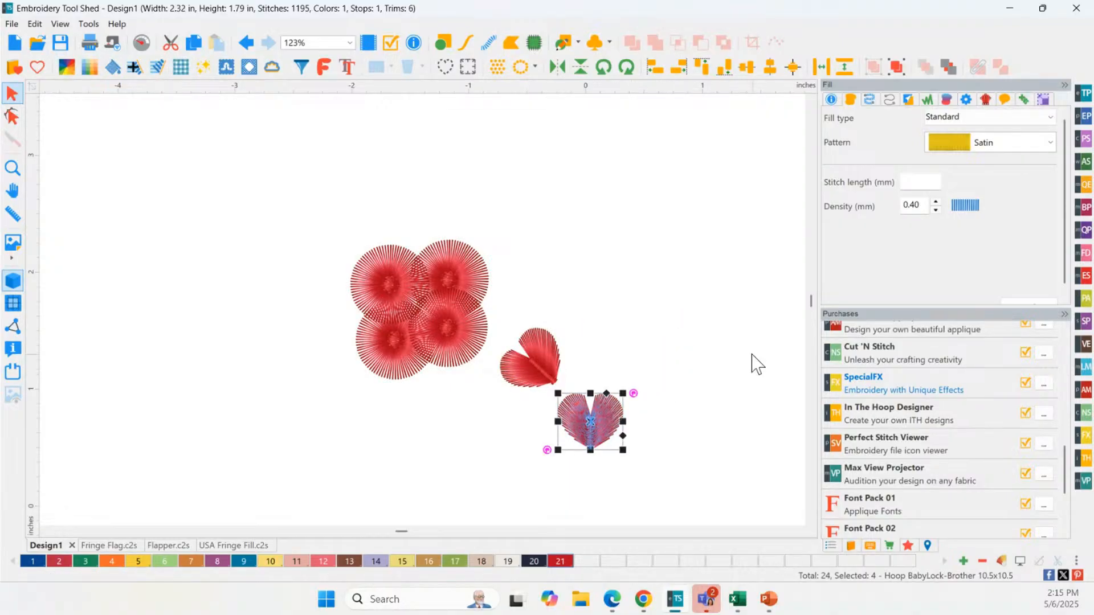
click(535, 359)
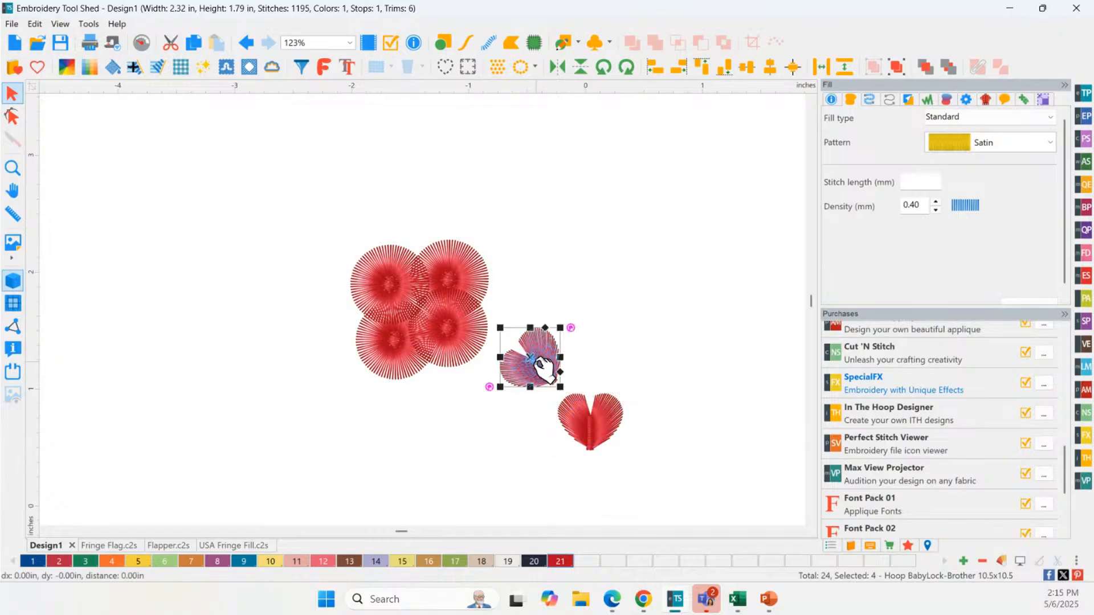
key(Delete)
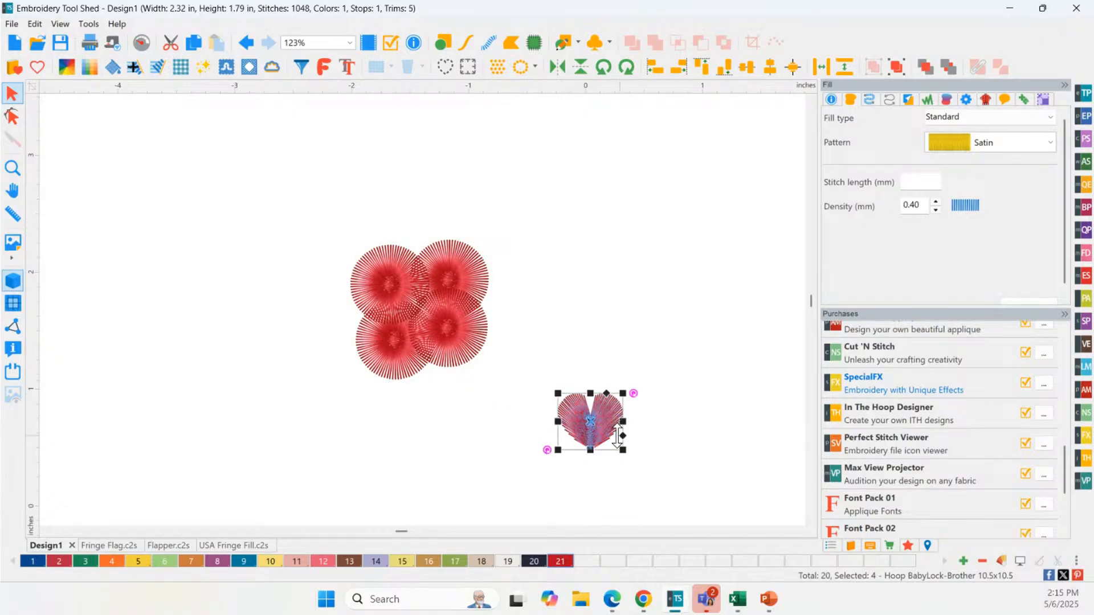
Reflect the remaining Wings shape horizontally and vertically with 1 repeat and an angle of 43
key(ctrl)
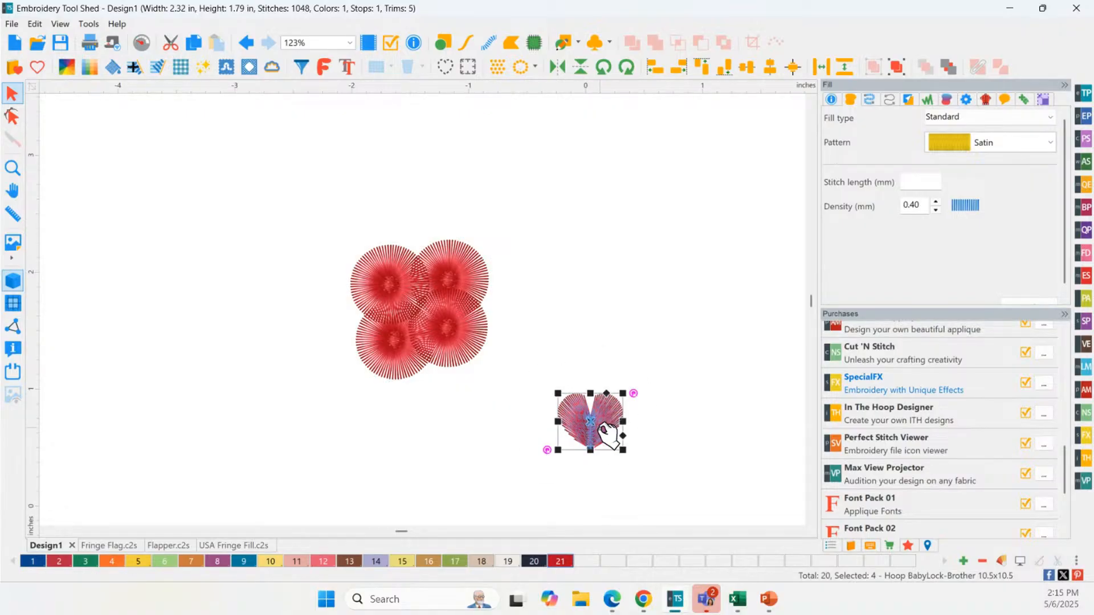
click(535, 69)
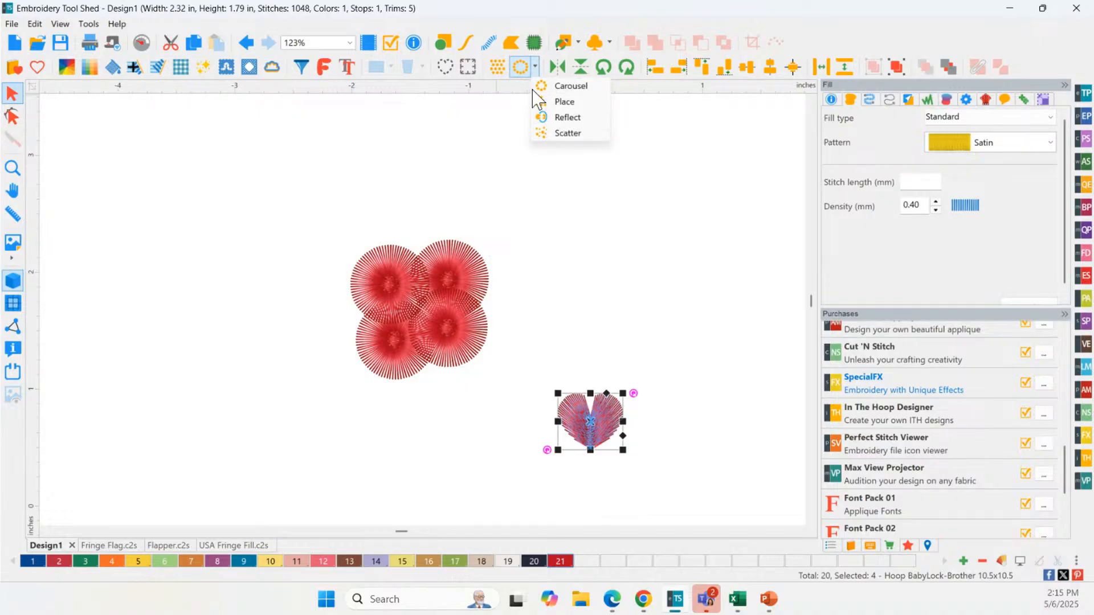
click(568, 117)
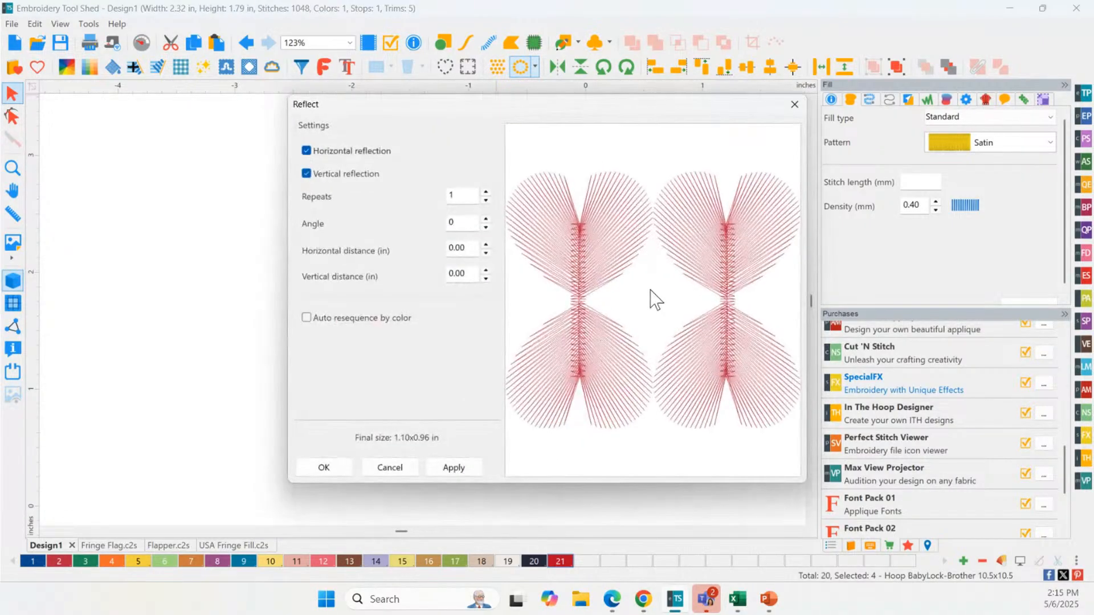
drag(485, 219, 485, 219)
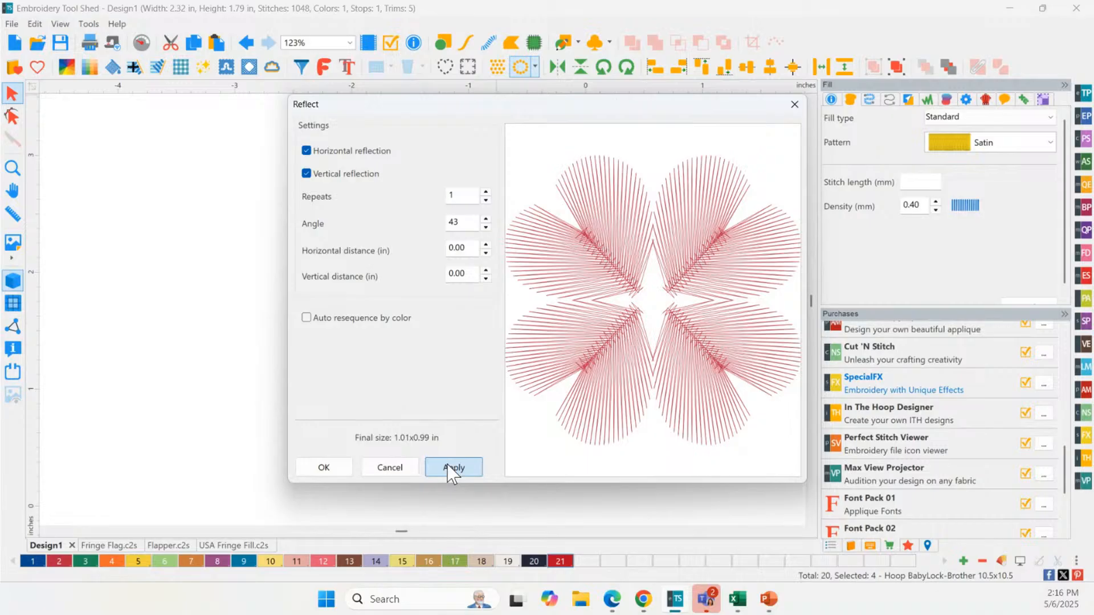
click(319, 470)
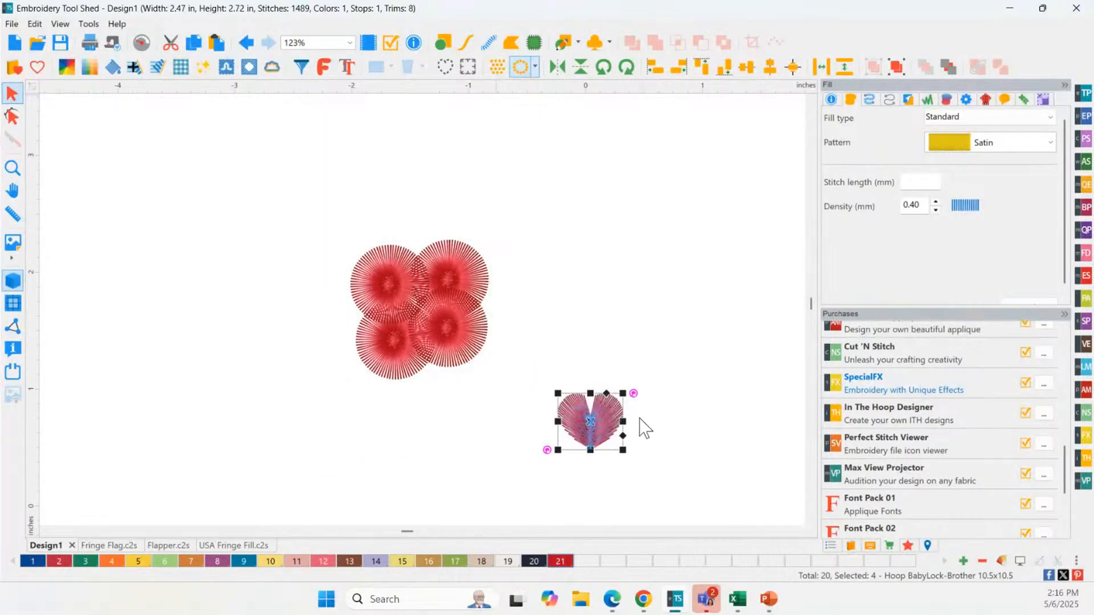
Select the four reflected Wings shapes, move them up beside the pompom cluster and deselect them
drag(408, 344, 641, 521)
drag(573, 477, 593, 281)
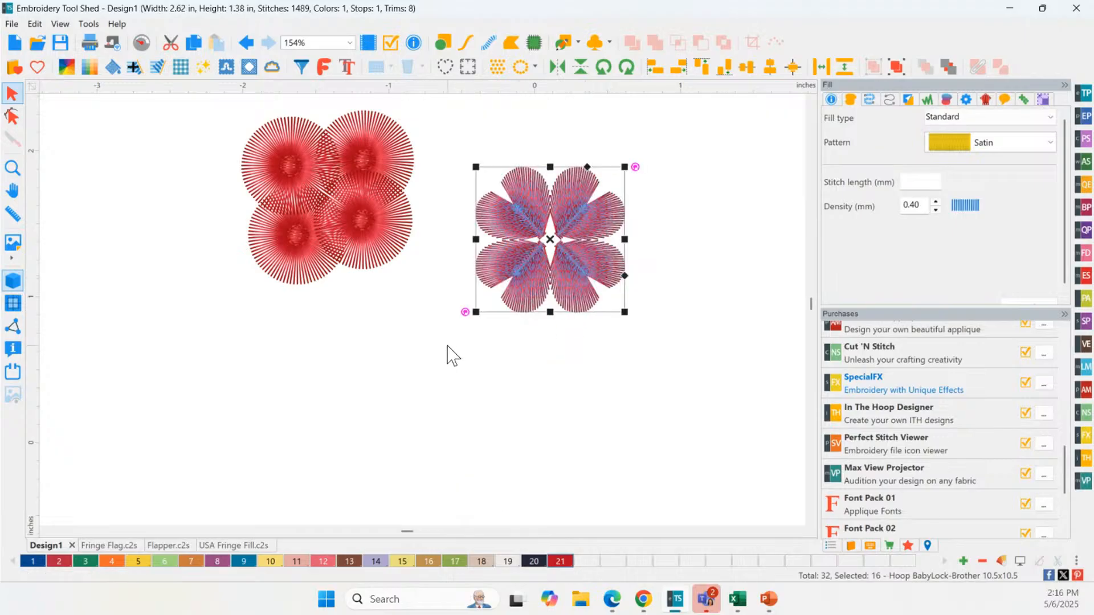
click(448, 349)
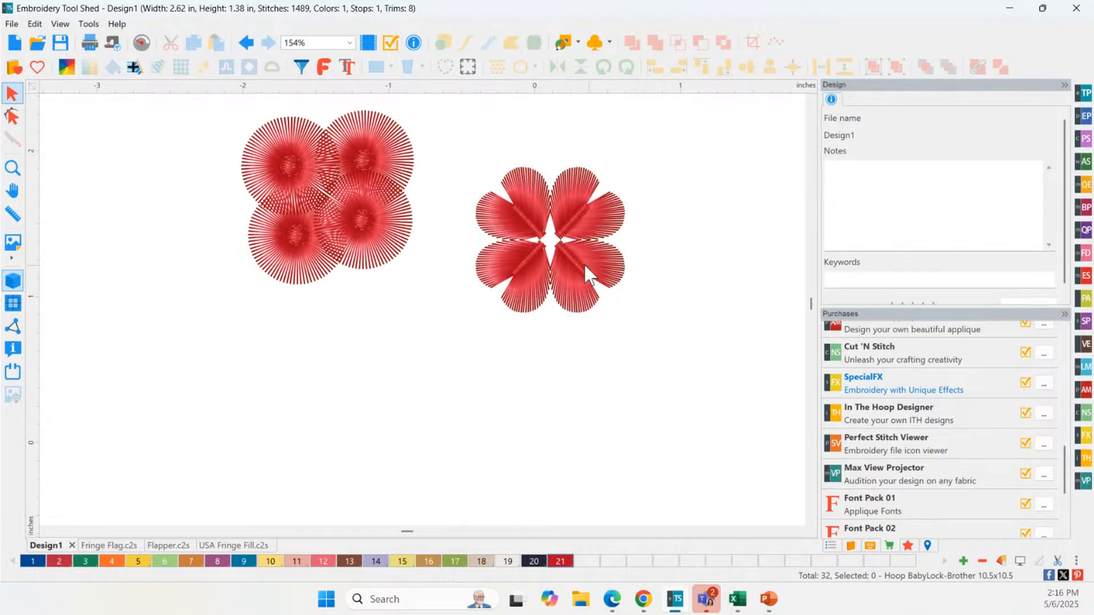
Examine the stitches of the reflected Wings flower and the overlapping pompom cluster up close
click(14, 168)
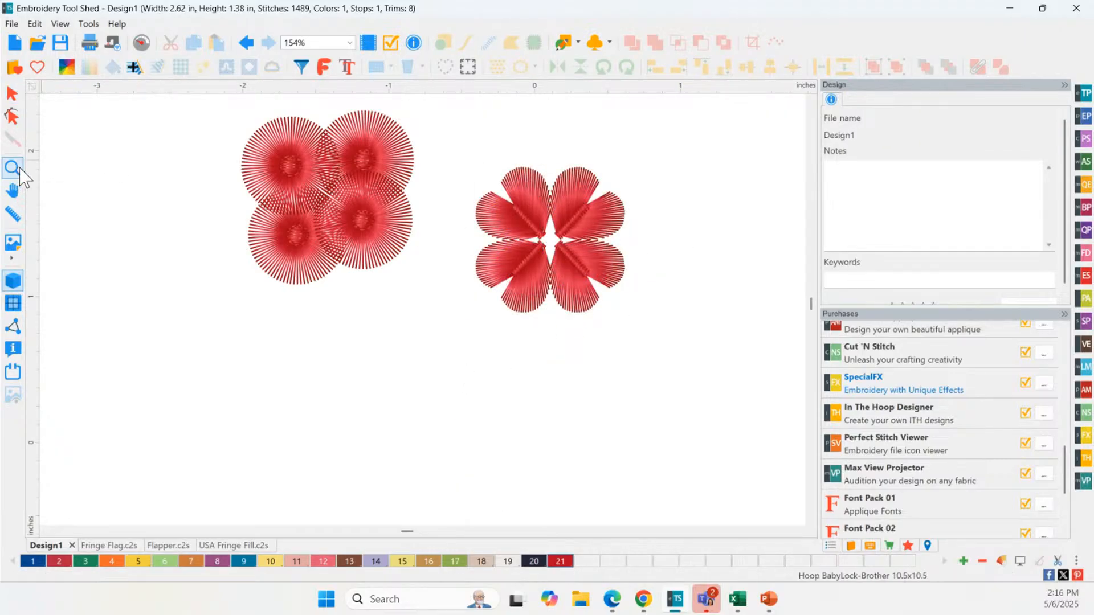
click(559, 246)
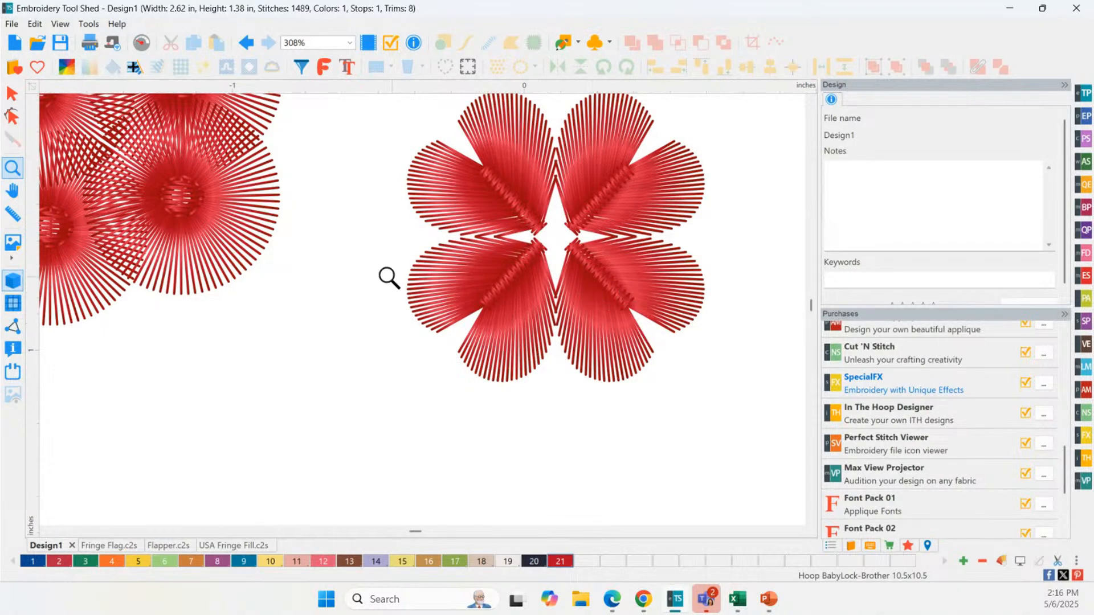
double_click(19, 172)
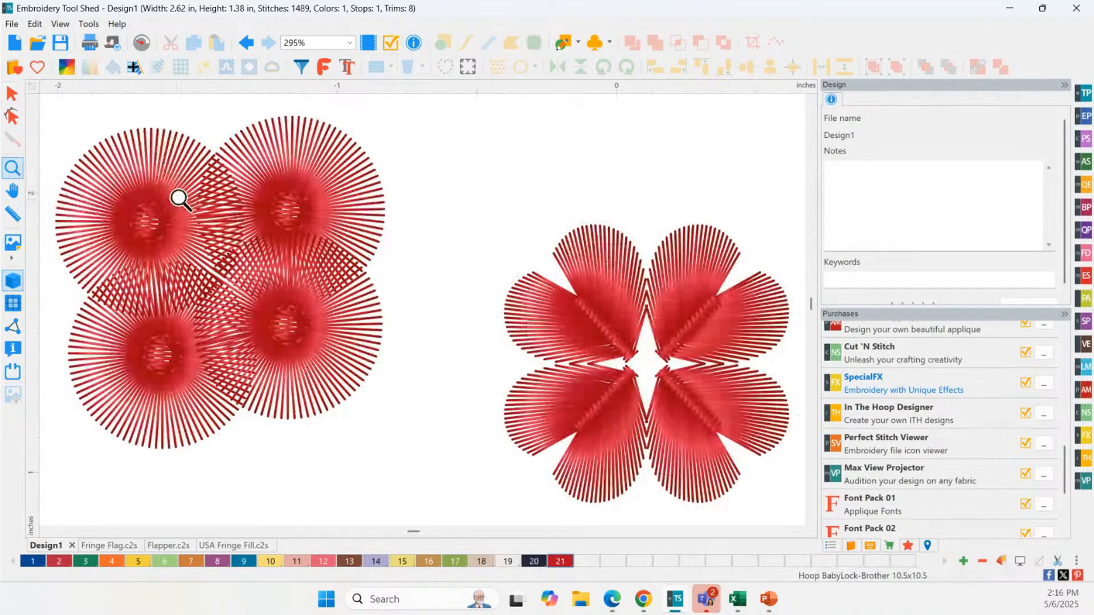
Create a new design and insert the CStem7 stem from the Flora category of the design catalog
click(18, 46)
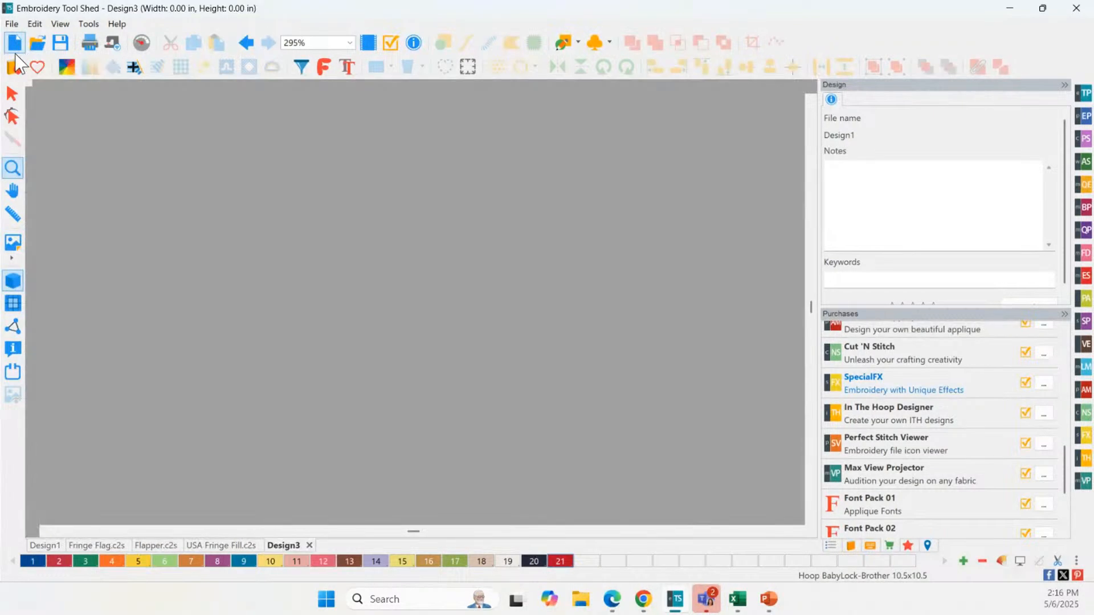
click(22, 66)
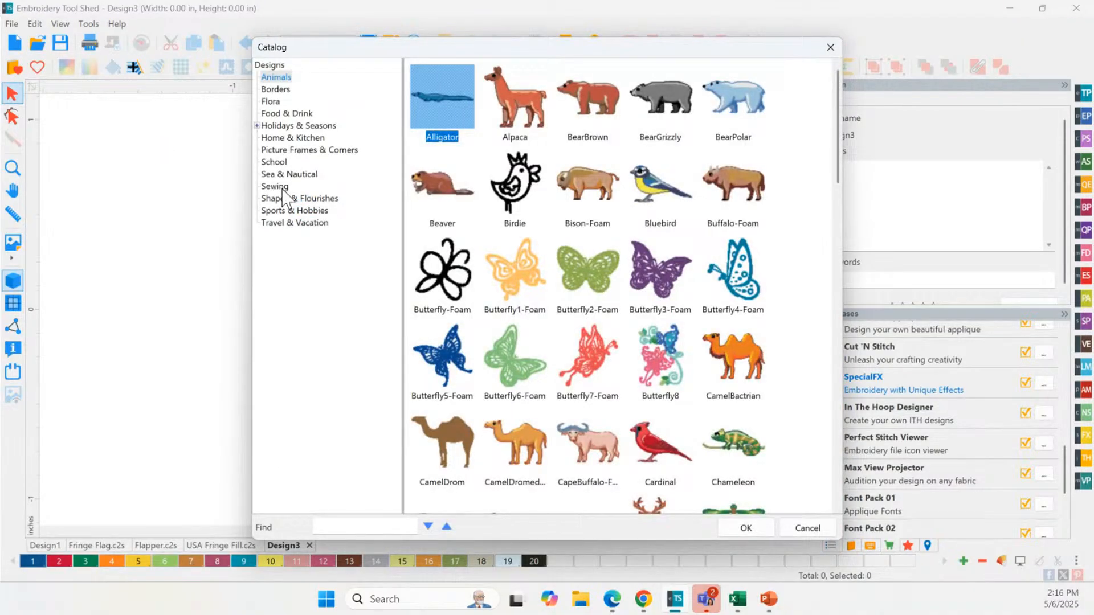
click(275, 102)
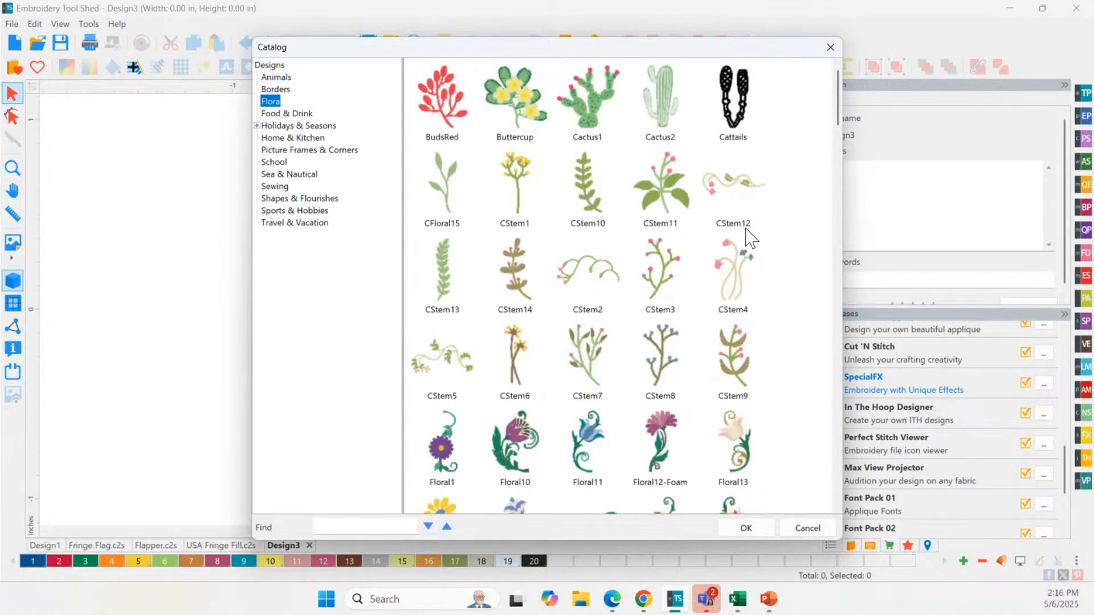
scroll(831, 114, down, 1)
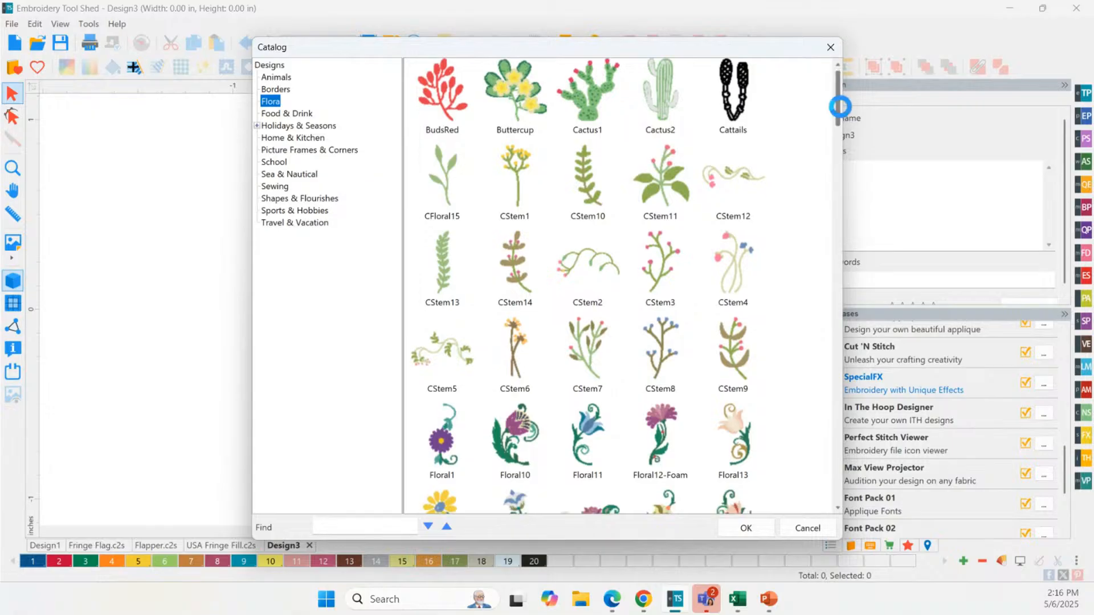
click(661, 263)
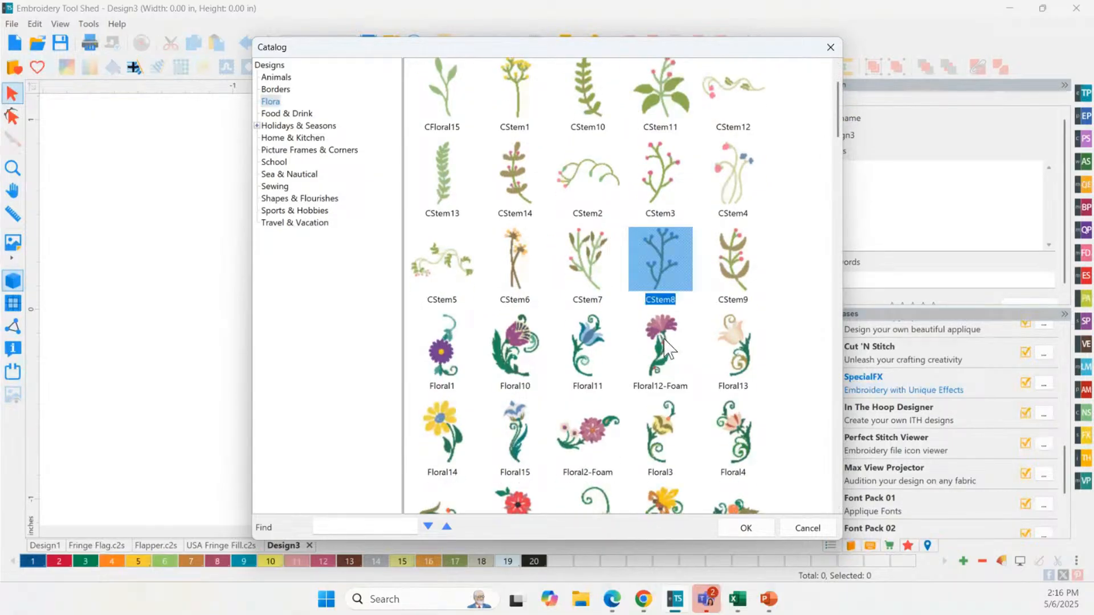
click(590, 274)
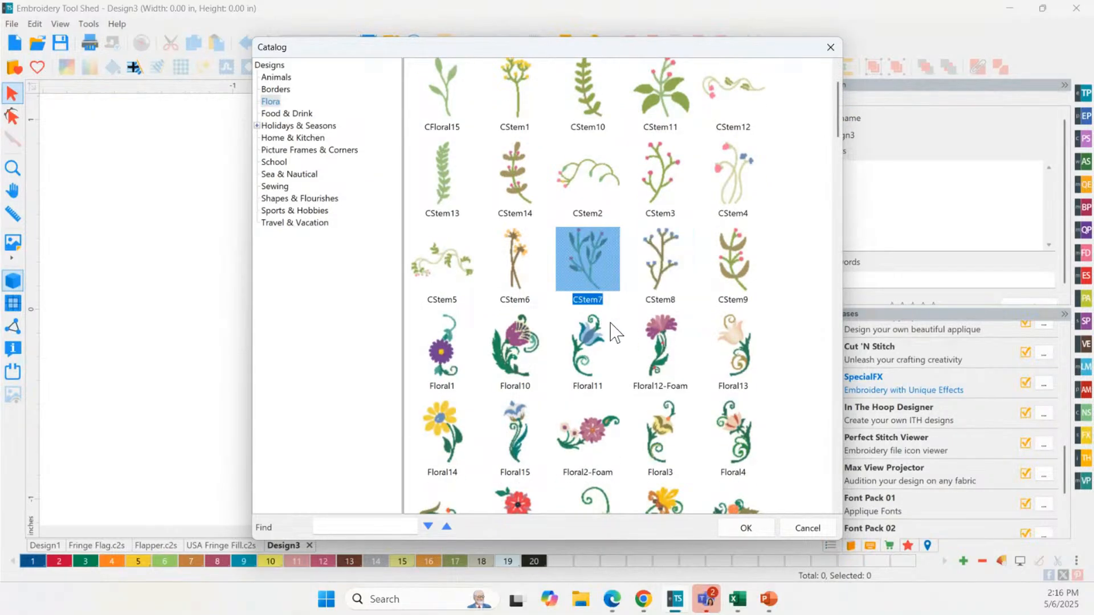
double_click(585, 255)
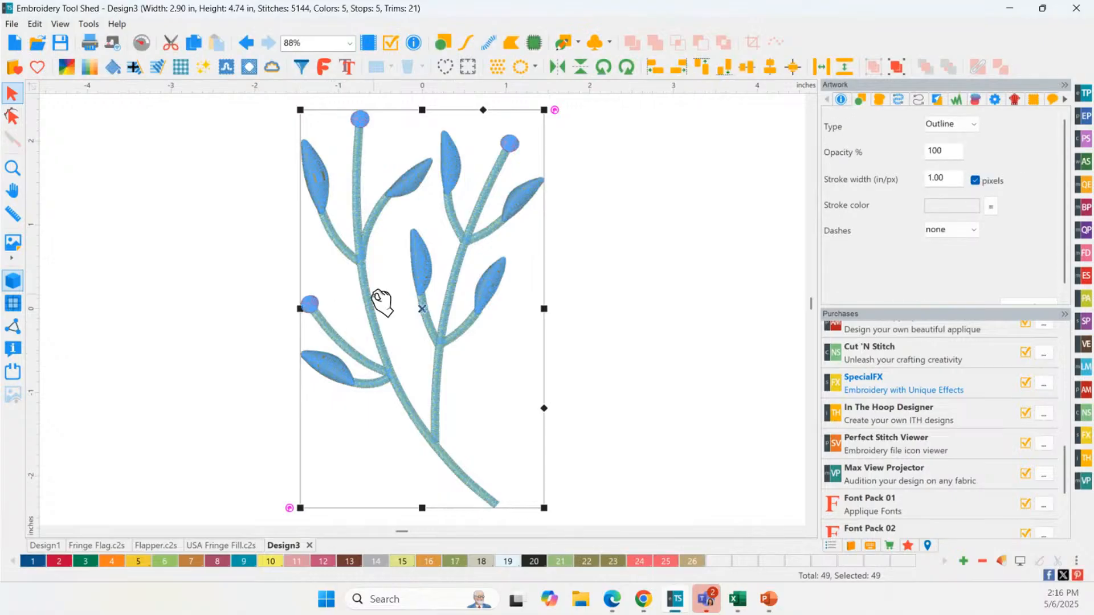
Ungroup the inserted CStem7 stem and show the design's stitching sequence
click(611, 289)
click(513, 145)
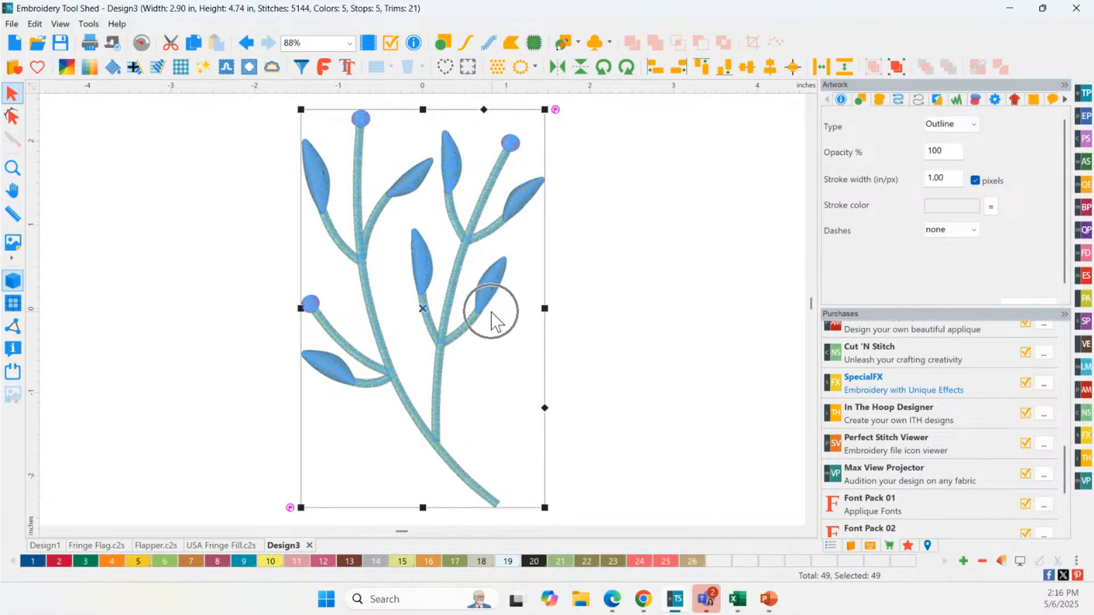
click(906, 73)
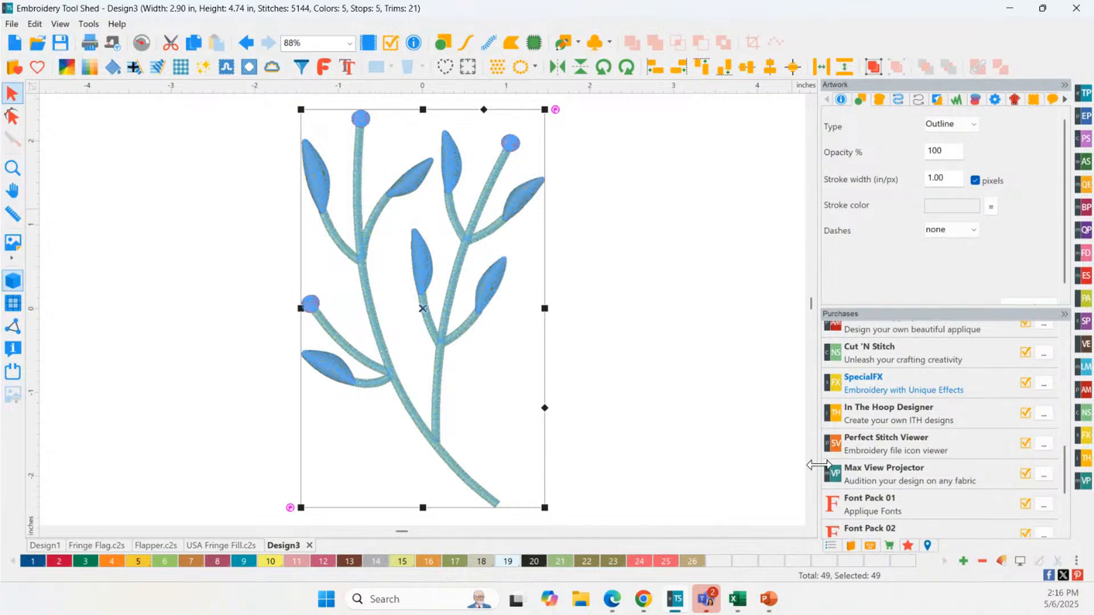
click(829, 545)
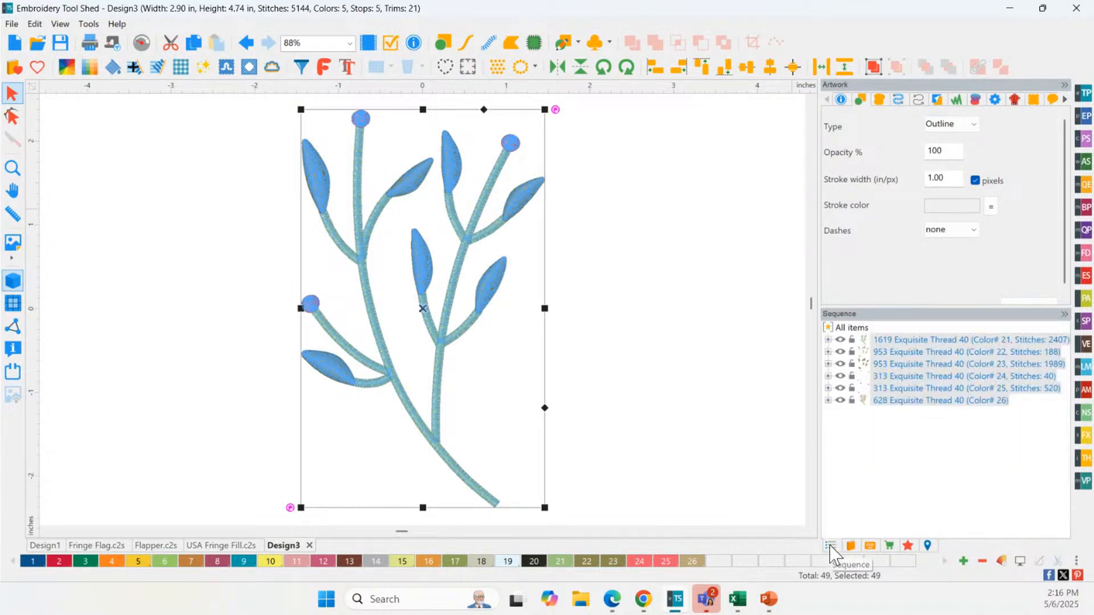
click(875, 70)
Delete the three berries' satin fills (Color# 25) and their run-stitch outlines (Color# 24) from the stem
click(909, 416)
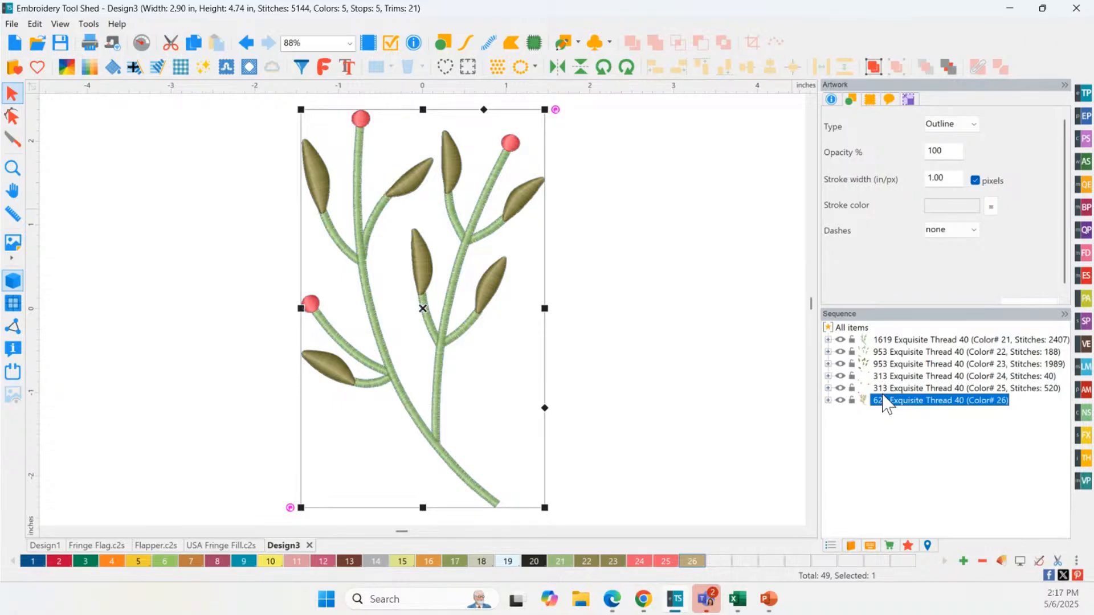
click(884, 390)
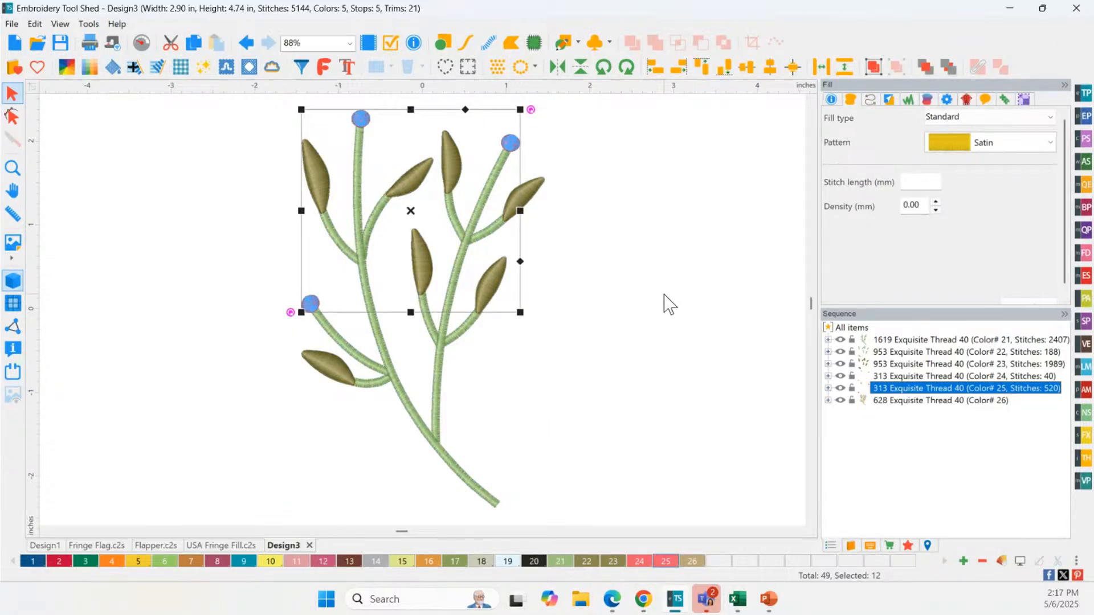
key(Delete)
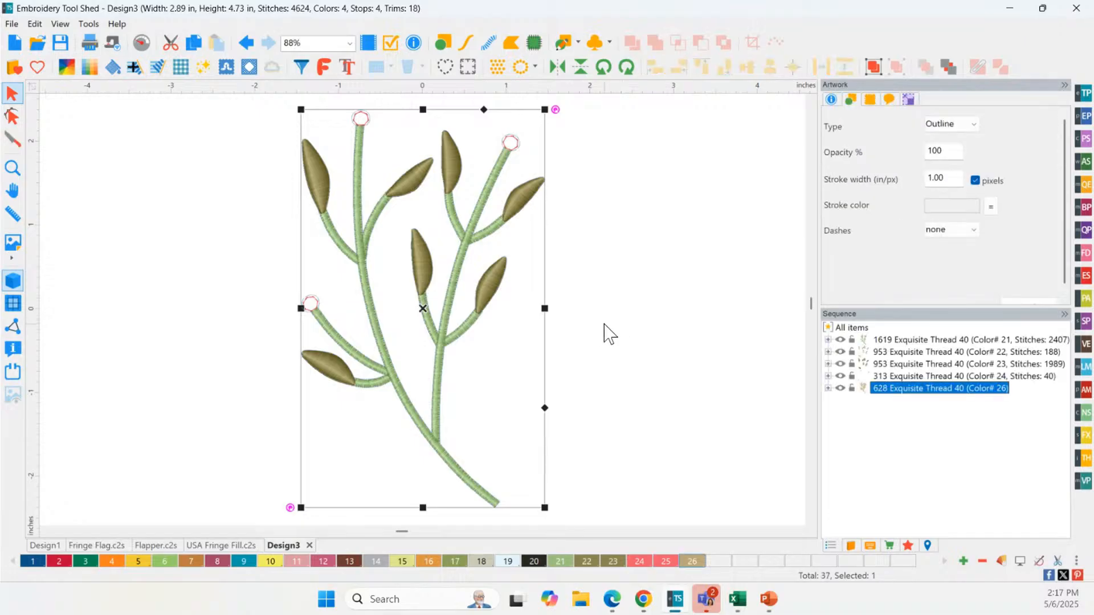
click(588, 322)
click(510, 145)
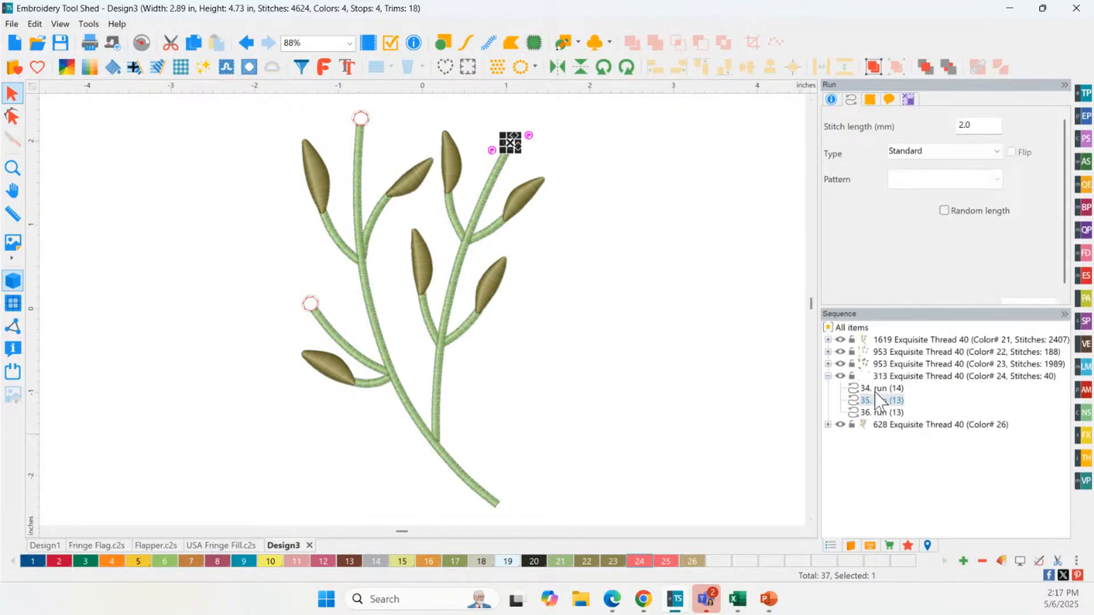
click(872, 377)
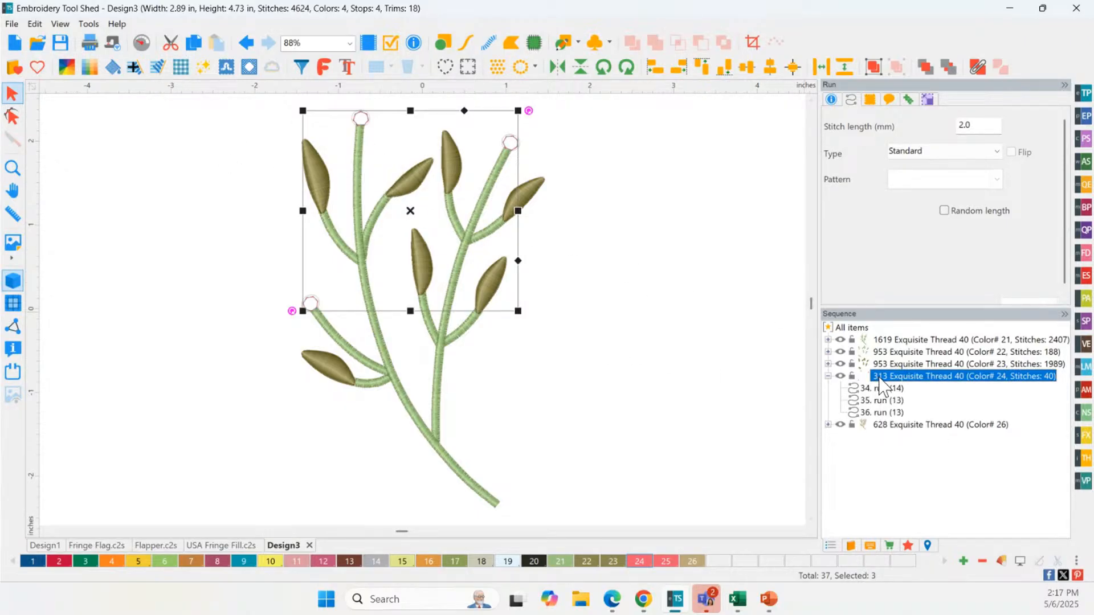
key(Delete)
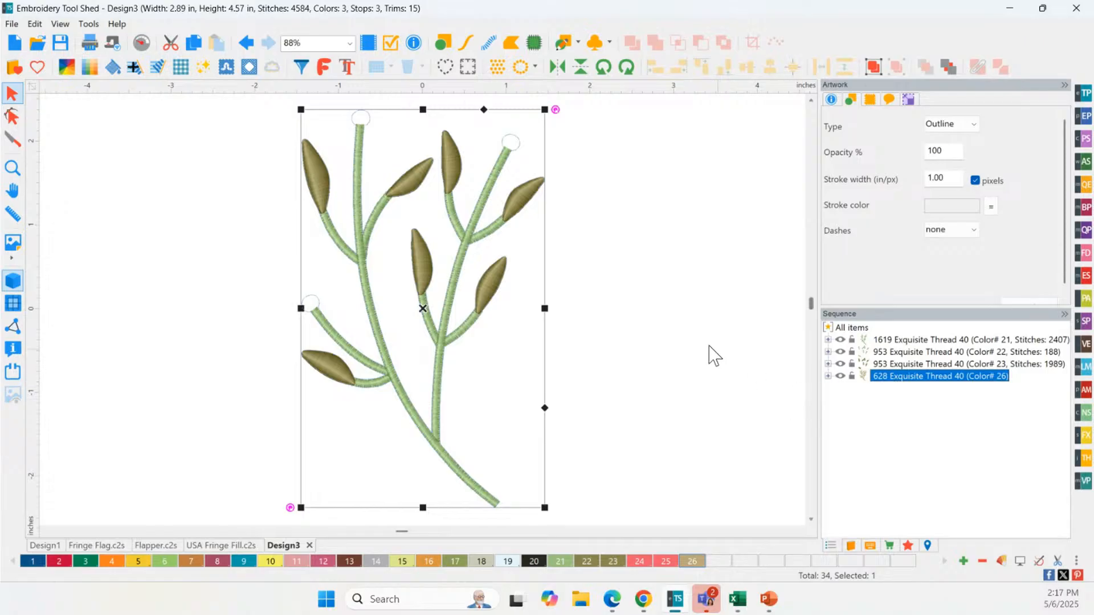
Expand the remaining 628 Exquisite Thread layer (Color# 26) in the sequence to check what it contains
click(561, 275)
click(525, 147)
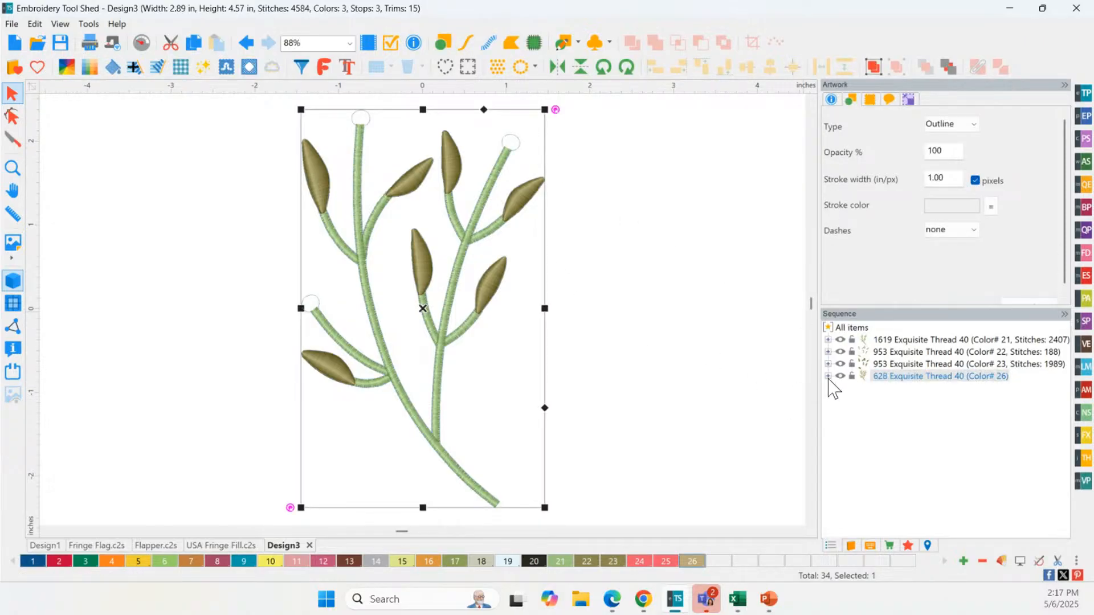
click(828, 376)
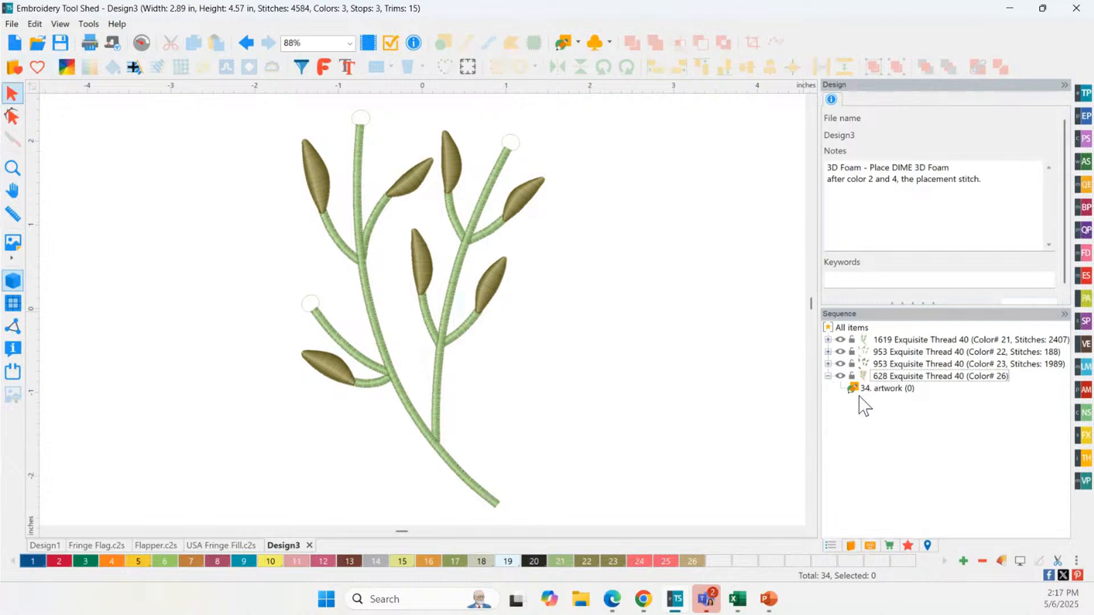
click(895, 397)
Place the Flower fringe shape on the three branch tips where the berries were
click(134, 68)
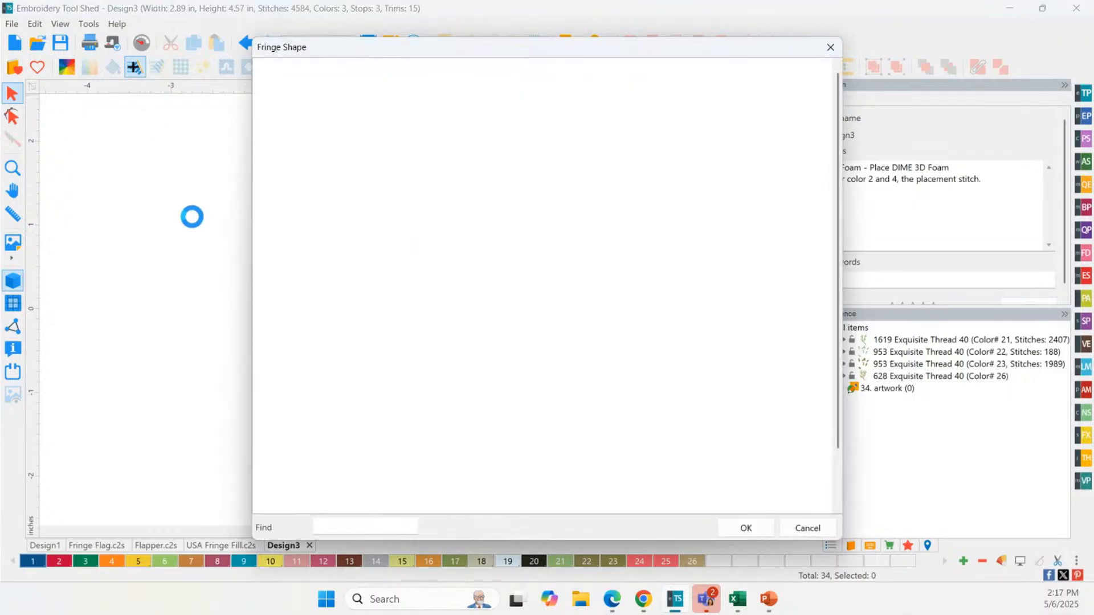
click(356, 259)
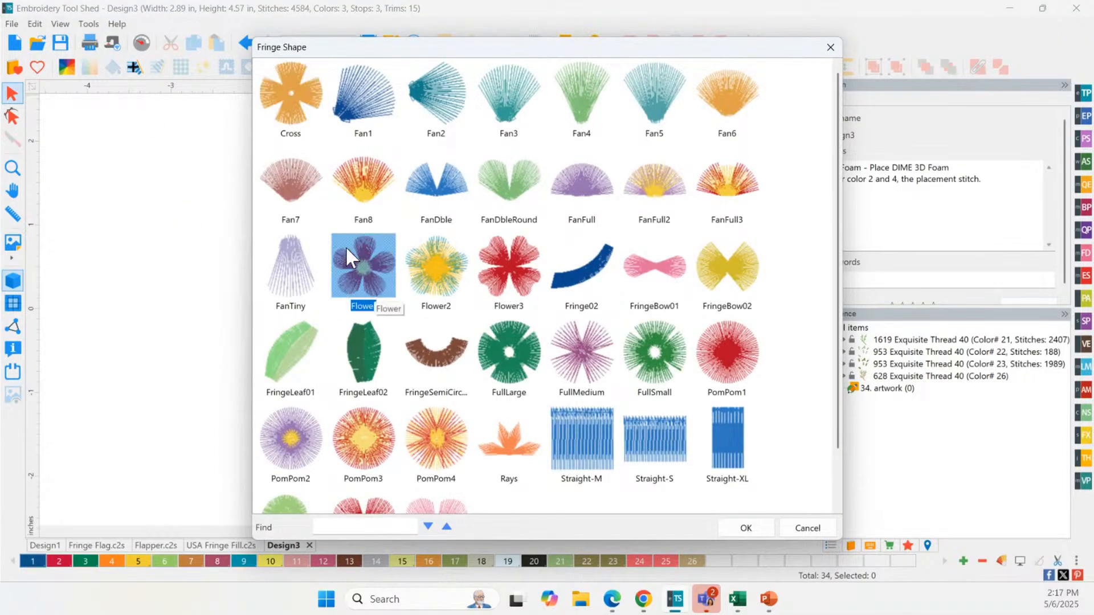
click(744, 529)
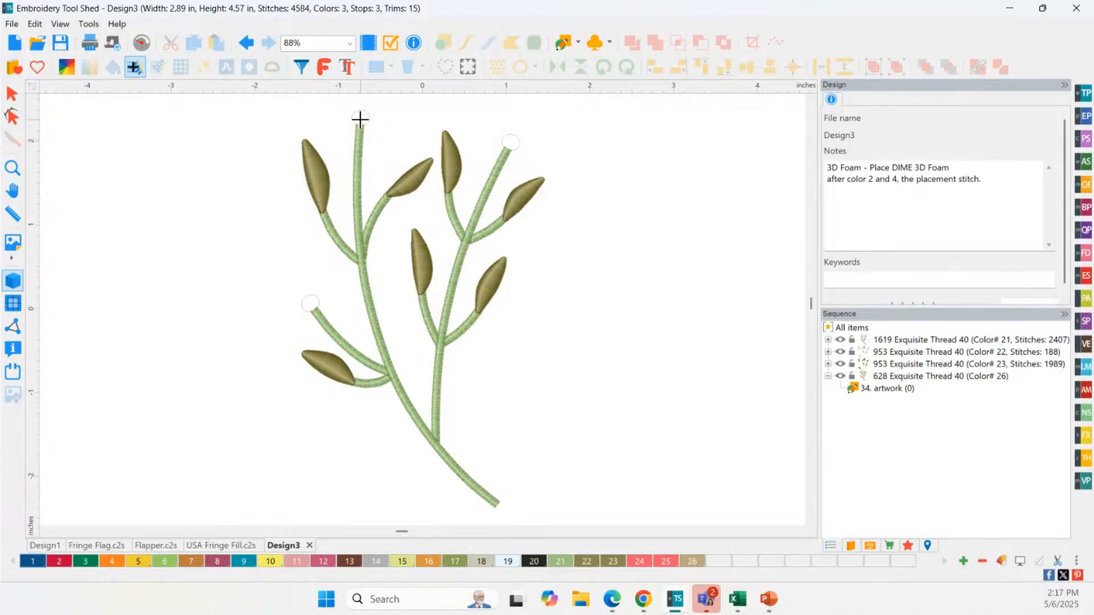
click(360, 119)
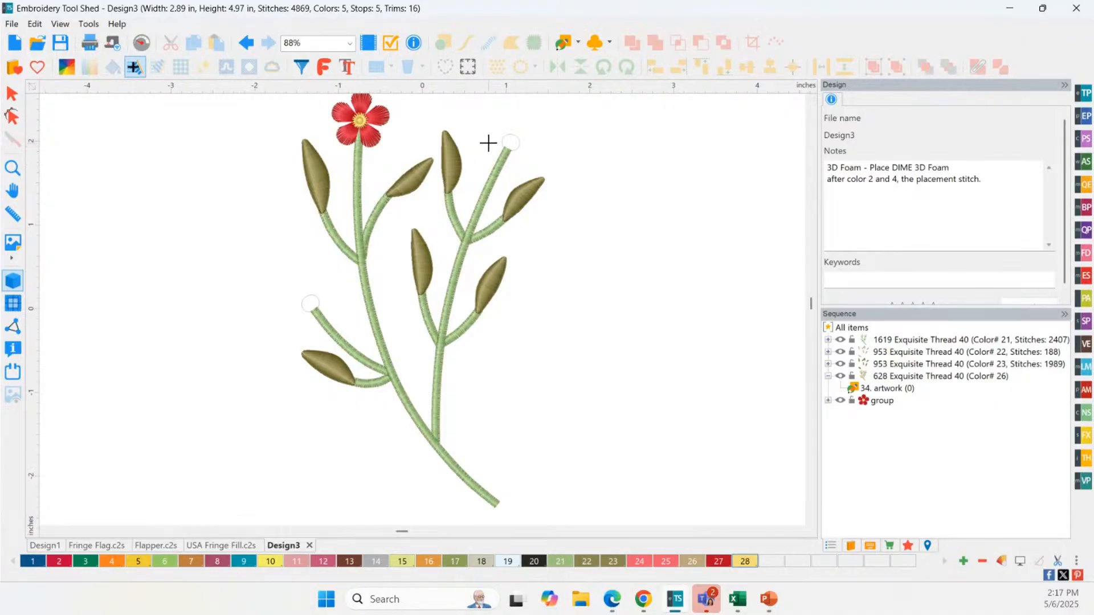
click(511, 143)
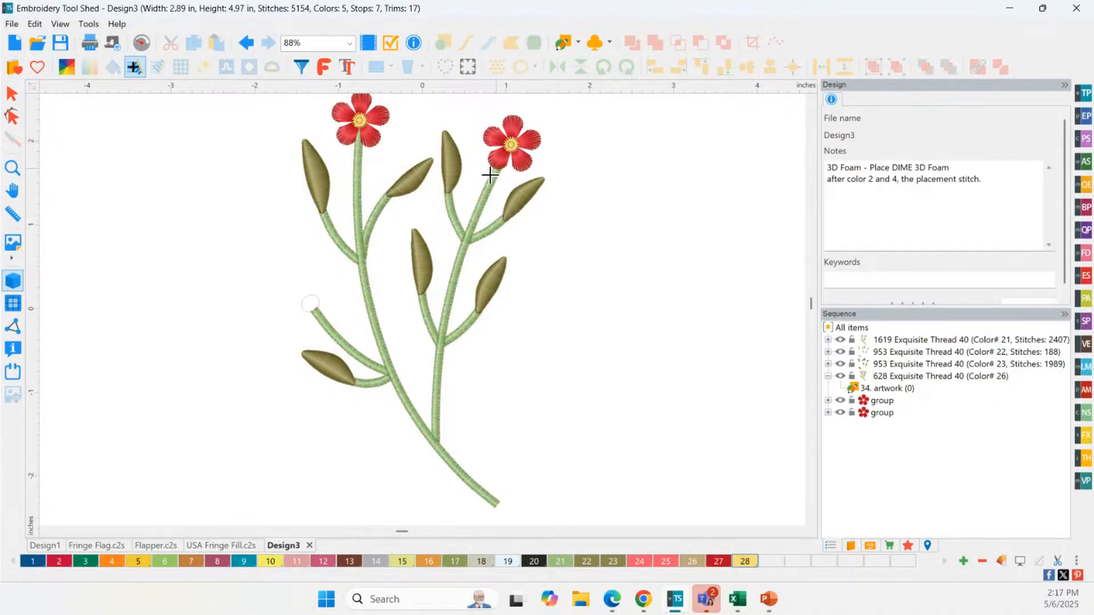
click(310, 303)
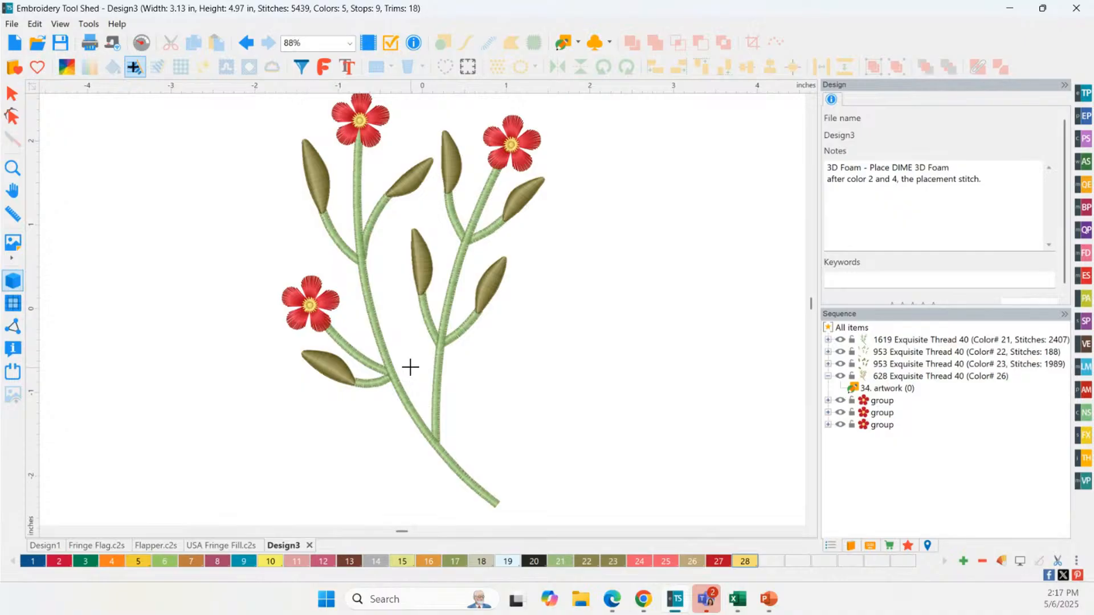
Undo the last fringe flower, placed on the lower left branch tip
scroll(496, 273, down, 3)
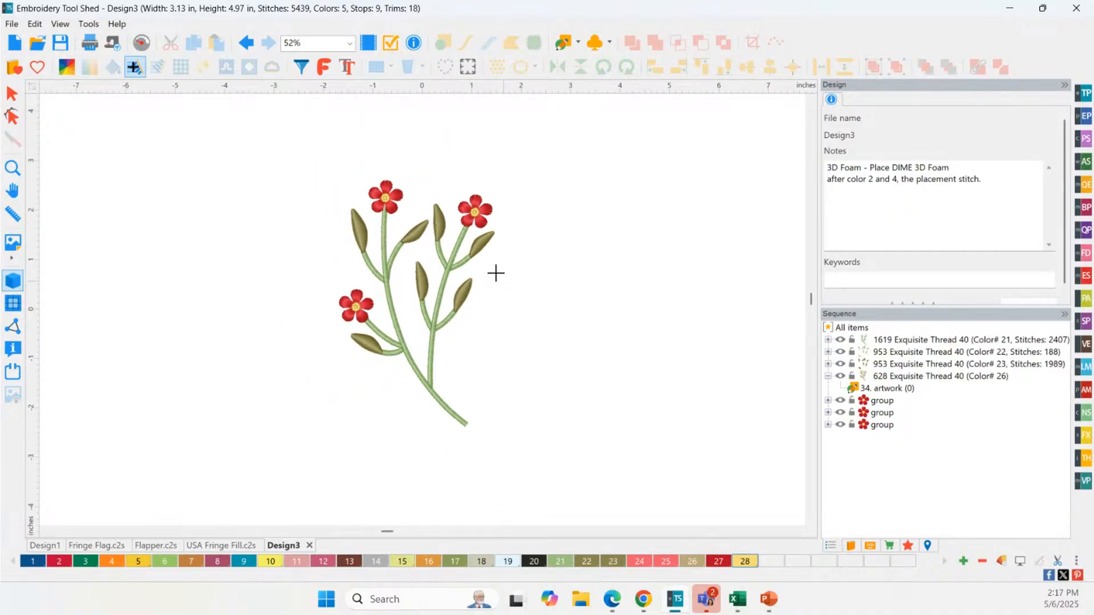
click(140, 71)
click(11, 163)
click(12, 168)
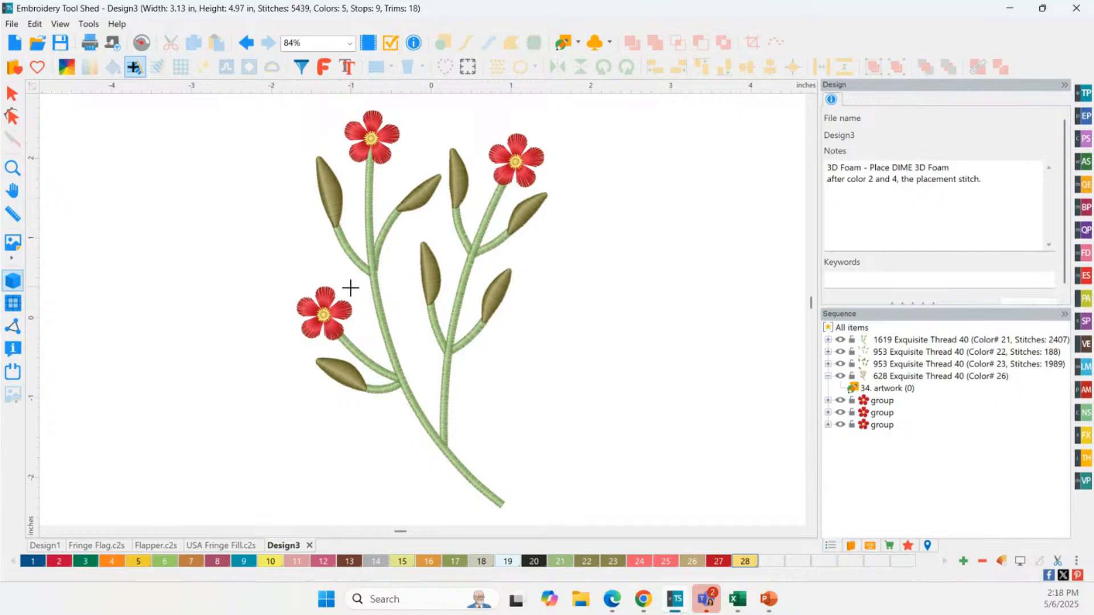
click(246, 43)
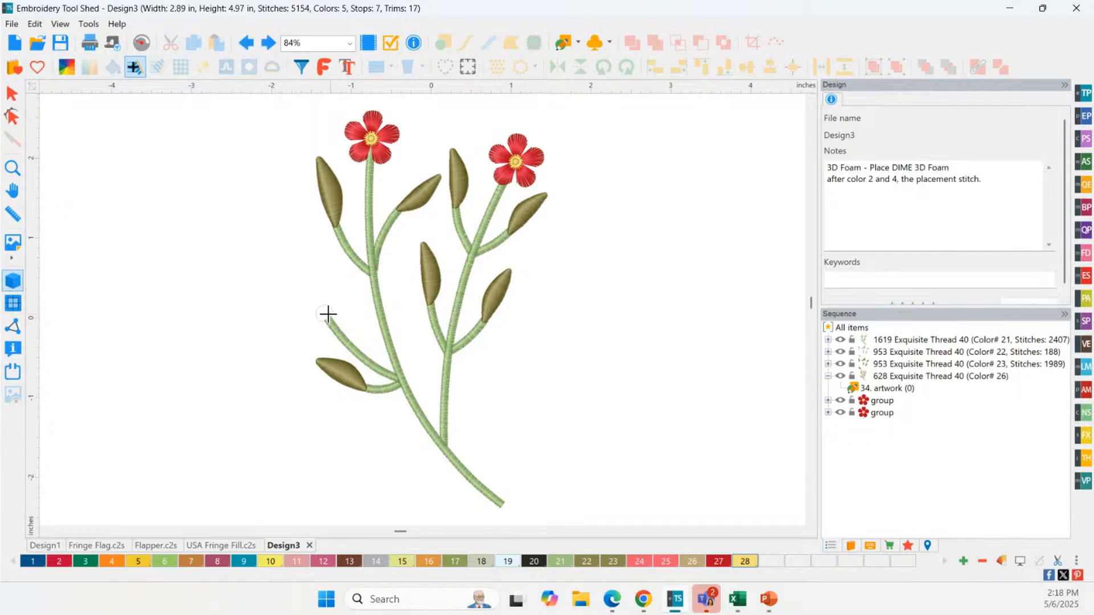
Place the Fan8 fringe shape on the empty lower left branch tip
click(134, 68)
drag(837, 145, 832, 93)
click(368, 184)
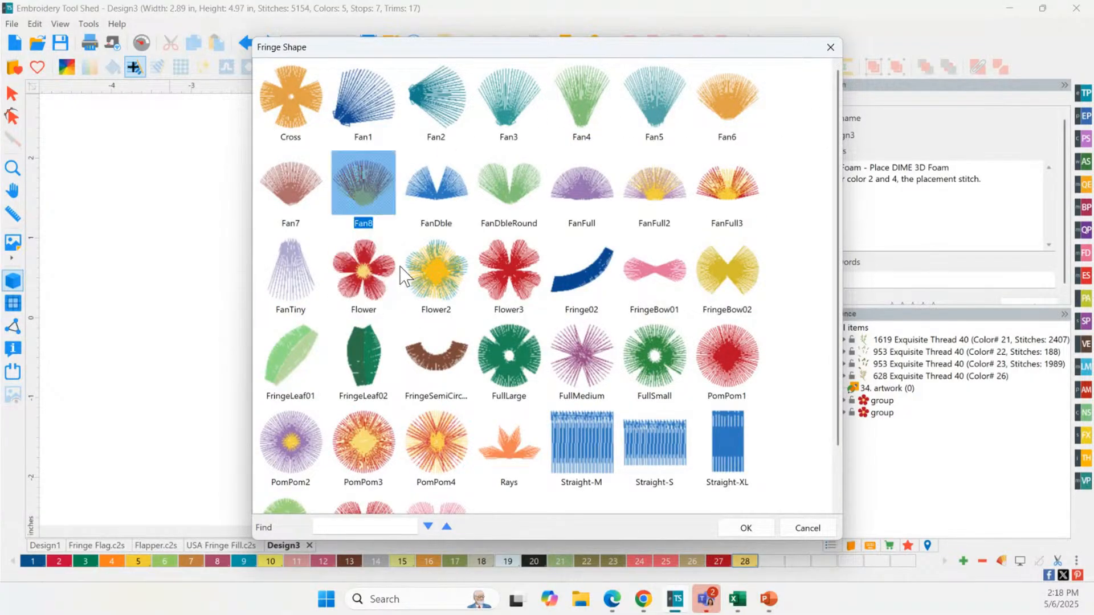
click(746, 527)
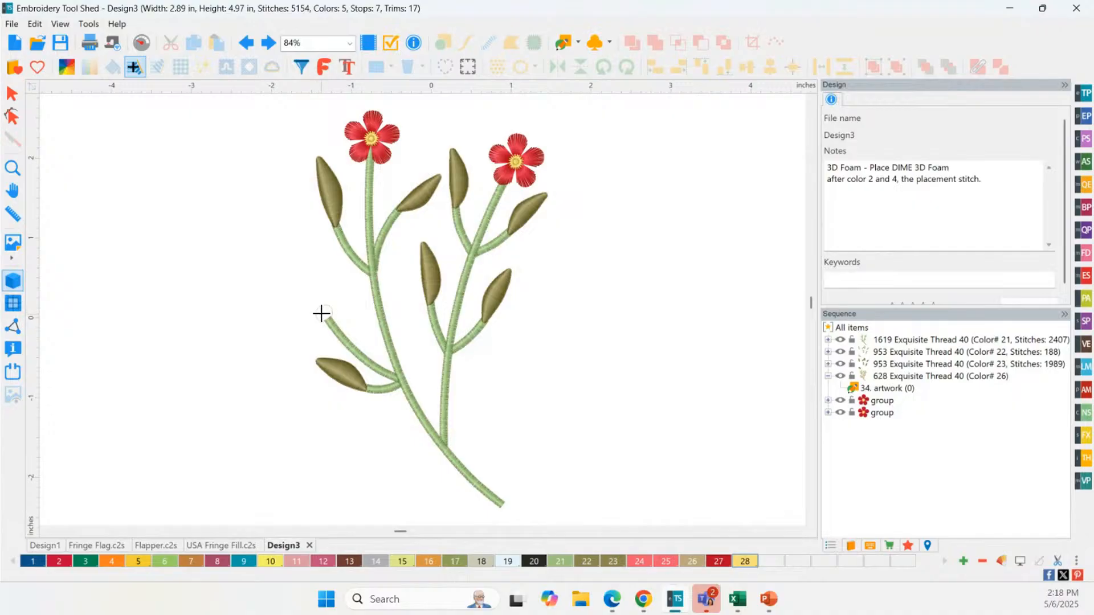
click(322, 313)
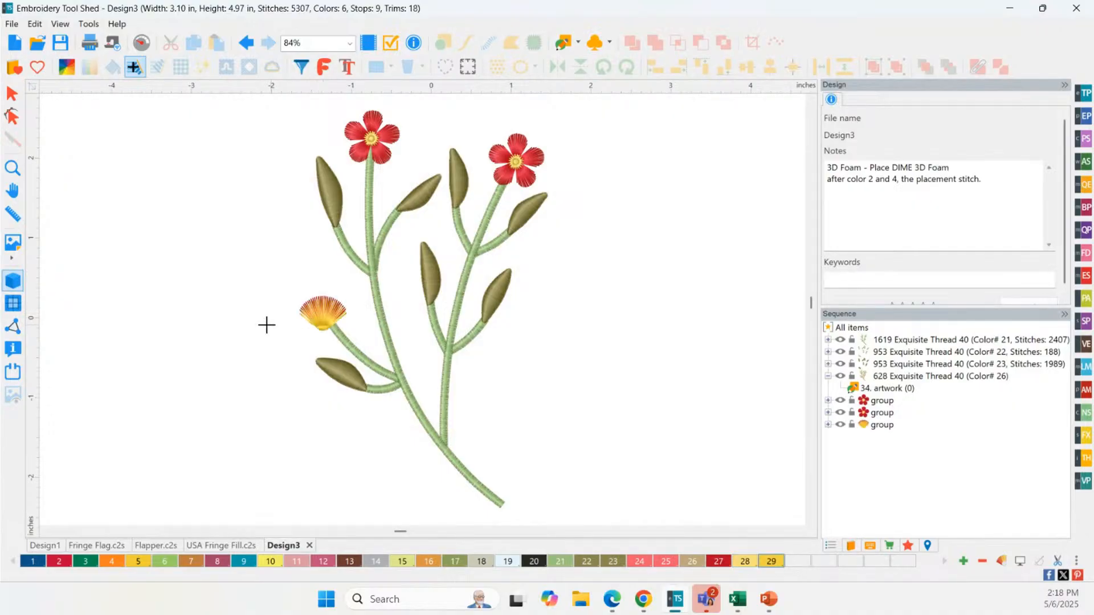
Rotate the Fan8 shape counterclockwise to follow its branch, move it onto the branch end and deselect it
click(13, 93)
drag(358, 295, 329, 265)
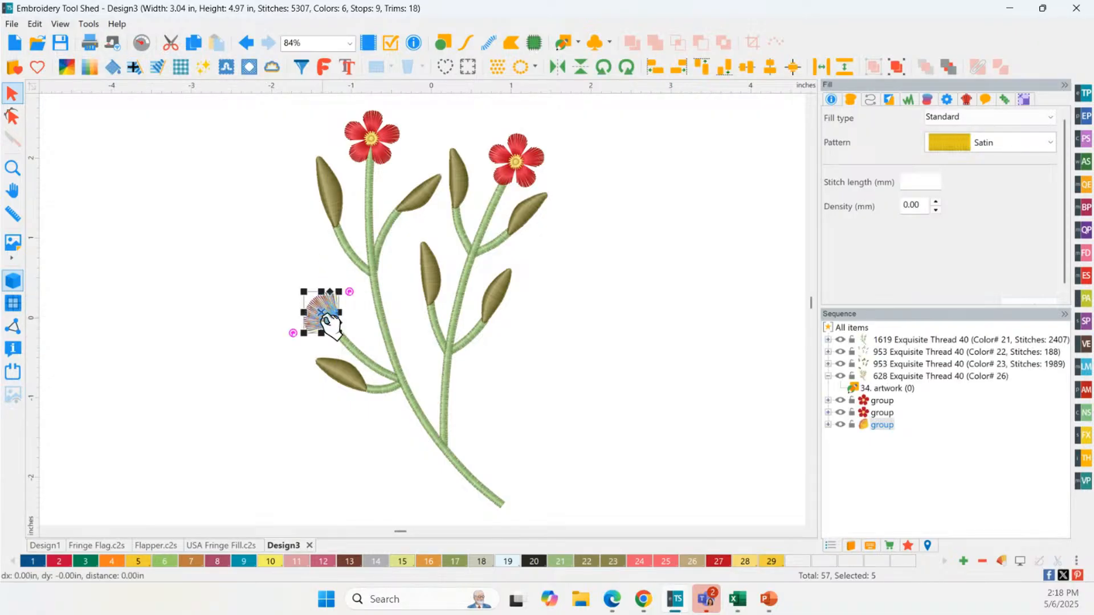
drag(322, 315, 341, 288)
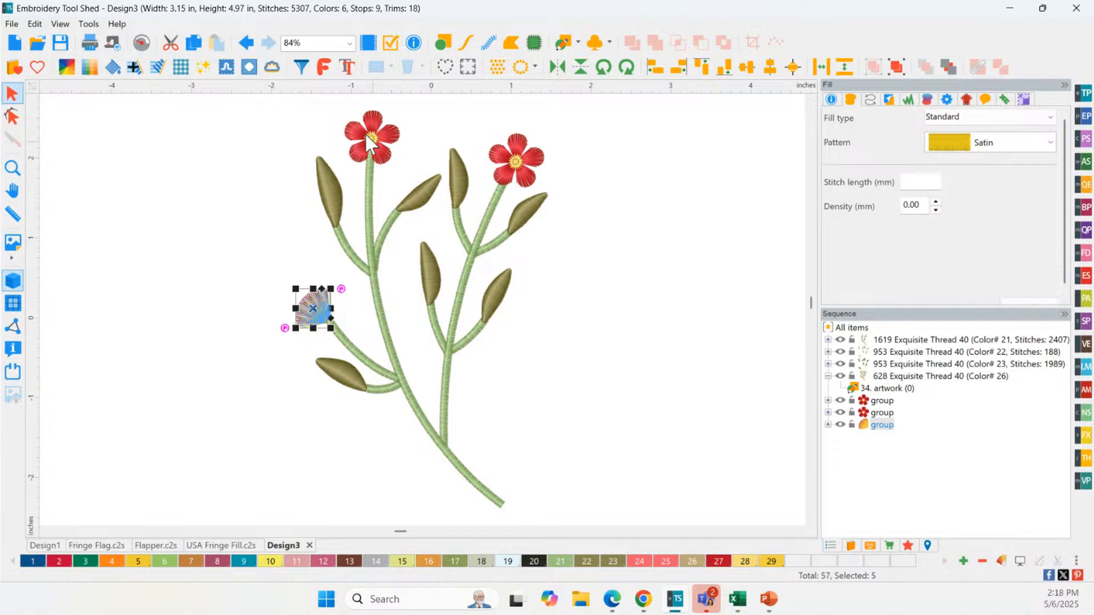
click(655, 459)
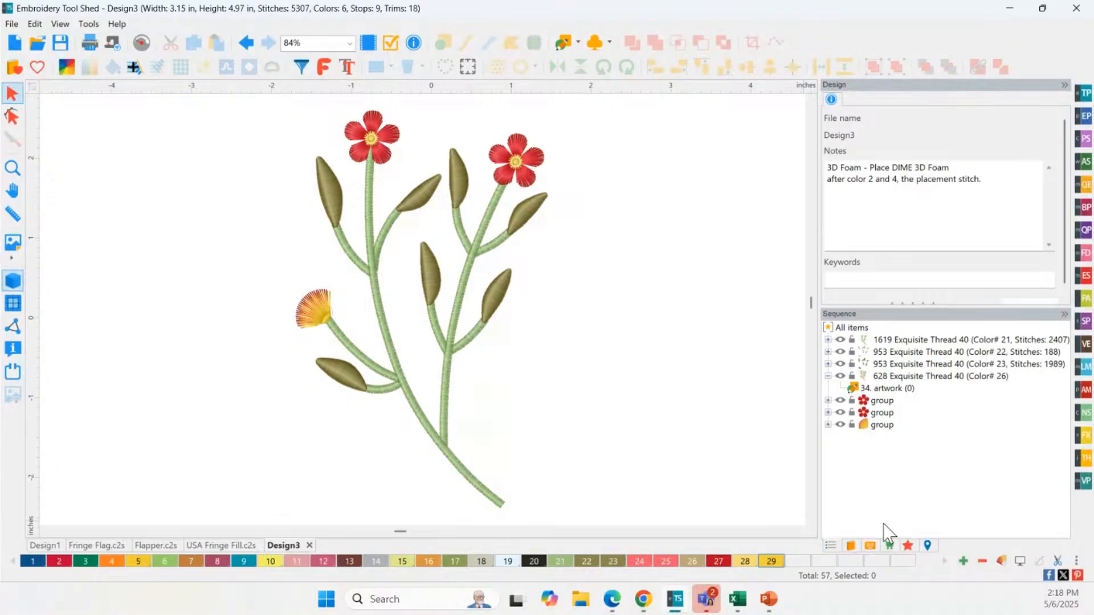
Show the list of purchased modules and read the description of the Add Puffy Text tool
click(888, 546)
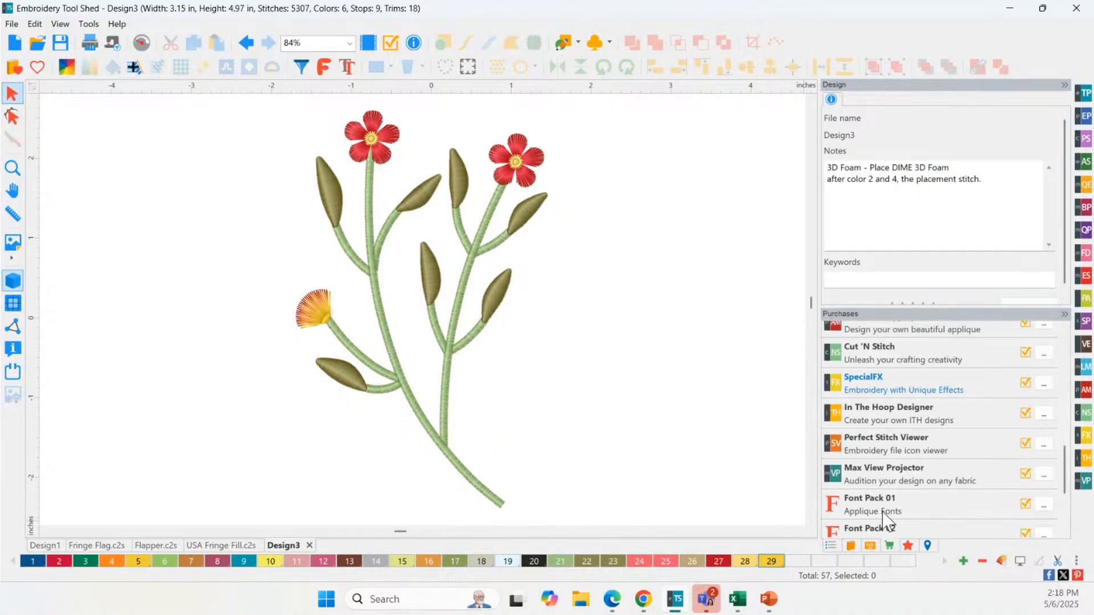
key(ctrl)
click(274, 71)
click(323, 68)
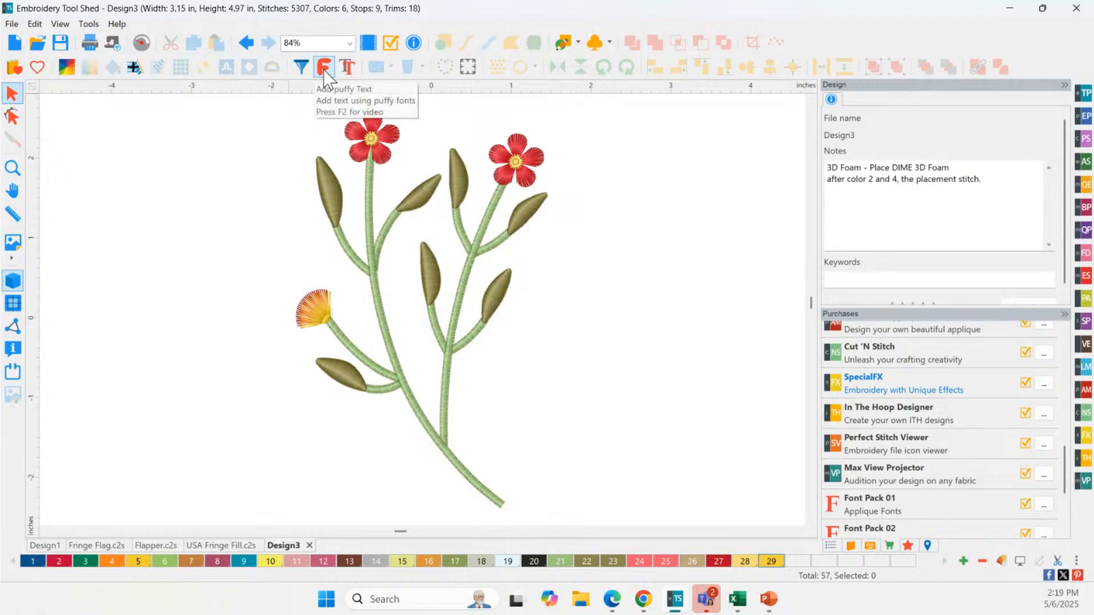
Place a puffy text letter A in the empty area beside the stem and set its font to Arial Puffy
click(324, 67)
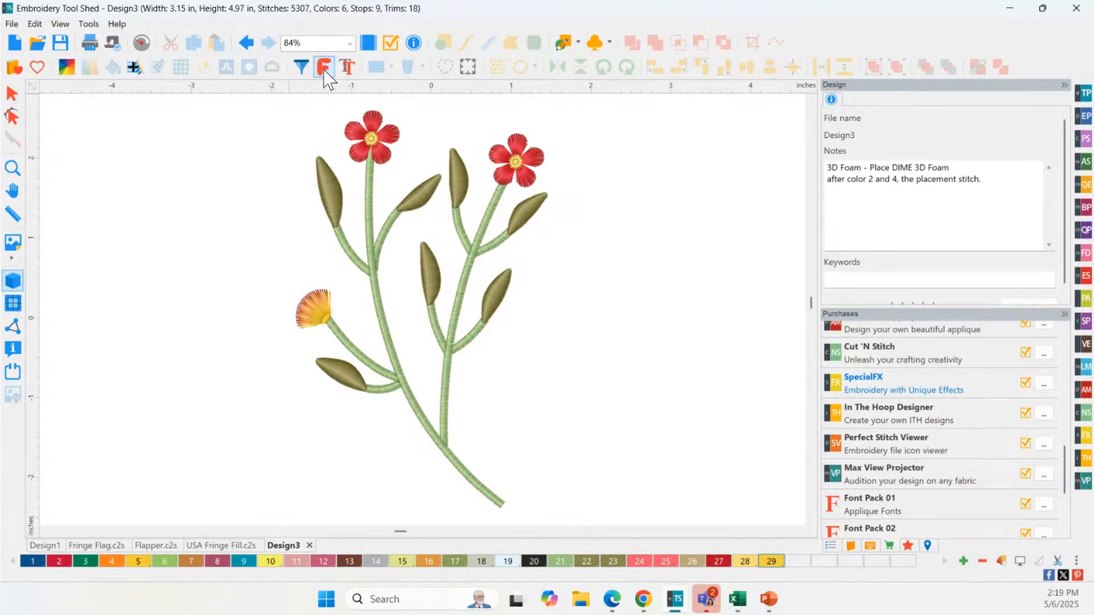
click(133, 183)
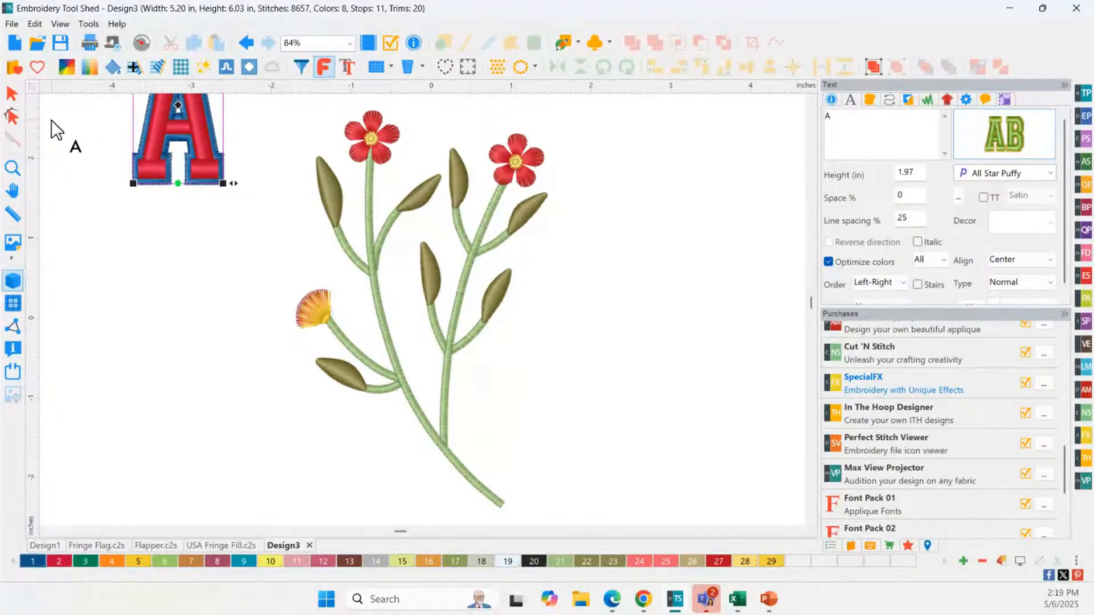
scroll(806, 107, up, 2)
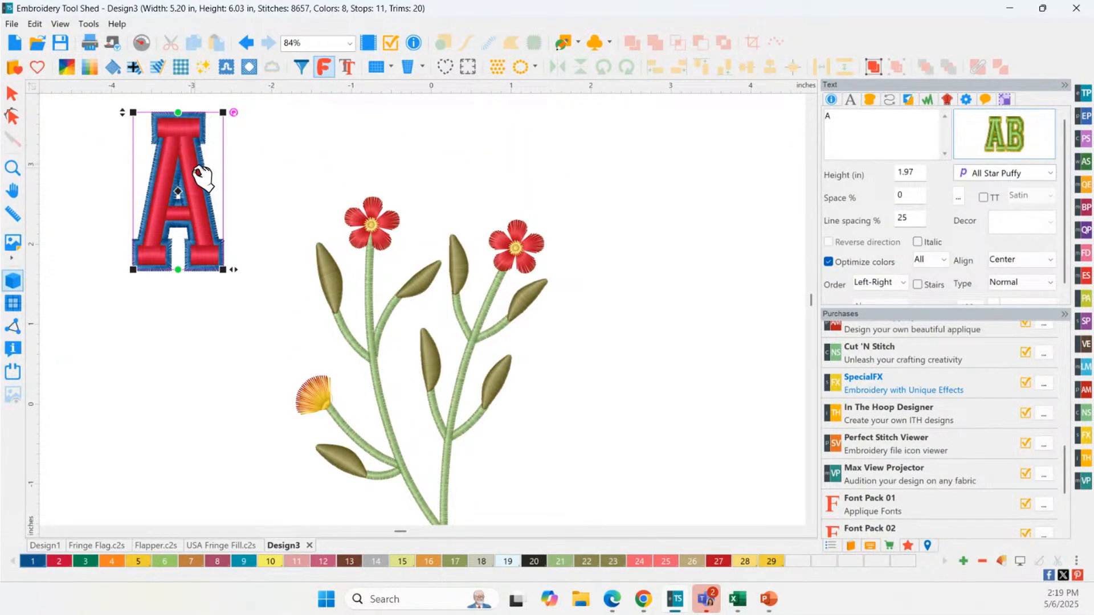
click(1006, 149)
scroll(723, 475, down, 2)
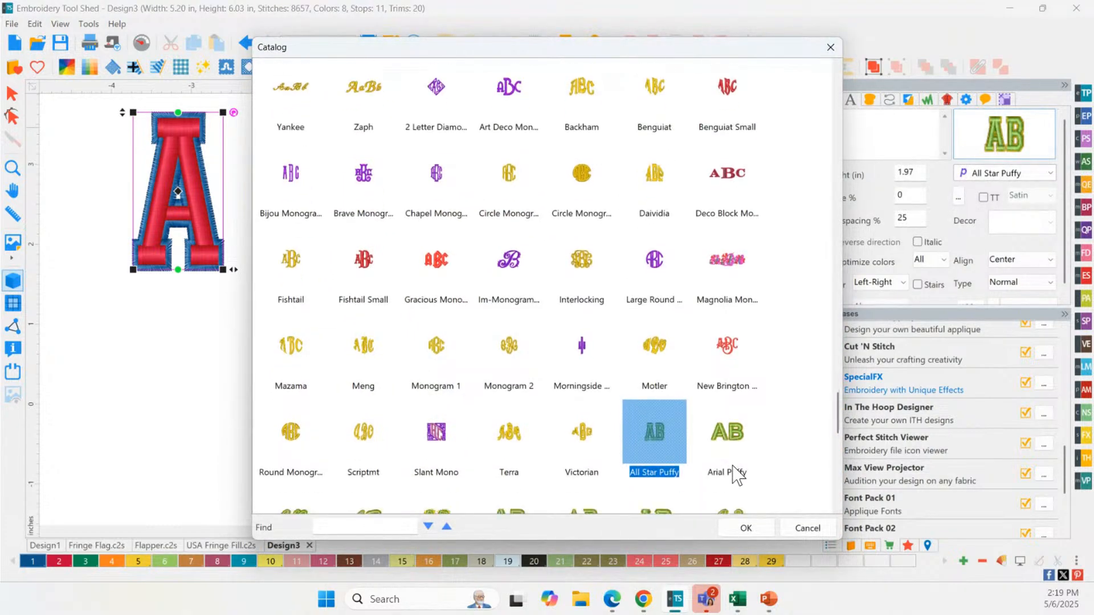
double_click(727, 379)
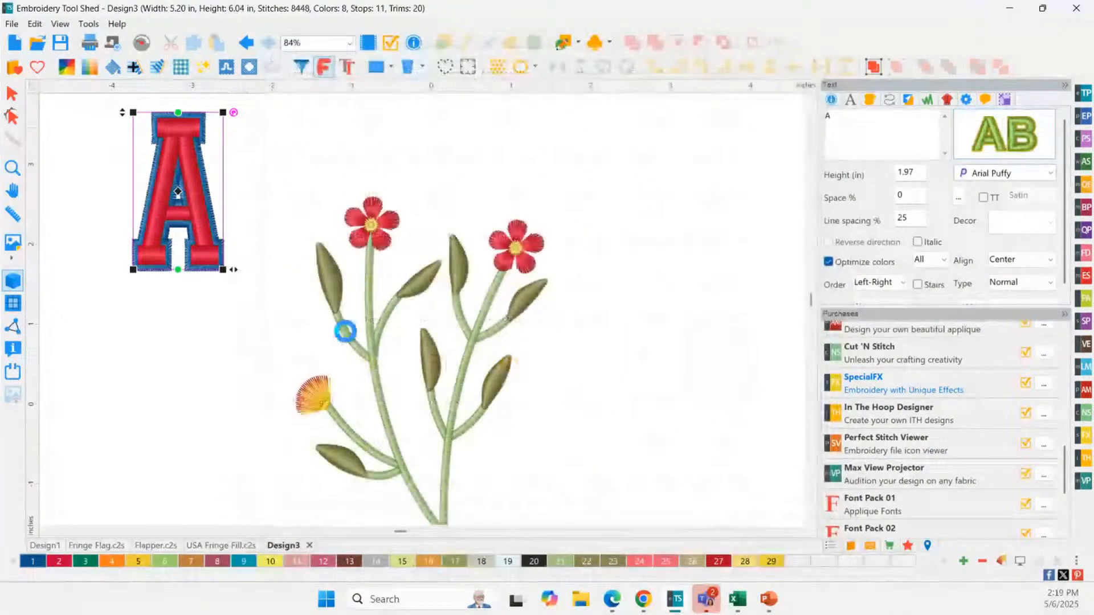
Turn off the realistic view and examine the stitch structure of the Arial Puffy letter A up close
click(17, 285)
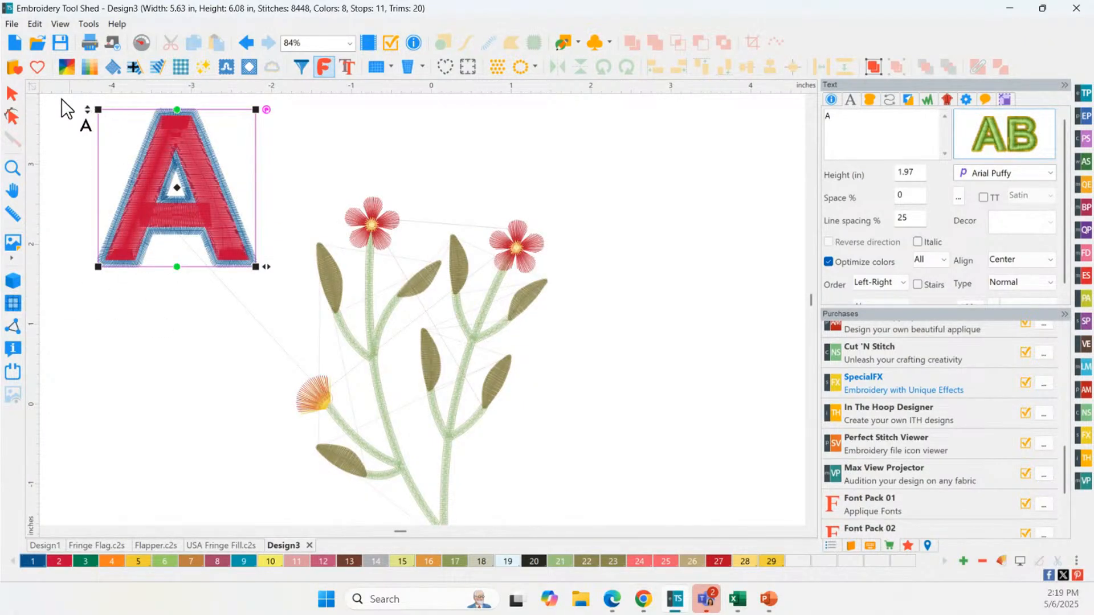
click(12, 168)
drag(87, 101, 272, 279)
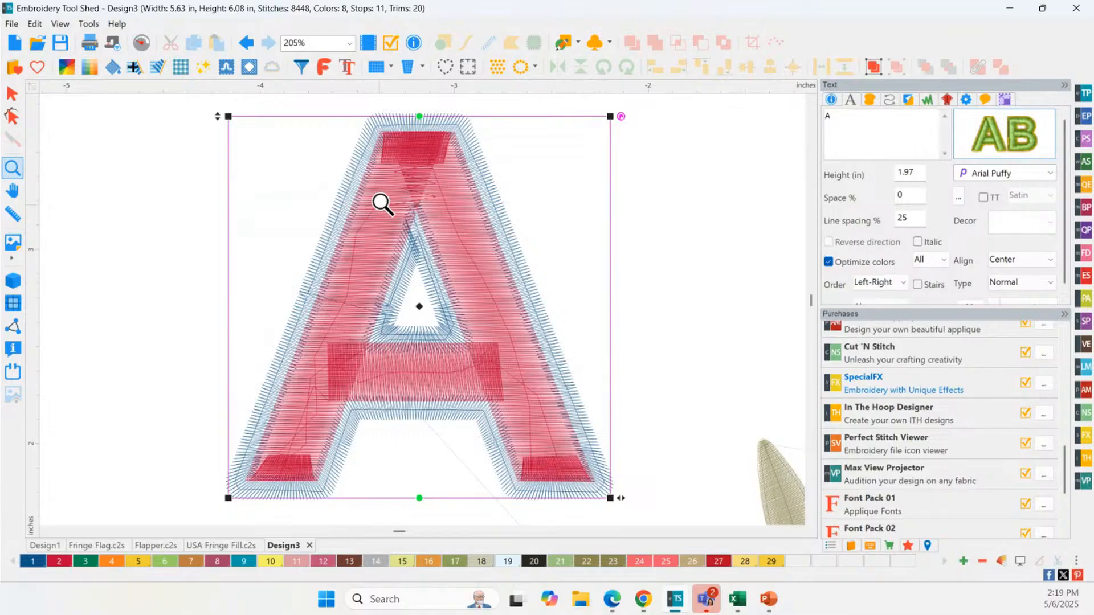
scroll(393, 191, down, 2)
scroll(368, 322, up, 1)
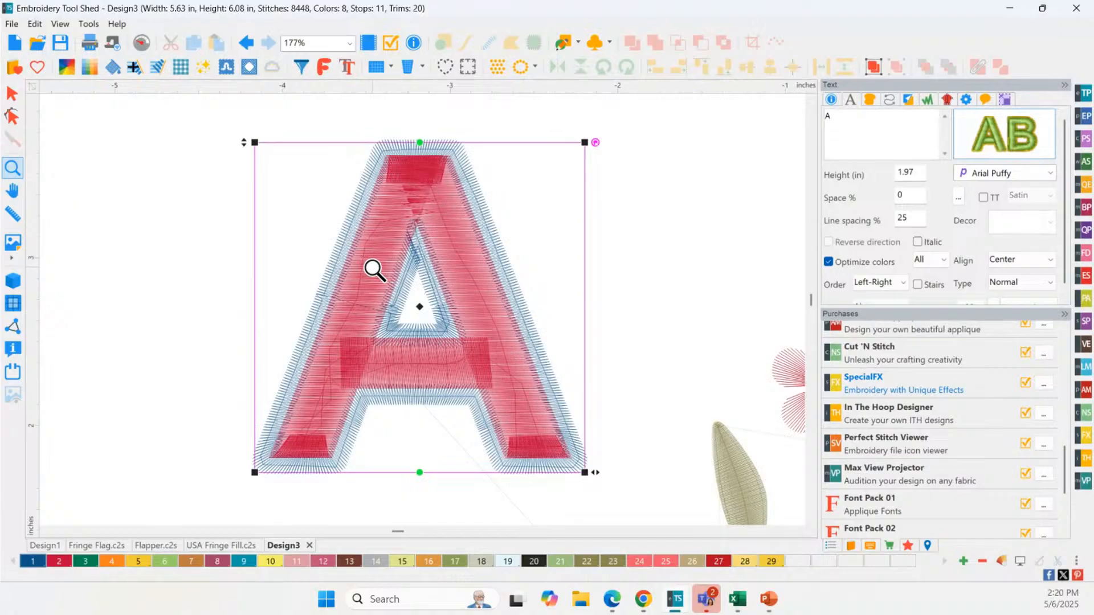
Duplicate the puffy letter A to its left and set the copy's font to Arial
click(10, 94)
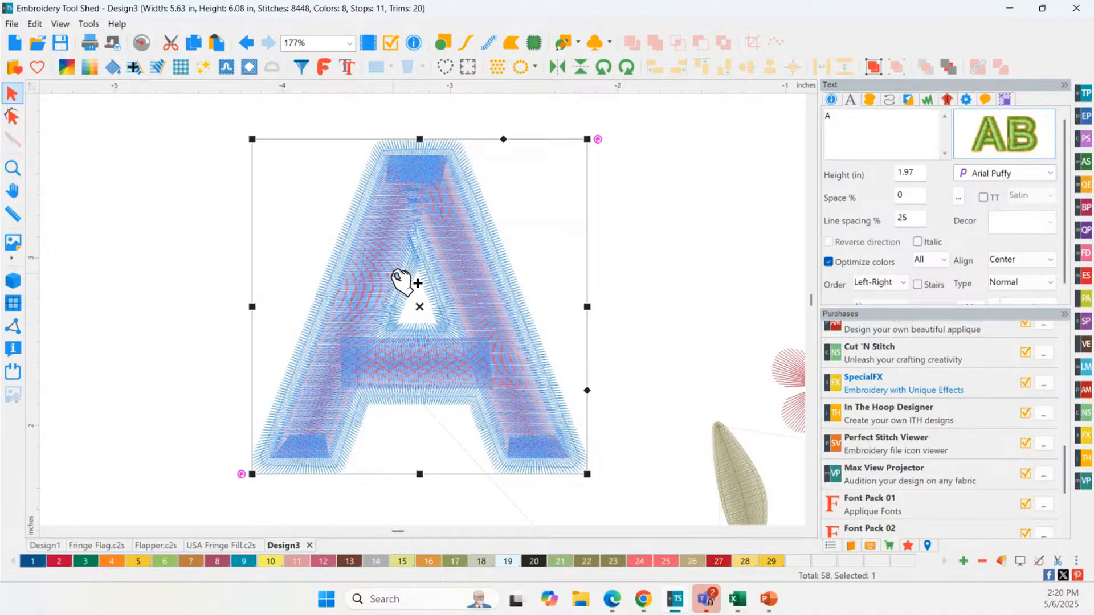
drag(427, 310, 96, 305)
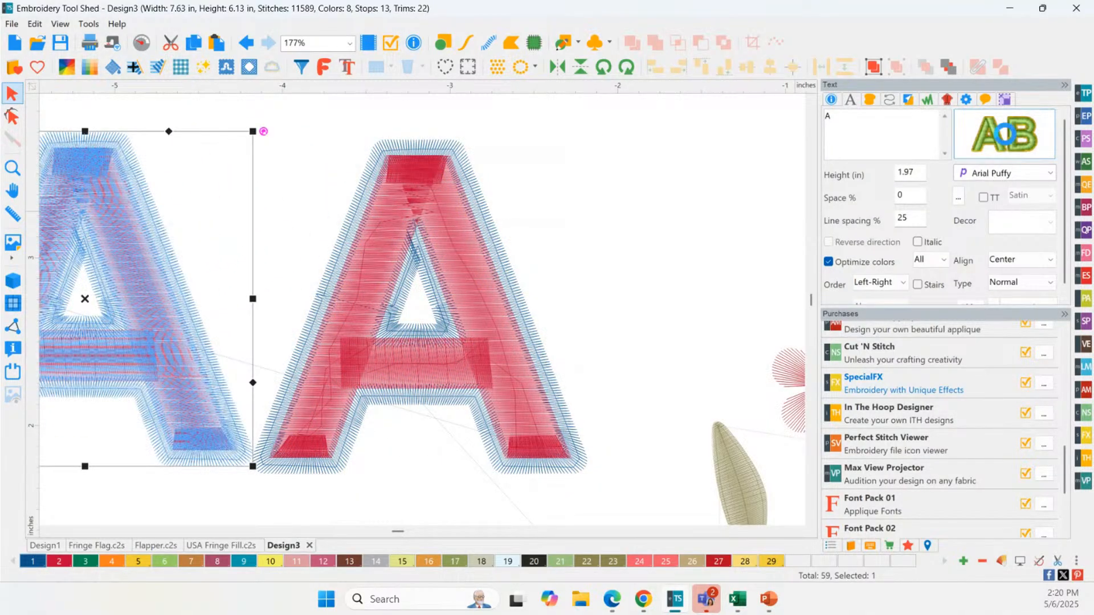
click(1004, 134)
click(838, 345)
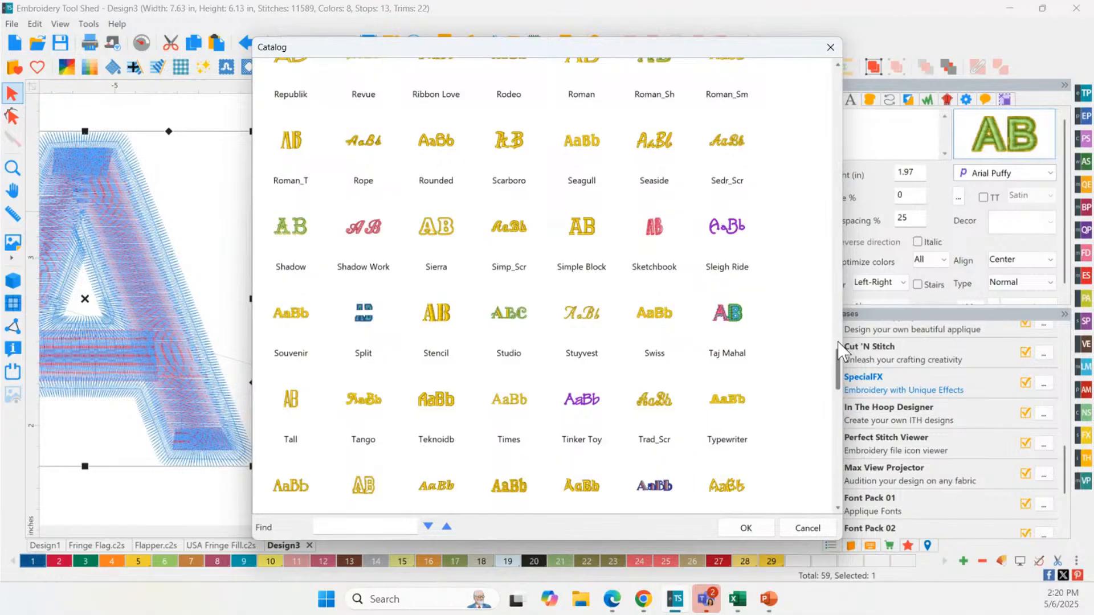
drag(838, 345, 838, 74)
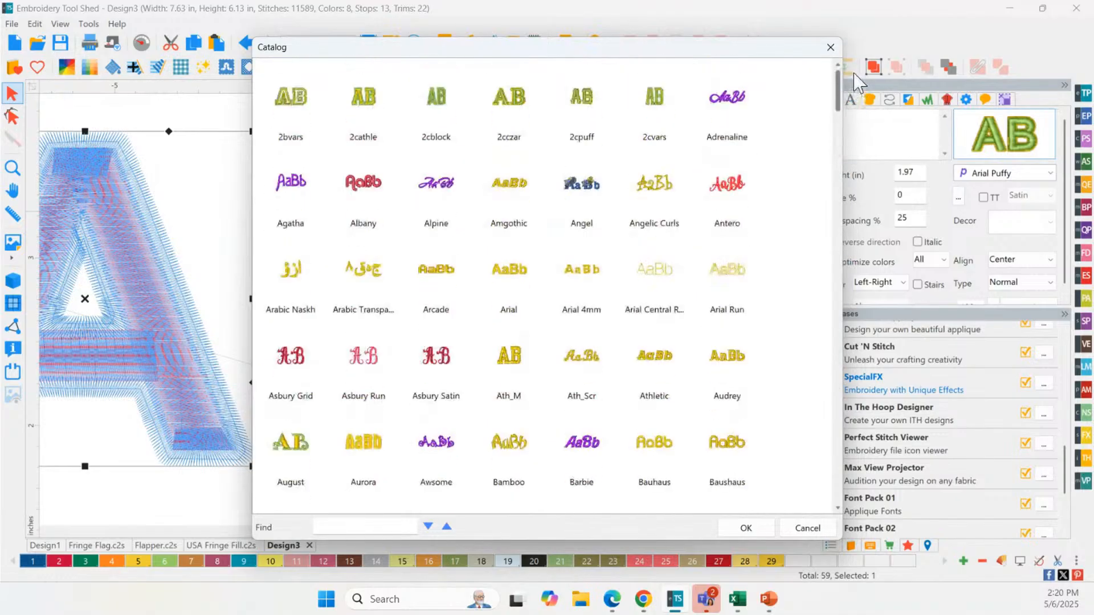
double_click(509, 273)
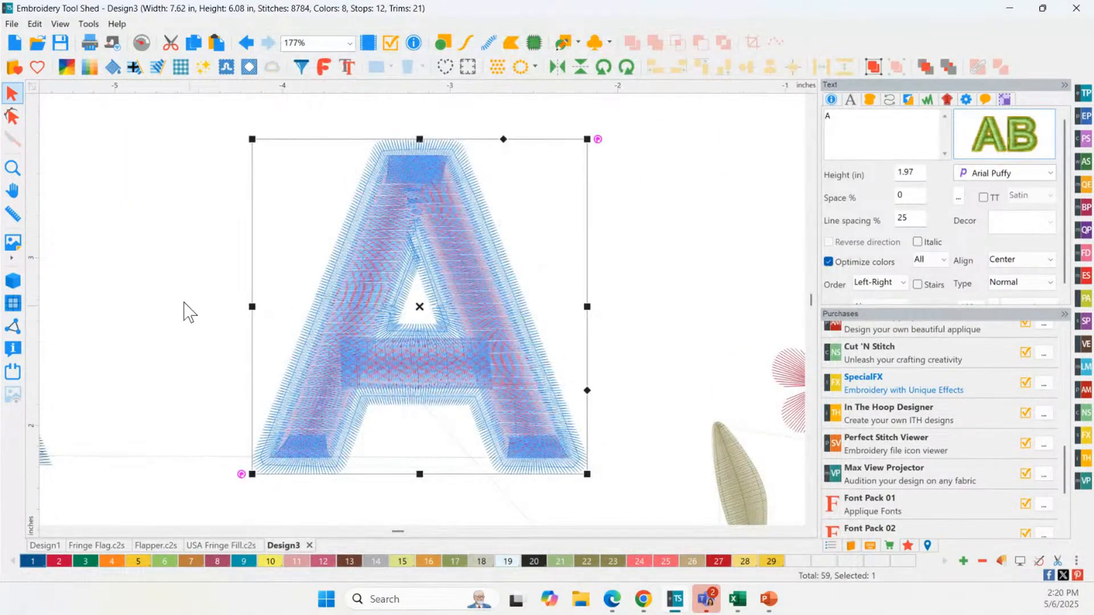
Scale the Arial letter A to about 1.75 in high and align it beside the puffy A
click(12, 168)
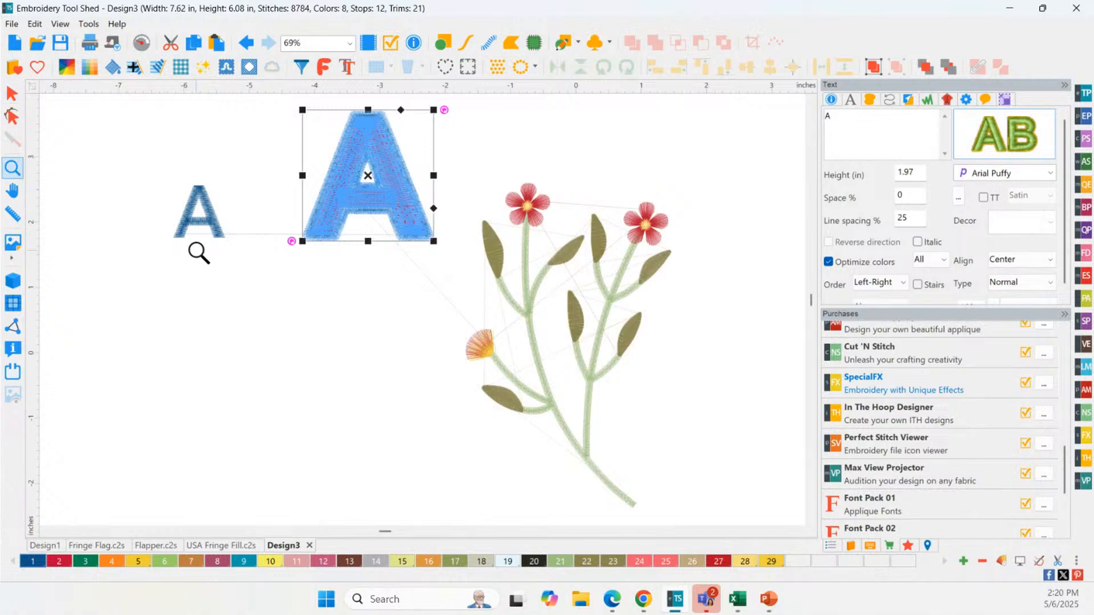
click(196, 227)
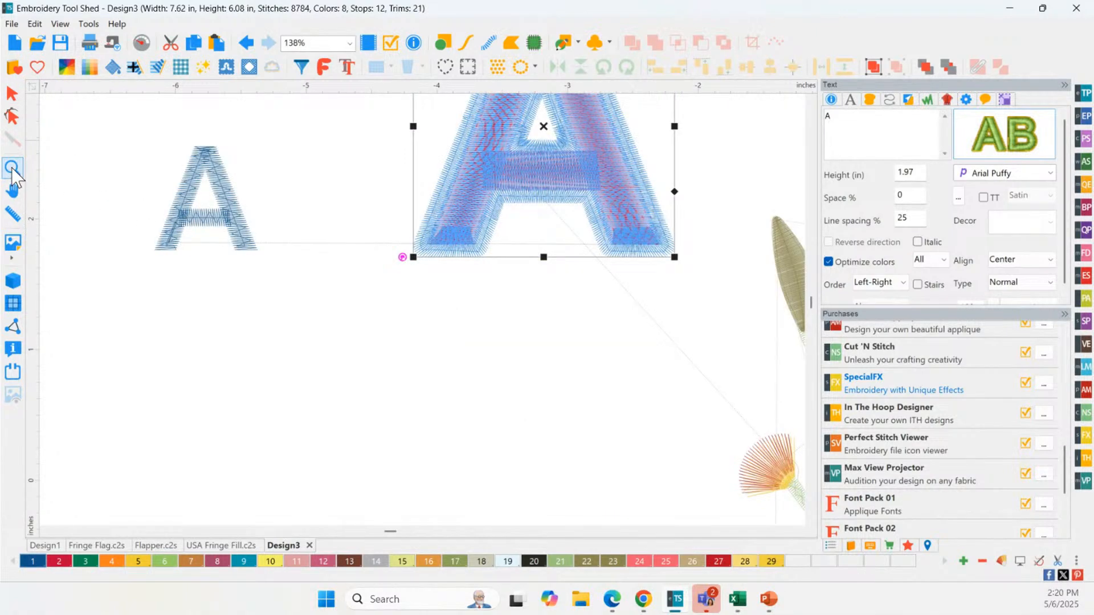
click(11, 93)
click(198, 215)
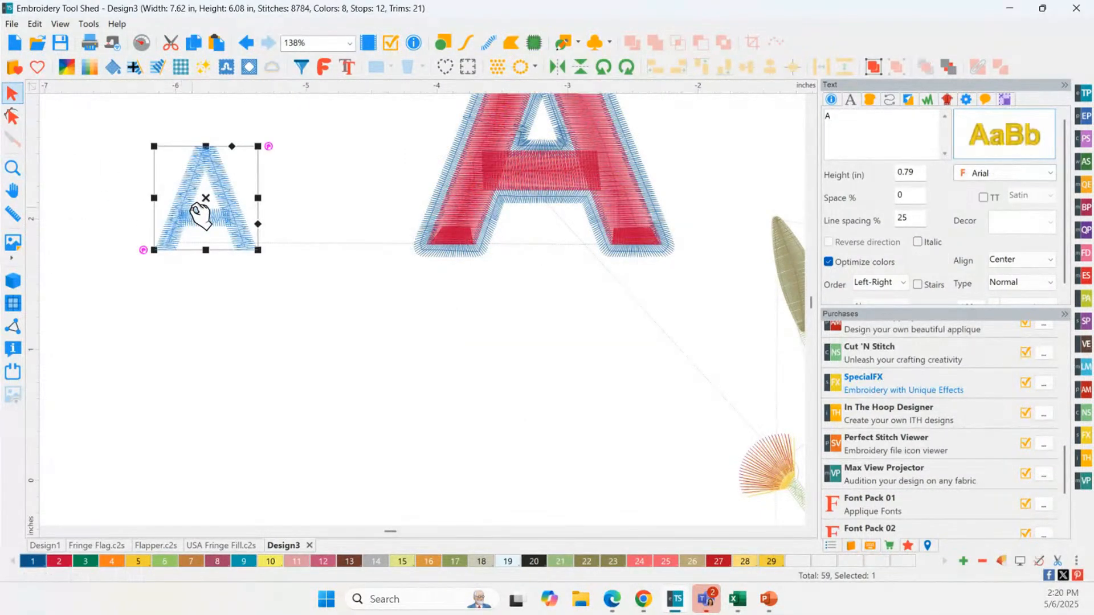
drag(258, 250, 364, 386)
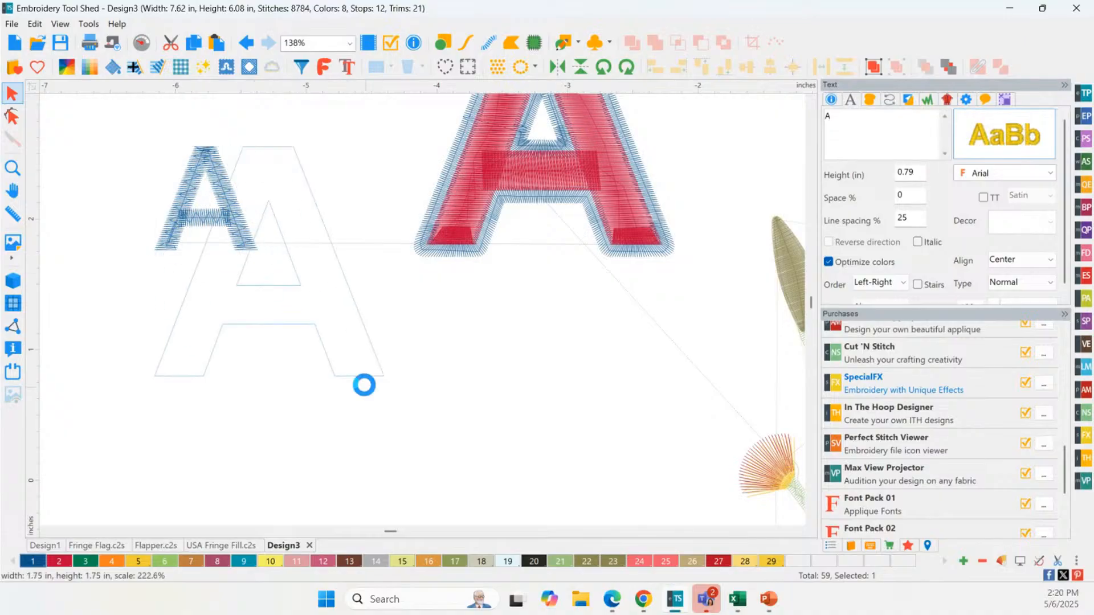
drag(276, 268, 273, 136)
Compare the stitch density and stroke ends of the Arial and Arial Puffy letters in both stitch and realistic views
click(12, 168)
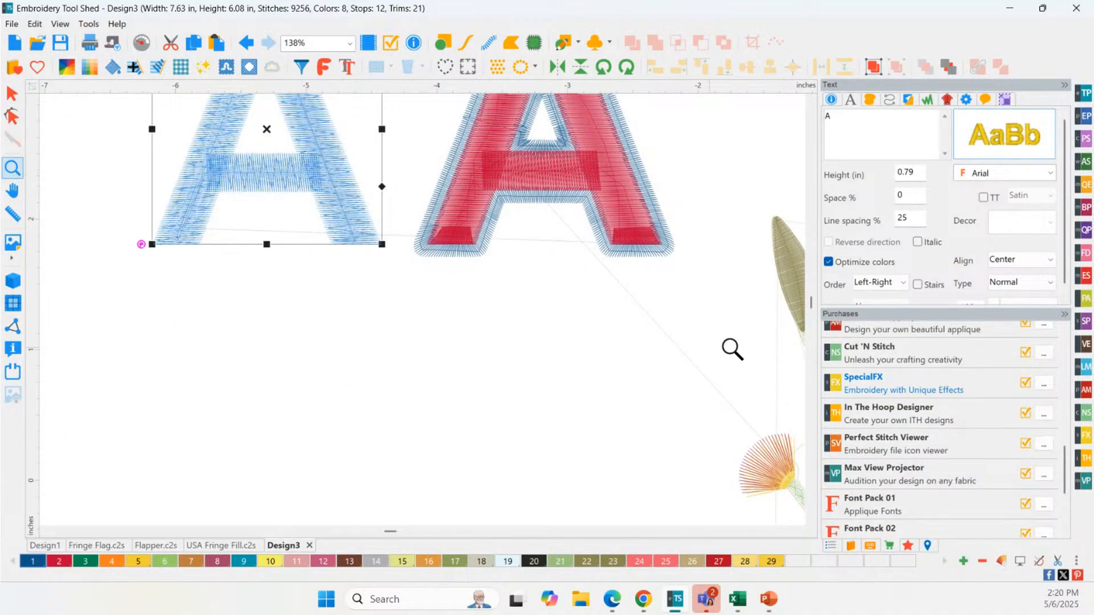
drag(701, 353, 118, 17)
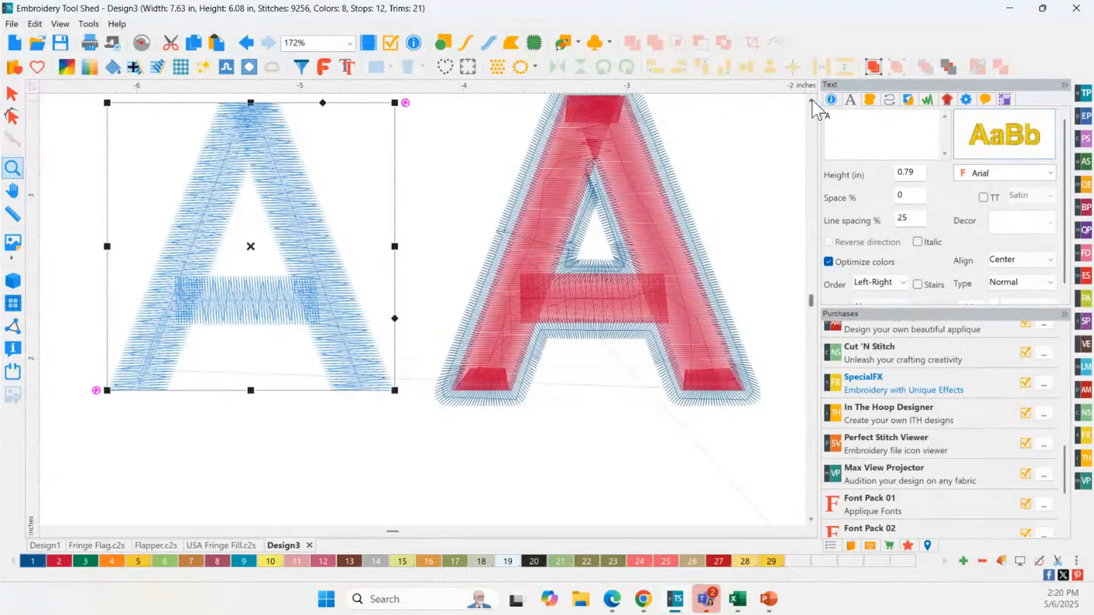
click(812, 101)
click(12, 93)
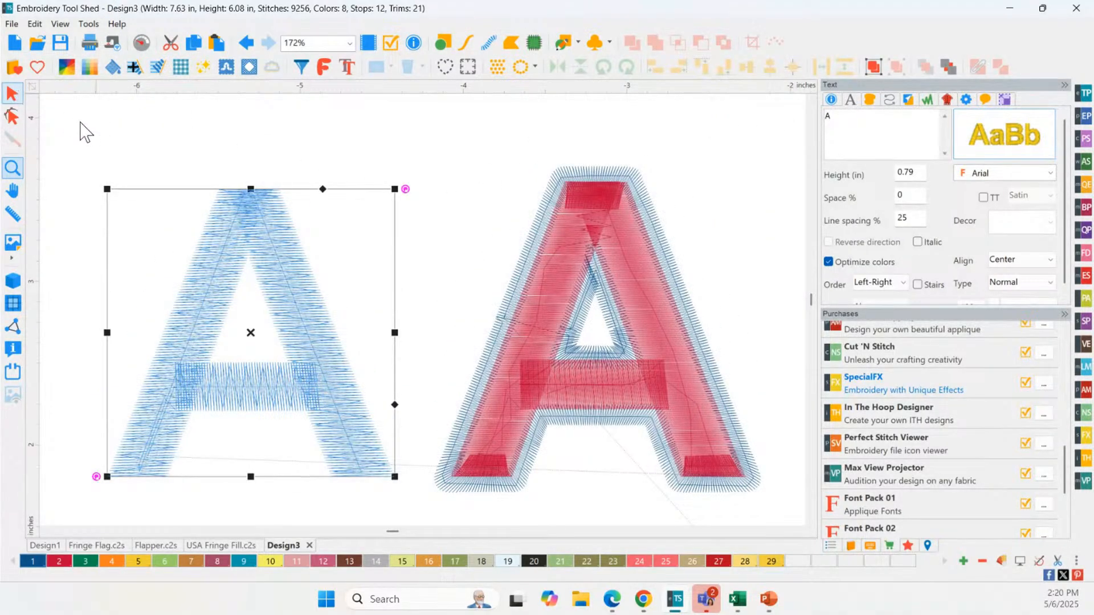
click(130, 159)
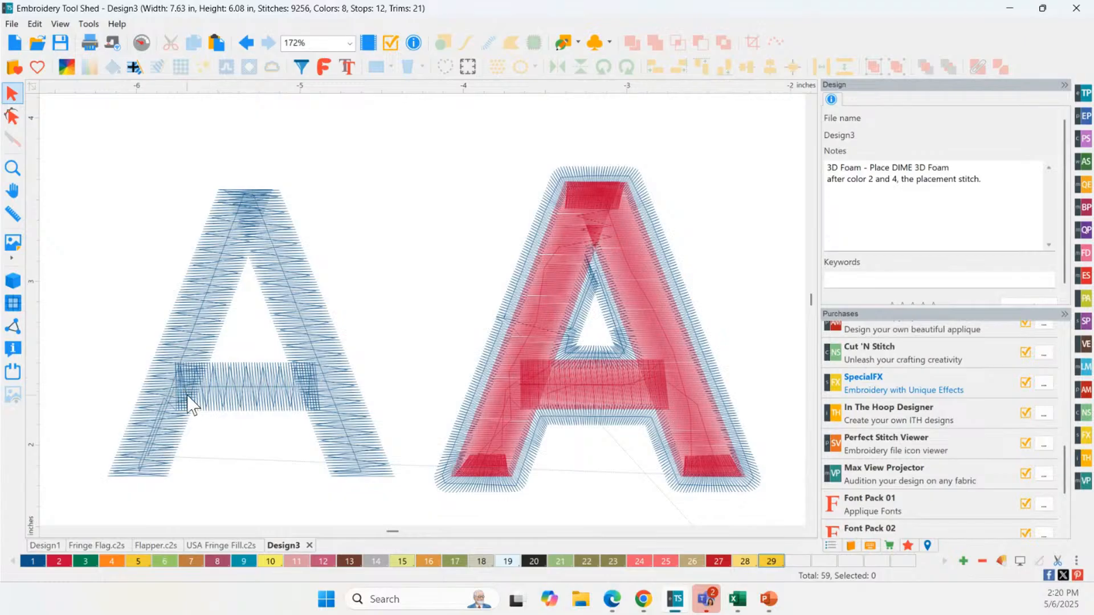
click(177, 339)
click(77, 168)
click(13, 282)
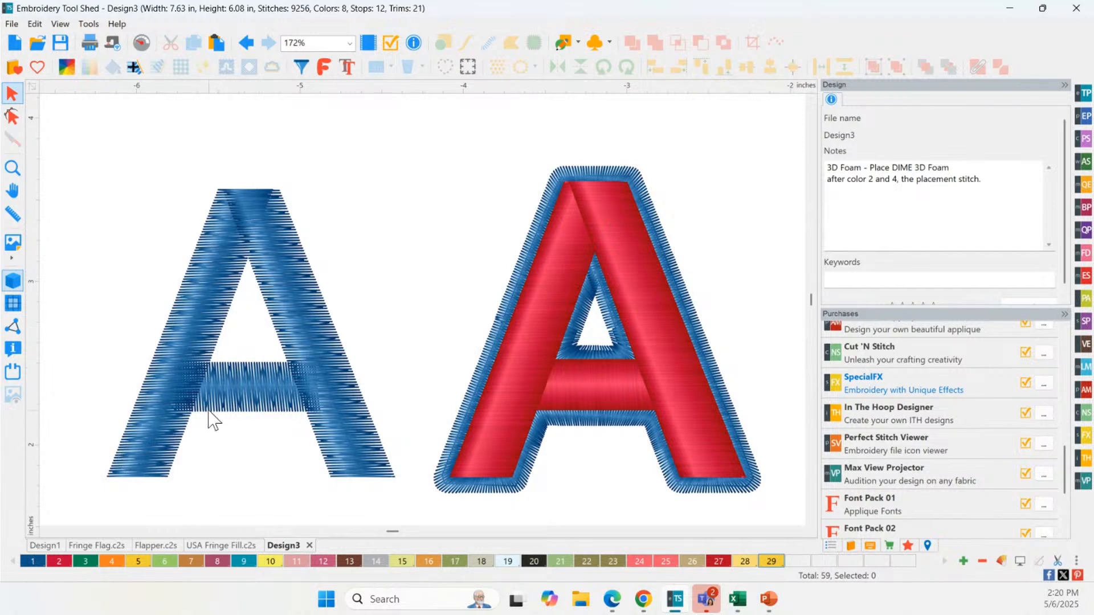
click(12, 281)
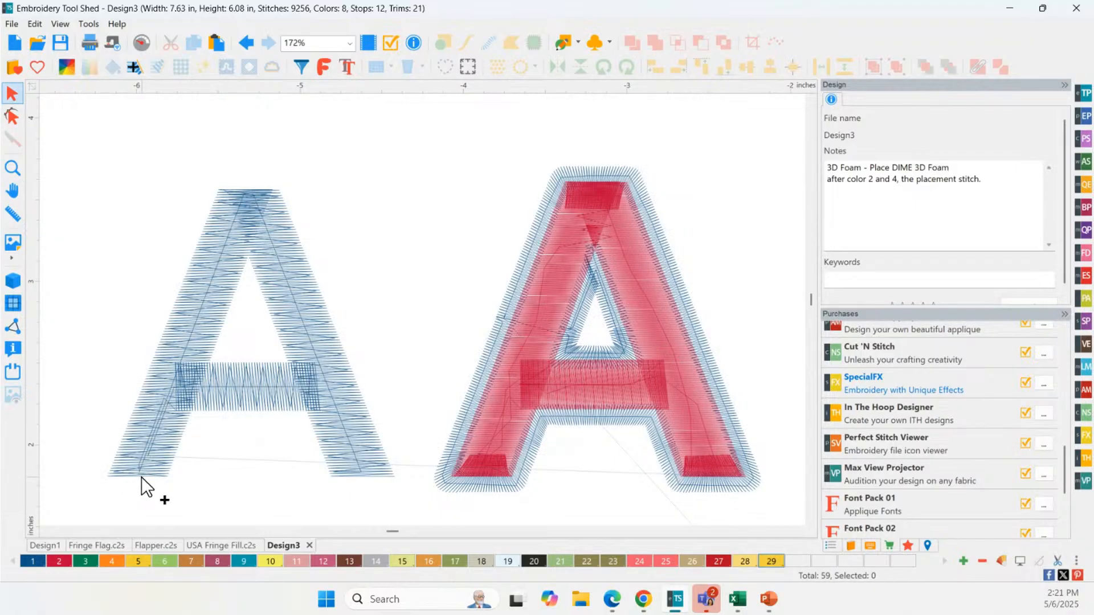
key(ctrl)
key(ctrl)
key(ctrl)
key(ctrl)
Run through the stitch-out simulation of the puffy letter and the Arial letter to the last stitch, and close it
click(145, 46)
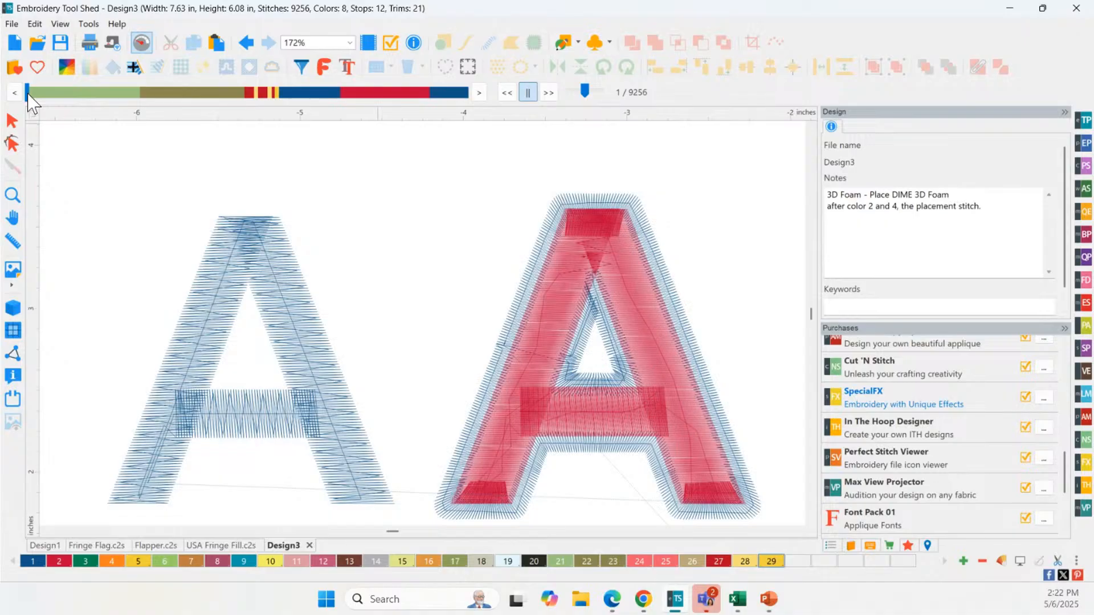
drag(27, 95, 285, 103)
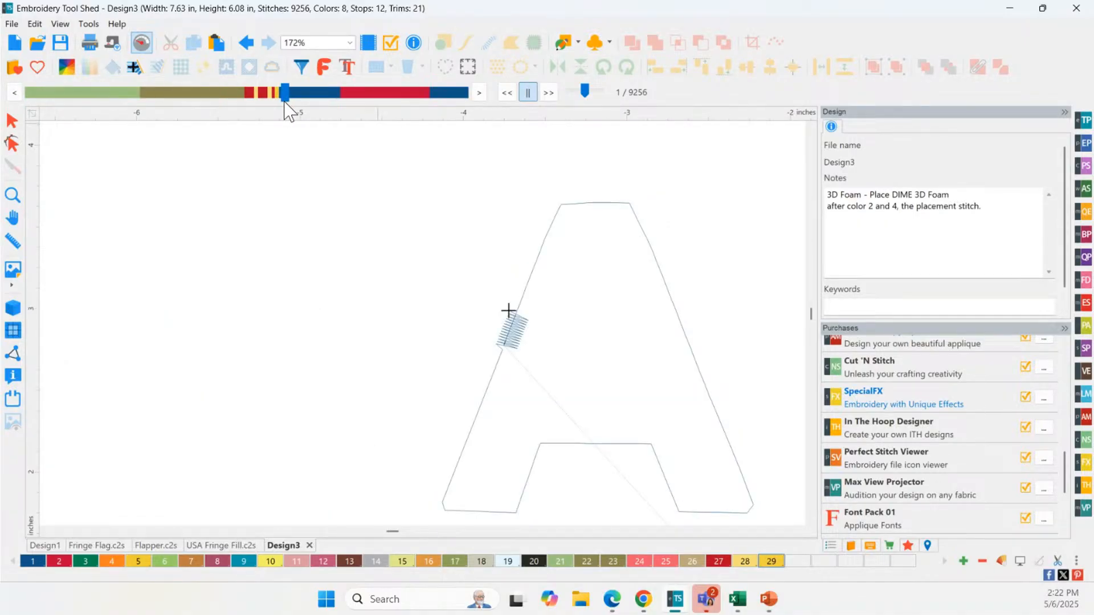
mouse_move(285, 103)
mouse_down()
mouse_move(411, 105)
mouse_move(473, 126)
mouse_up()
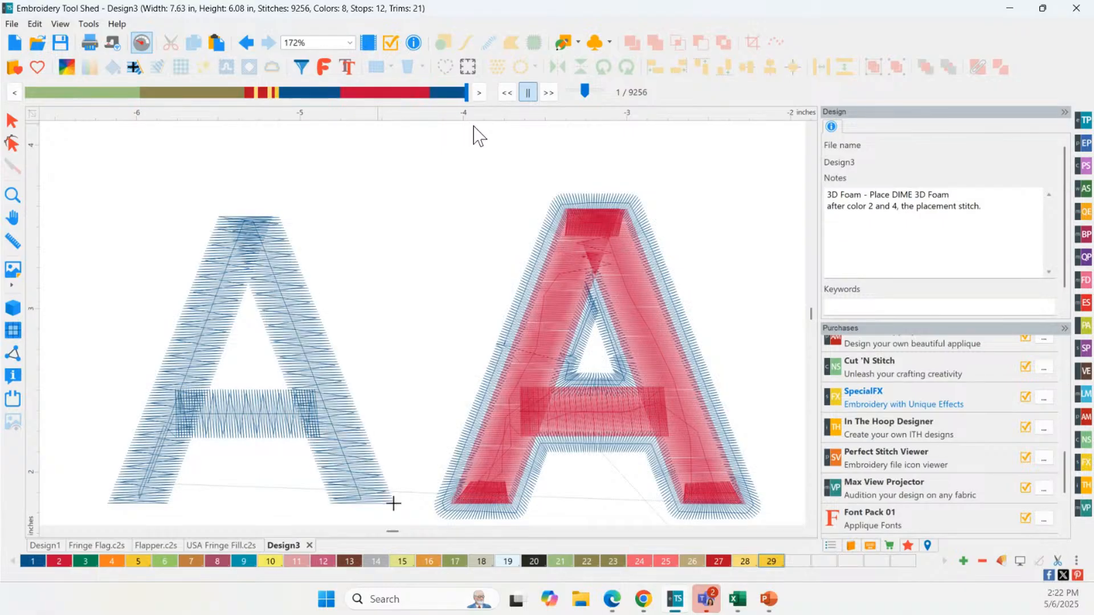
click(12, 119)
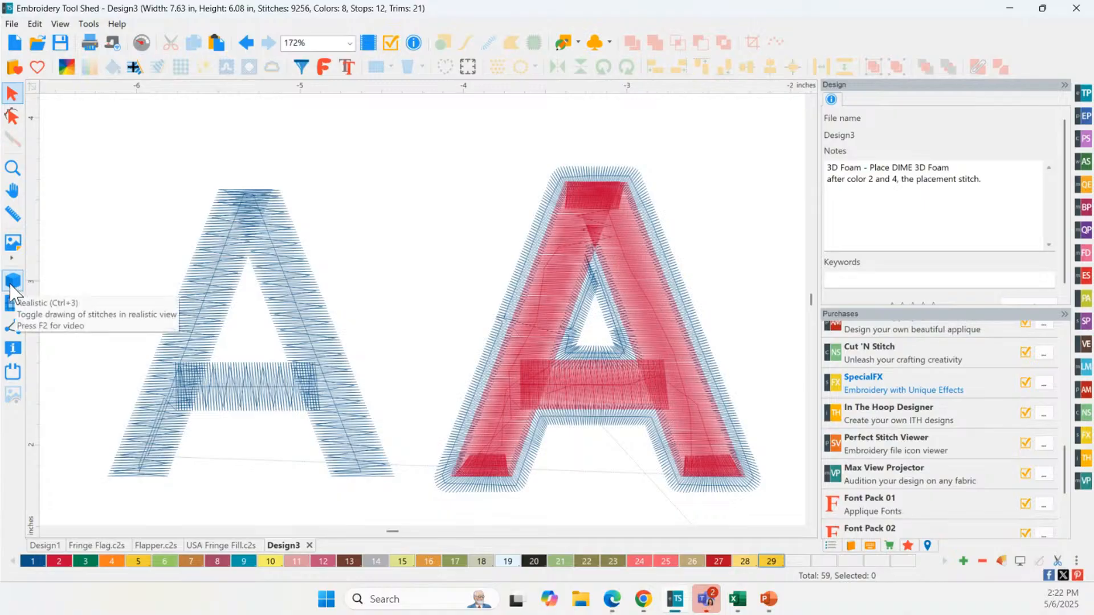
Restore the realistic view, delete both letter A texts and fit the stem design in view with nothing selected
click(16, 175)
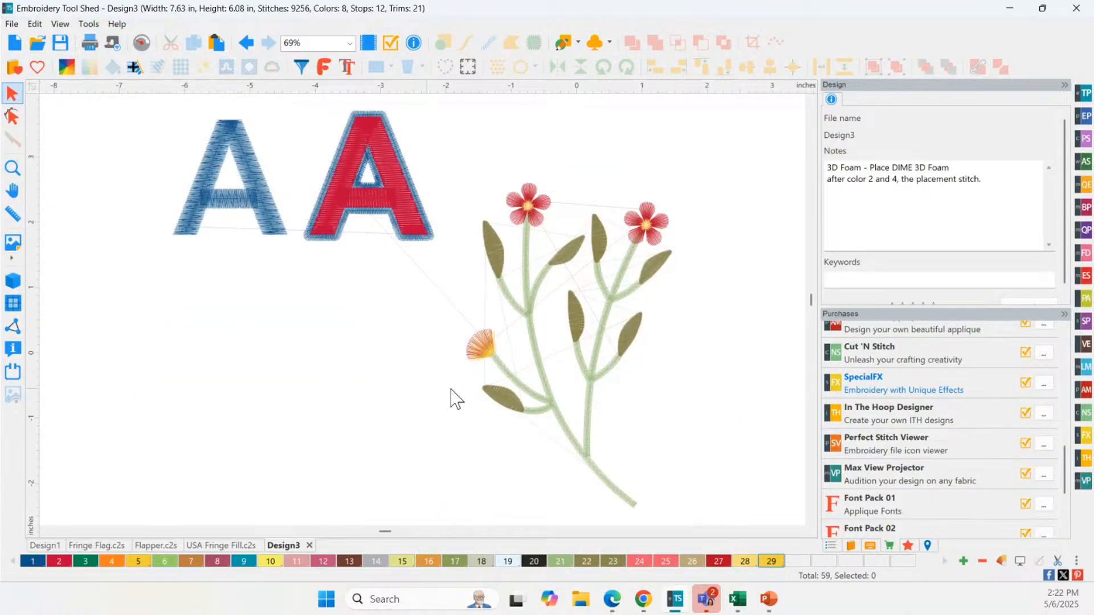
click(12, 281)
drag(464, 291, 147, 110)
key(Delete)
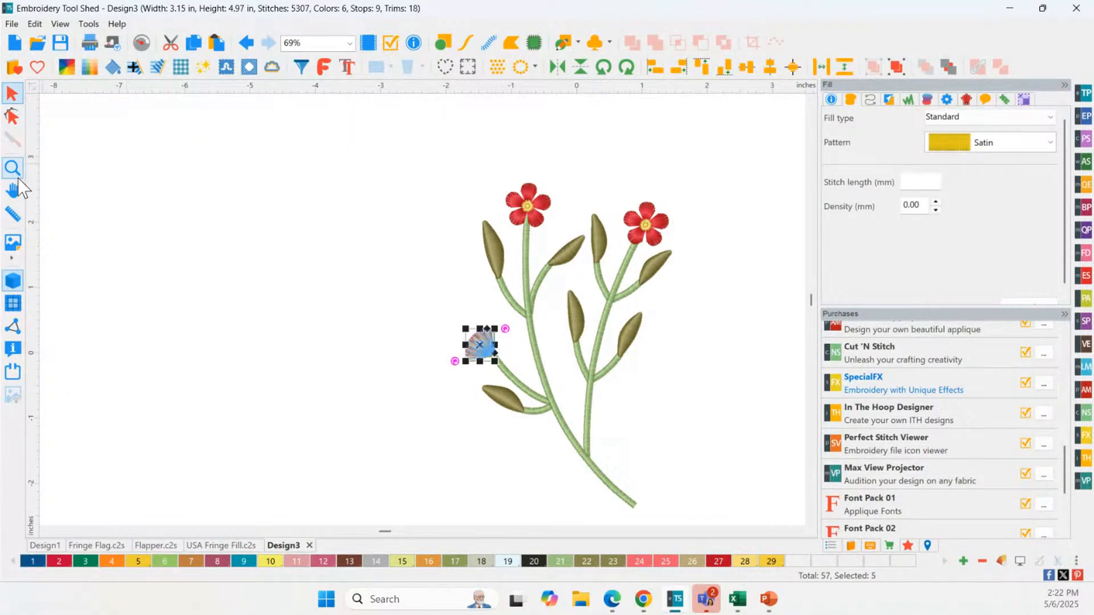
click(17, 175)
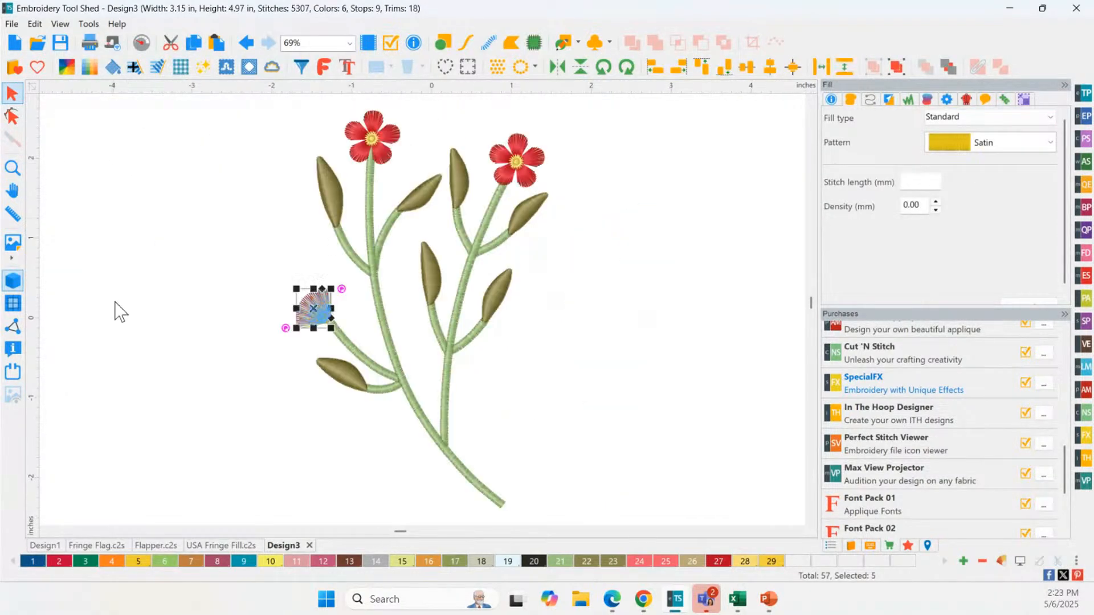
click(629, 294)
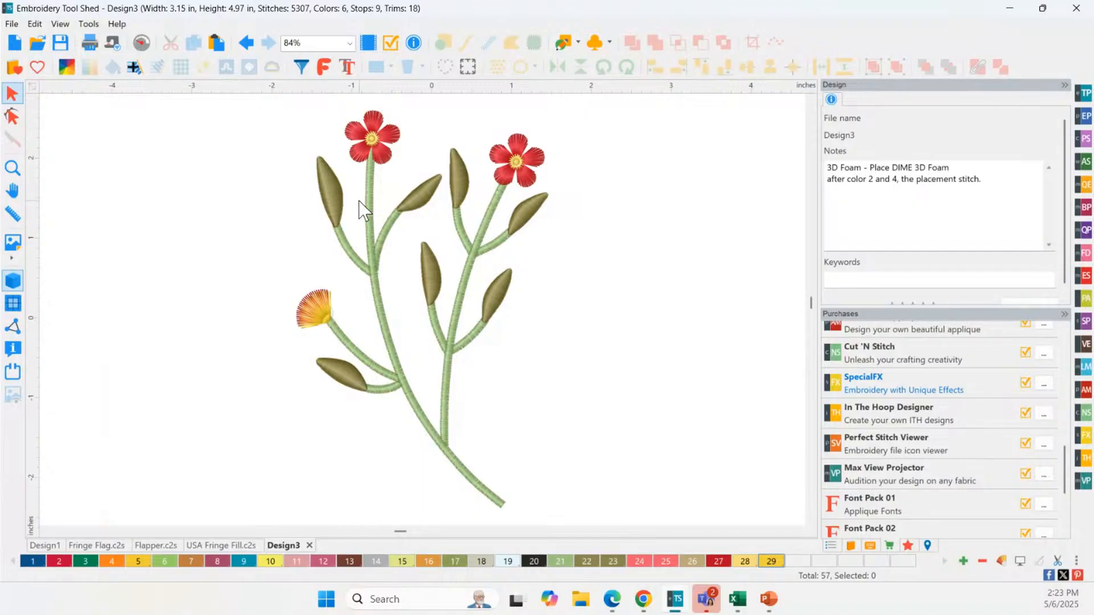
Select individual olive leaves on the stem design one at a time to examine their fill settings
click(325, 192)
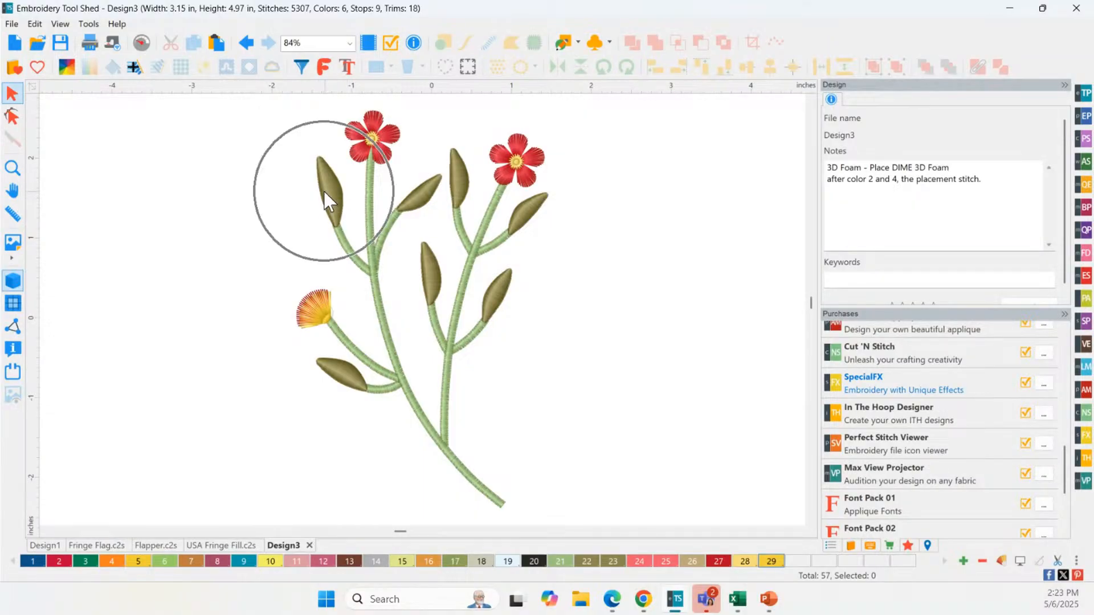
click(454, 185)
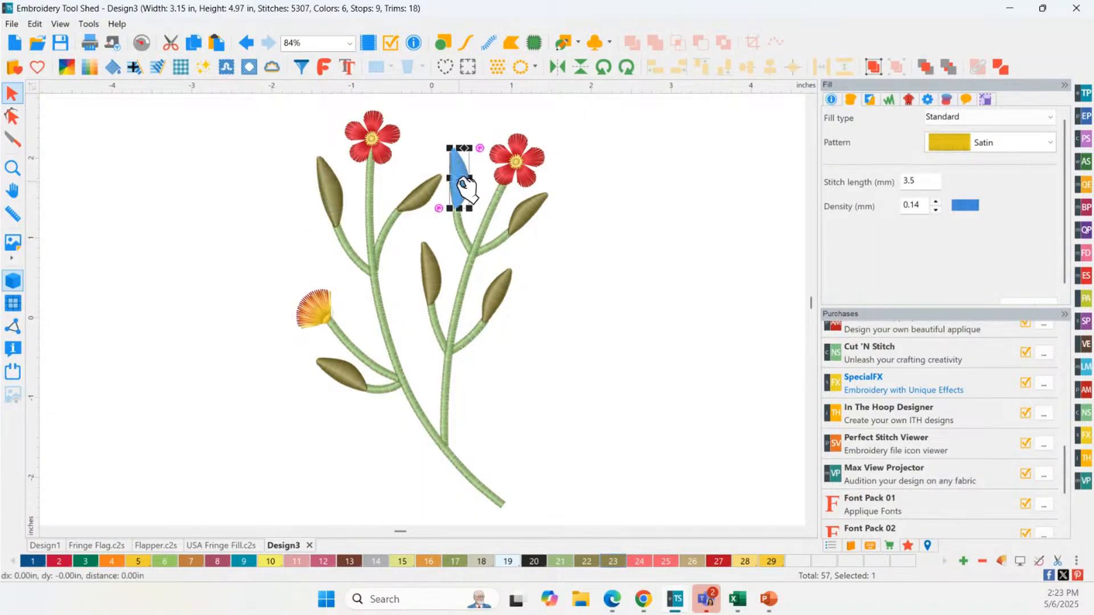
click(421, 195)
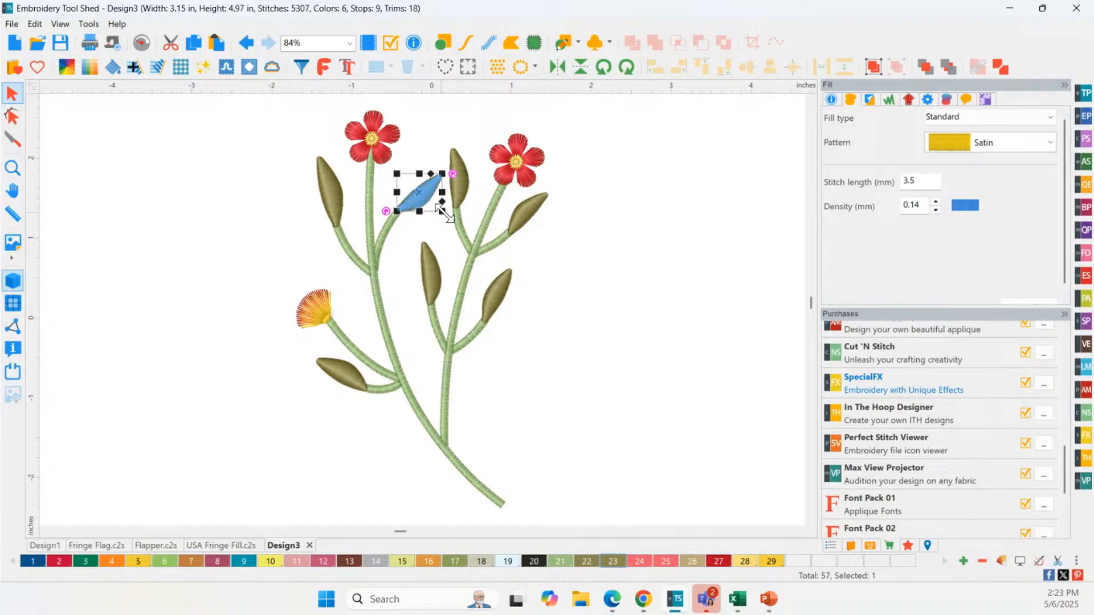
click(531, 223)
click(510, 301)
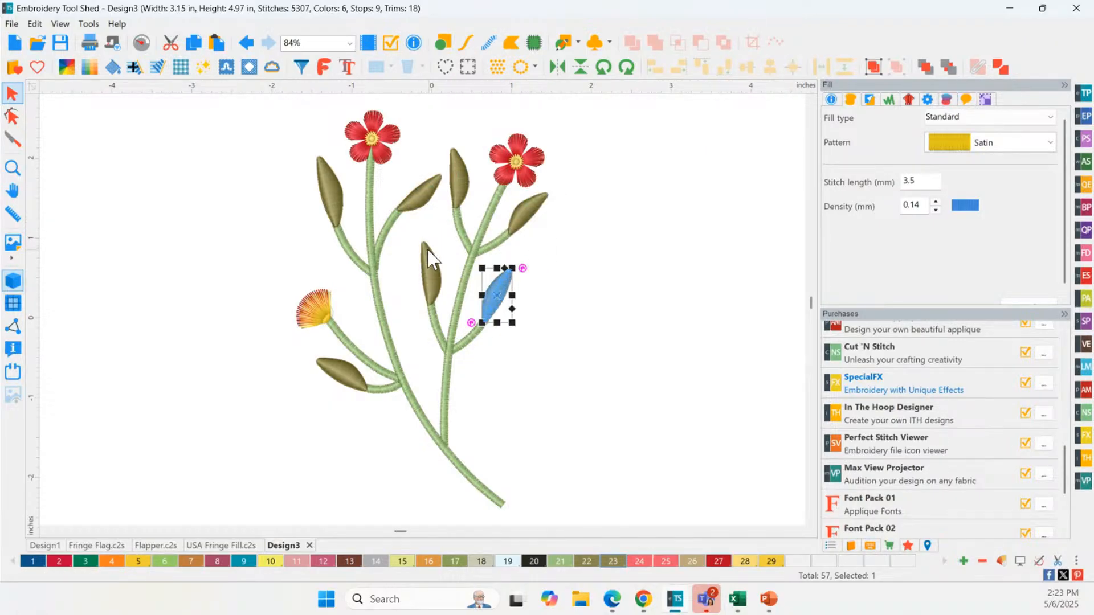
Apply the 3D foam effect to all seven leaves on the stem and check one leaf's fill type and density
click(441, 287)
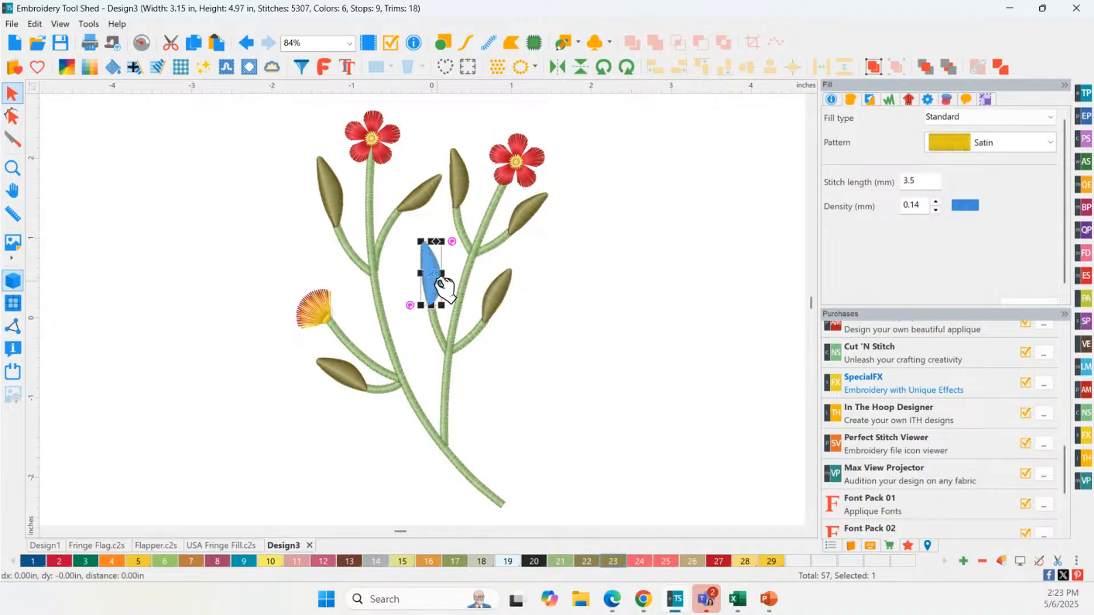
ctrl+click(335, 193)
ctrl+click(415, 197)
ctrl+click(463, 177)
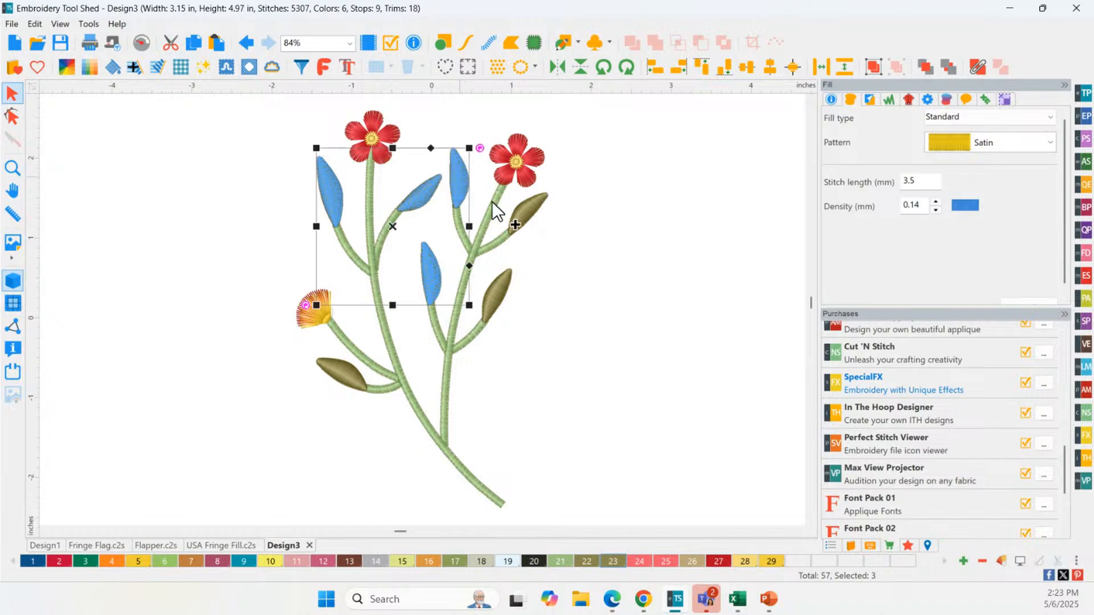
ctrl+click(522, 219)
ctrl+click(501, 297)
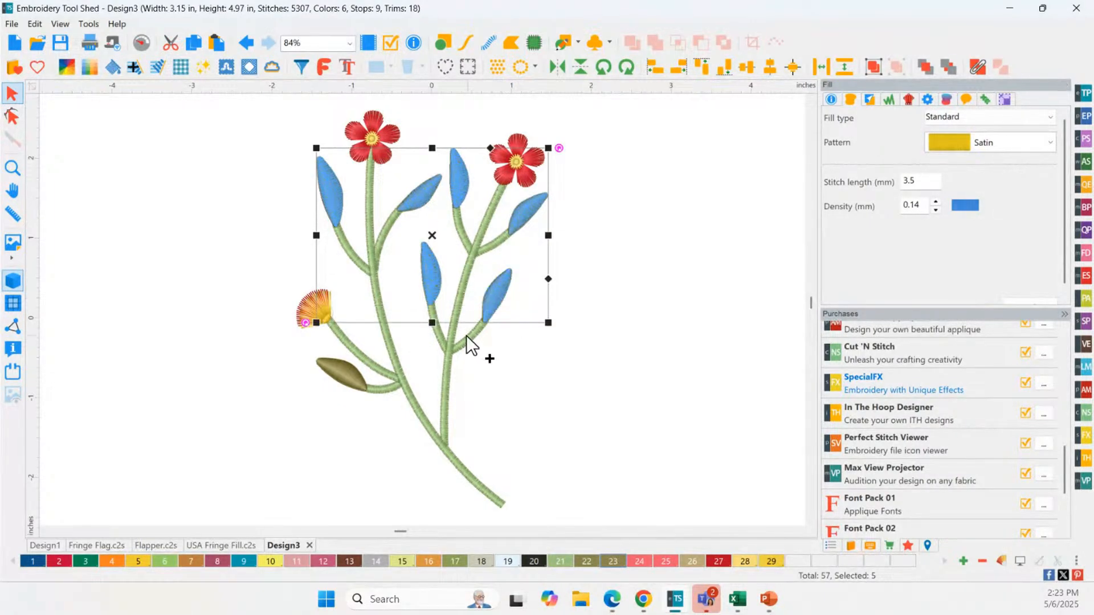
ctrl+click(356, 381)
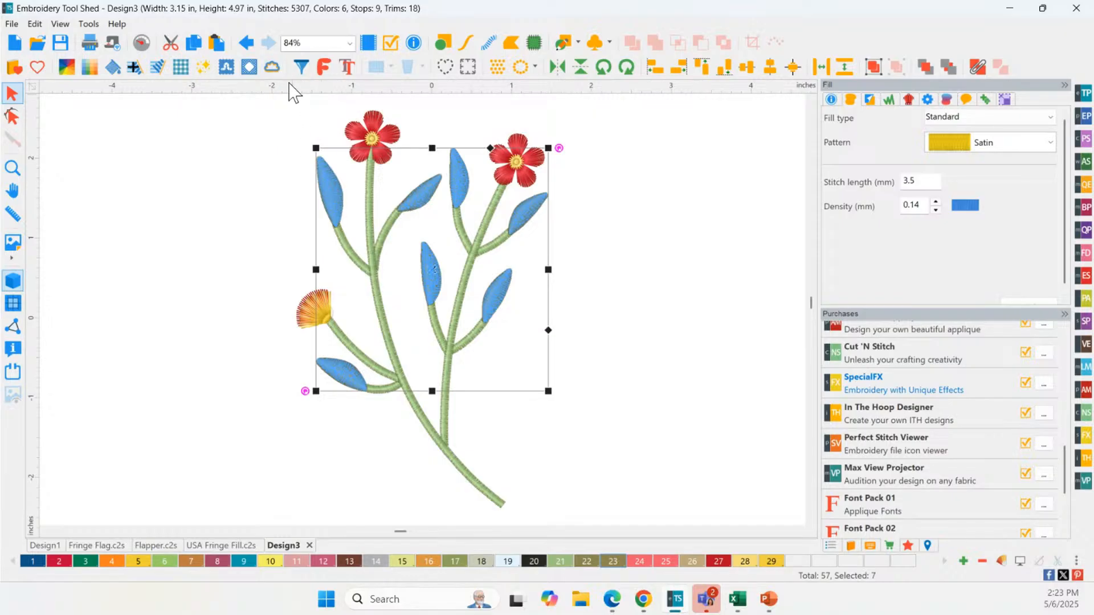
click(271, 66)
click(275, 226)
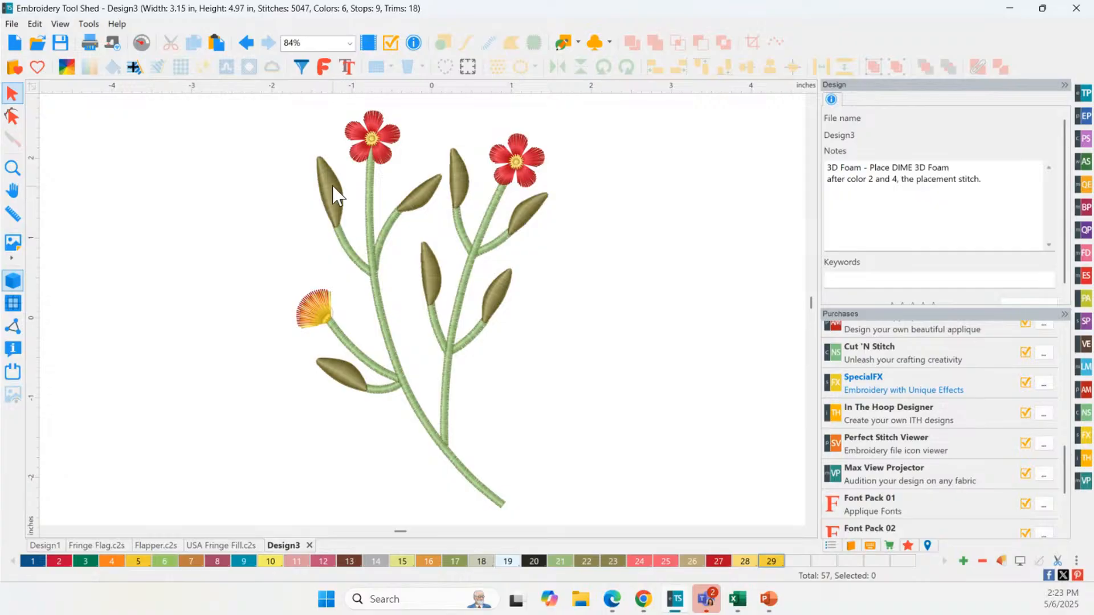
click(333, 186)
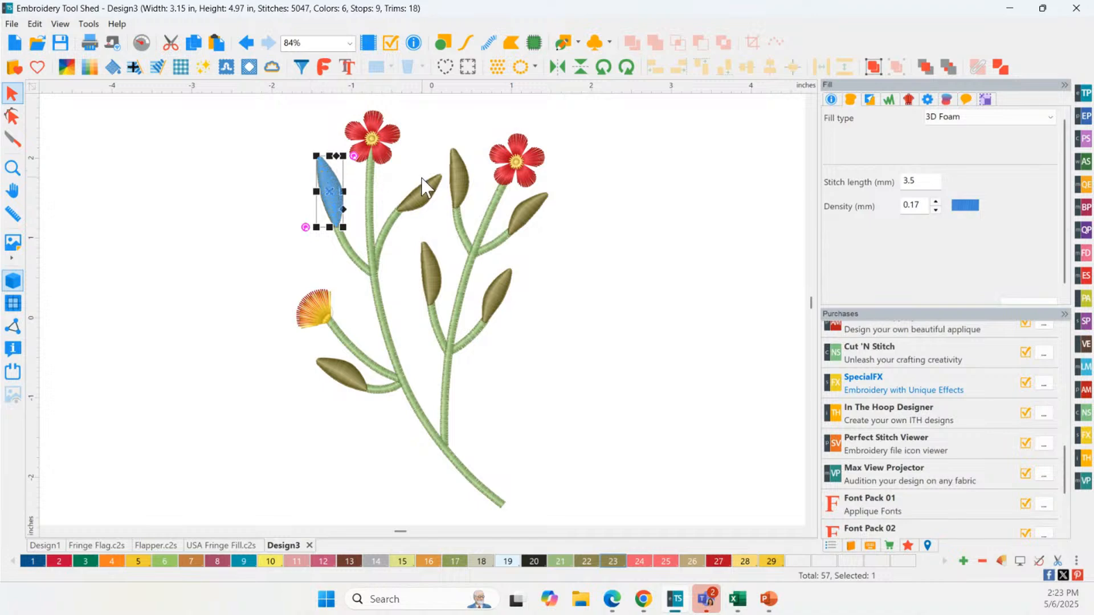
click(243, 156)
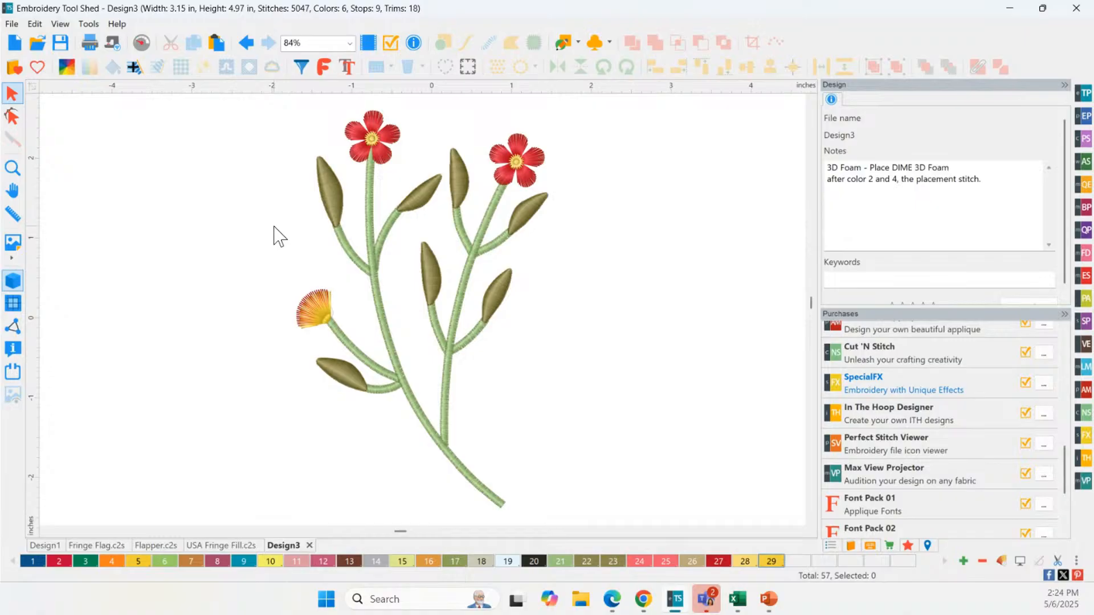
Start a new design and insert the heart outline from the Shapes category of the stock frames
click(13, 45)
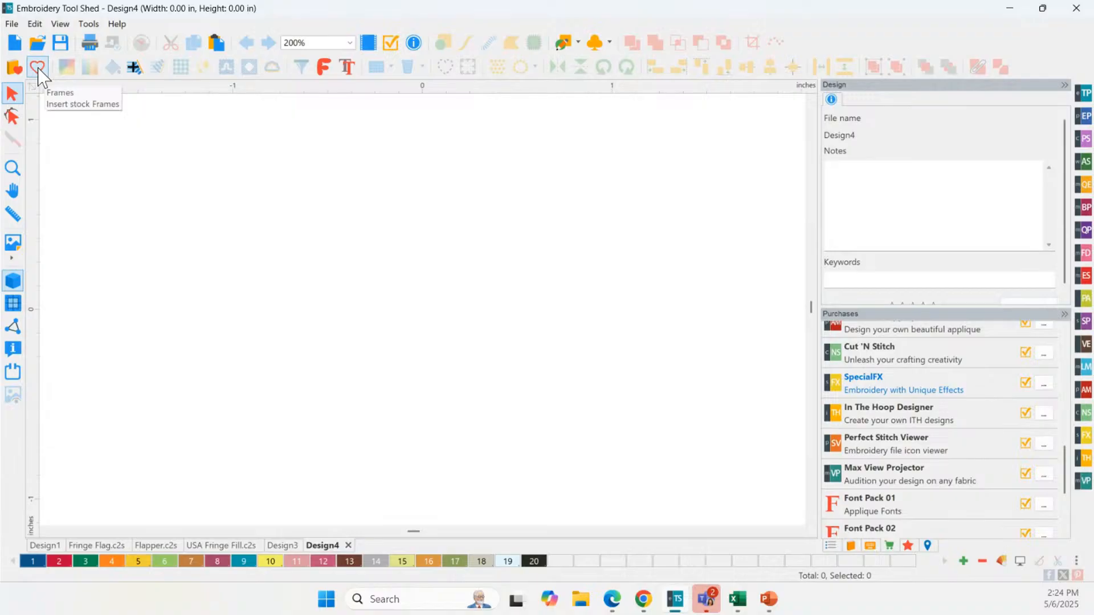
click(157, 79)
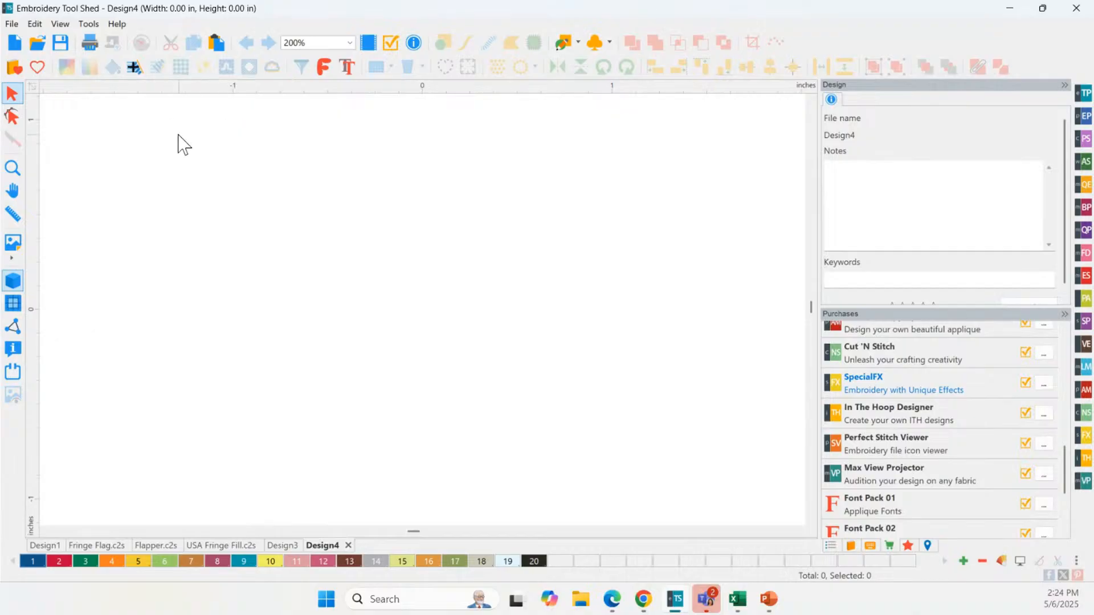
click(37, 69)
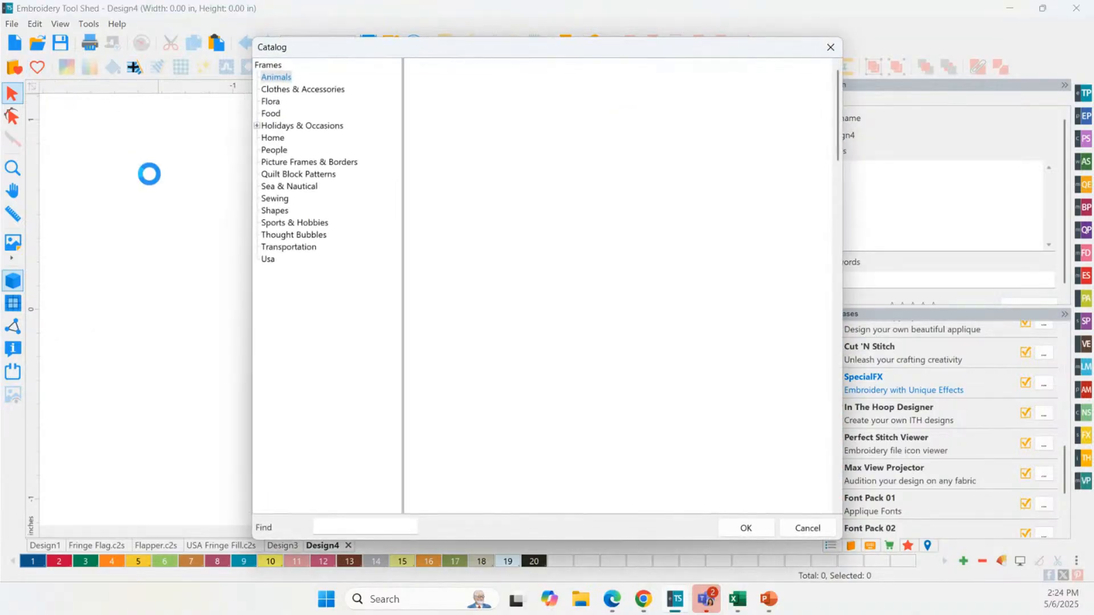
click(275, 210)
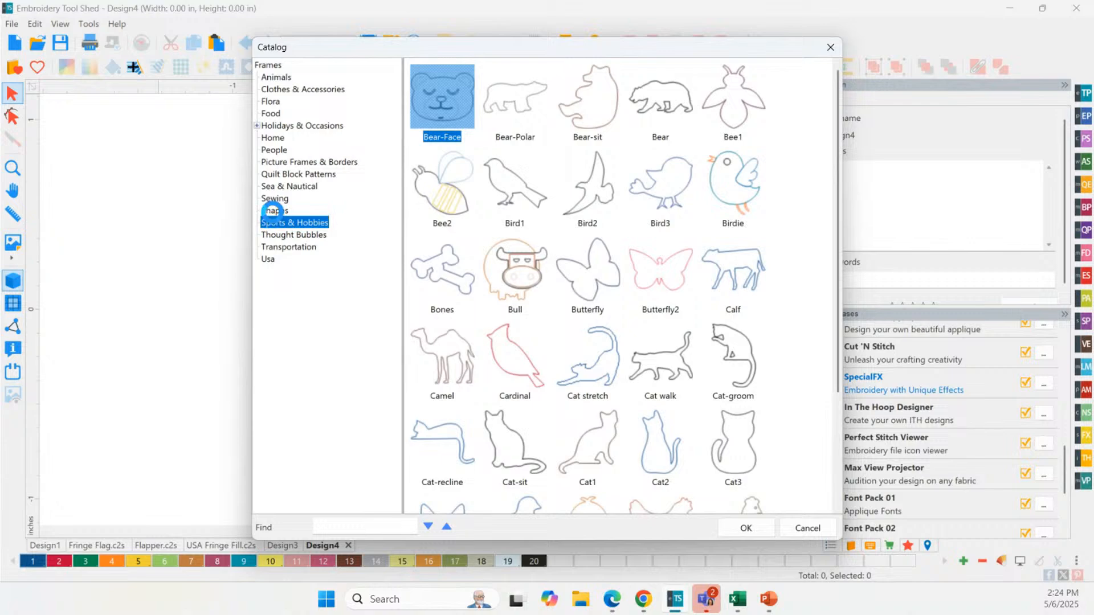
double_click(442, 443)
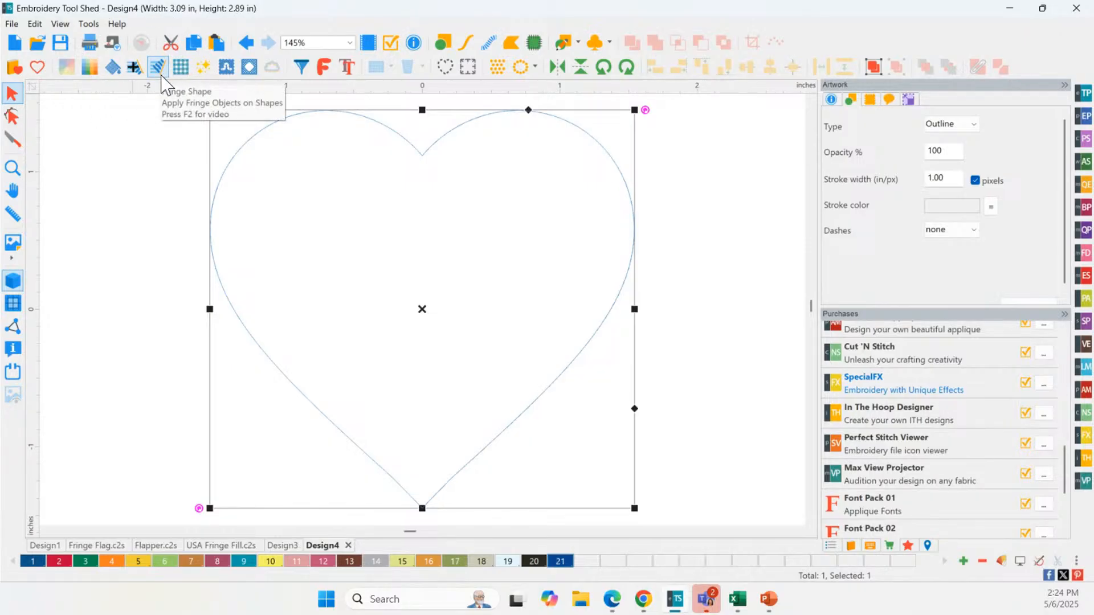
Try a Steil fringe 0.40 in wide along the heart outline, and undo it
click(161, 73)
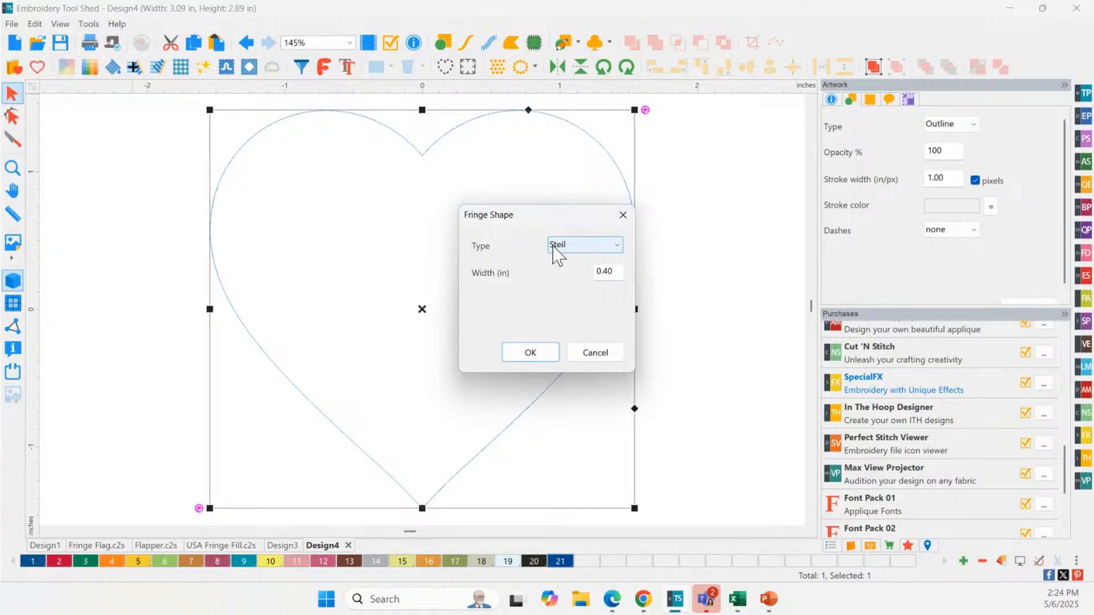
click(598, 248)
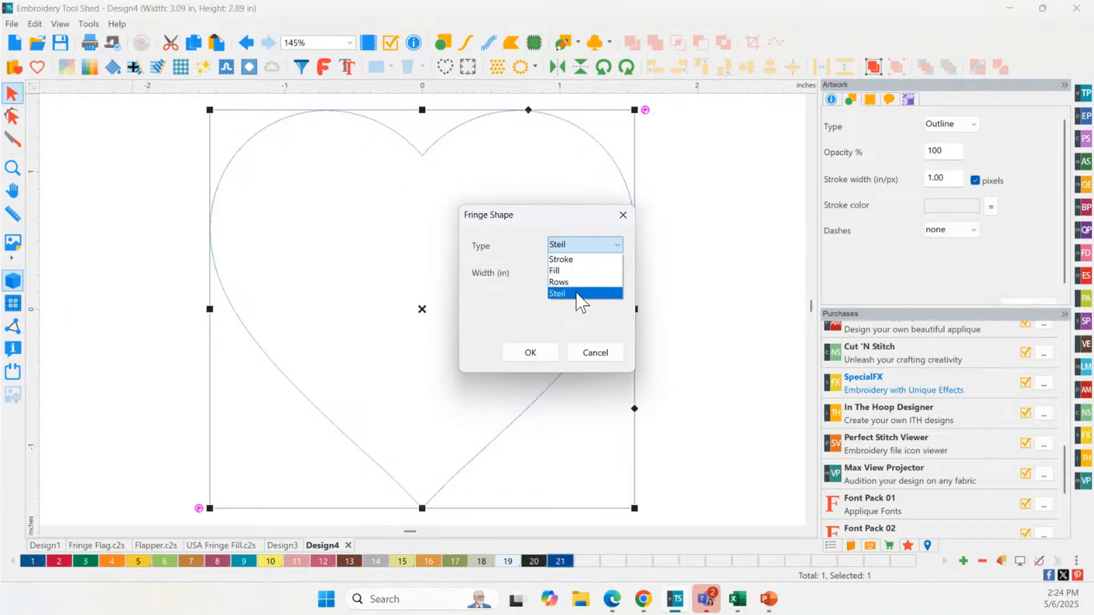
click(572, 294)
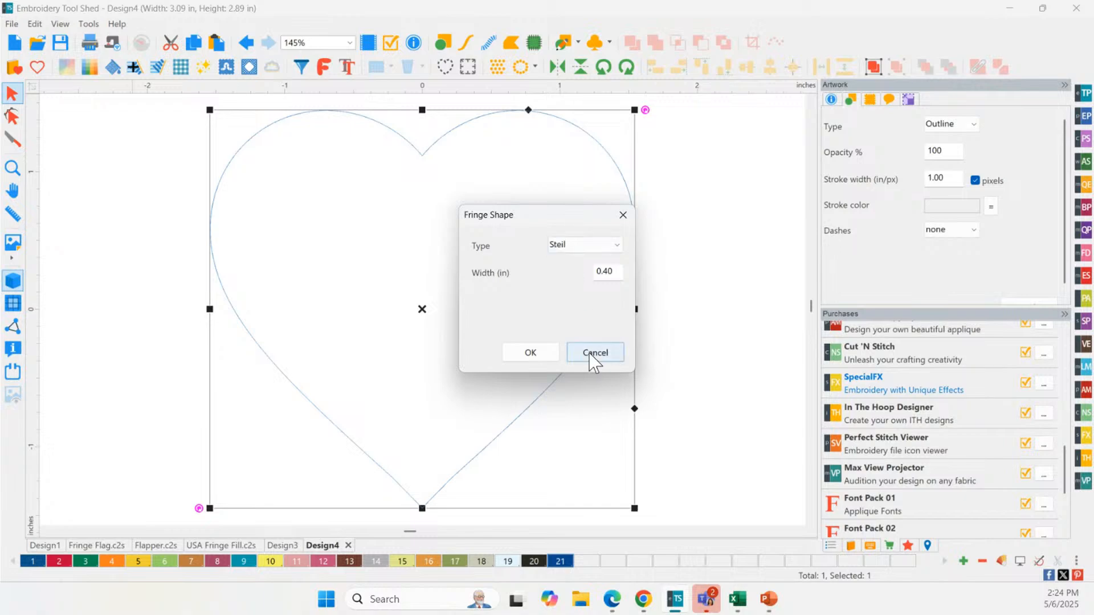
click(616, 272)
click(534, 350)
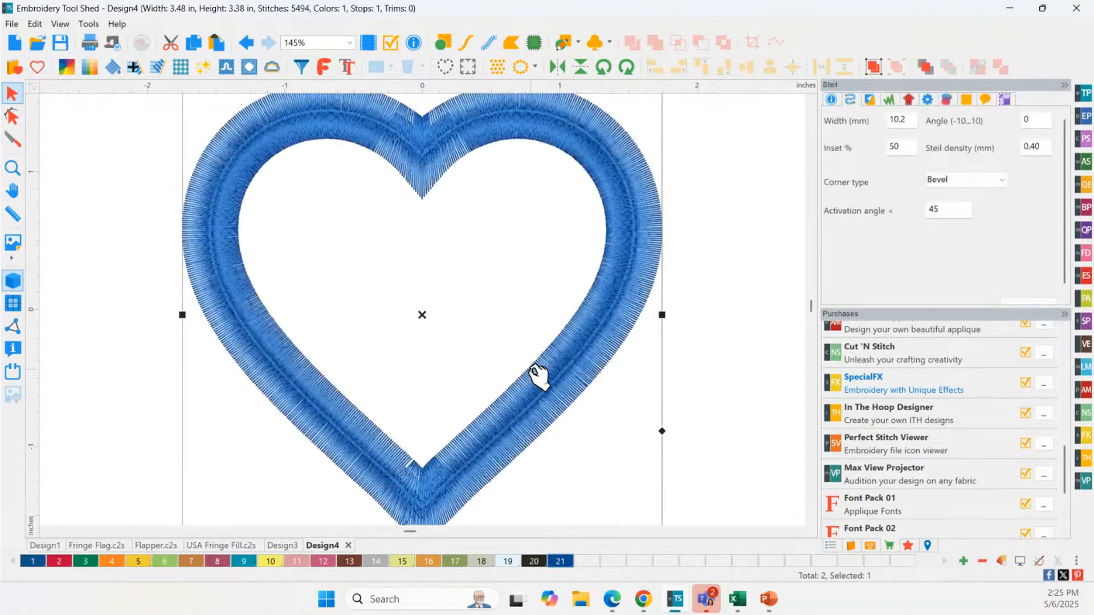
click(534, 185)
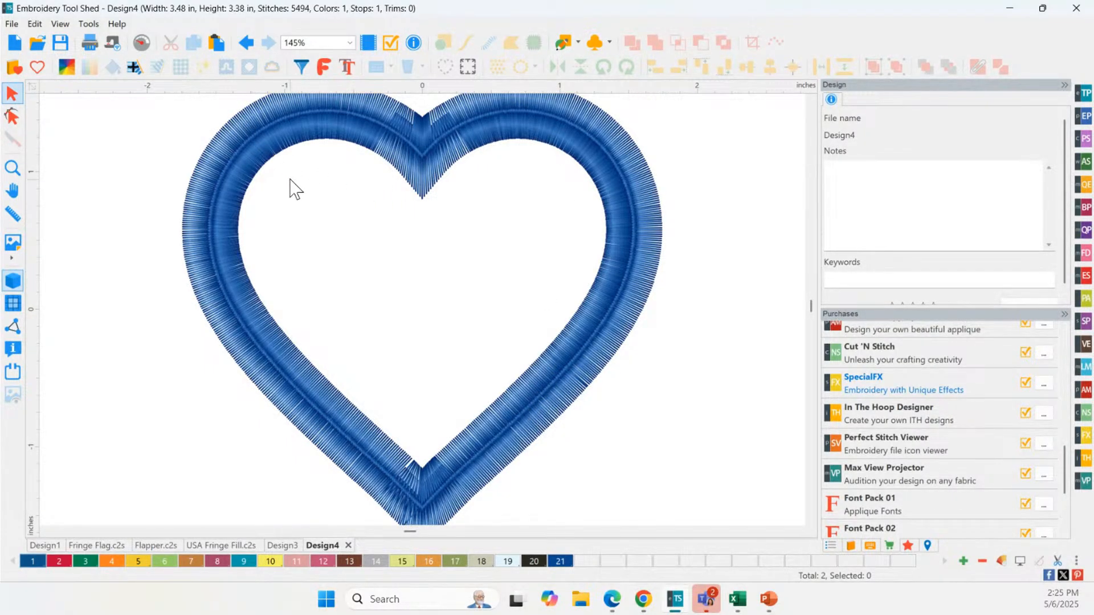
click(245, 44)
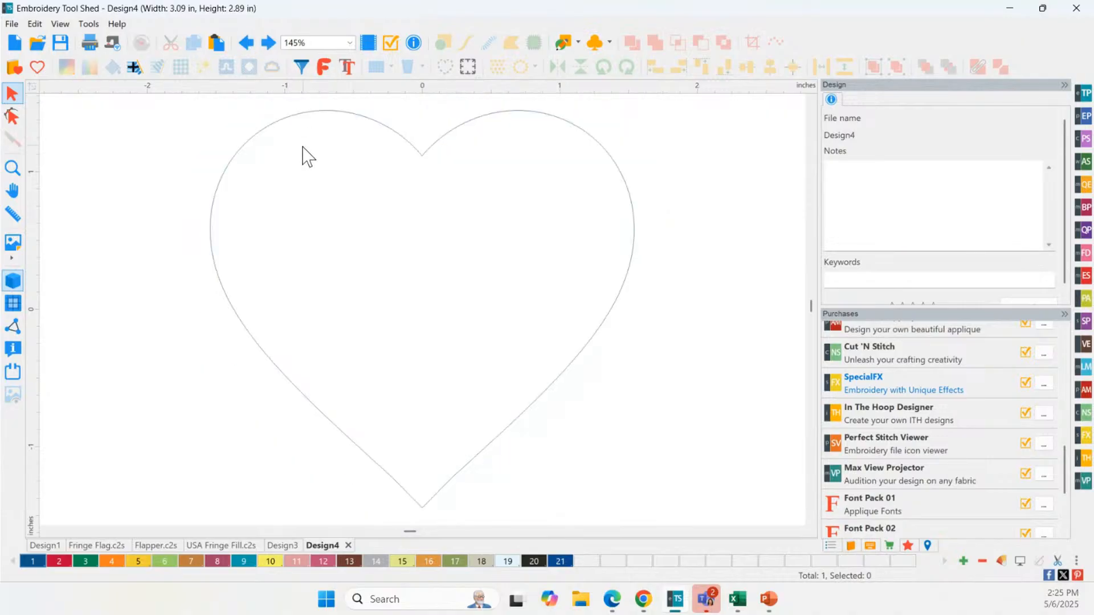
Try filling the heart with horizontal Rows fringe 0.40 in wide, and undo it
click(297, 114)
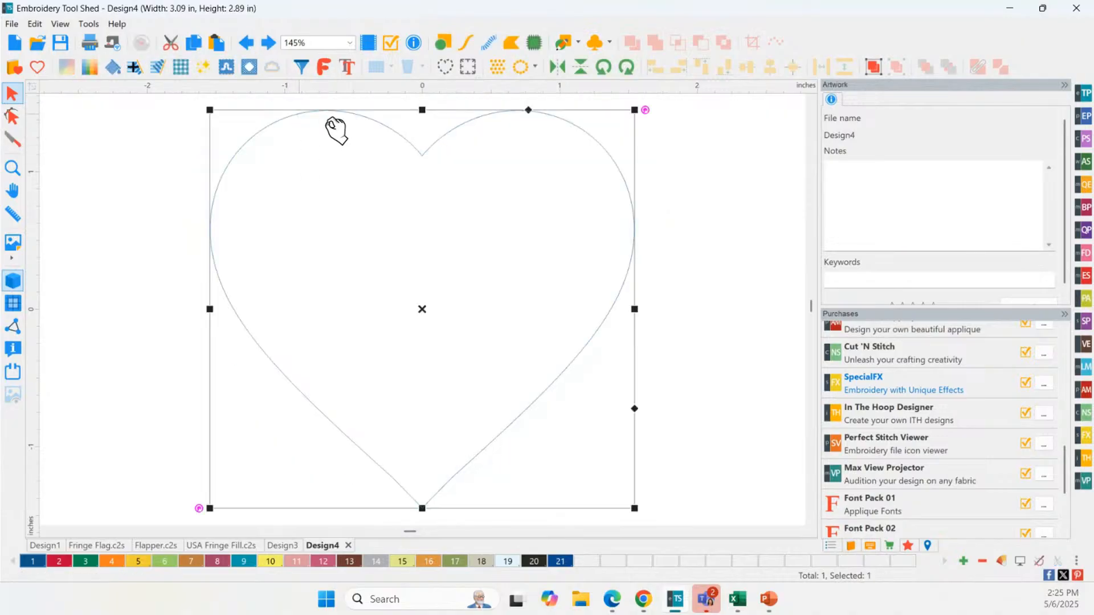
click(157, 67)
click(578, 249)
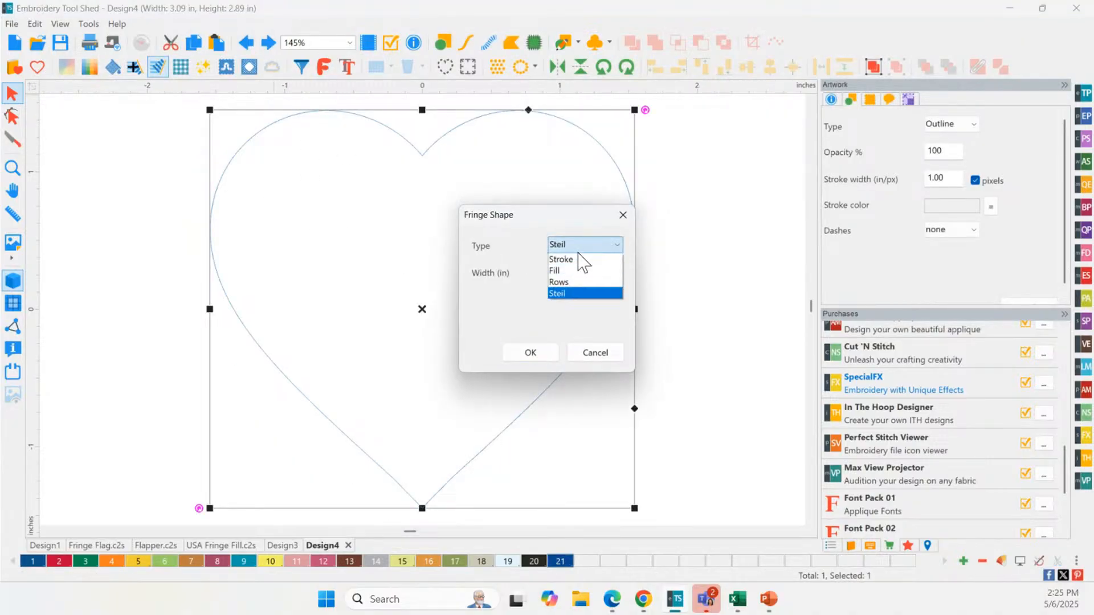
click(559, 282)
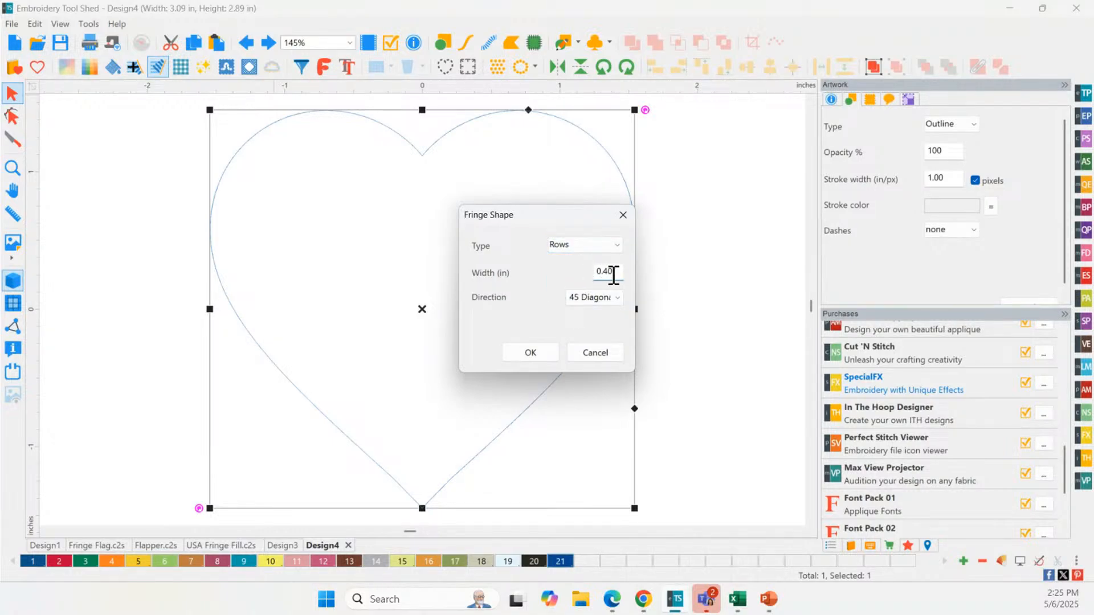
click(583, 298)
click(580, 311)
click(532, 353)
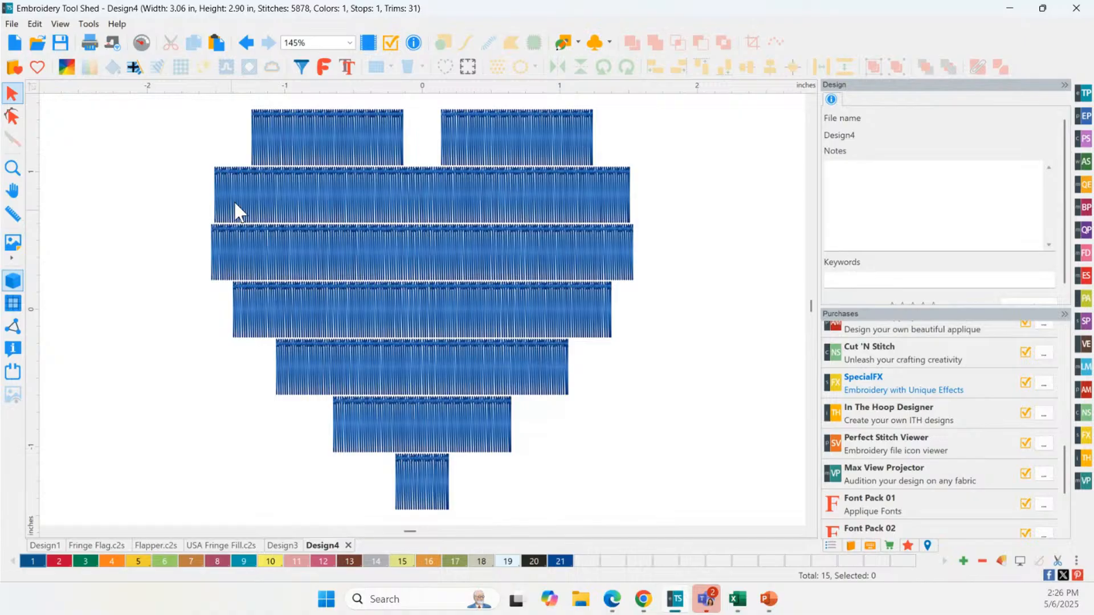
click(245, 40)
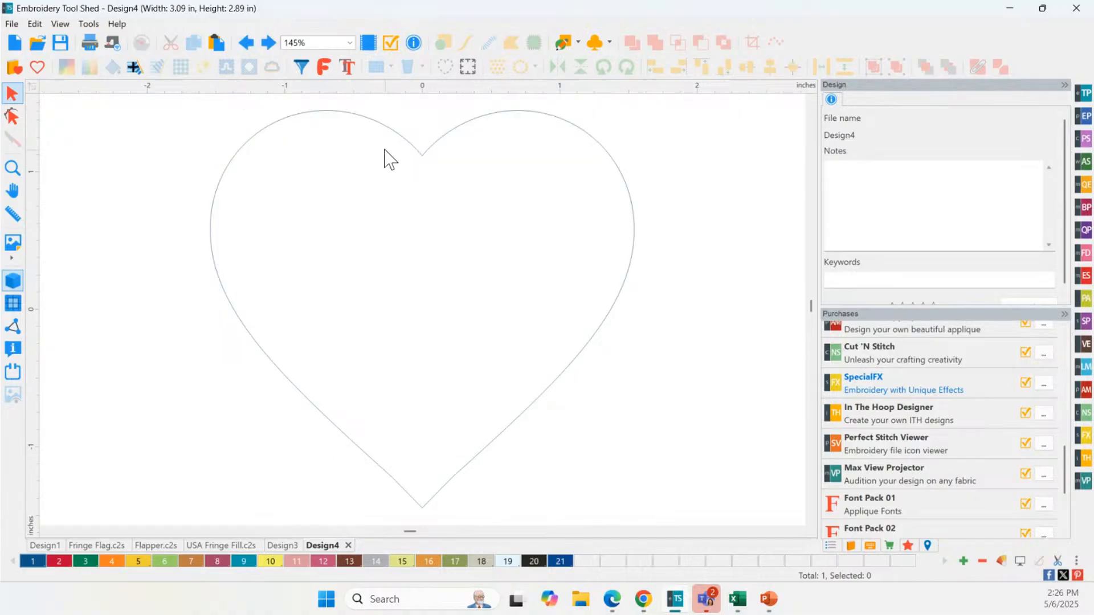
Try a Stroke fringe of Fan8 shapes around the heart with -0.05 in spacing and Center style, and undo it
click(400, 140)
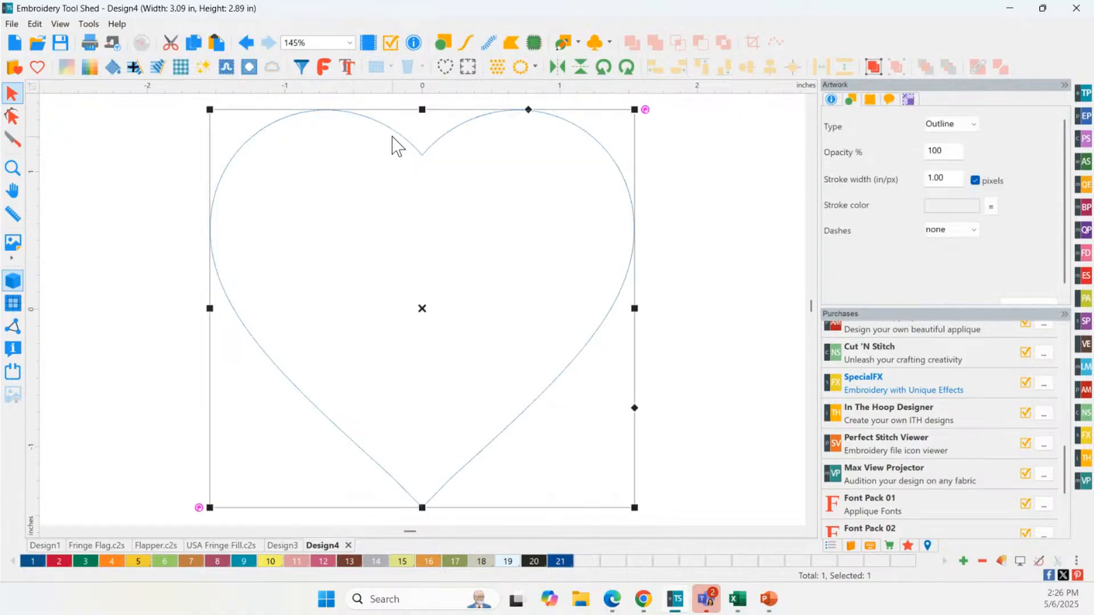
click(158, 67)
click(584, 245)
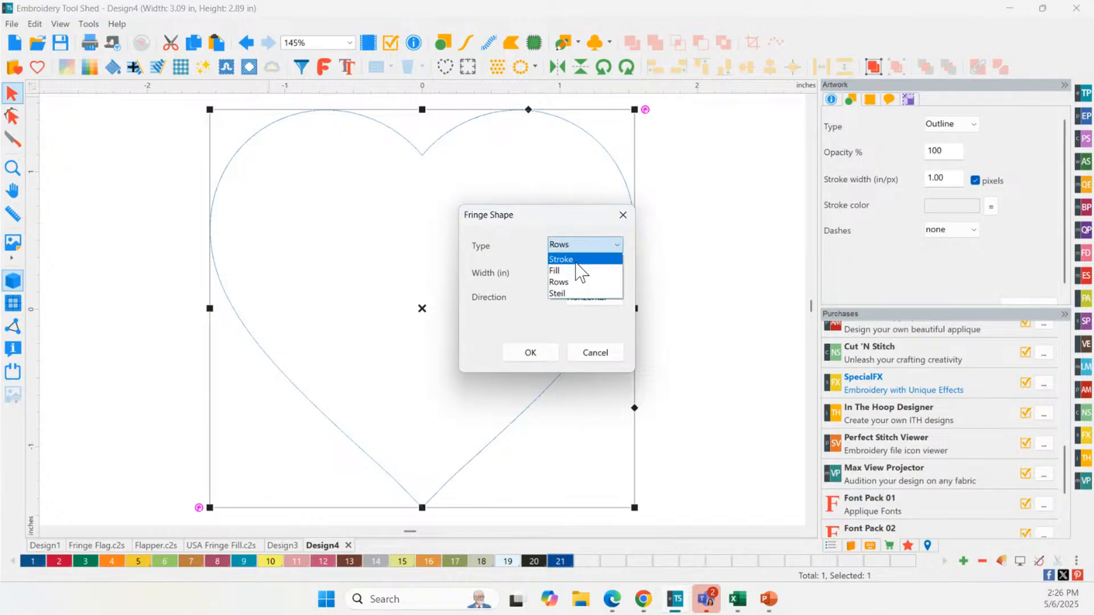
click(570, 260)
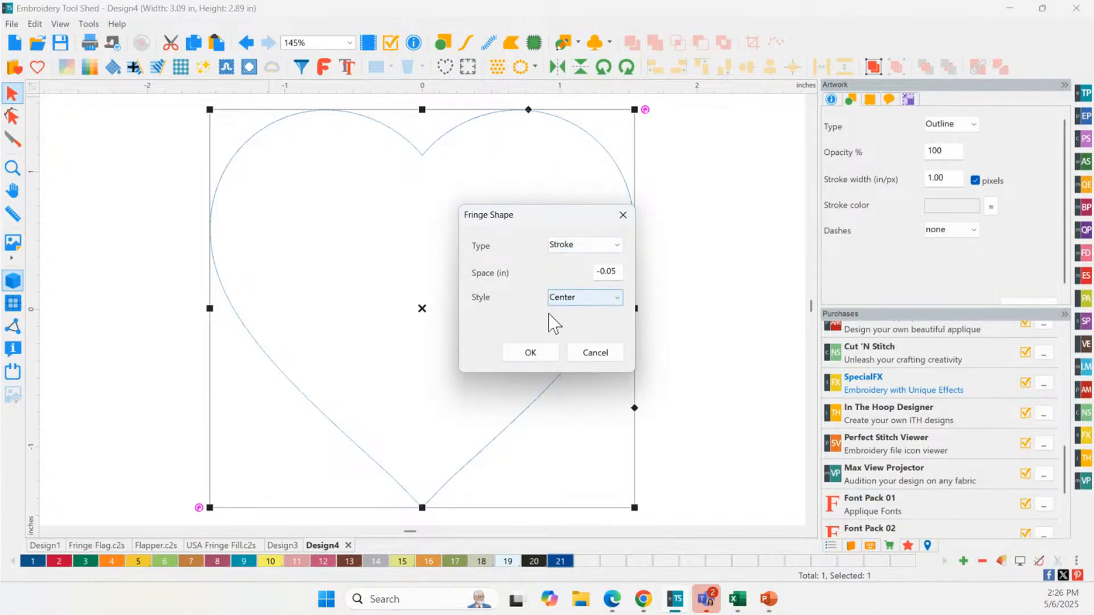
click(530, 354)
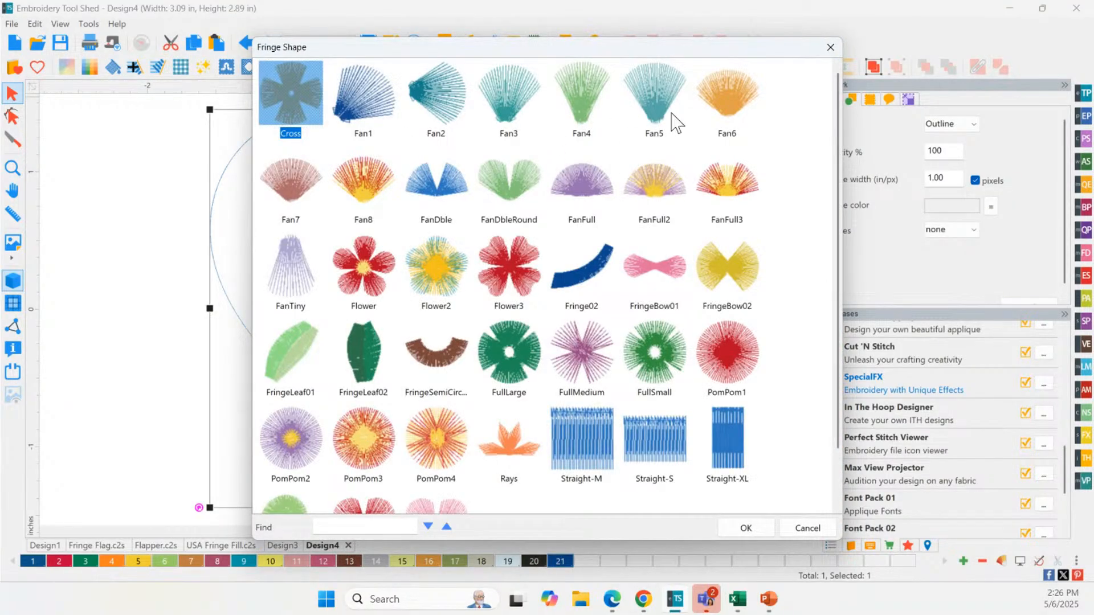
click(654, 117)
click(372, 201)
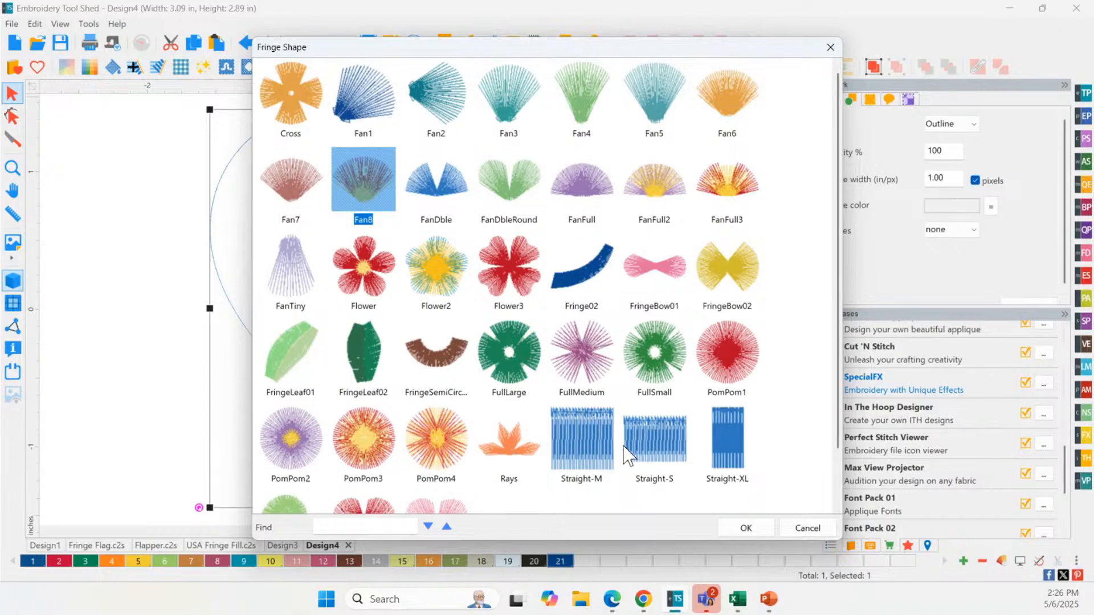
click(740, 525)
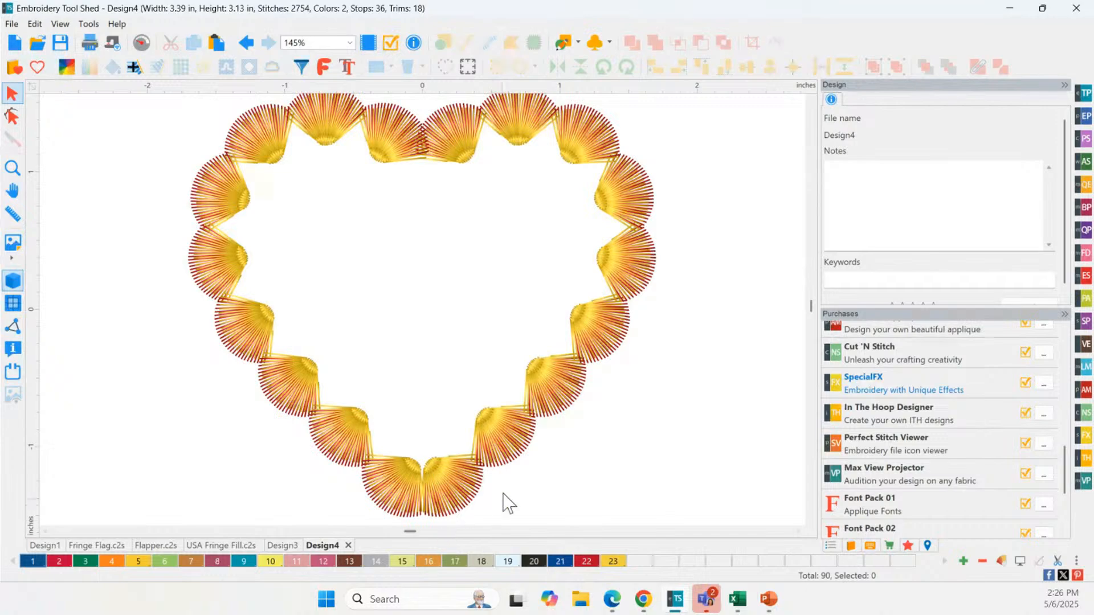
click(431, 147)
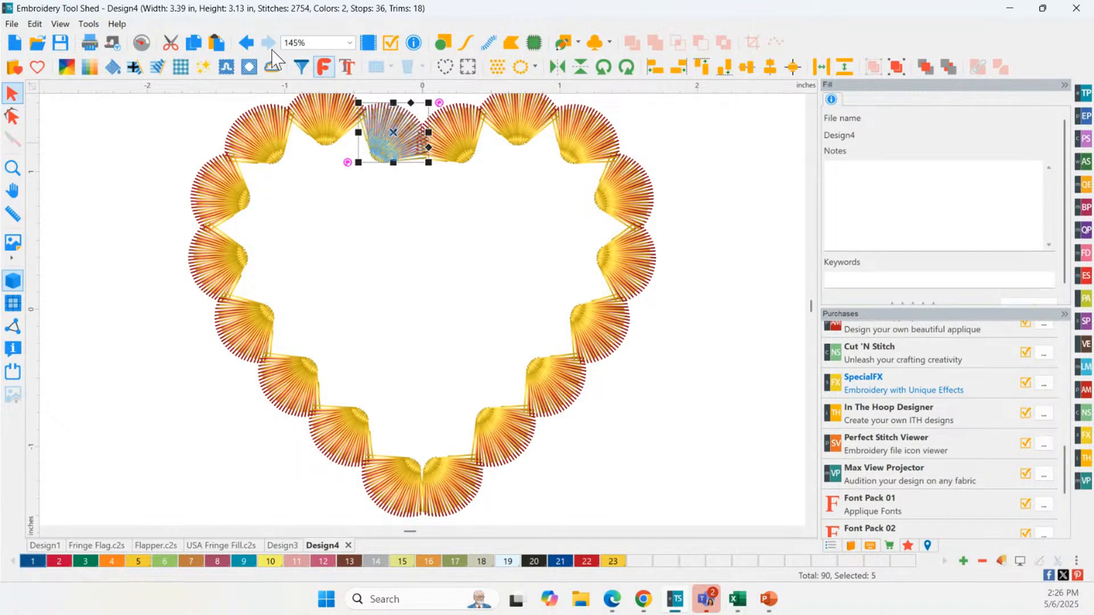
click(246, 43)
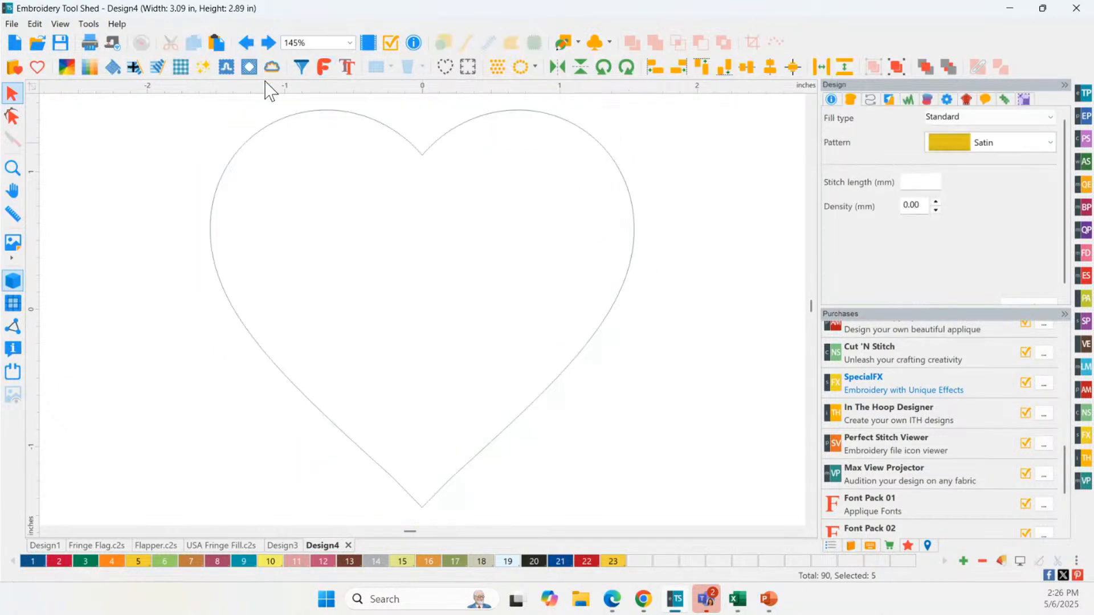
Try filling the heart with PomPom1 fringe shapes using the Fill type with -0.05 in spacing, and undo it
click(276, 126)
click(158, 68)
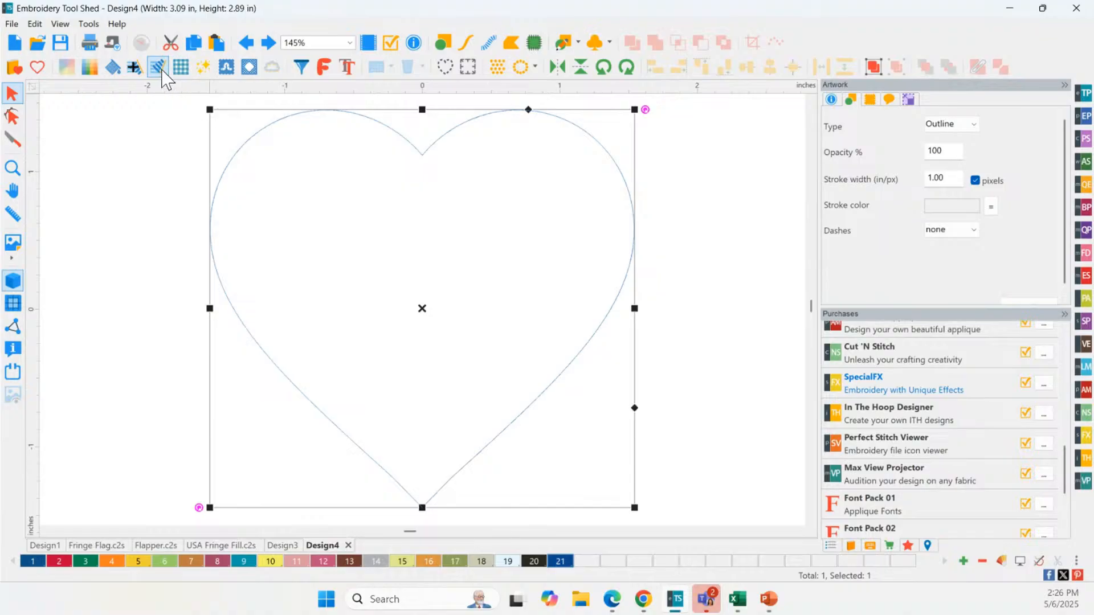
click(567, 246)
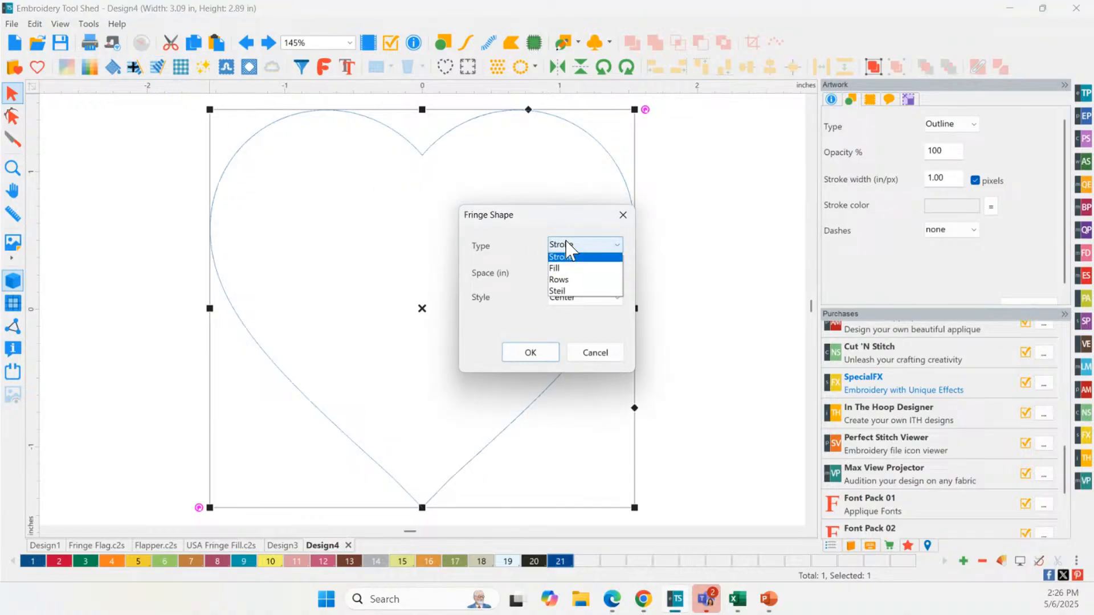
click(568, 270)
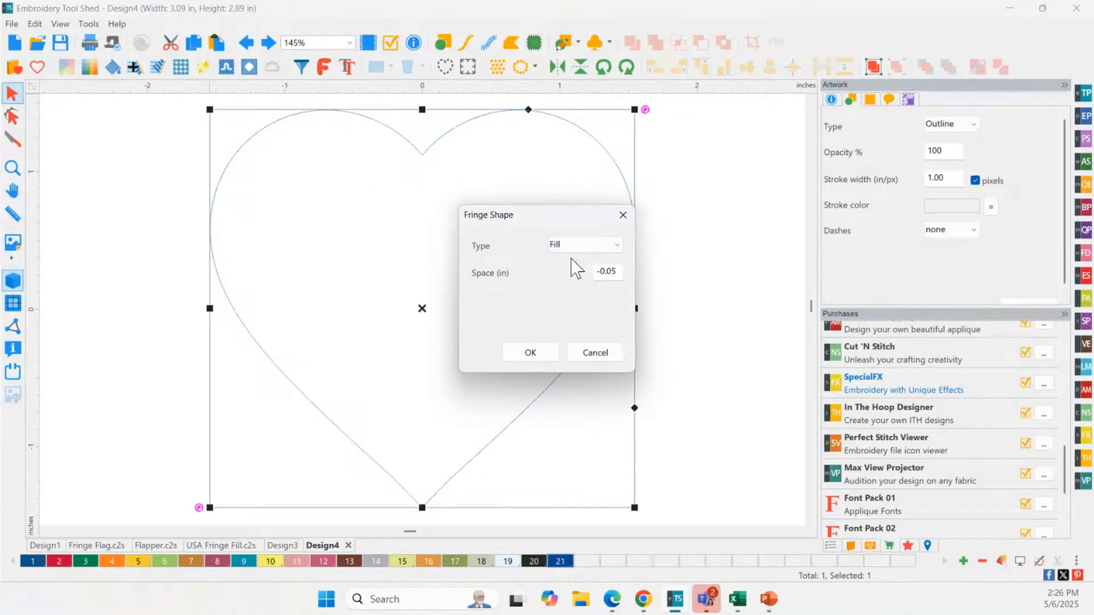
click(549, 353)
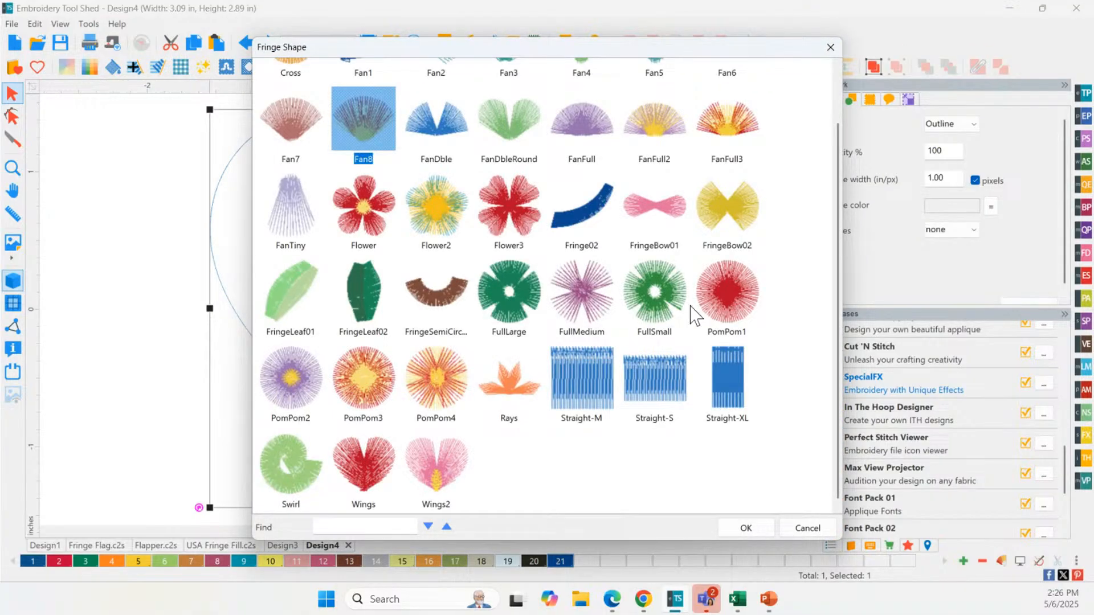
click(727, 312)
double_click(713, 312)
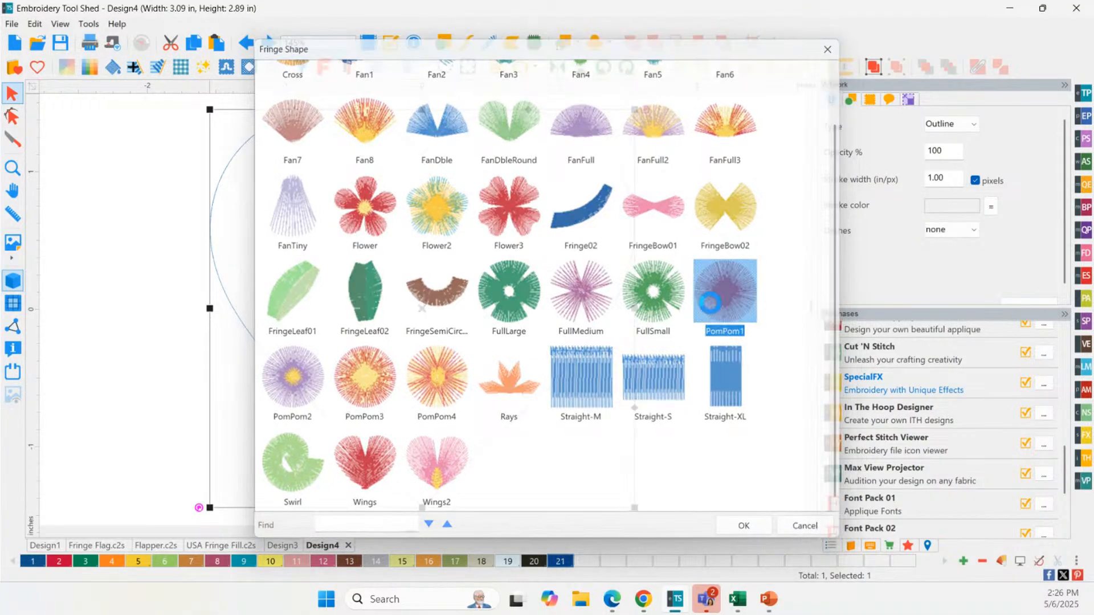
scroll(449, 388, down, 2)
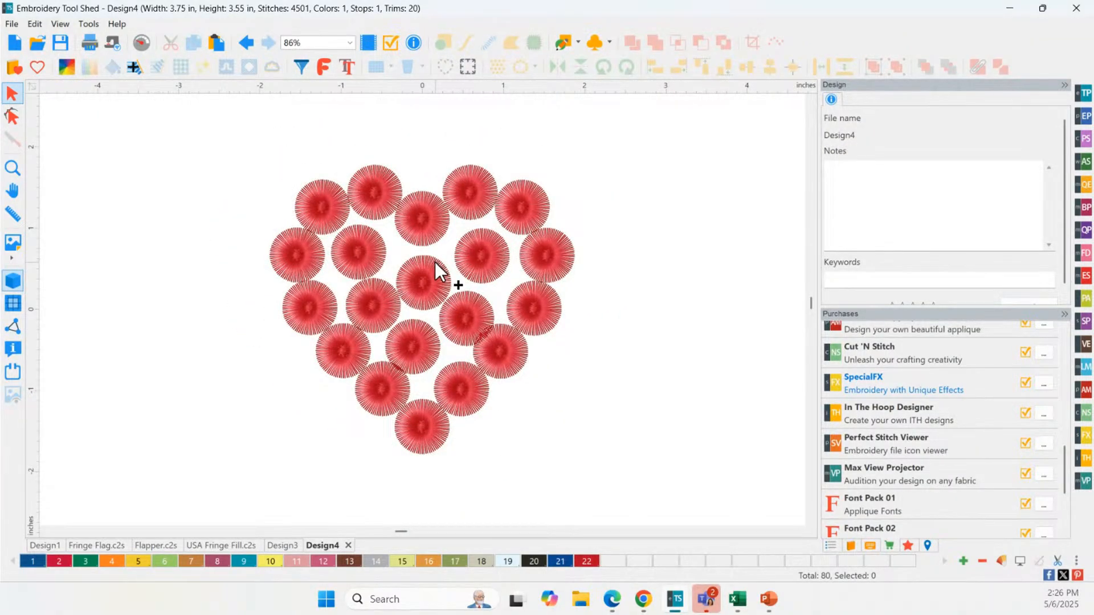
key(ctrl+z)
Fill the heart outline with PomPom1 fringe shapes using the Fill type and -0.1 in spacing
click(427, 215)
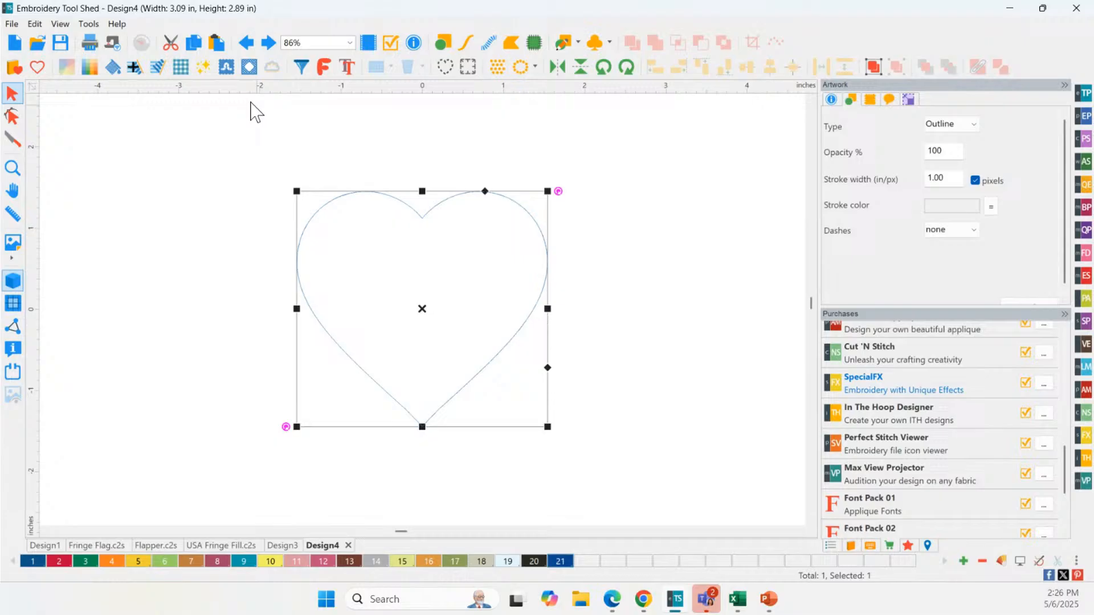
click(157, 68)
click(611, 272)
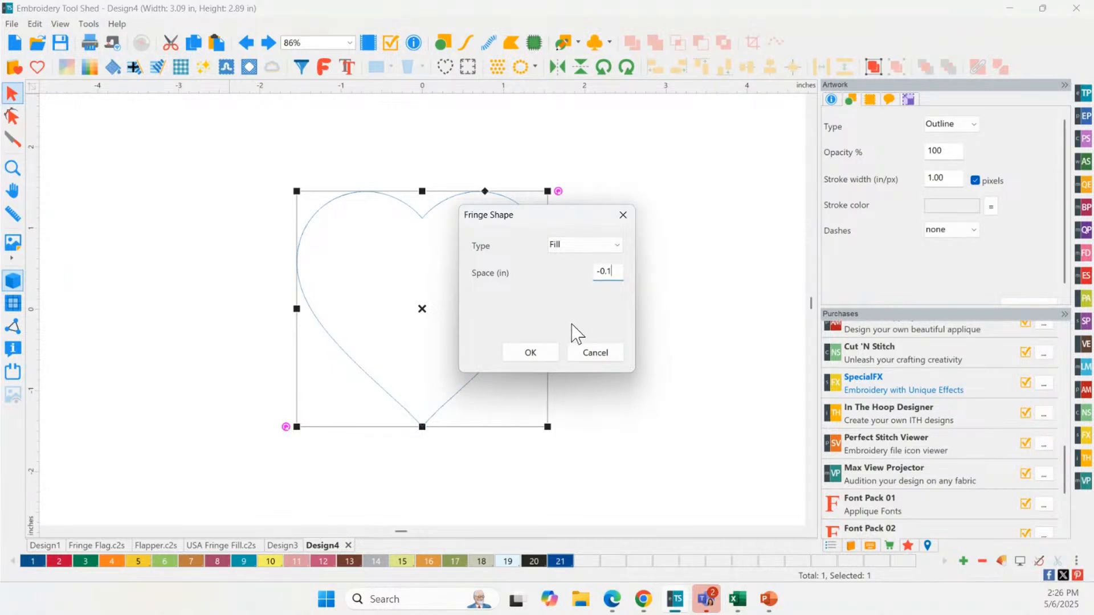
click(541, 354)
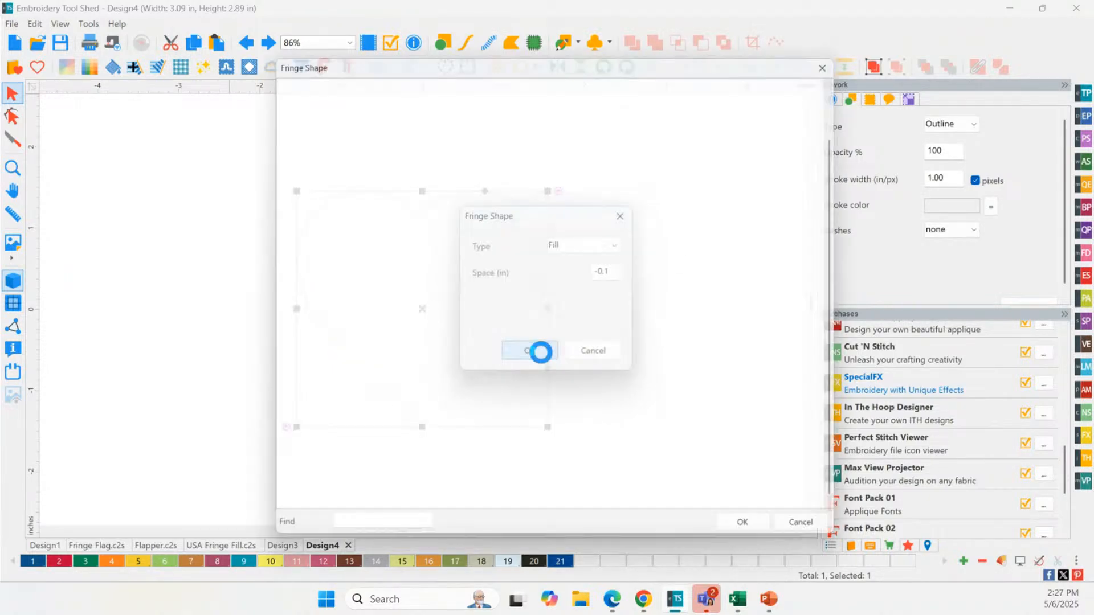
double_click(758, 297)
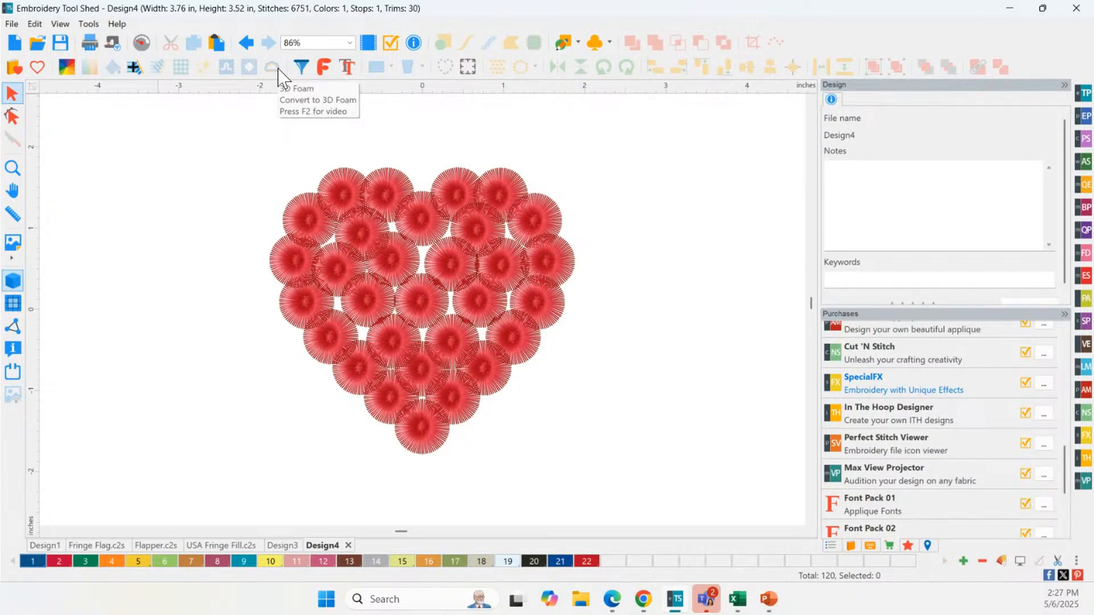
click(341, 191)
click(294, 138)
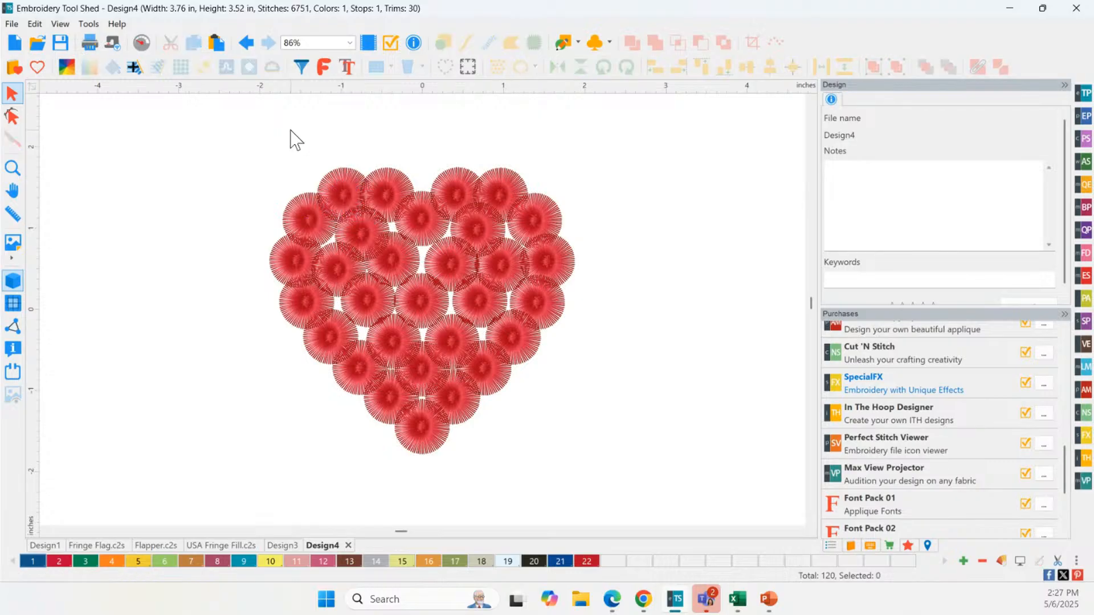
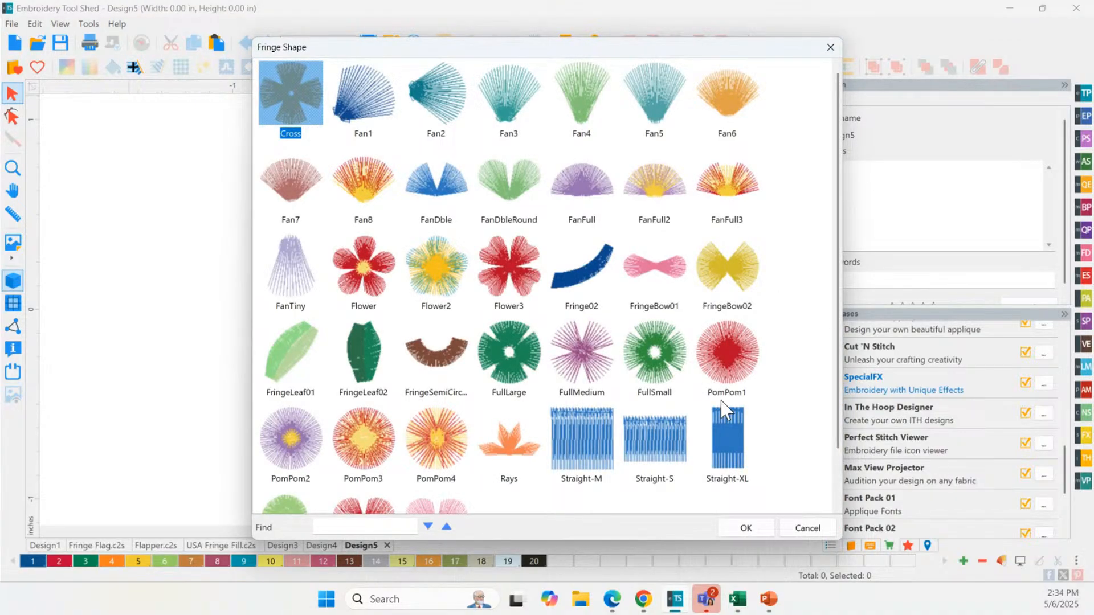
Try placing a single PomPom1 fringe shape near the middle of the empty Design5, and undo it
click(730, 357)
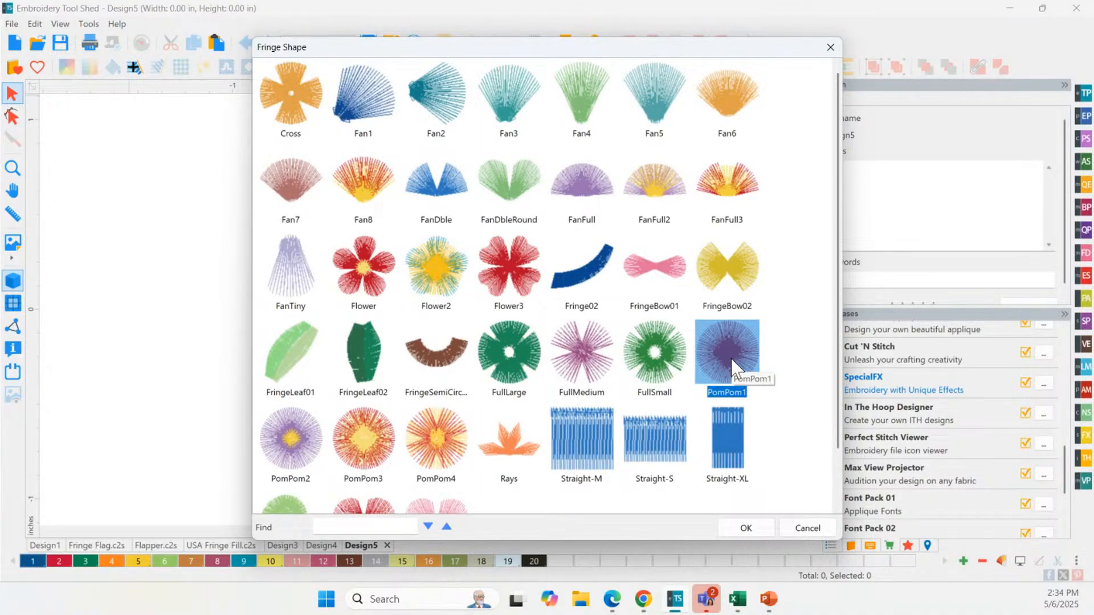
double_click(701, 358)
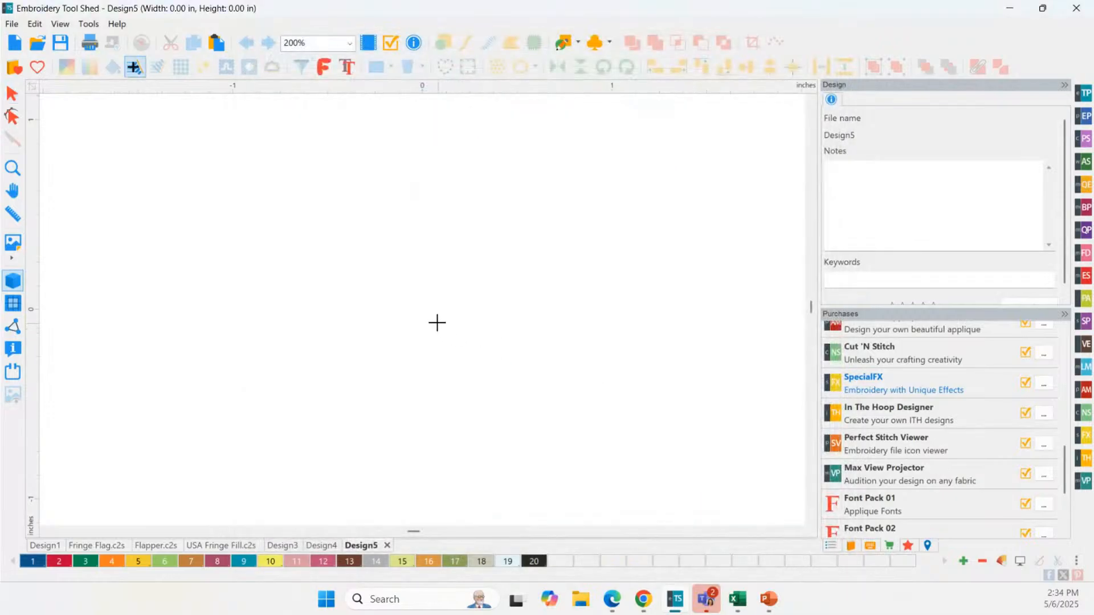
click(353, 278)
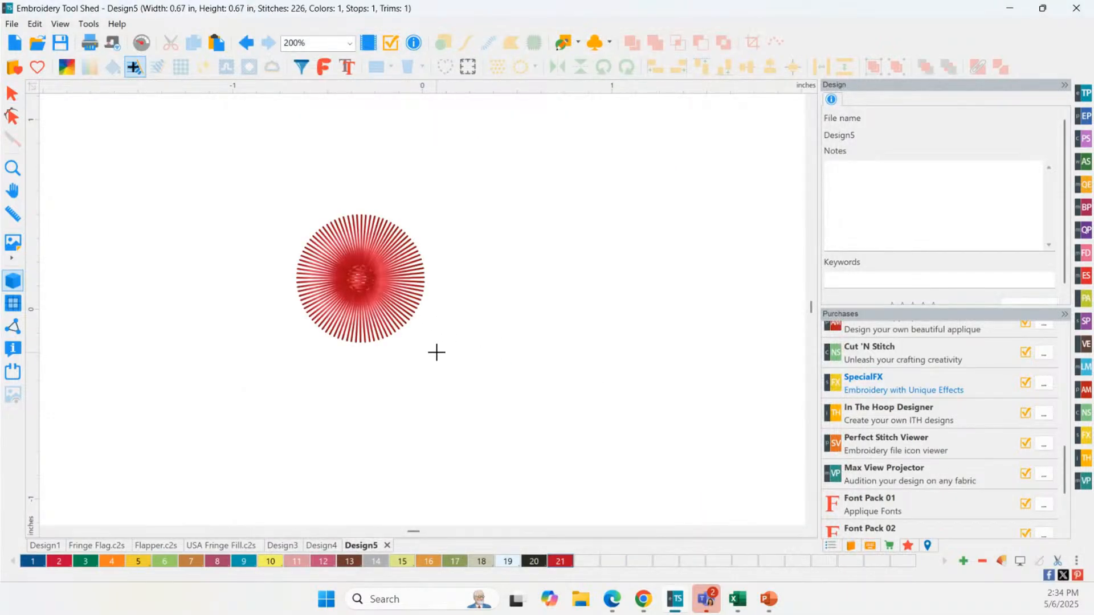
key(ctrl+z)
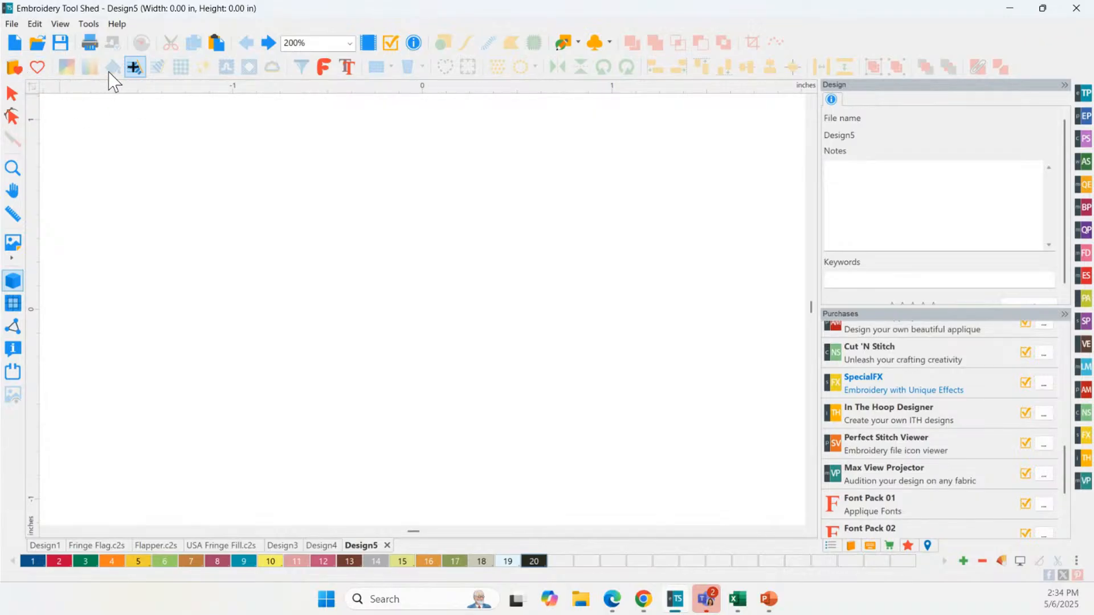
Place three FanFull2 fringe shapes in a slightly overlapping row and a fourth, rotated one above them
click(137, 70)
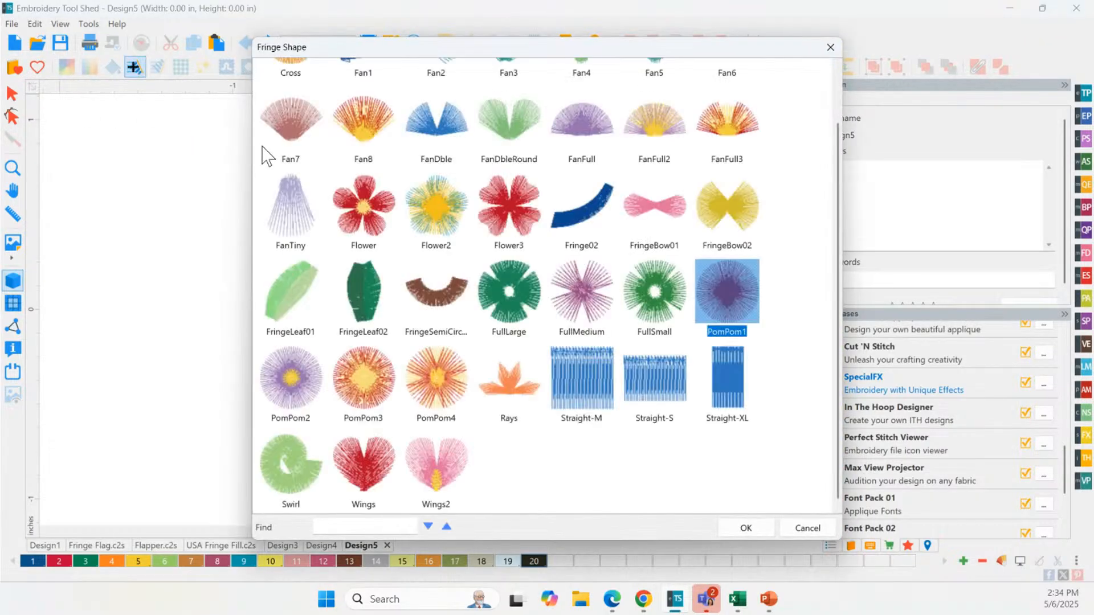
click(359, 137)
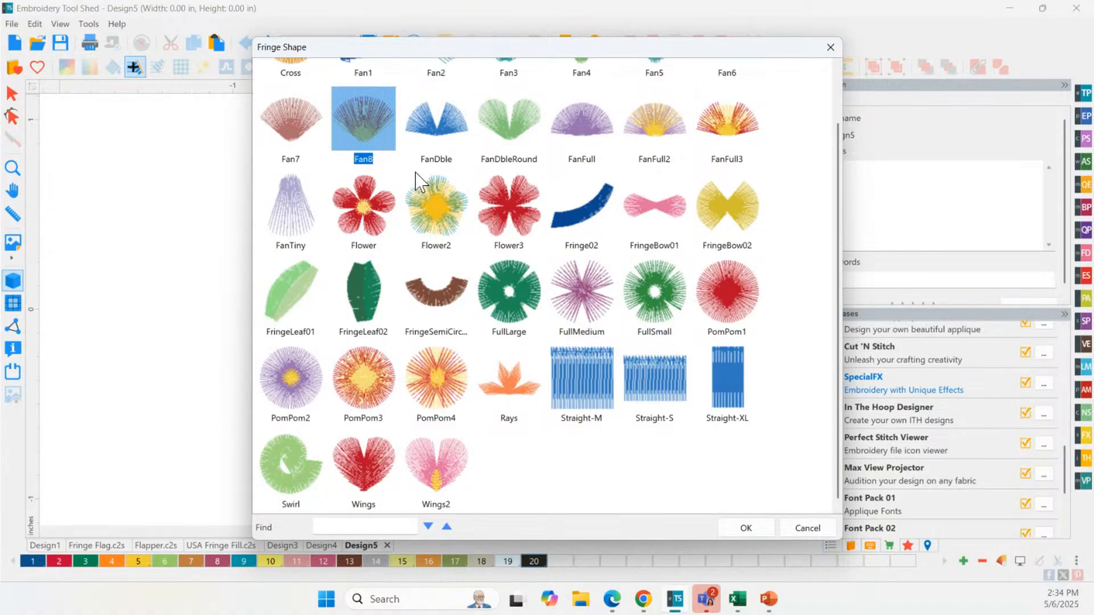
scroll(373, 170, up, 1)
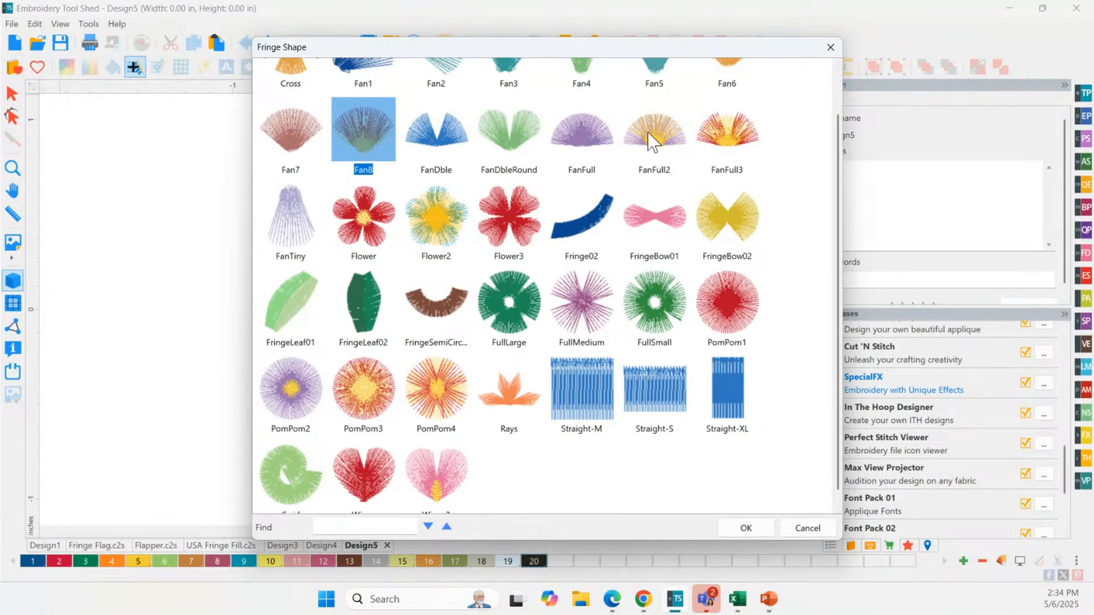
click(664, 140)
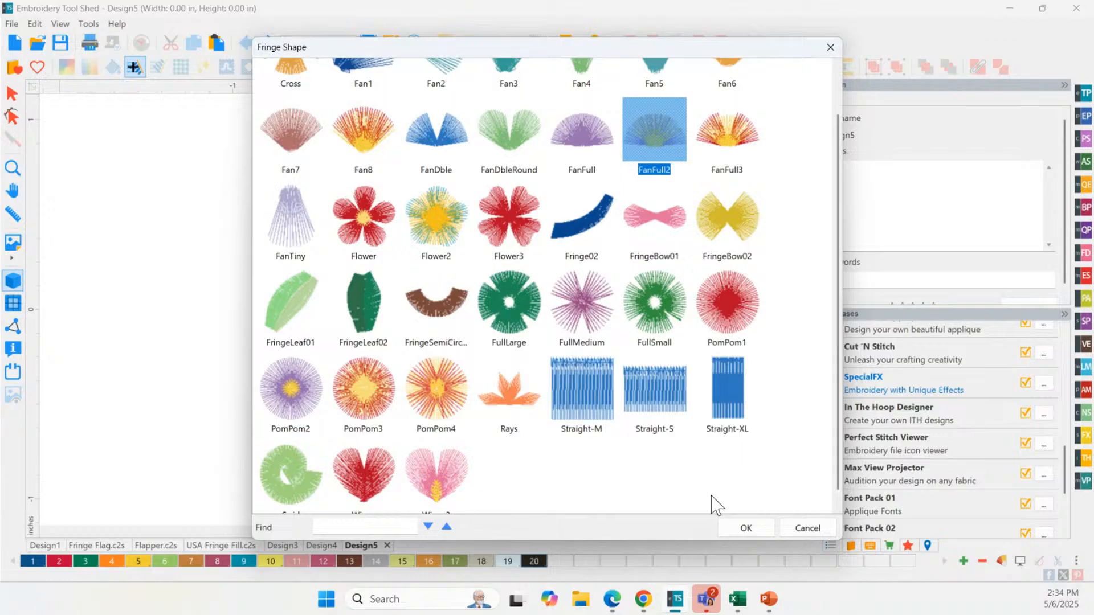
click(744, 525)
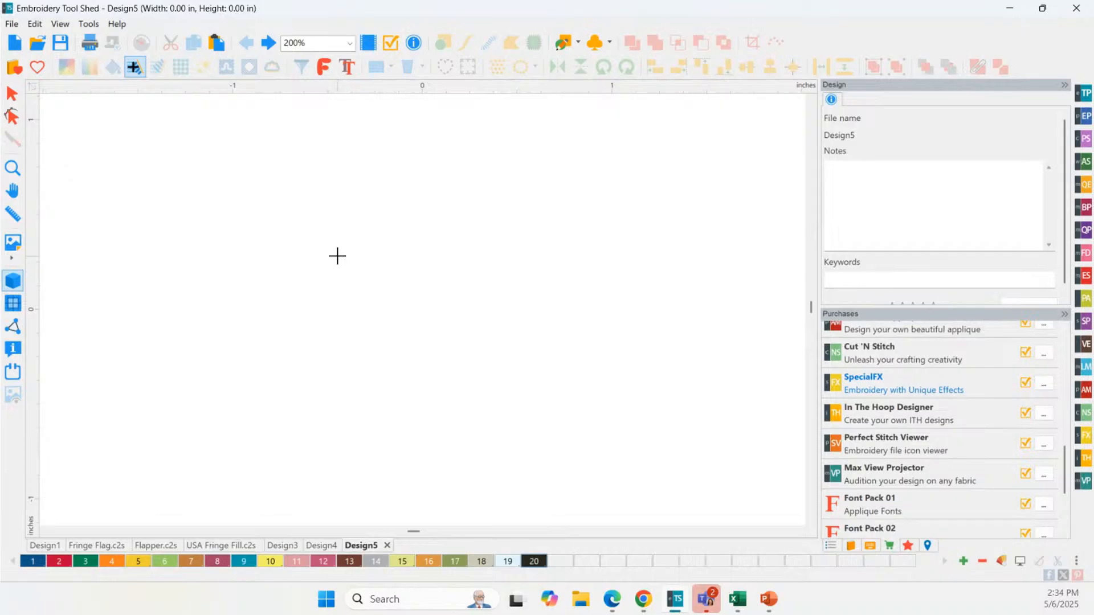
click(283, 249)
click(389, 270)
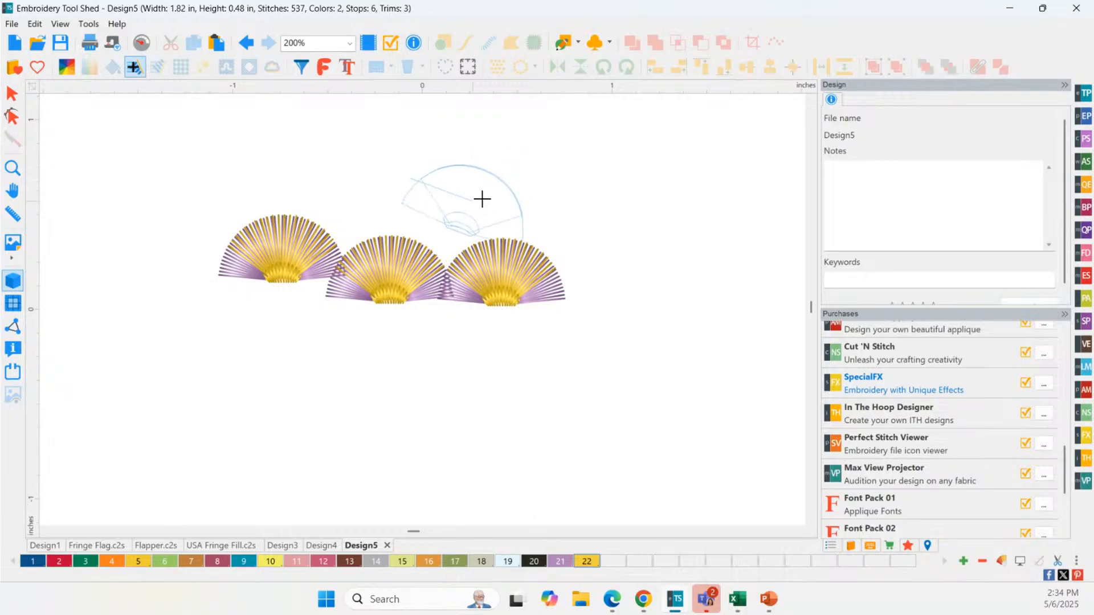
click(435, 149)
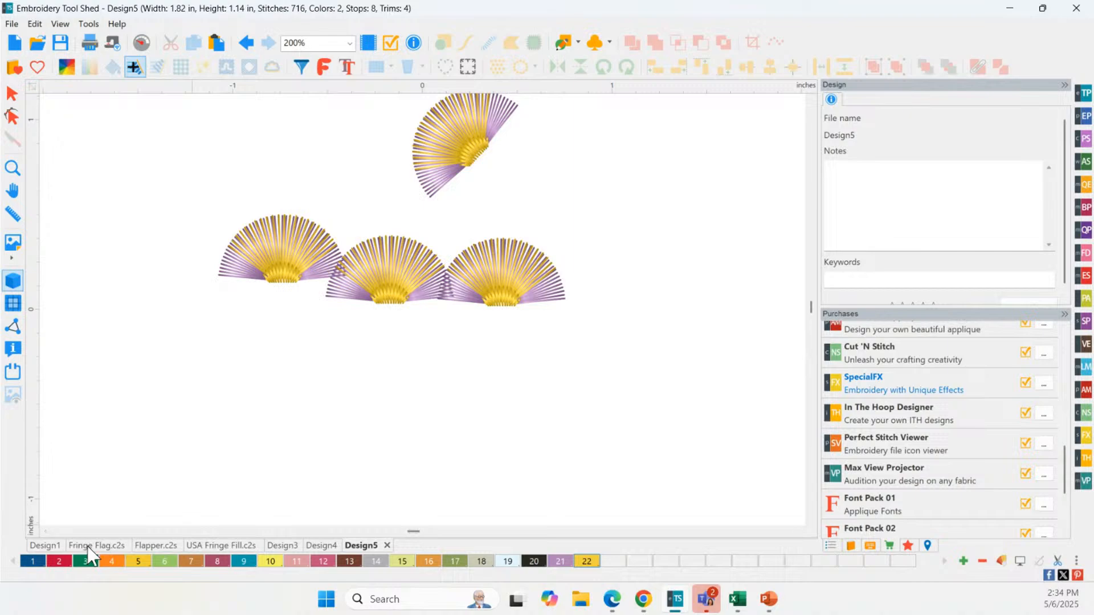
Look at the designs in Design4 and Design3, and return to Design5
click(319, 547)
click(276, 548)
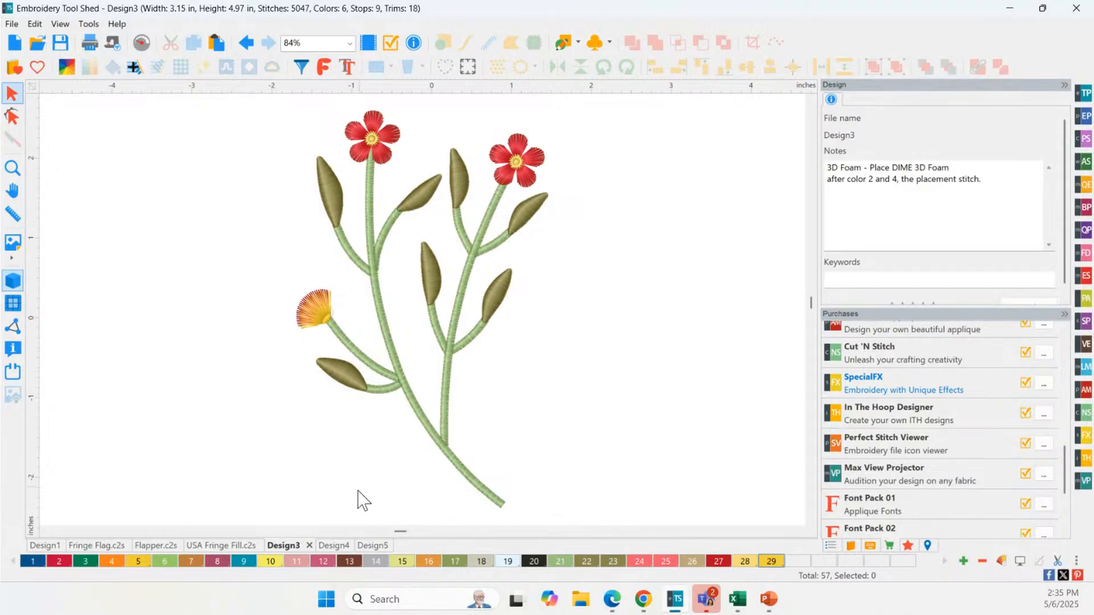
click(374, 545)
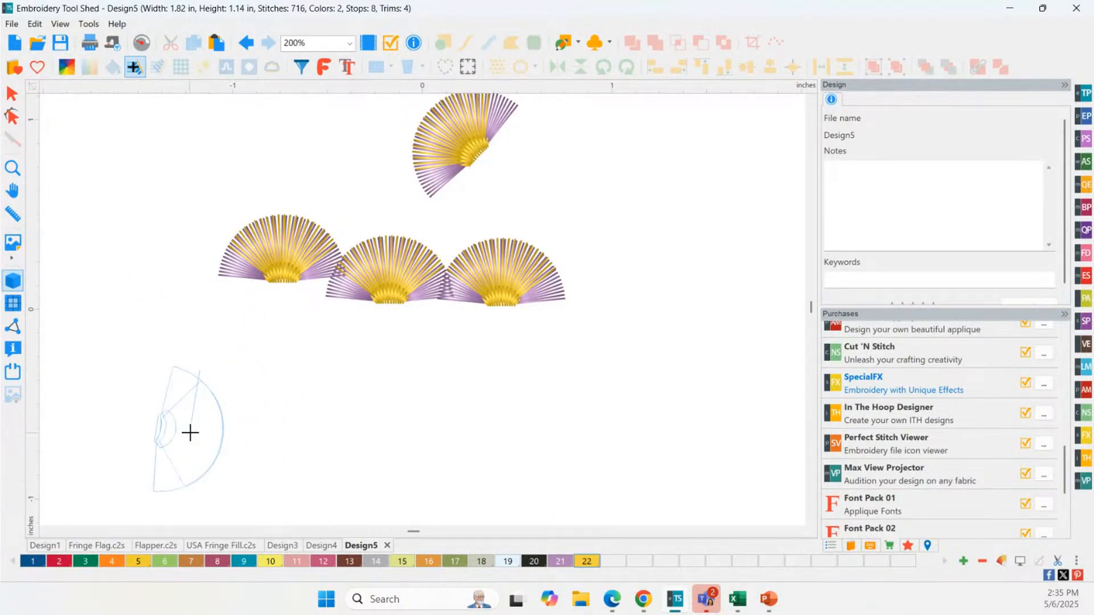
Place six more FanFull2 shapes: three at different angles below the row, and three upright at the row's right end and above it
click(194, 432)
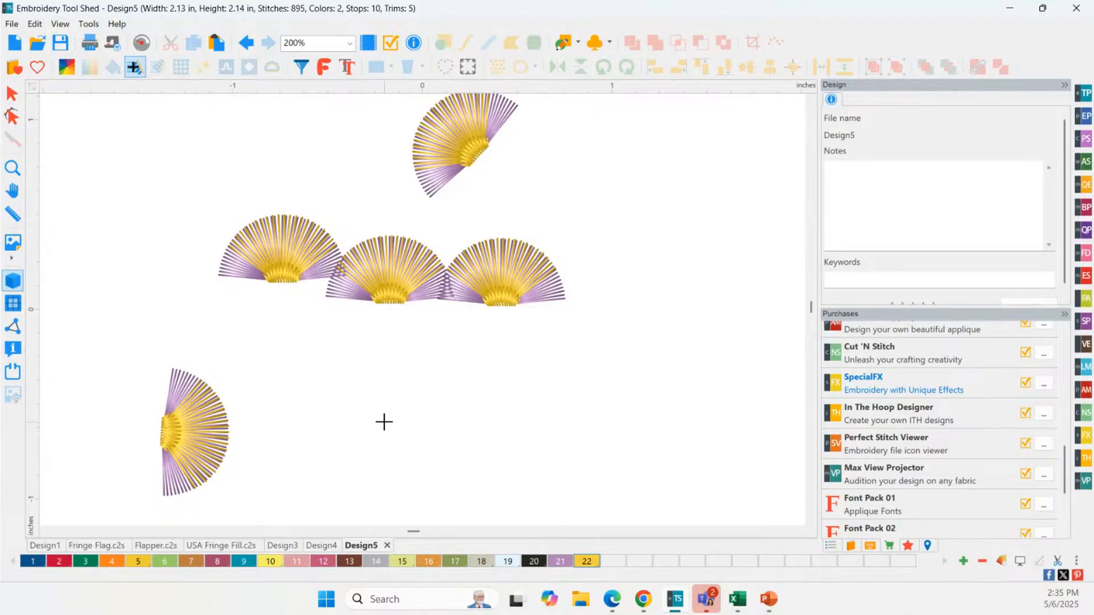
click(500, 399)
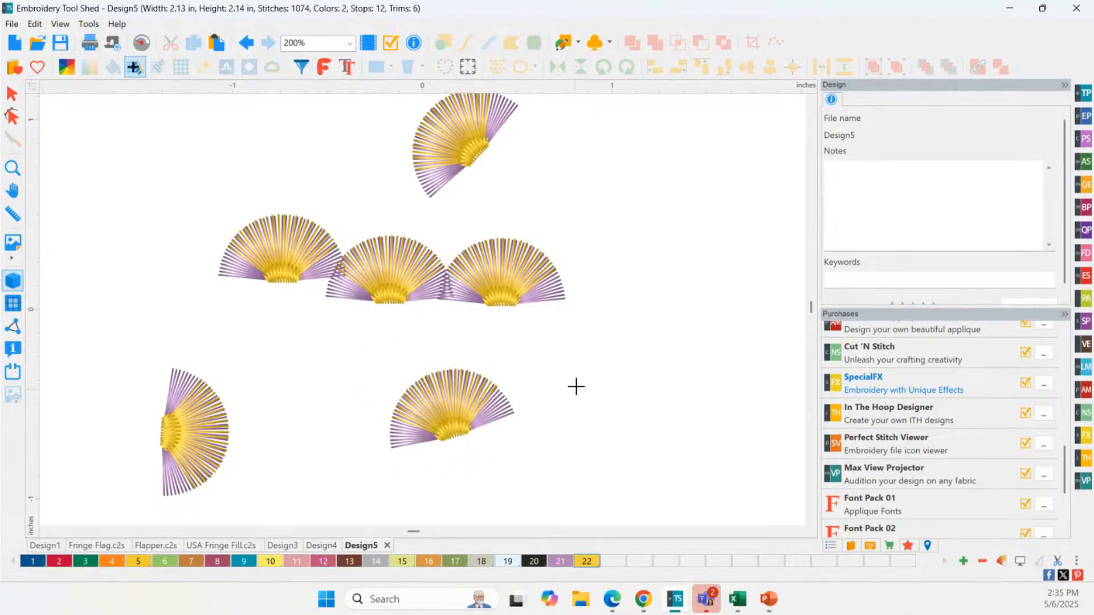
click(649, 426)
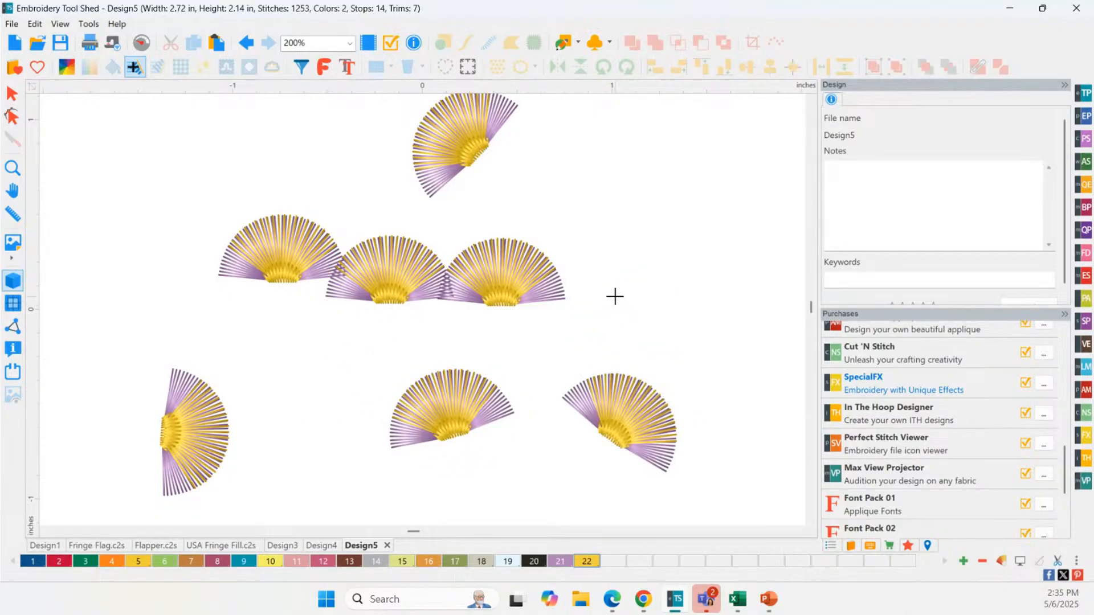
click(615, 296)
click(615, 220)
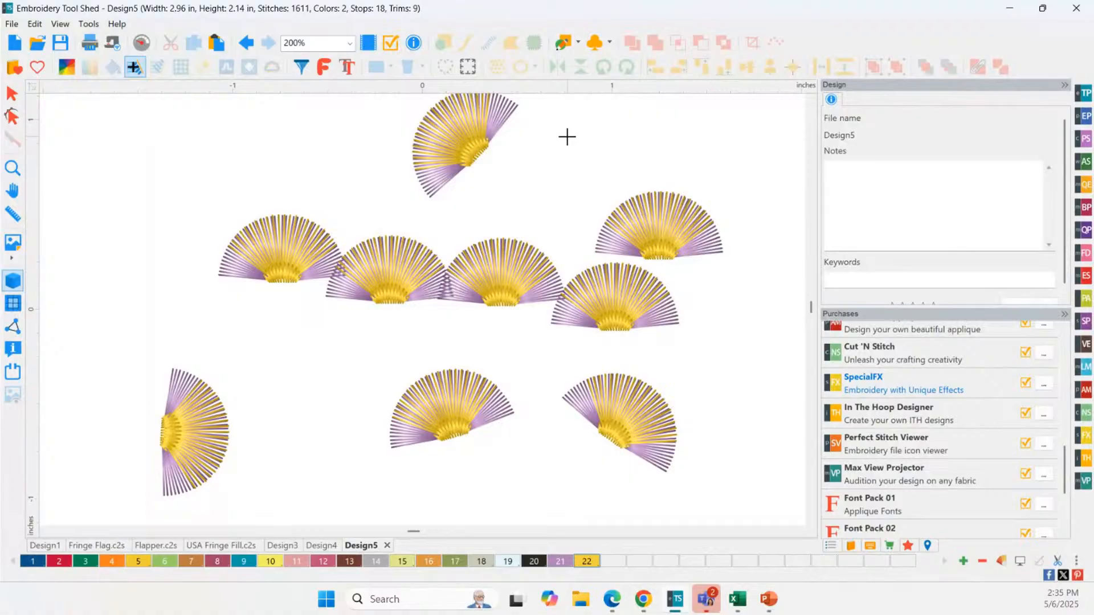
click(582, 166)
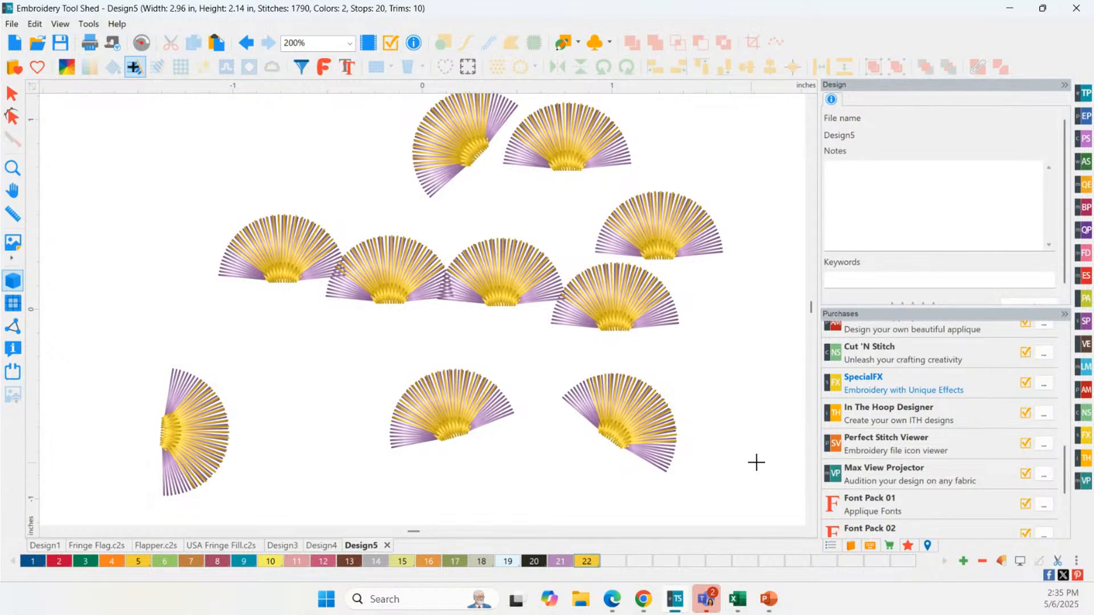
Ungroup the first fan in the stitch sequence and move its purple 386 thread object below the yellow one and the following group
click(830, 545)
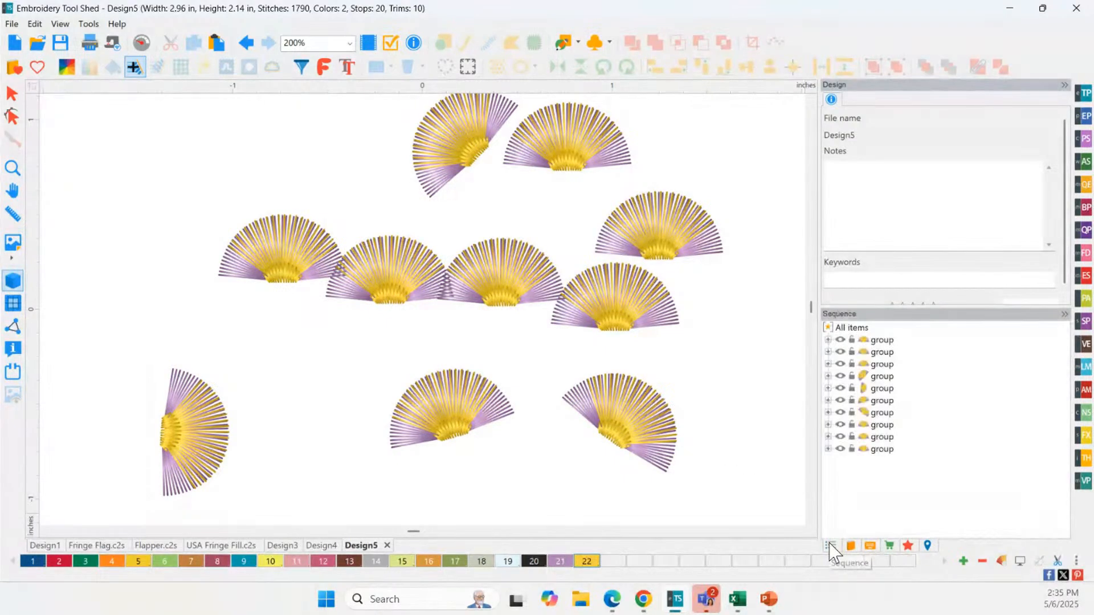
click(884, 344)
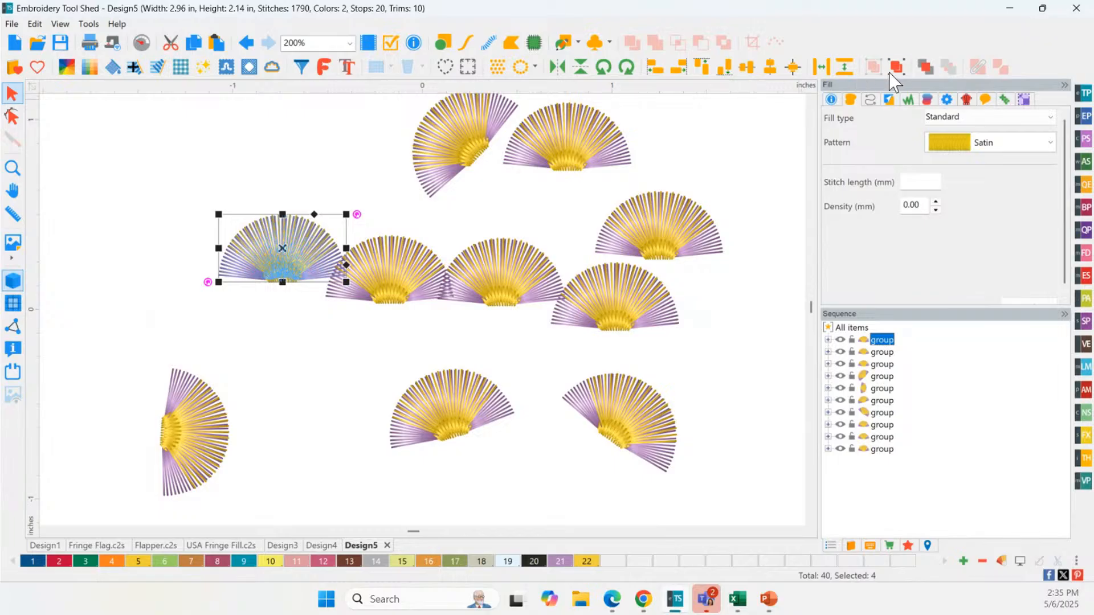
click(899, 69)
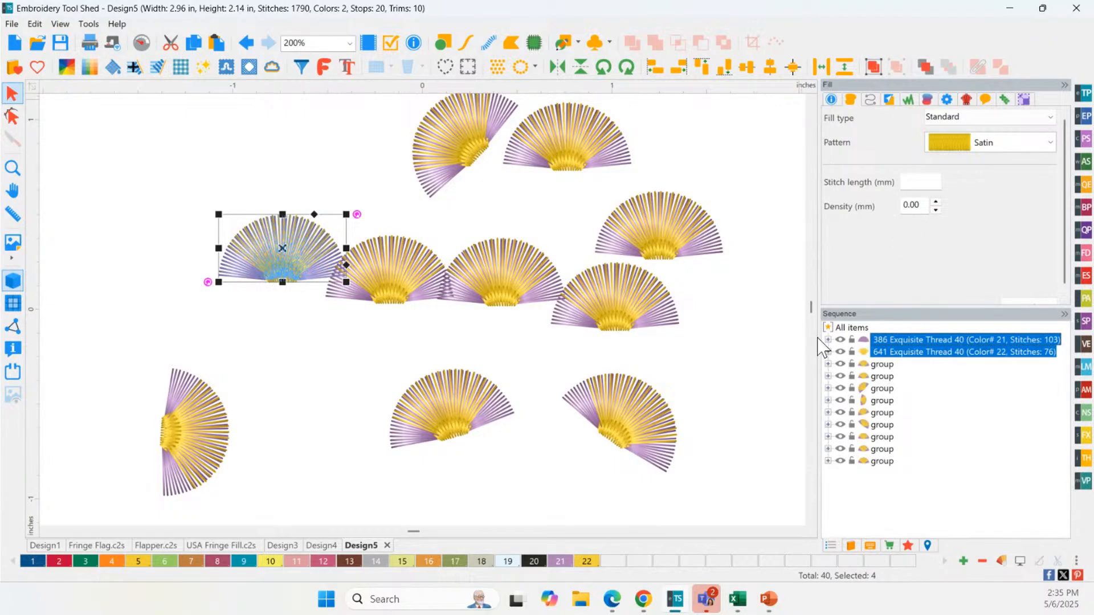
ctrl+click(897, 353)
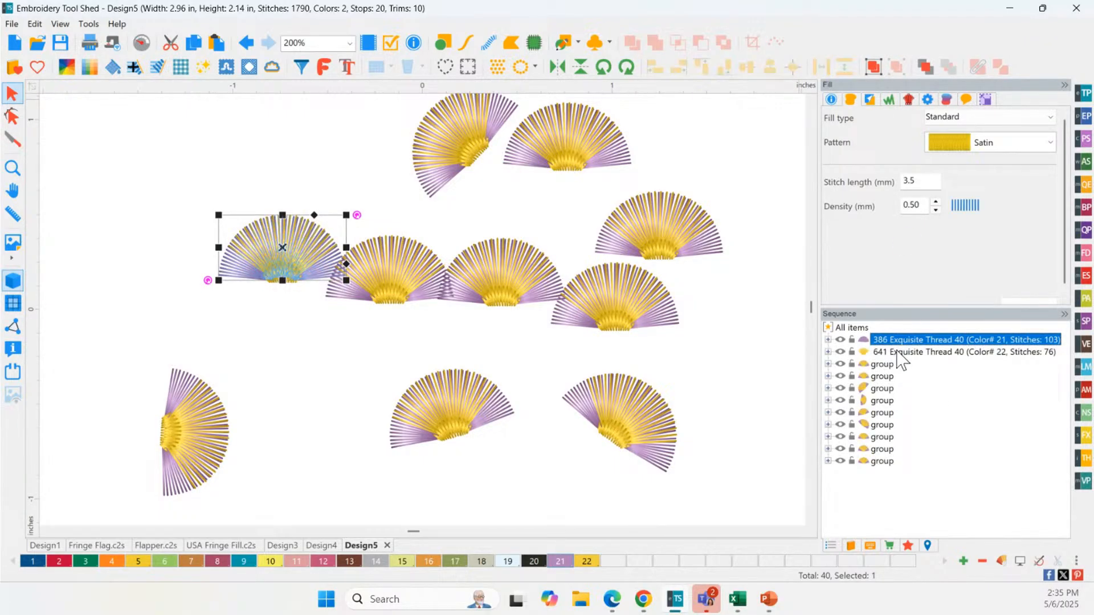
click(898, 354)
drag(896, 341, 894, 365)
click(747, 366)
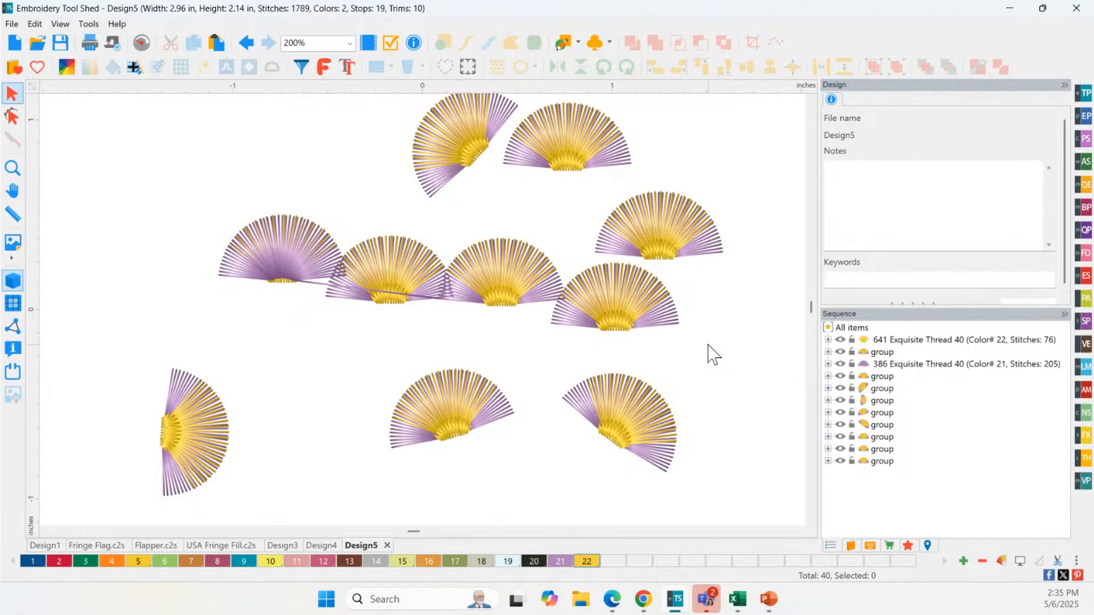
Undo the last move of the purple 386 thread object in the stitch sequence
key(ctrl+z)
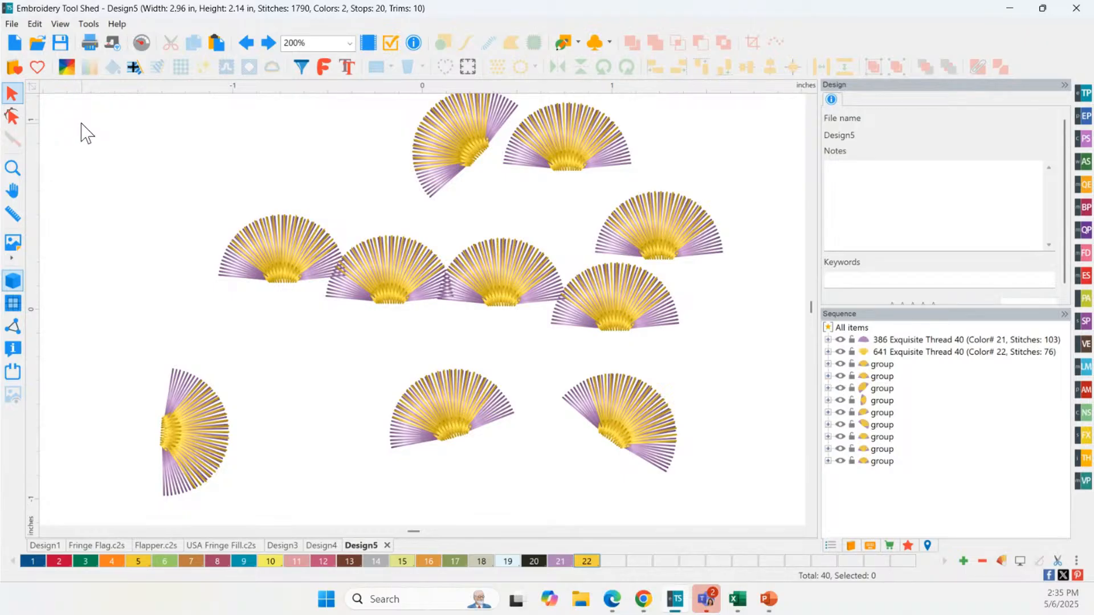
click(64, 70)
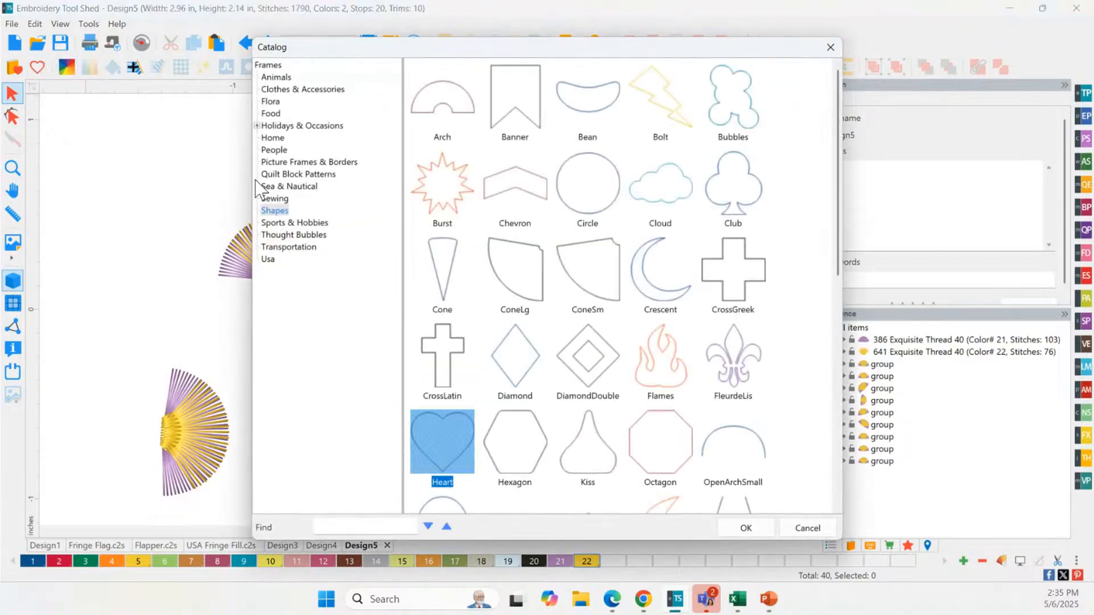
click(829, 48)
Place a PomPom1 fringe shape to the upper left of the fan row and shift it slightly toward the fans
click(150, 68)
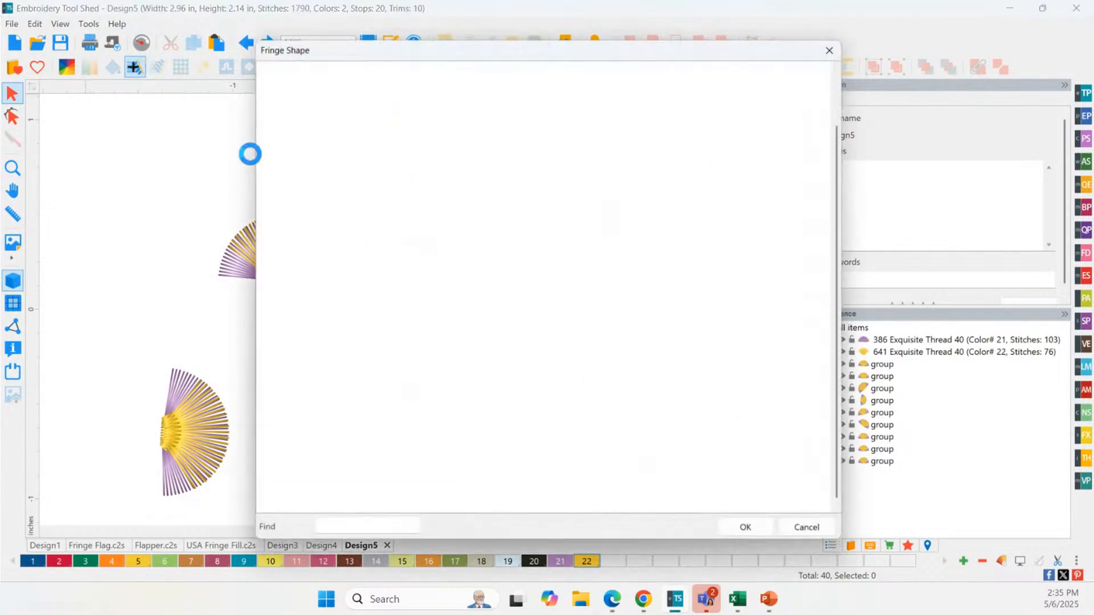
click(751, 302)
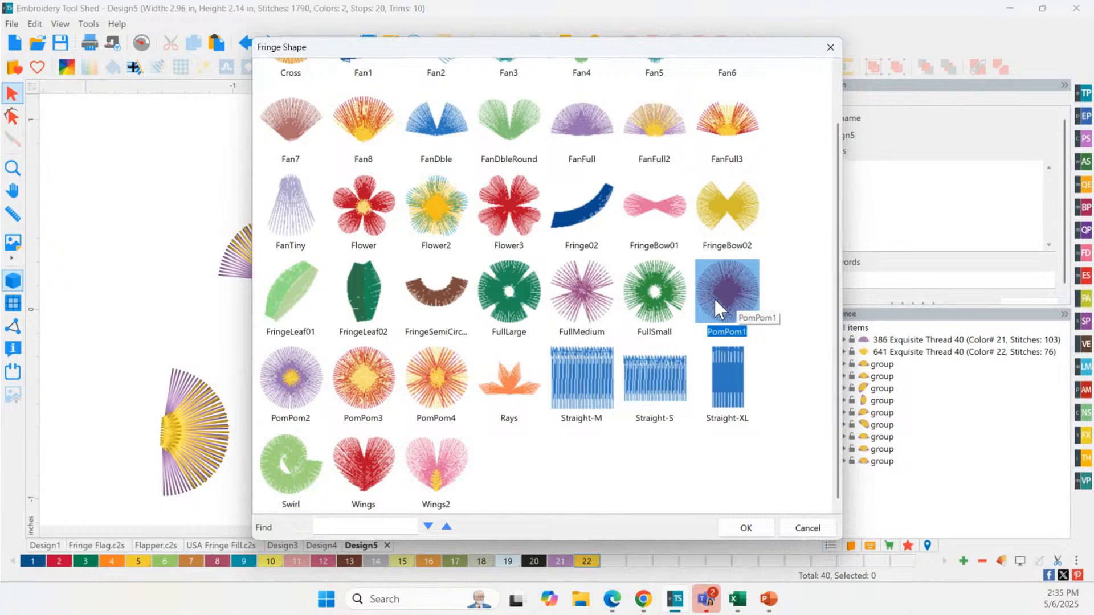
click(743, 530)
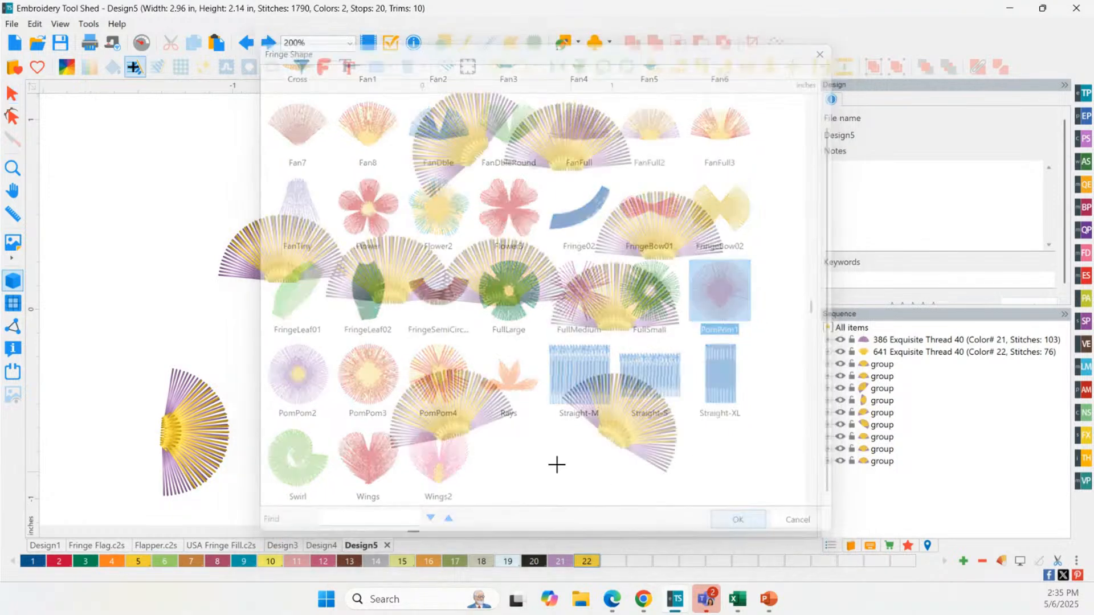
click(85, 200)
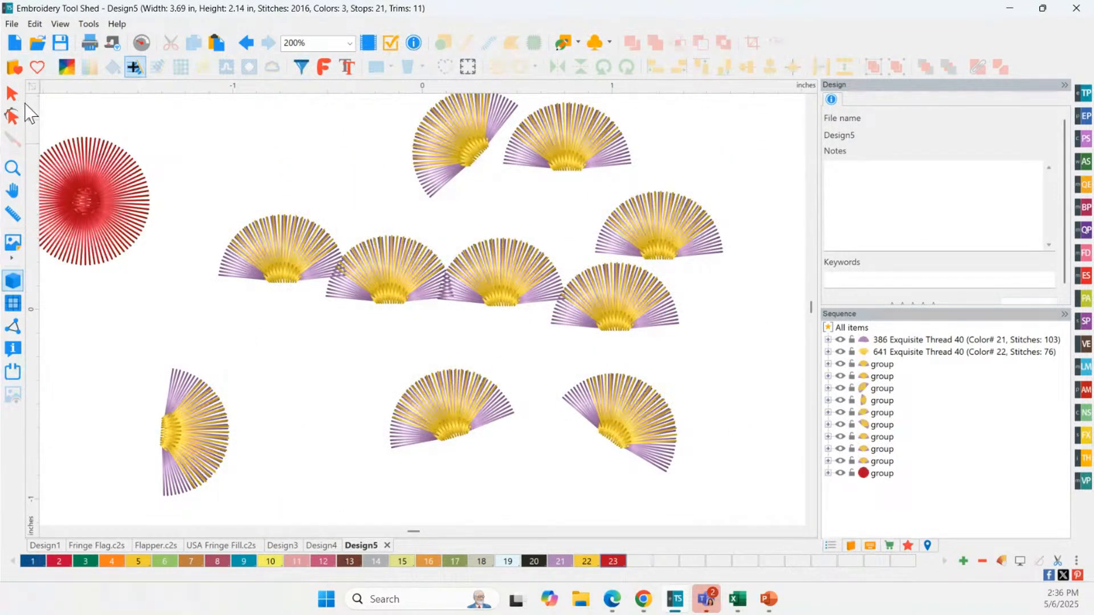
click(11, 93)
click(81, 181)
drag(84, 194, 124, 184)
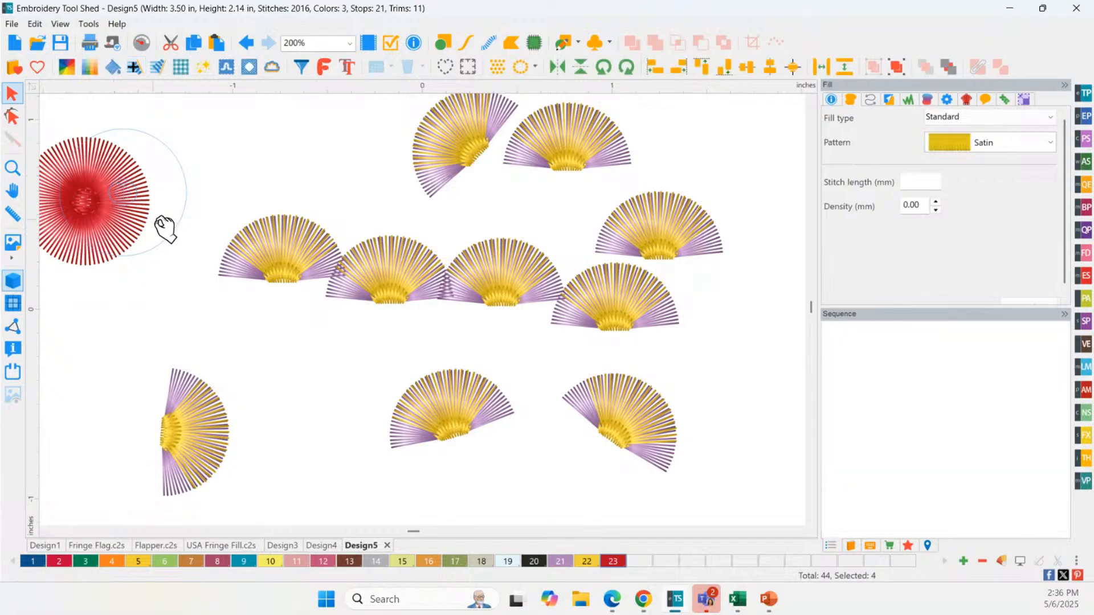
Delete all the fans except the first one at the start of the row
drag(97, 345, 709, 514)
key(Delete)
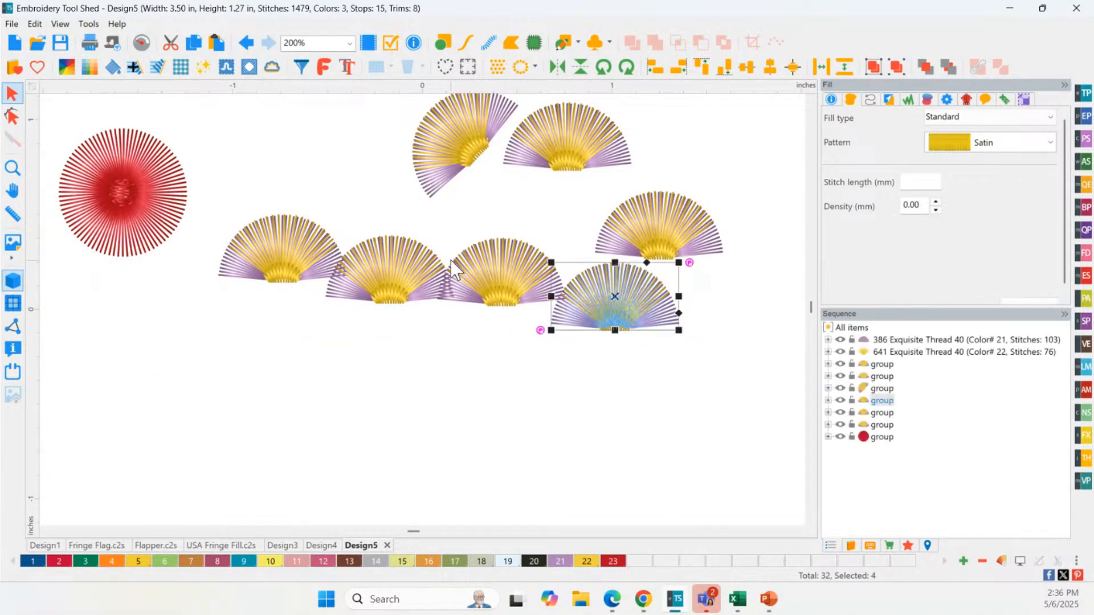
scroll(449, 266, down, 2)
drag(327, 98, 672, 390)
key(Delete)
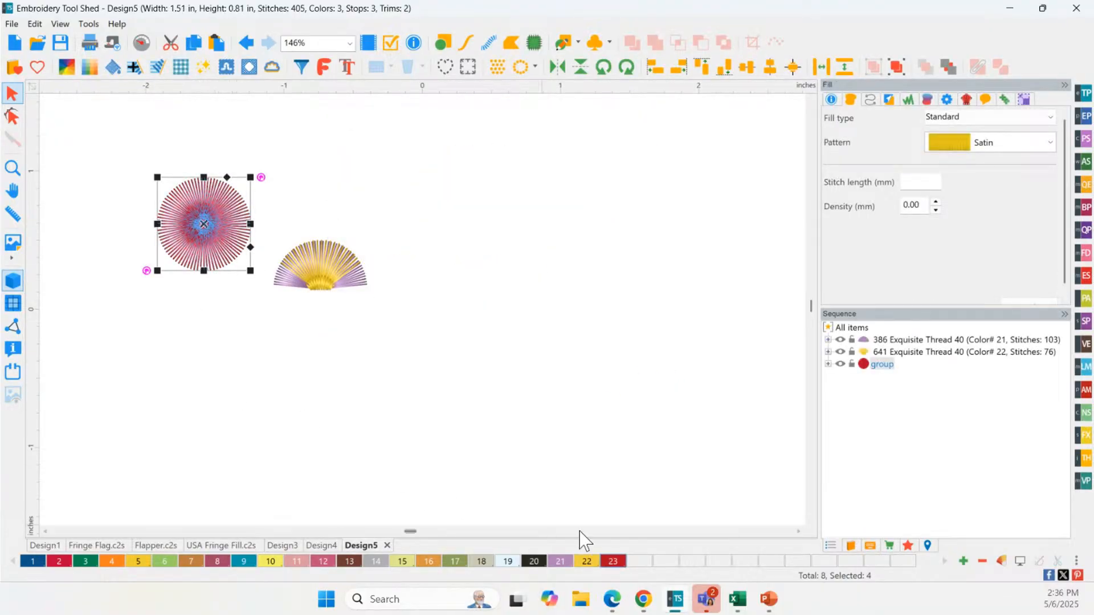
Change palette color 23, used by the pompom, to the Exquisite Medley thread V122 Halloween #40
double_click(616, 563)
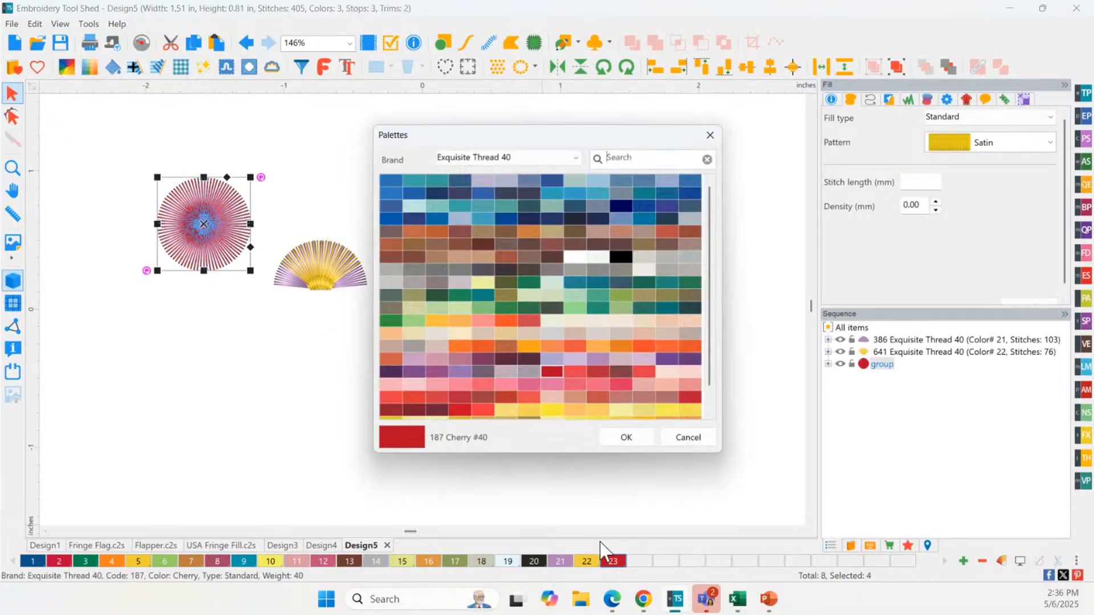
click(513, 158)
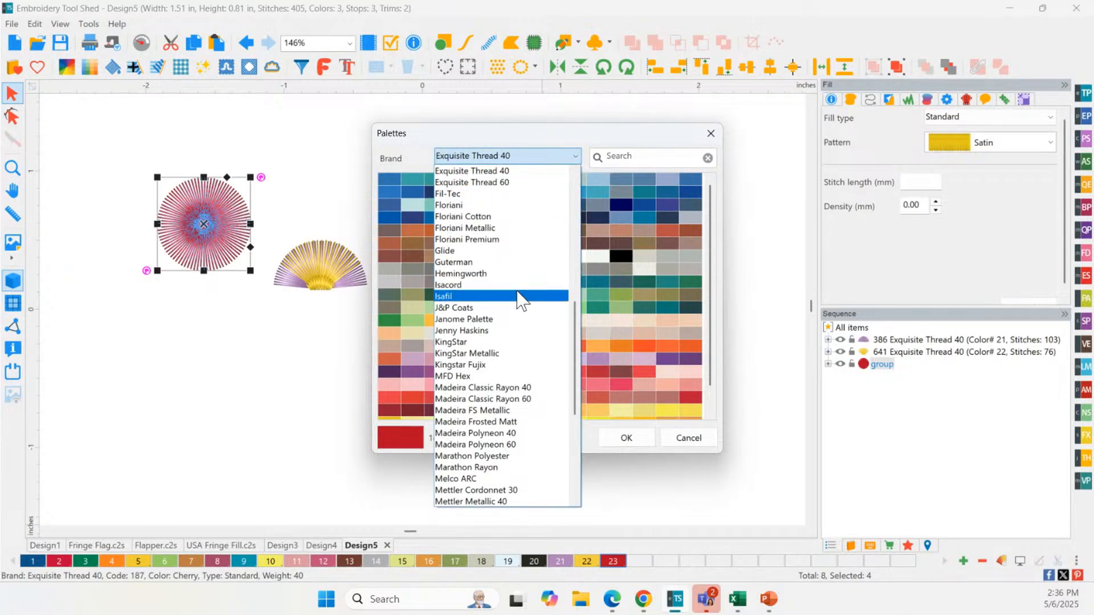
scroll(519, 297, down, 5)
scroll(519, 296, up, 10)
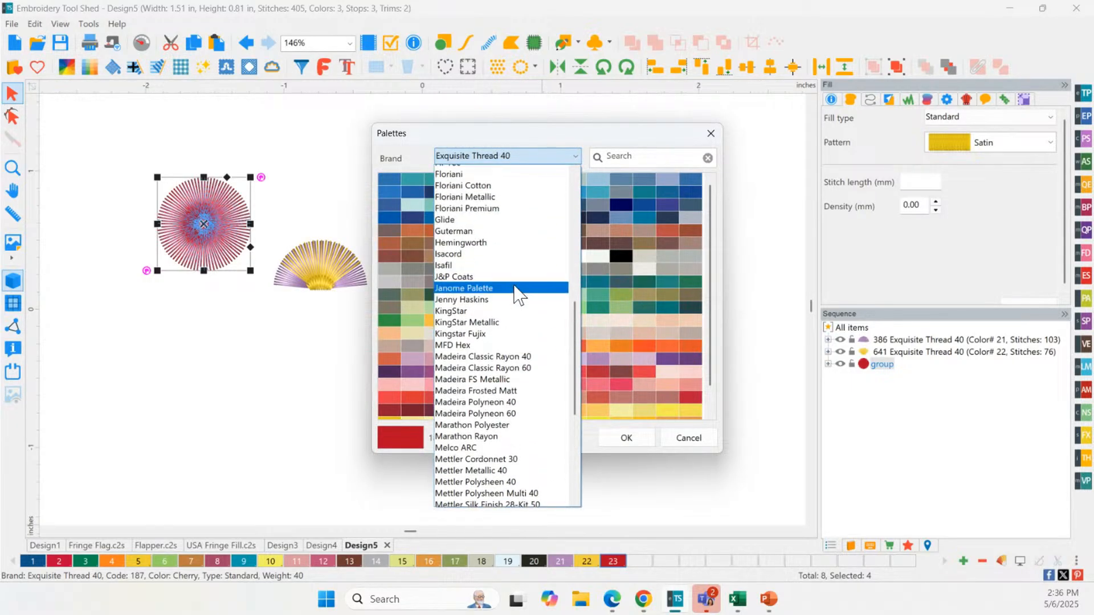
scroll(513, 289, down, 1)
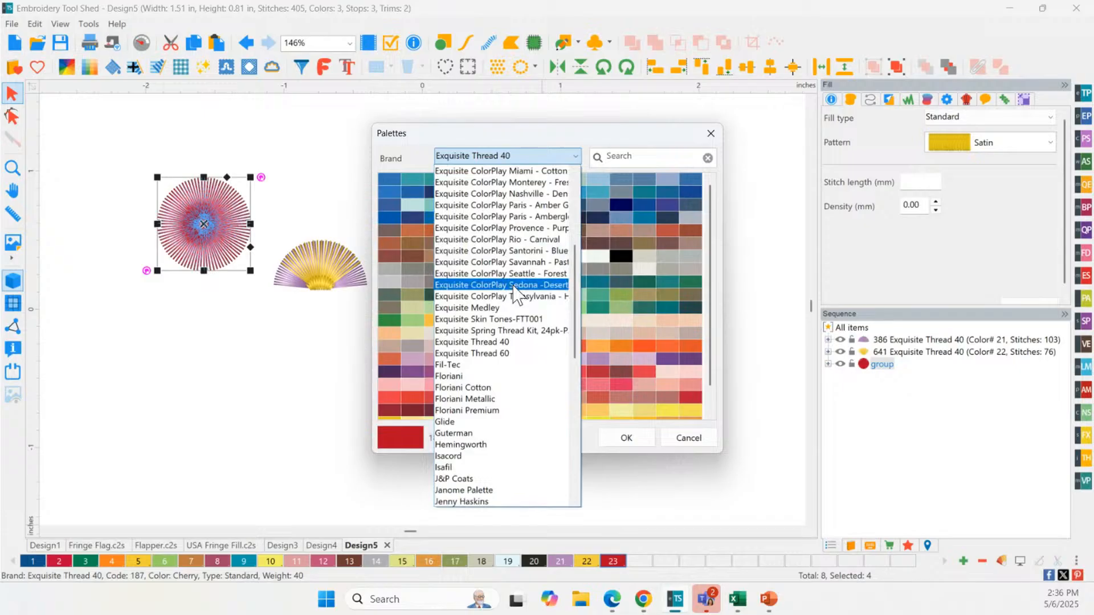
click(493, 308)
click(507, 192)
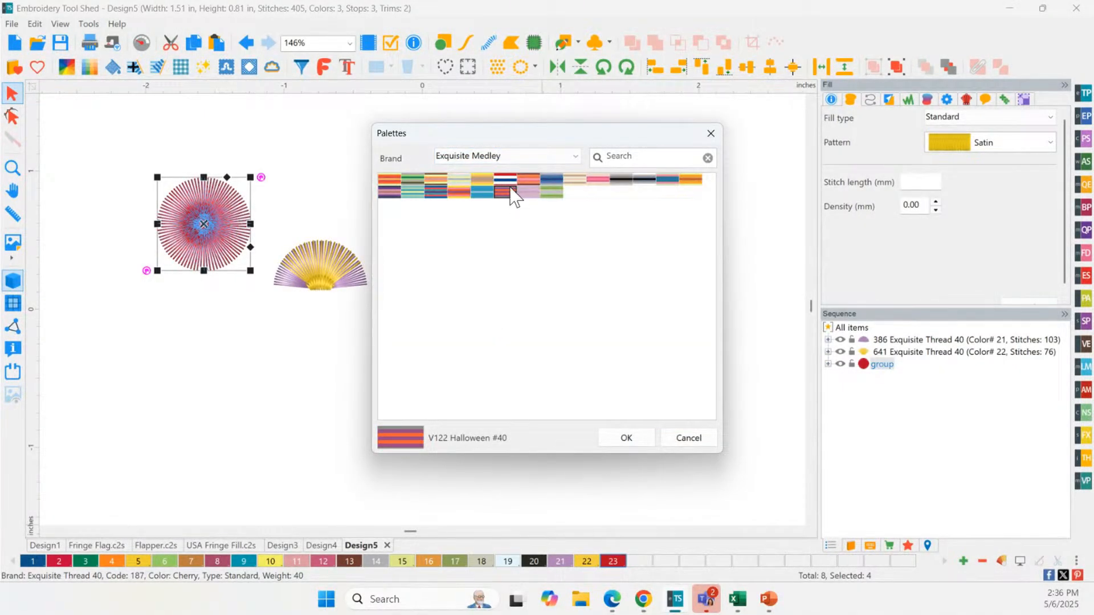
click(631, 441)
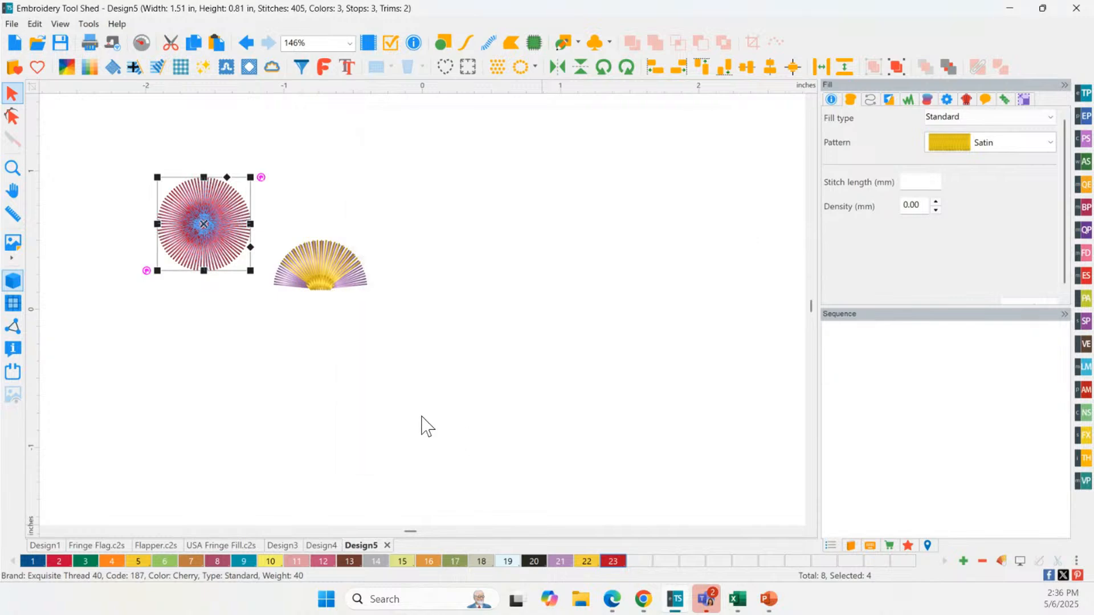
click(266, 378)
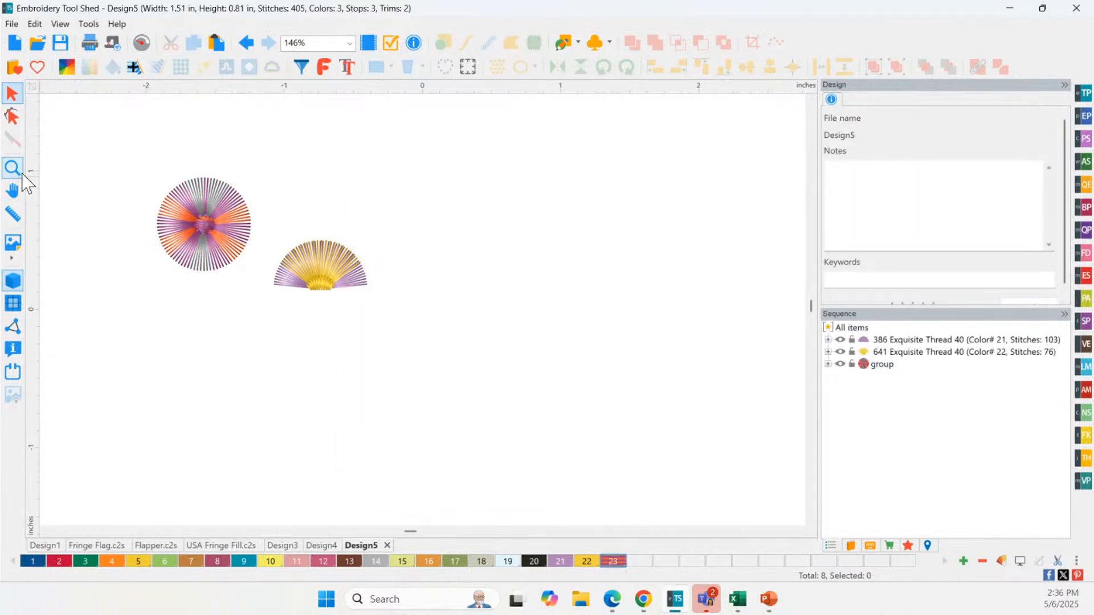
Recolor the pompom with orange palette color 4
drag(140, 171, 237, 310)
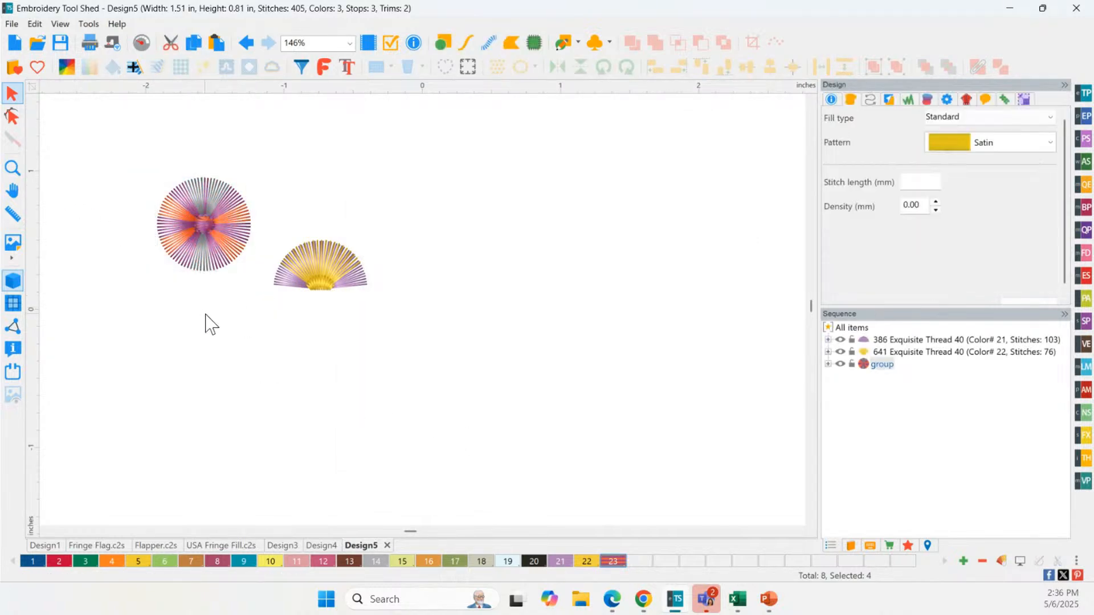
click(221, 242)
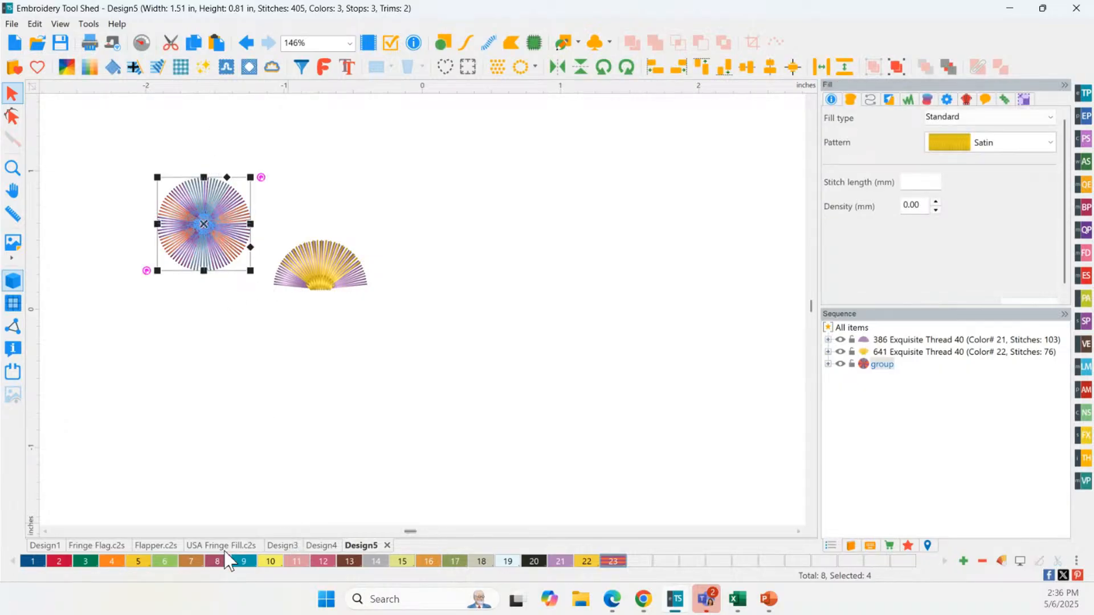
drag(112, 561, 202, 211)
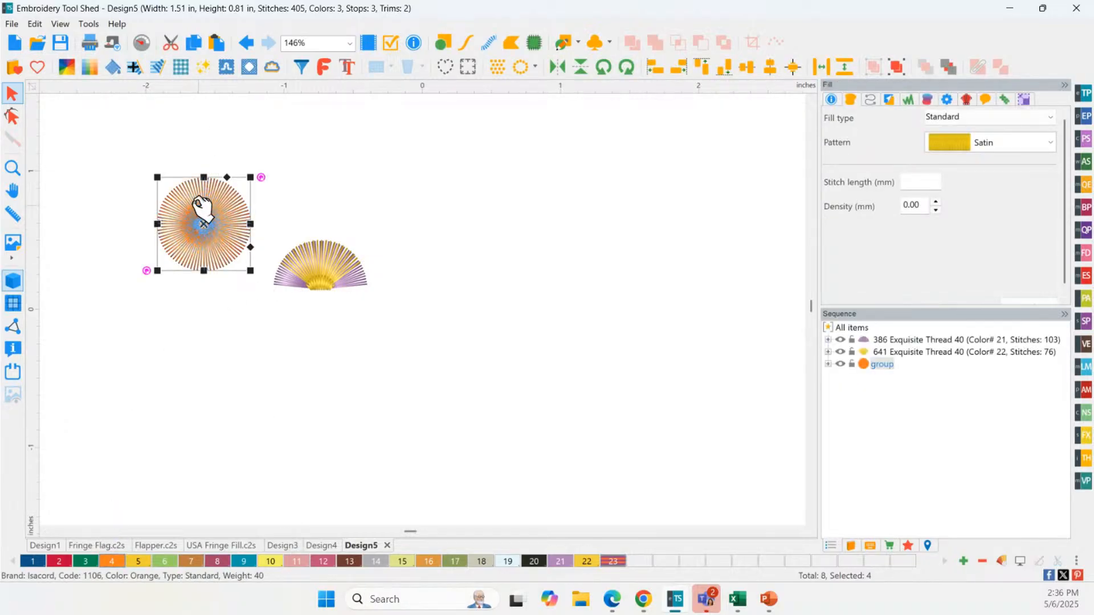
Try the Aj-Floral color theme on the pompom in Prism and shift its color boundaries to widen the yellow section
click(67, 68)
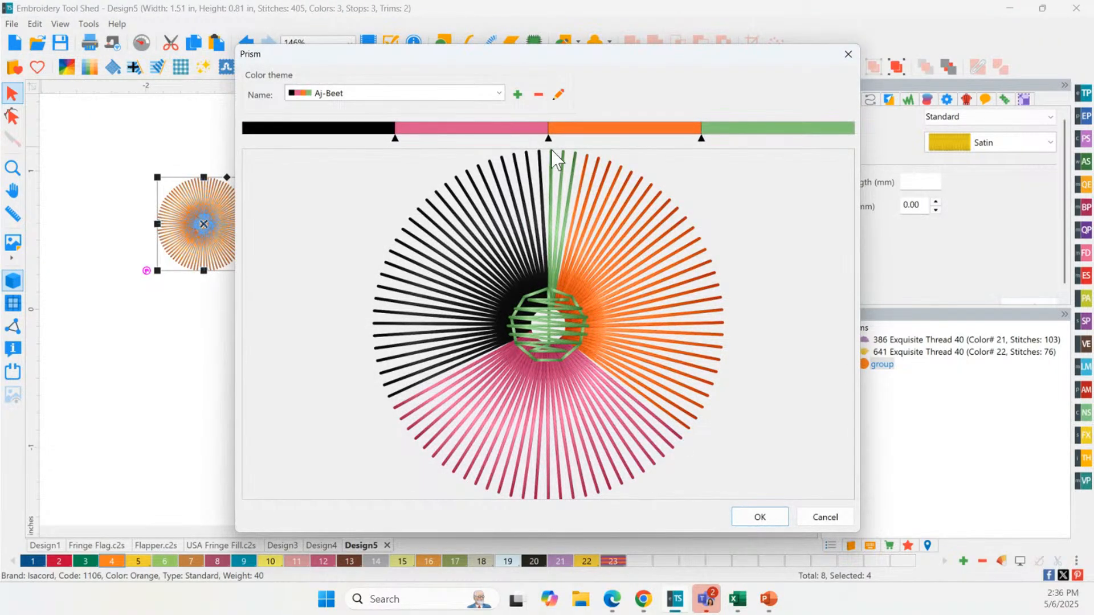
click(460, 95)
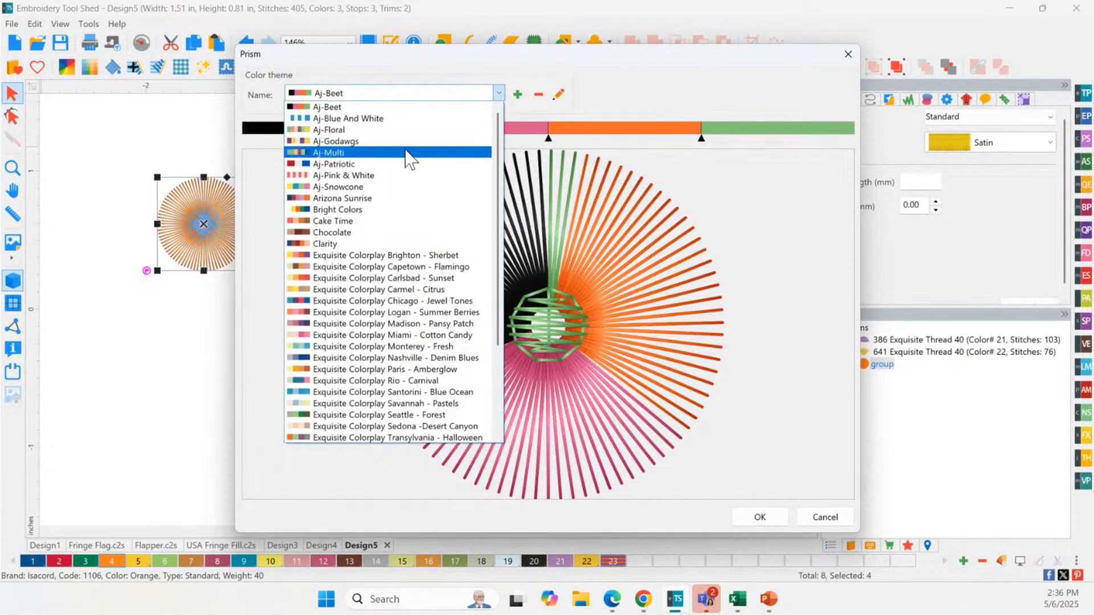
click(398, 130)
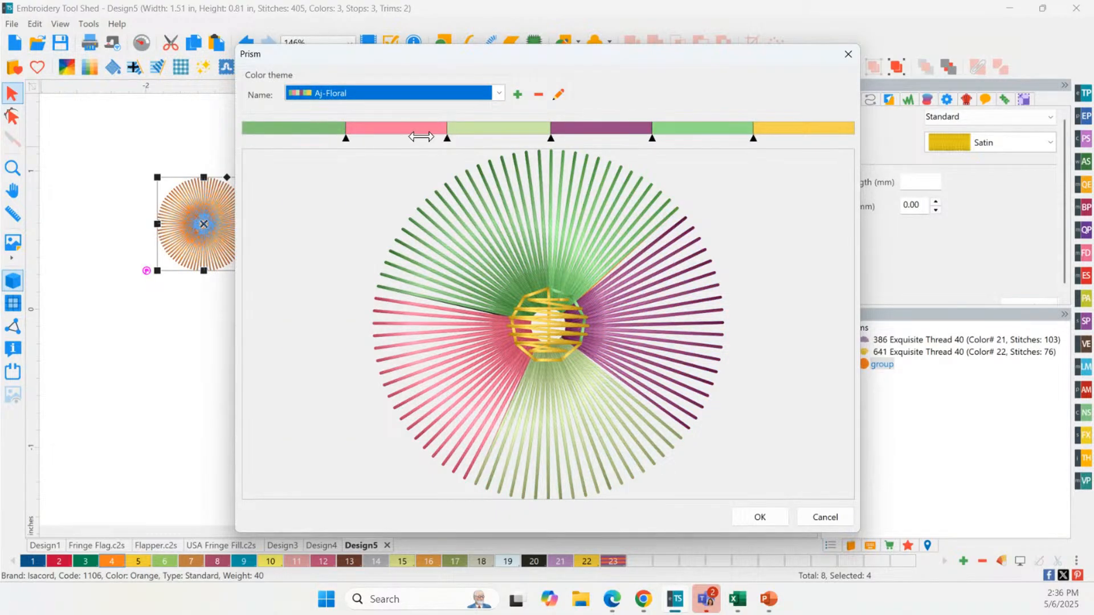
drag(421, 136, 376, 137)
drag(525, 137, 474, 137)
drag(655, 135, 559, 136)
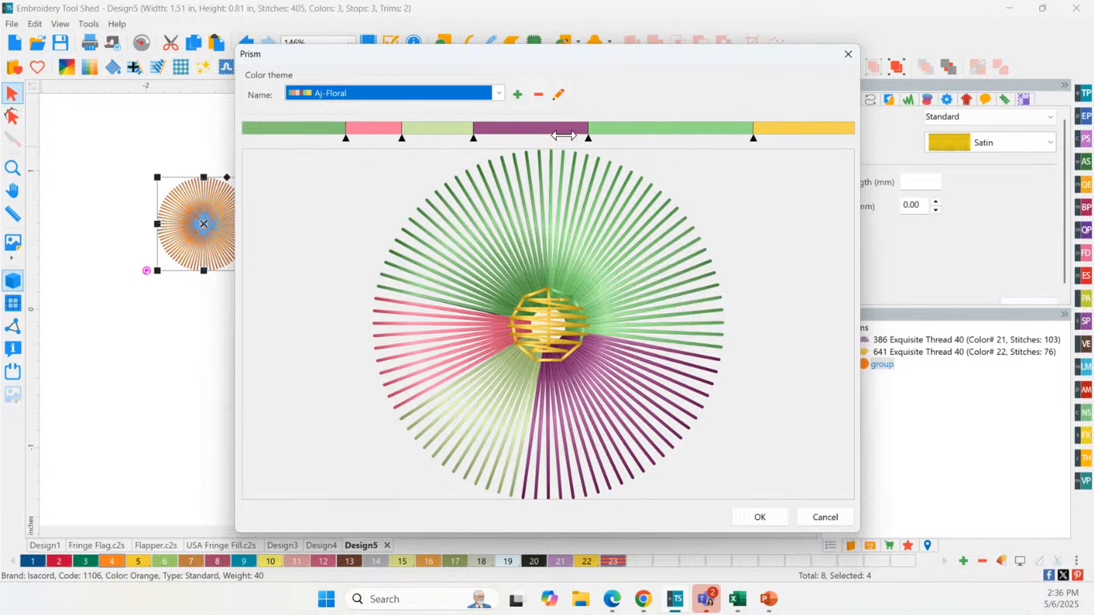
drag(754, 137, 612, 138)
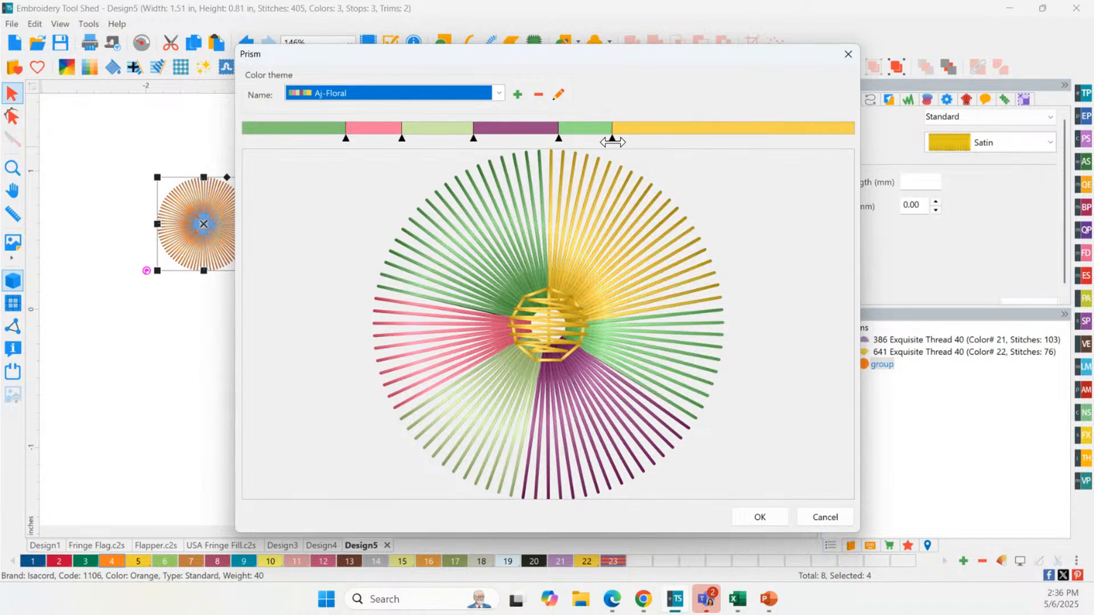
Preview the Exquisite Colorplay Santorini - Blue Ocean, Exquisite Colorplay Monterey - Fresh and Aj-Multi themes on the pompom, and cancel the Prism recoloring
click(389, 95)
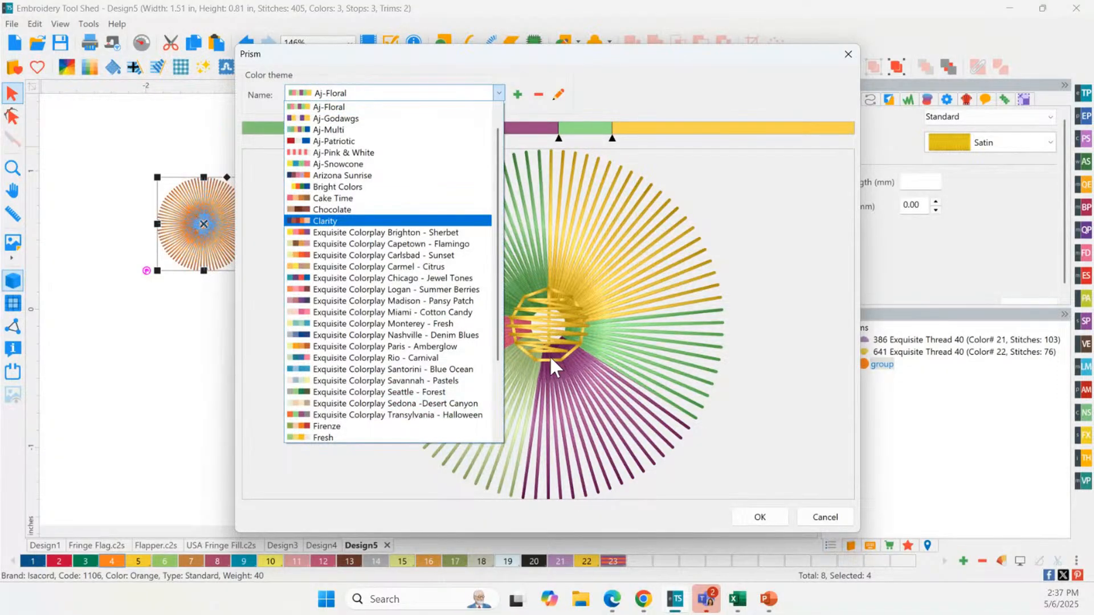
click(349, 369)
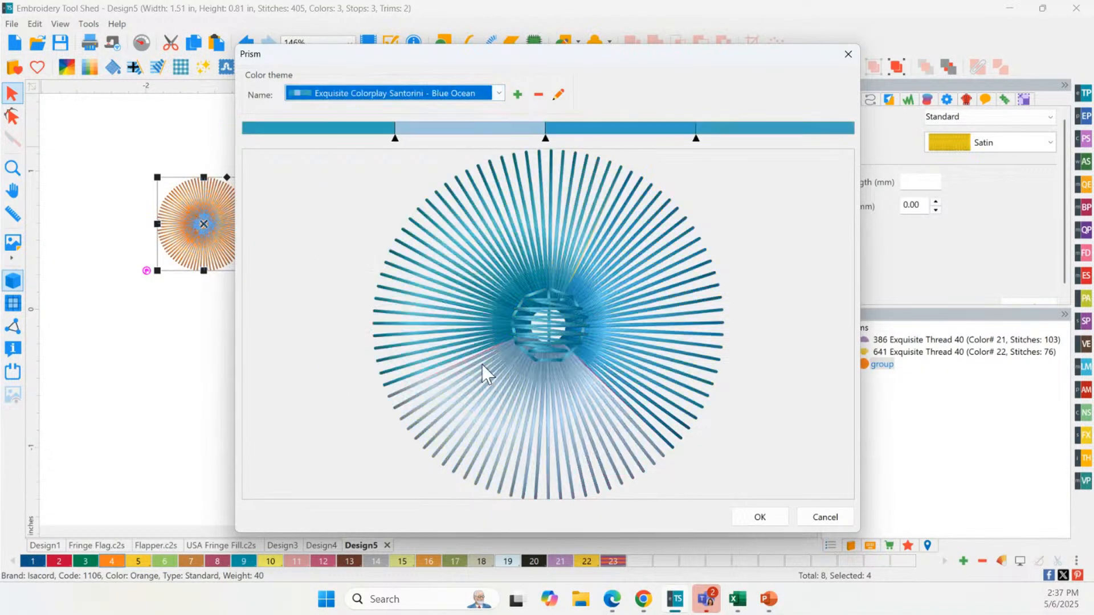
click(416, 94)
click(361, 233)
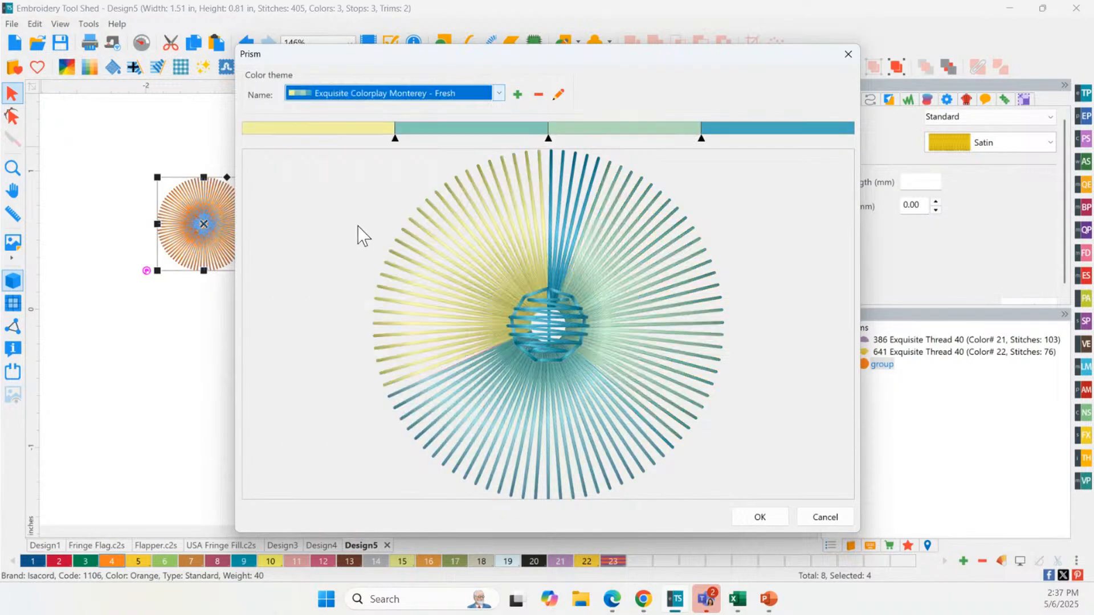
click(386, 98)
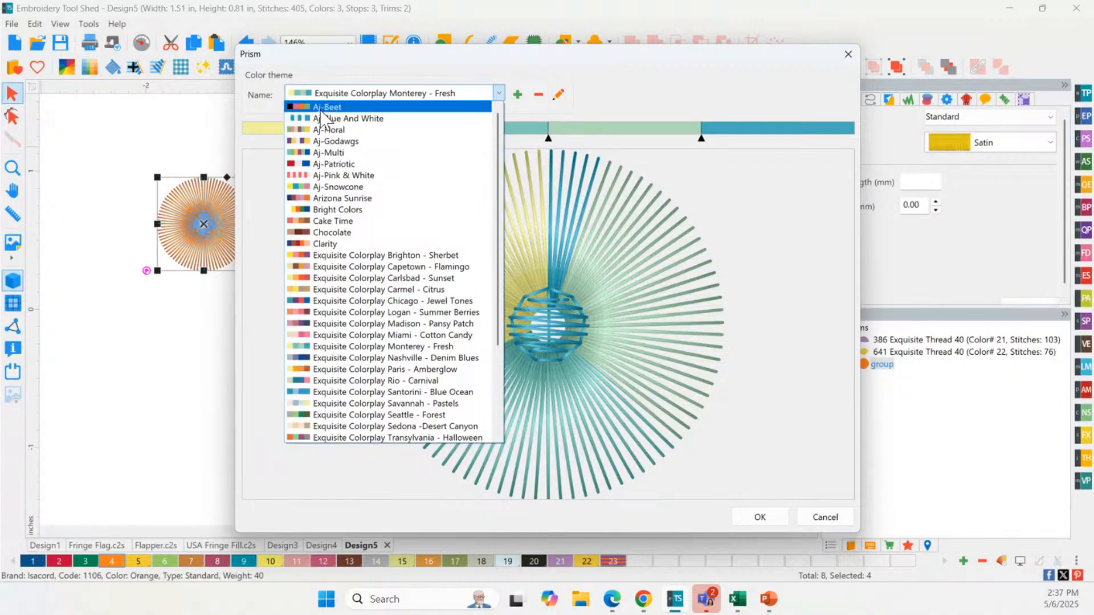
click(346, 153)
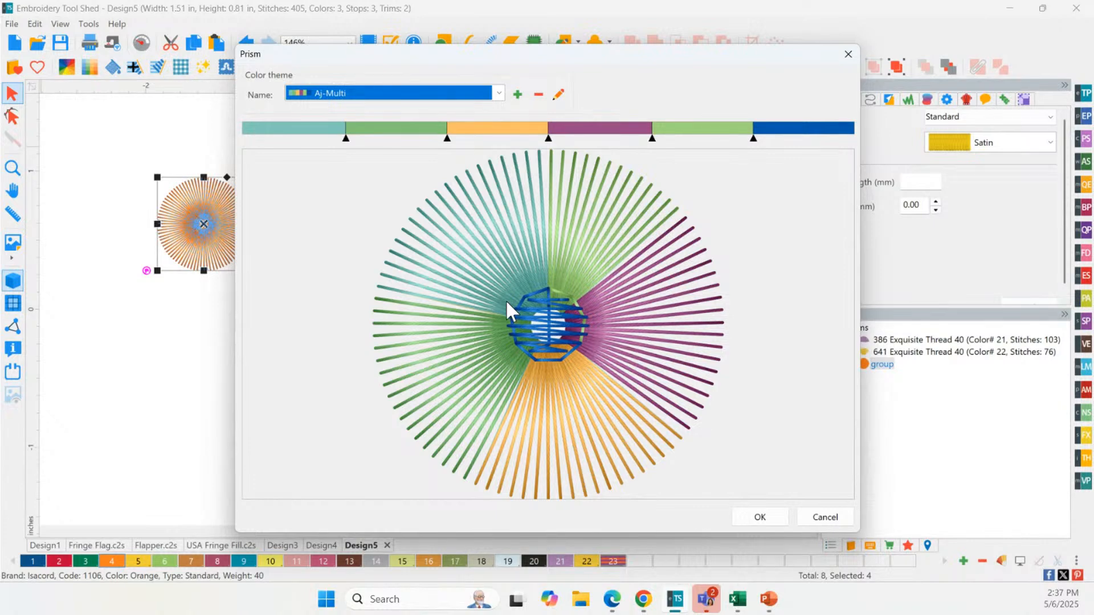
click(826, 517)
click(435, 325)
Apply the Aj-Multi color theme to the pompom with Prism and deselect it
click(204, 228)
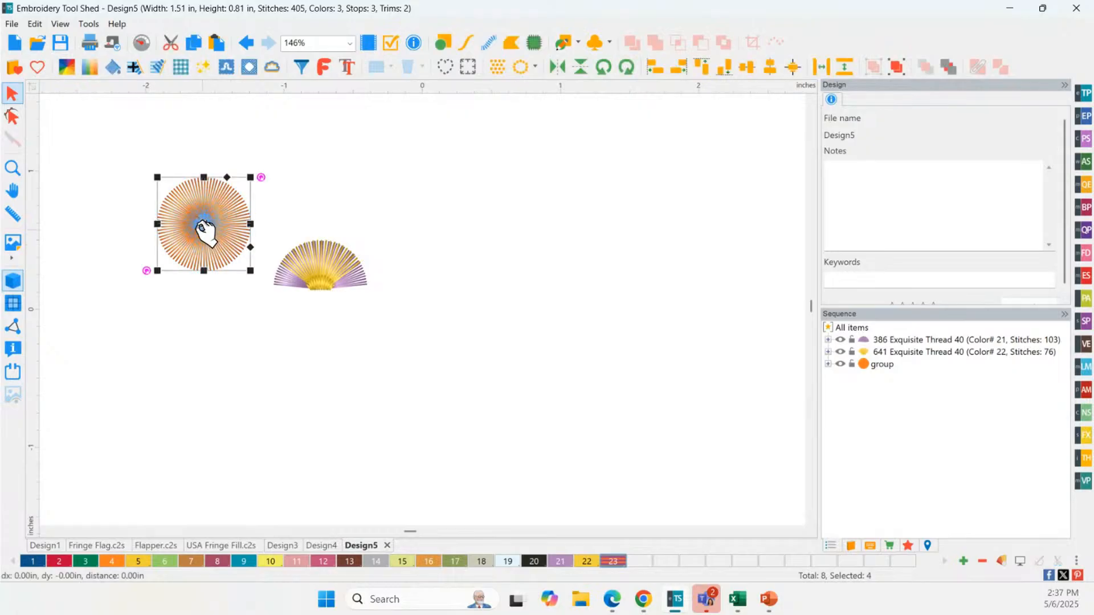
click(67, 67)
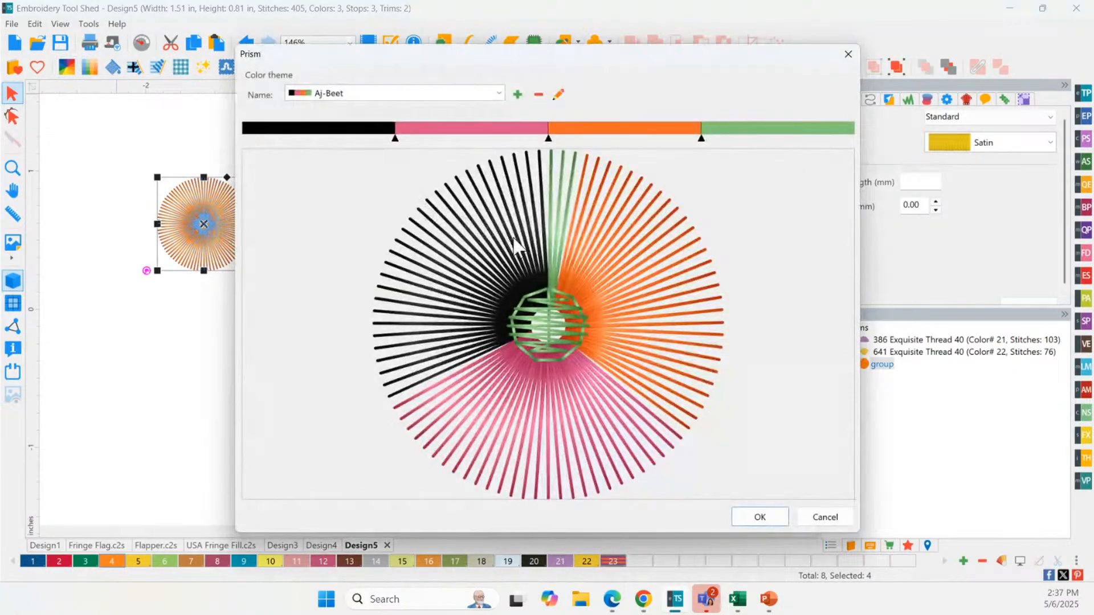
click(447, 94)
click(403, 152)
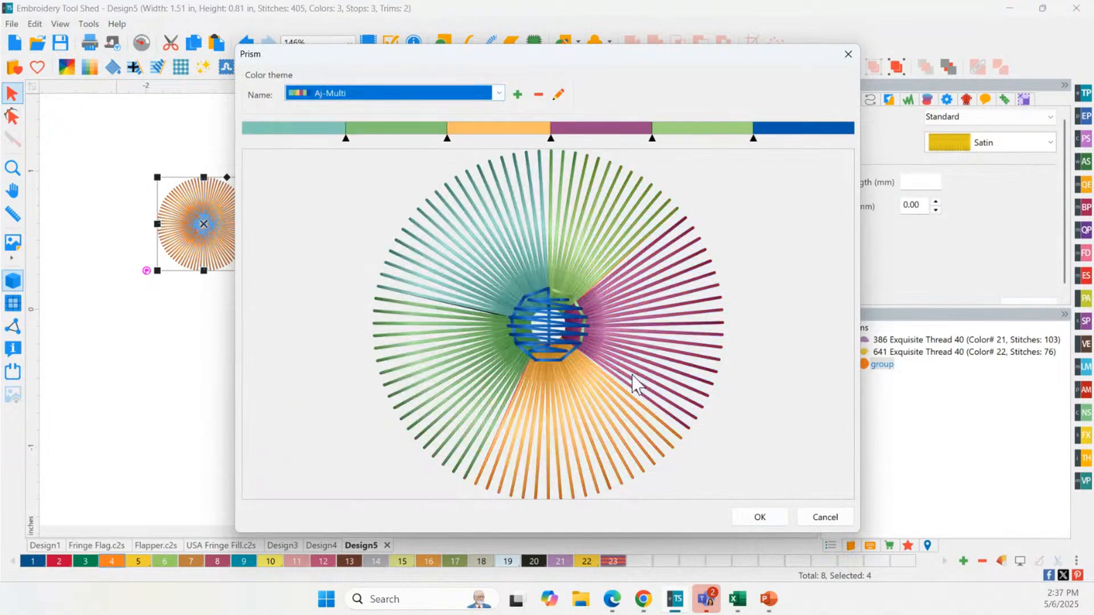
click(761, 516)
click(238, 357)
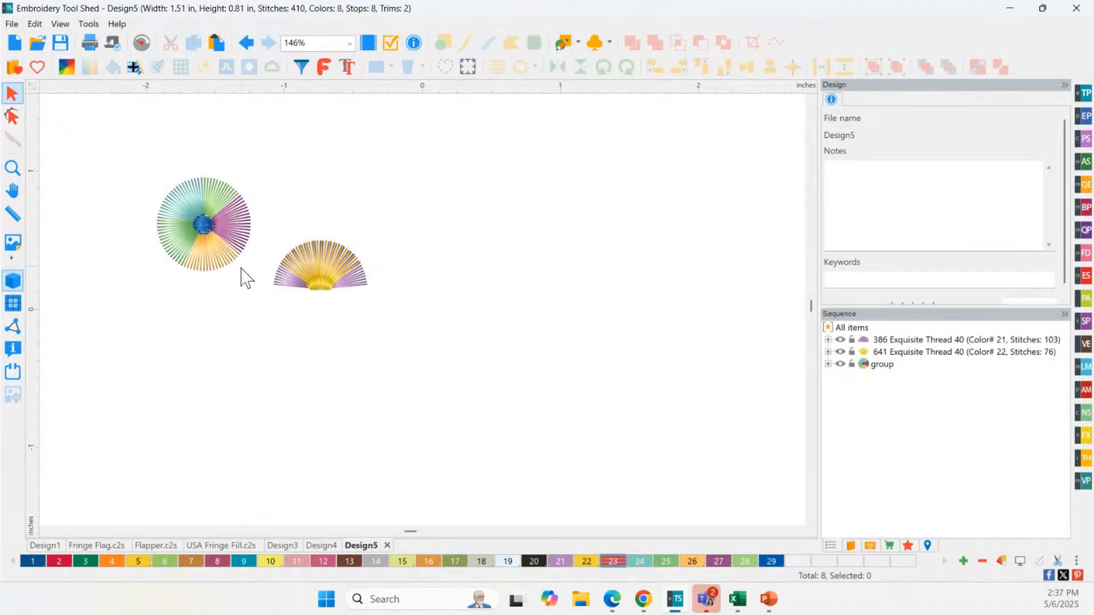
drag(143, 173, 282, 318)
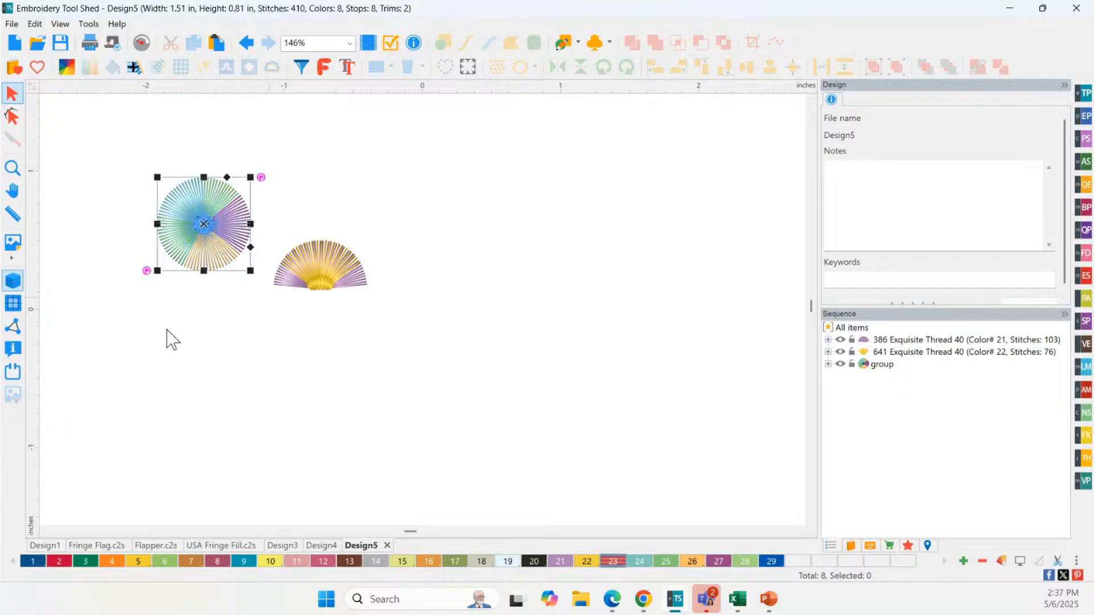
click(200, 344)
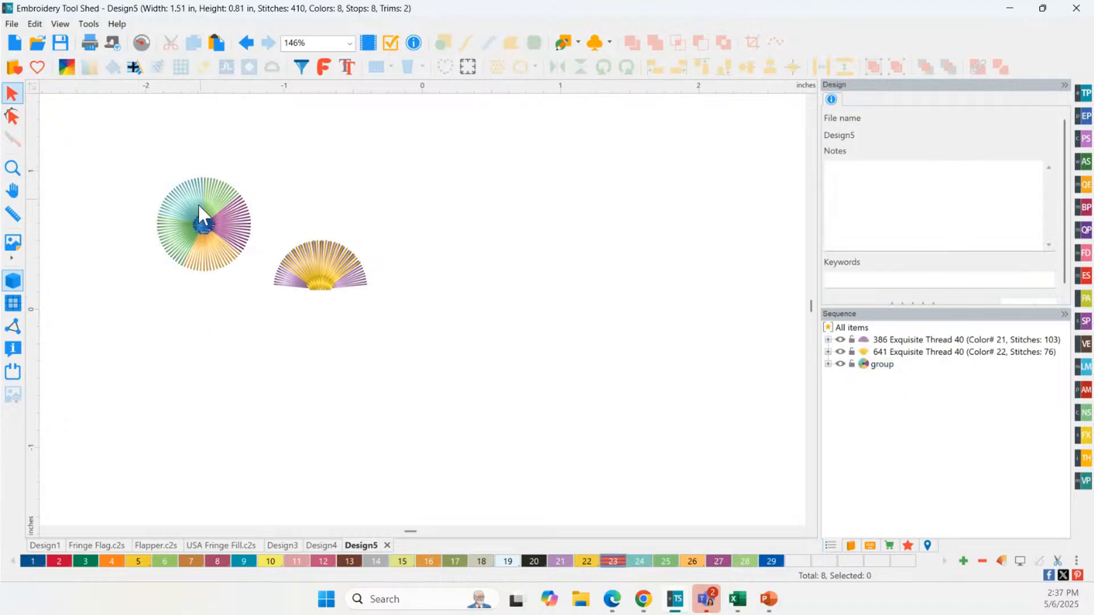
Run through the design's stitch-out simulation to the final stitch, close it and examine the multicolor pompom up close
click(143, 42)
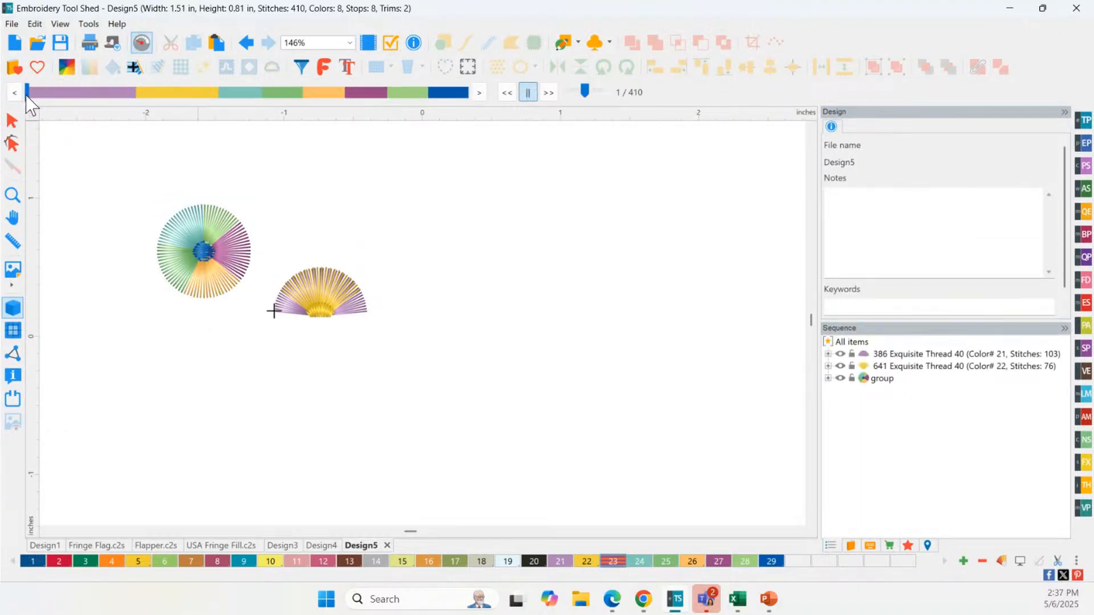
drag(27, 95, 420, 121)
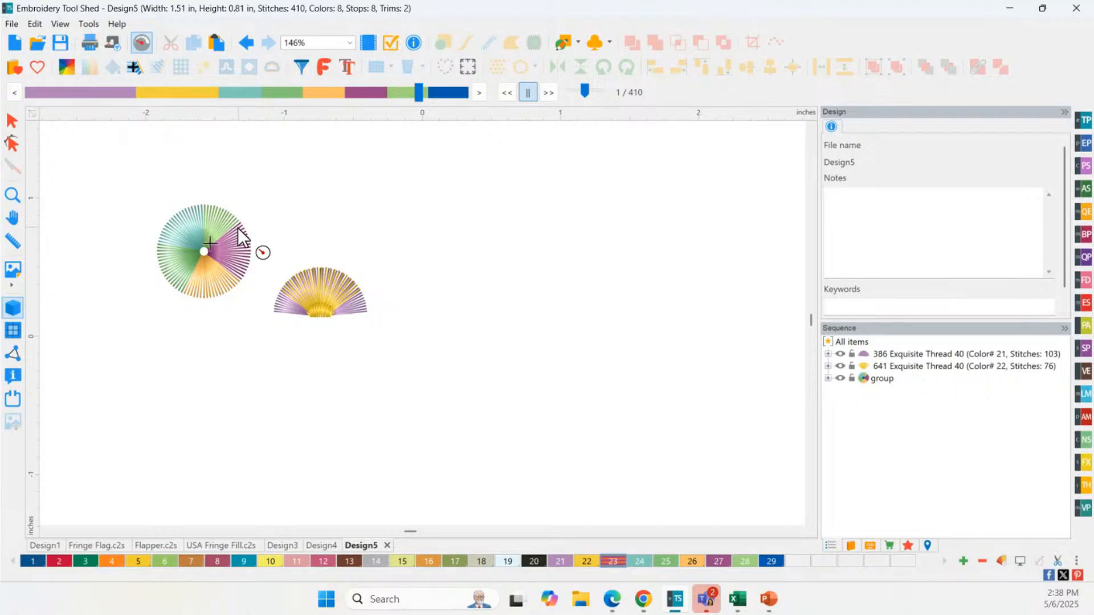
drag(422, 91, 472, 93)
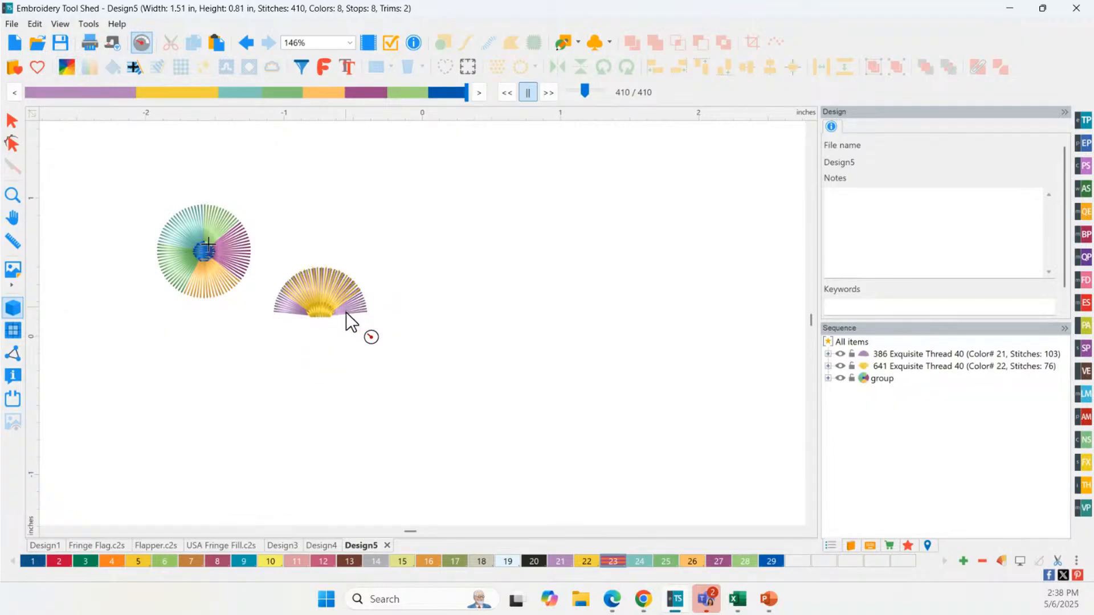
click(13, 193)
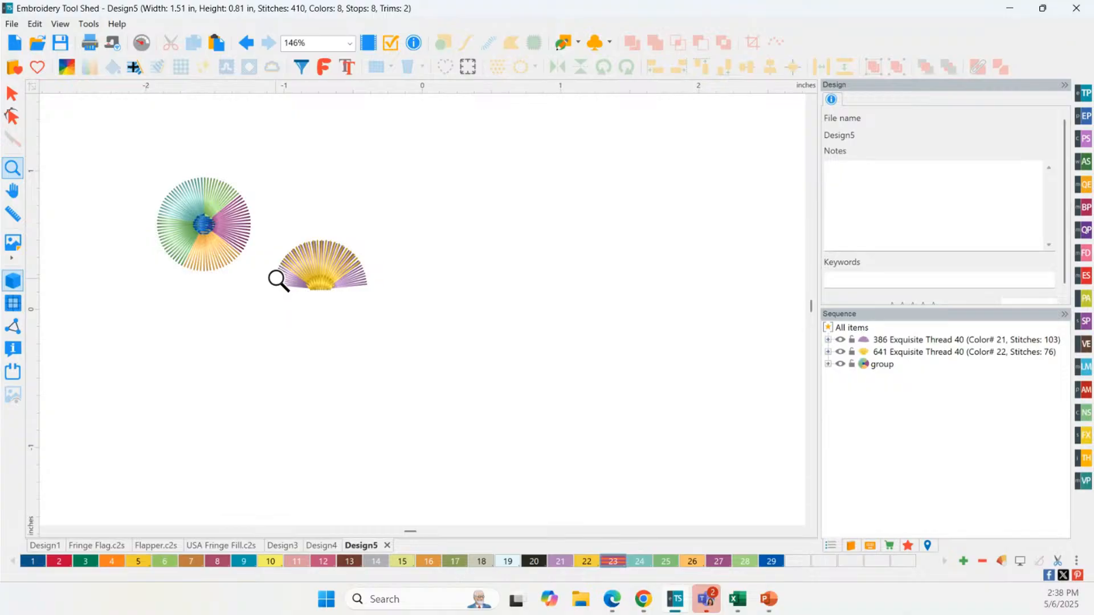
drag(133, 179, 294, 288)
scroll(412, 345, down, 2)
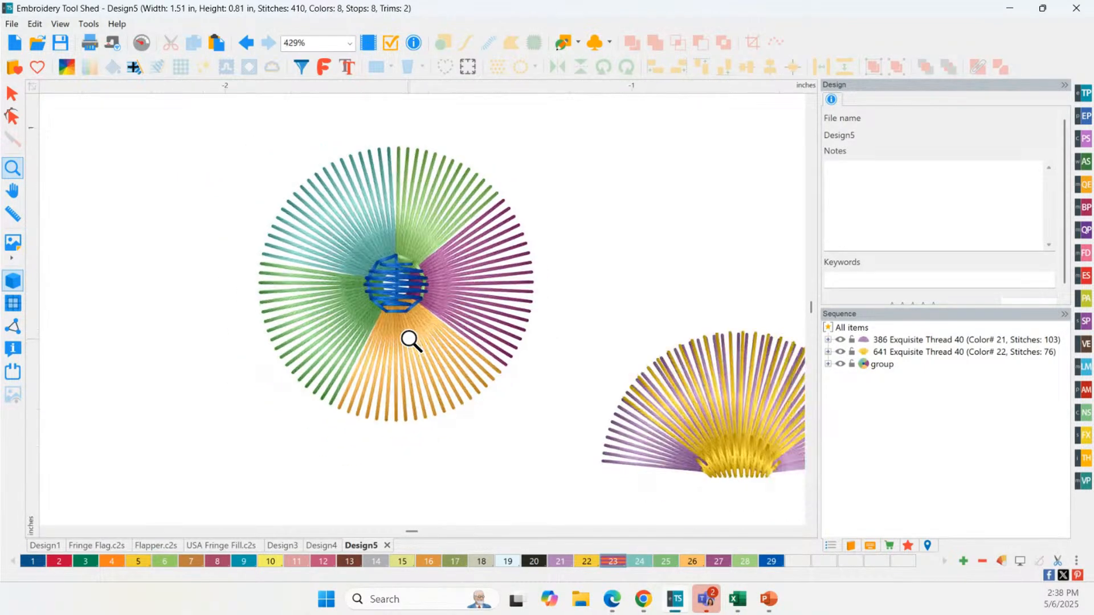
Undo the pompom's Aj-Multi theme recoloring and select the pompom
click(247, 43)
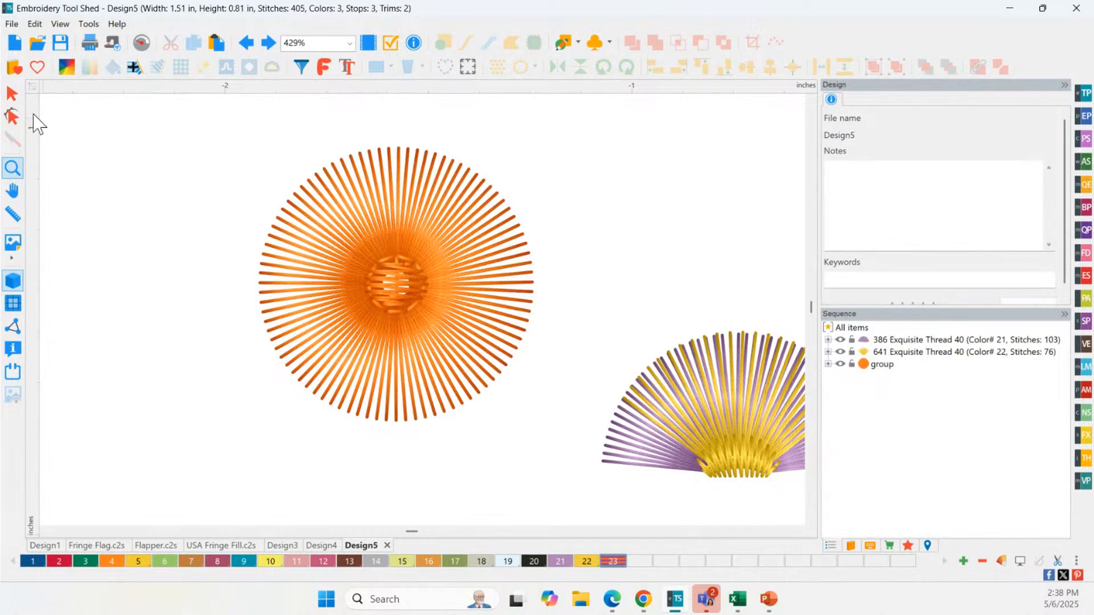
click(12, 95)
click(314, 276)
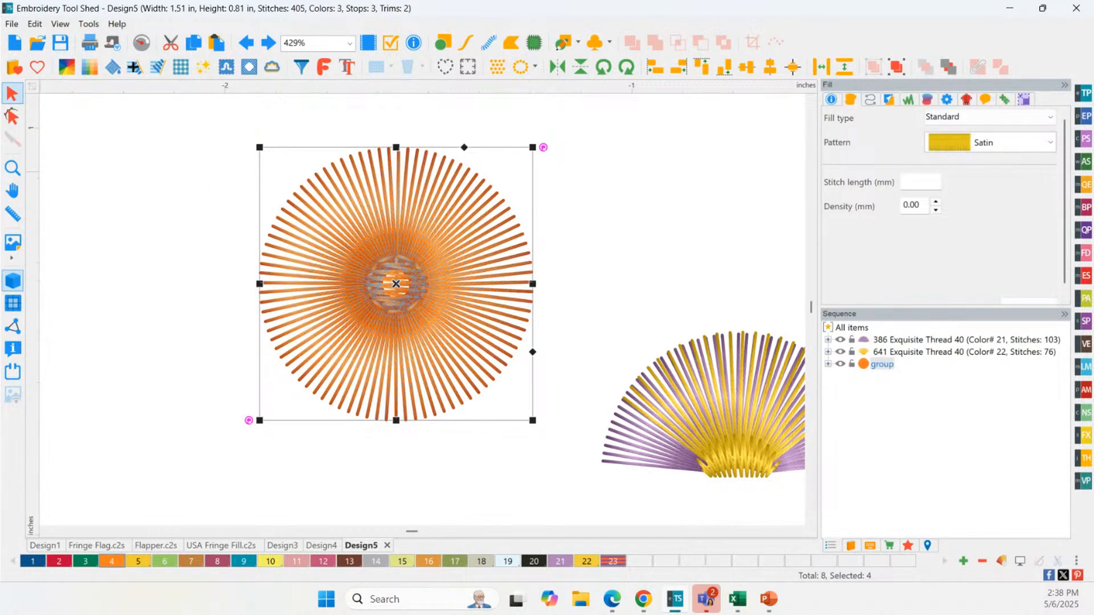
Switch the rulers from inches to metric and measure the pompom's stitch length from its outer edge to the center
click(15, 219)
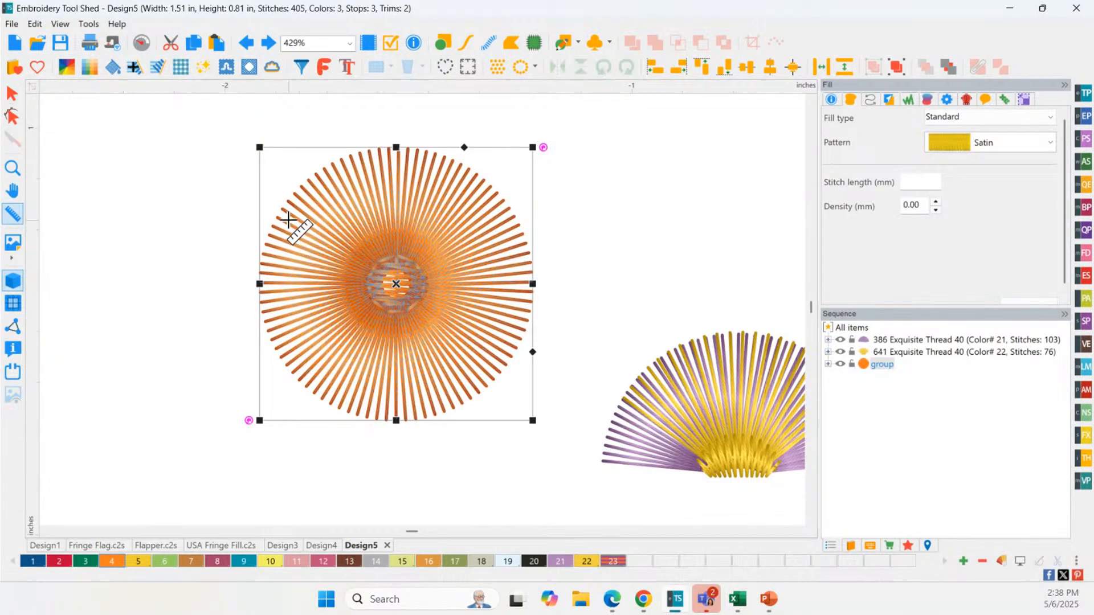
drag(274, 217, 386, 282)
right_click(380, 90)
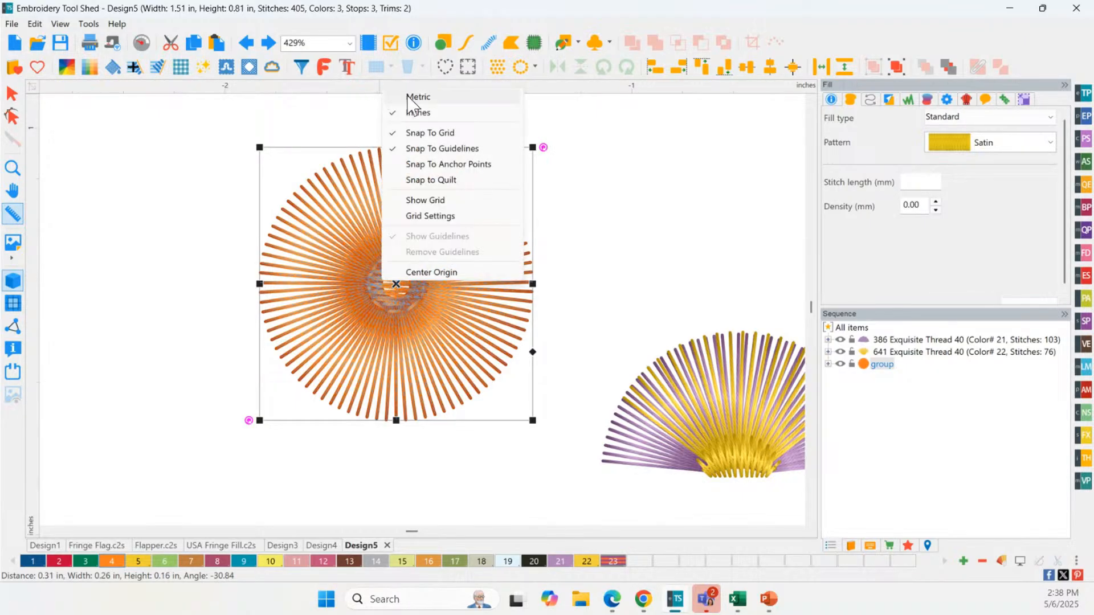
click(409, 99)
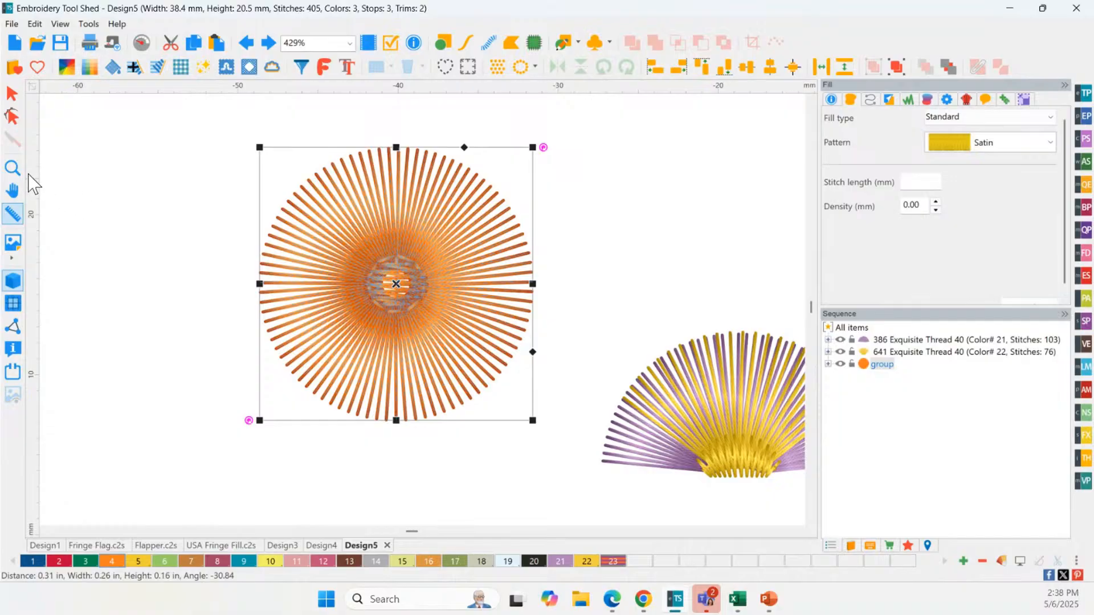
right_click(314, 91)
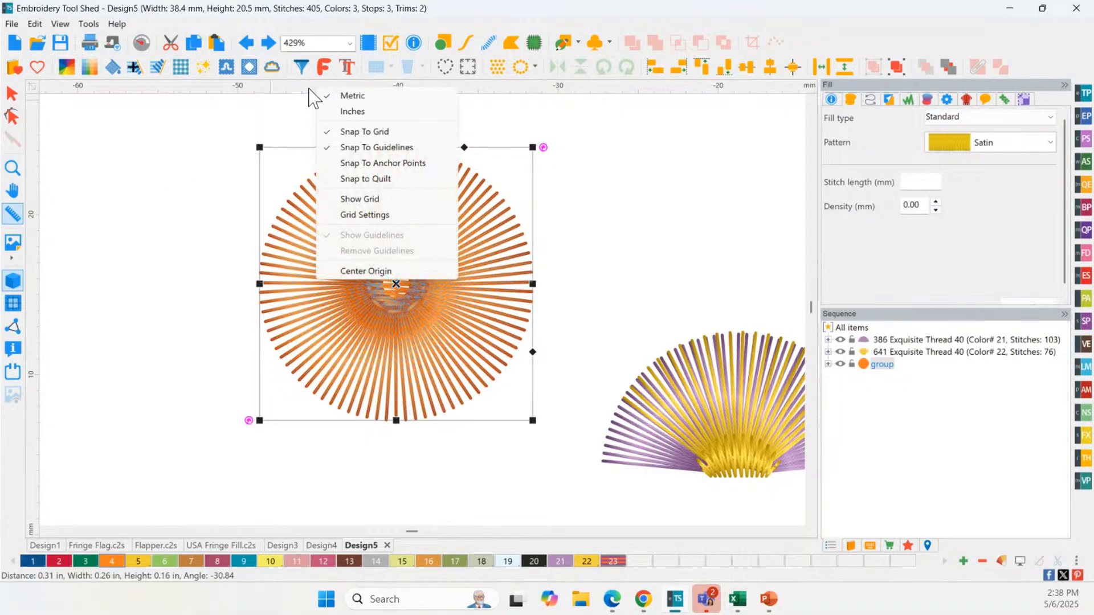
click(371, 97)
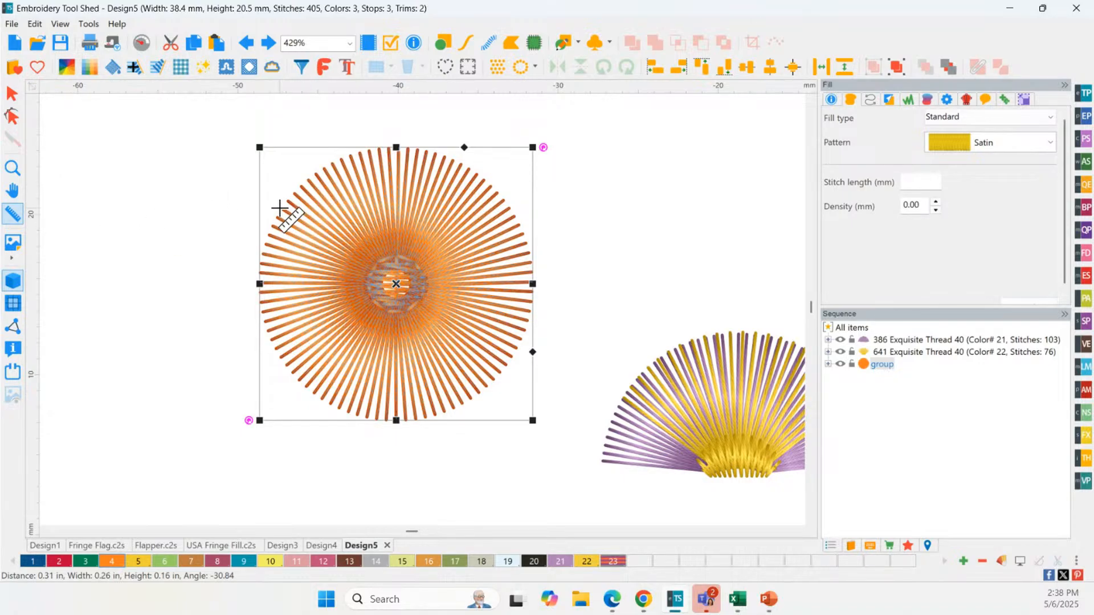
drag(280, 208, 386, 278)
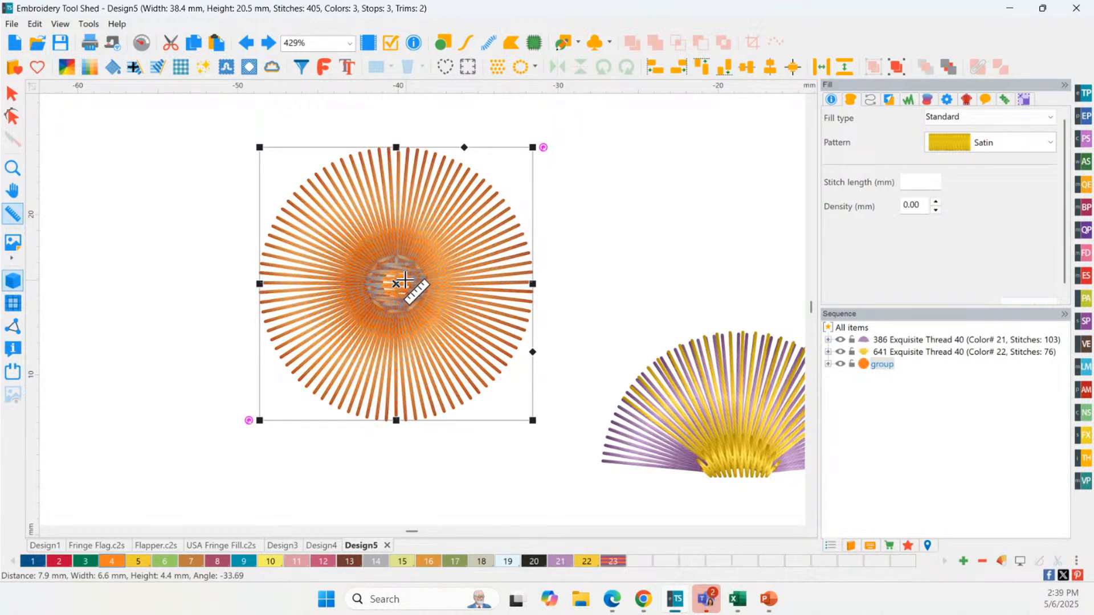
Try enlarging the pompom proportionally to about 22.8 mm across and measure its stitch length from outer edge to center
click(12, 93)
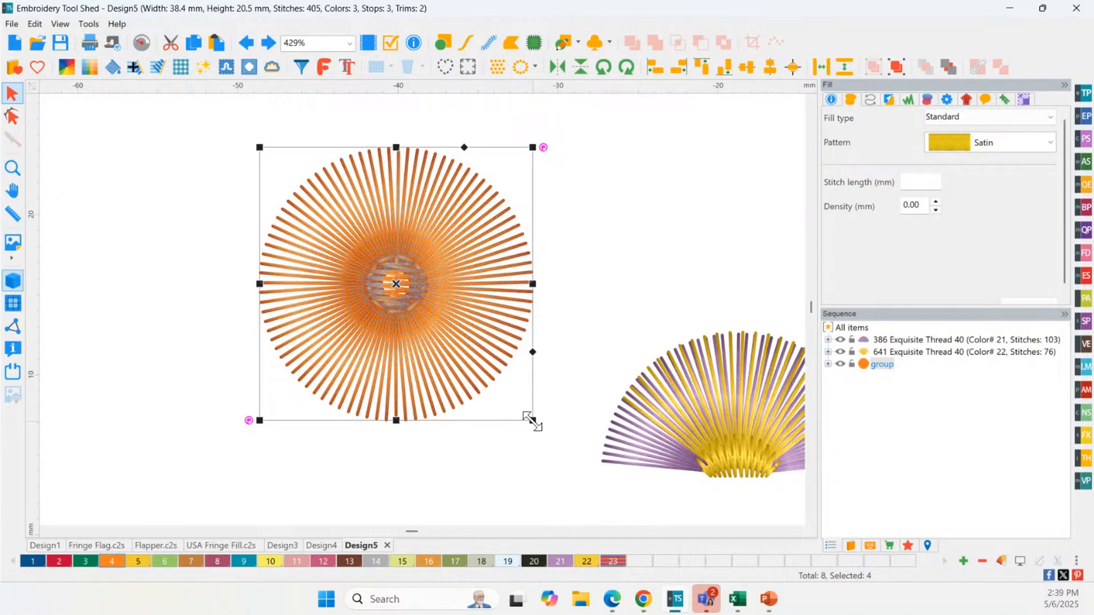
drag(529, 420, 612, 528)
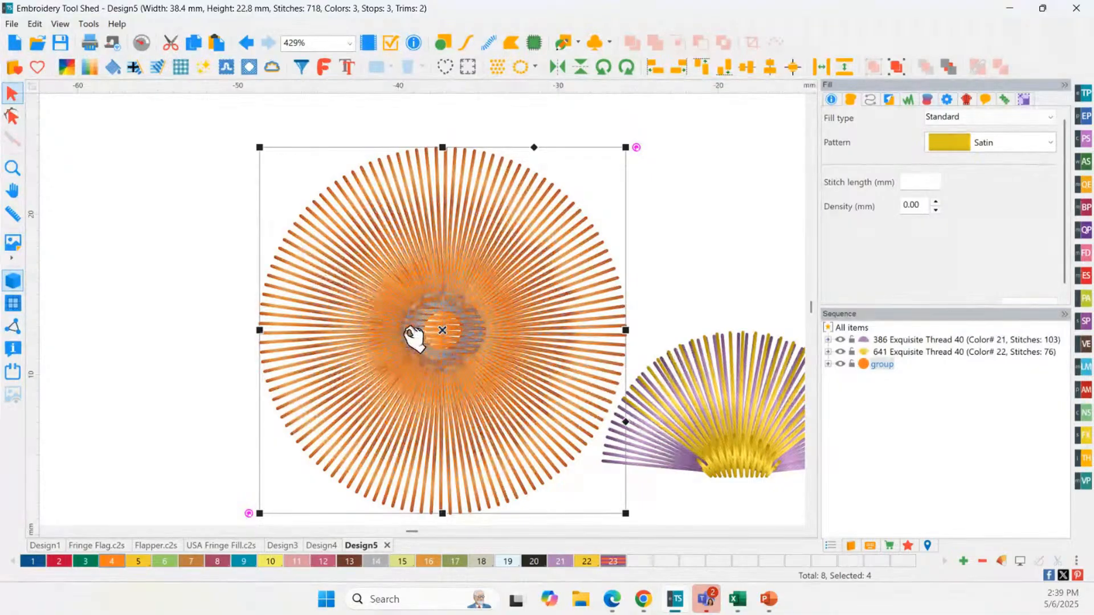
click(12, 214)
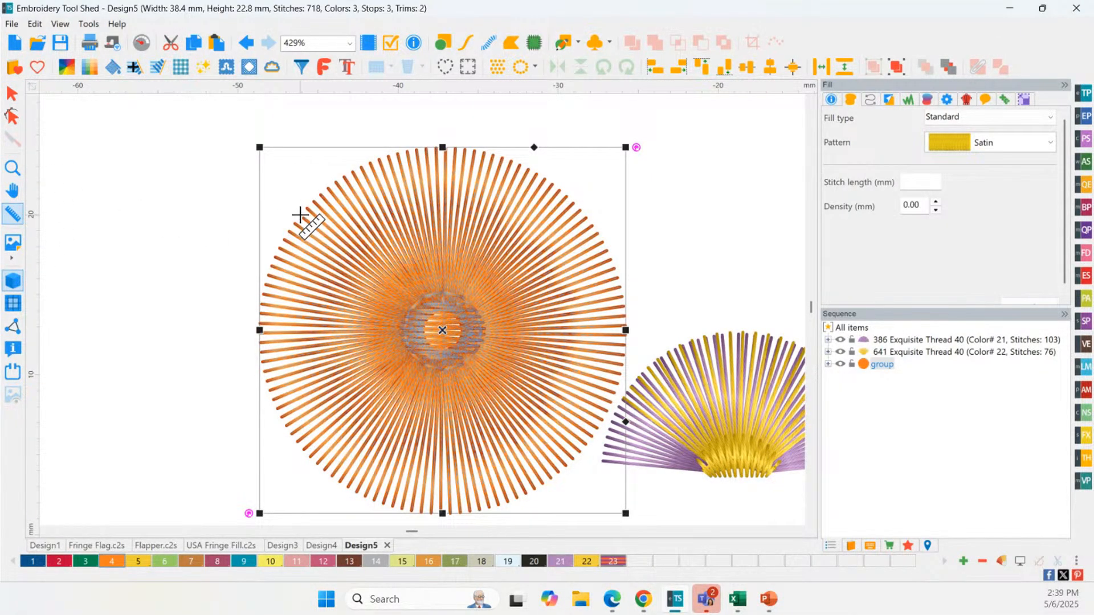
drag(300, 215, 431, 322)
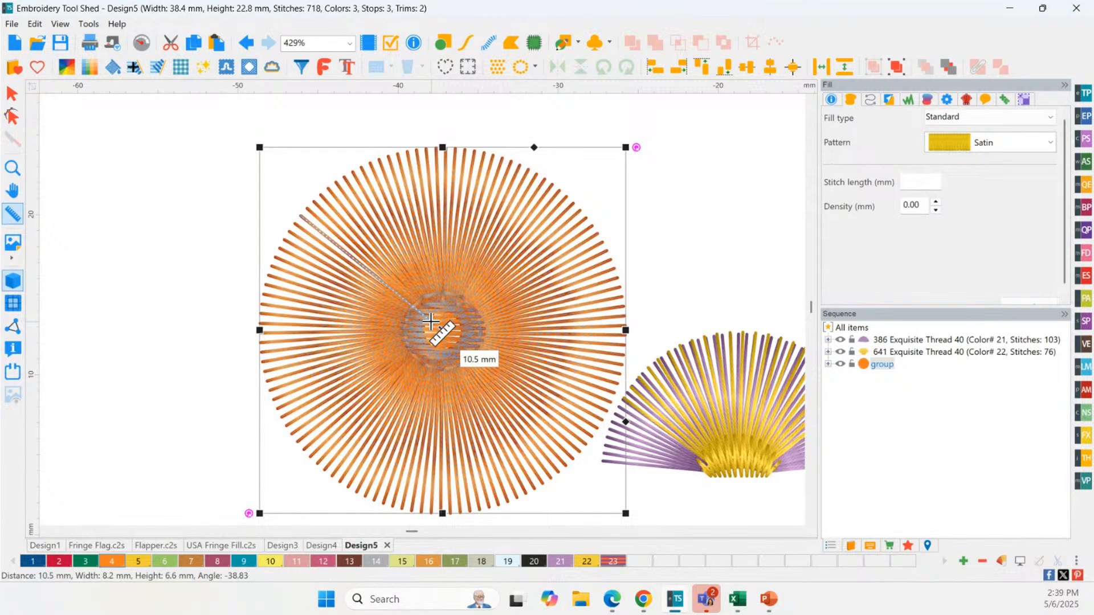
drag(431, 322, 431, 323)
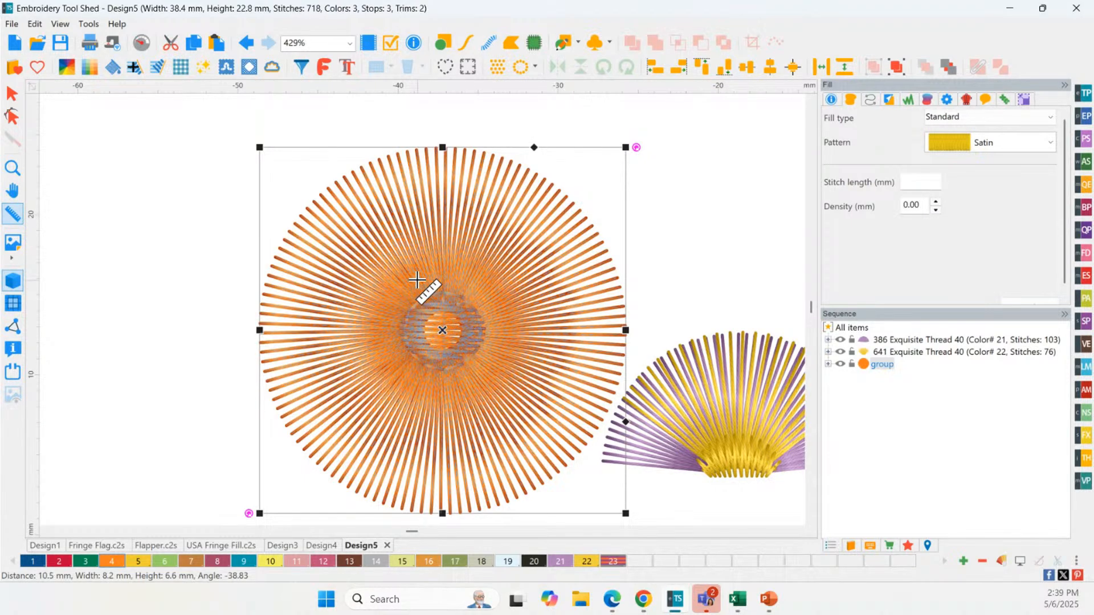
Undo the pompom's last enlargement
scroll(412, 281, down, 5)
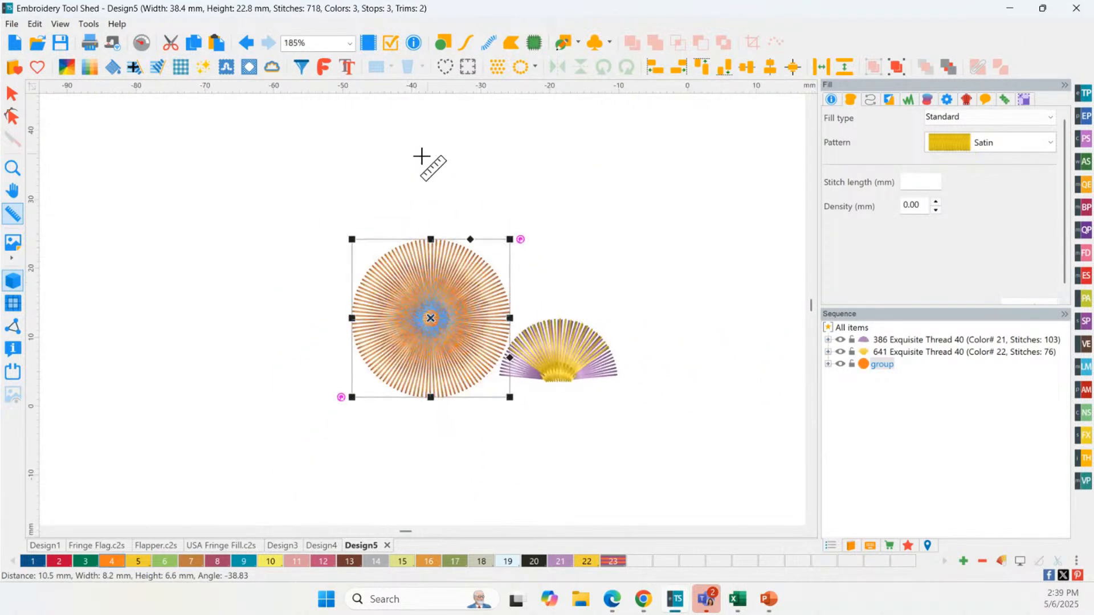
scroll(450, 328, down, 3)
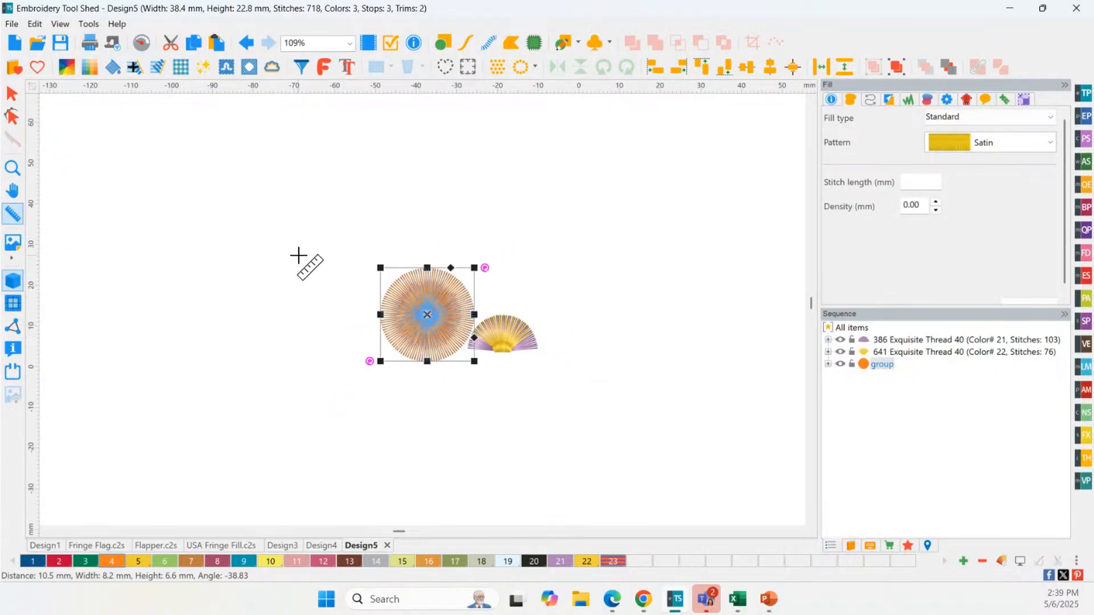
key(ctrl+z)
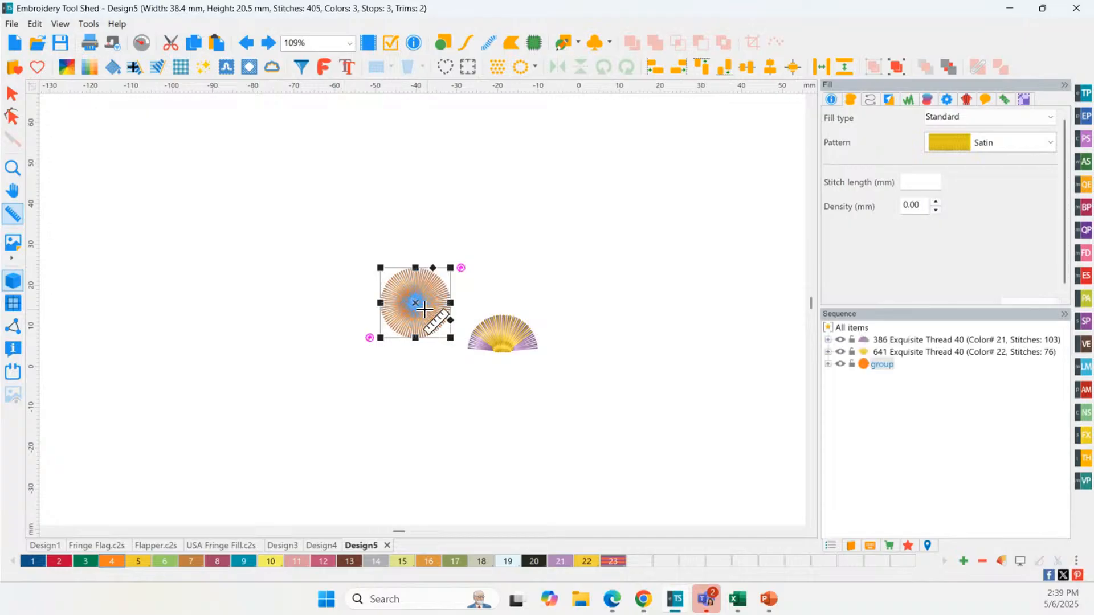
double_click(18, 173)
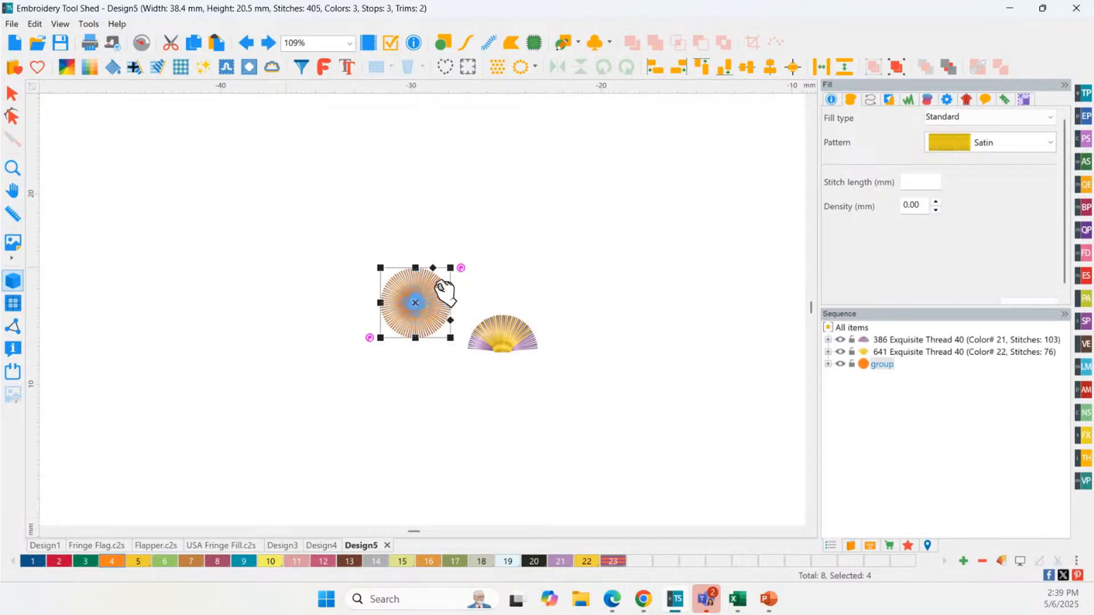
scroll(517, 376, down, 3)
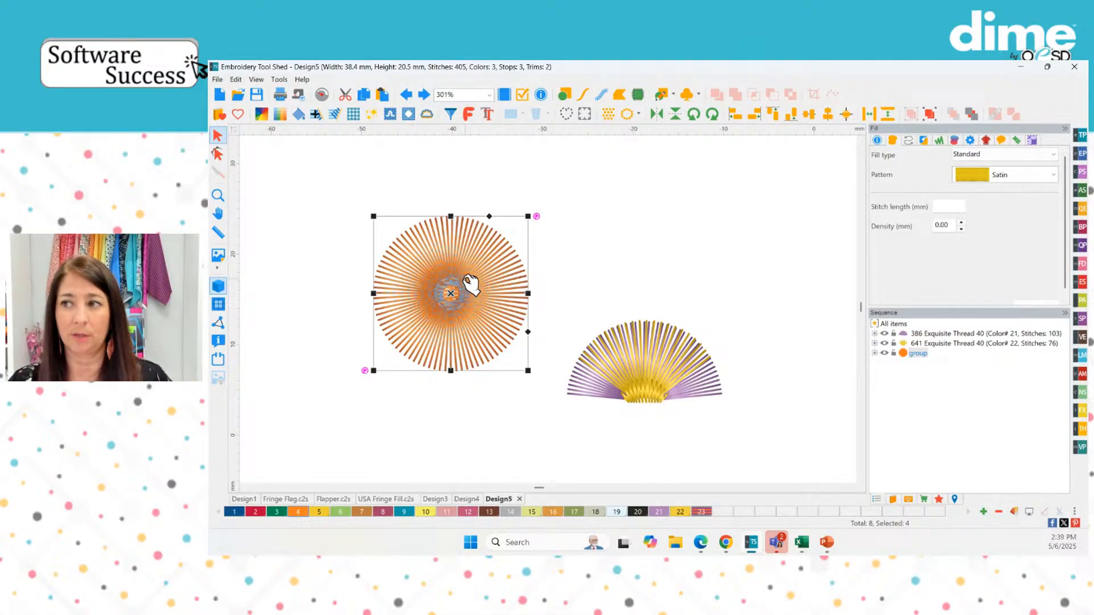
Choose the Straight-M fringe shape and place it about 10 mm square above the fan
click(315, 115)
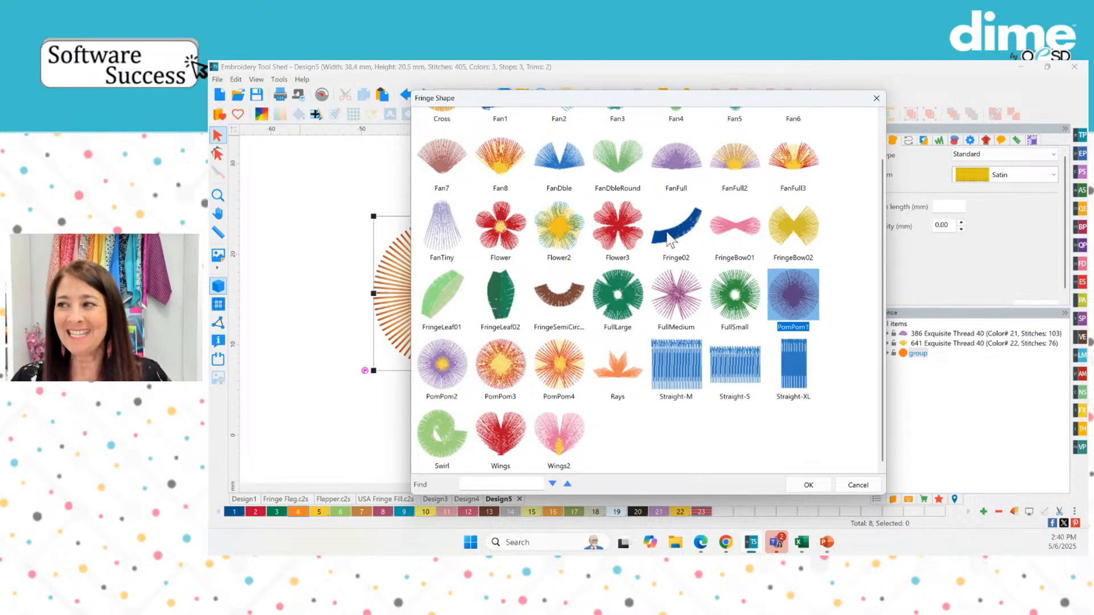
click(735, 365)
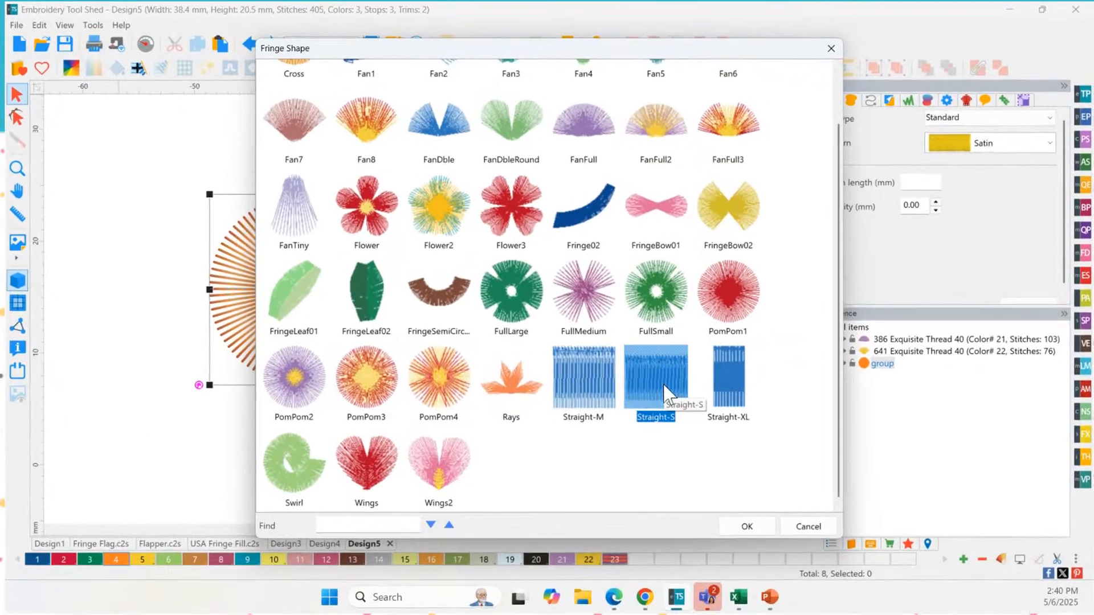
click(740, 397)
click(645, 381)
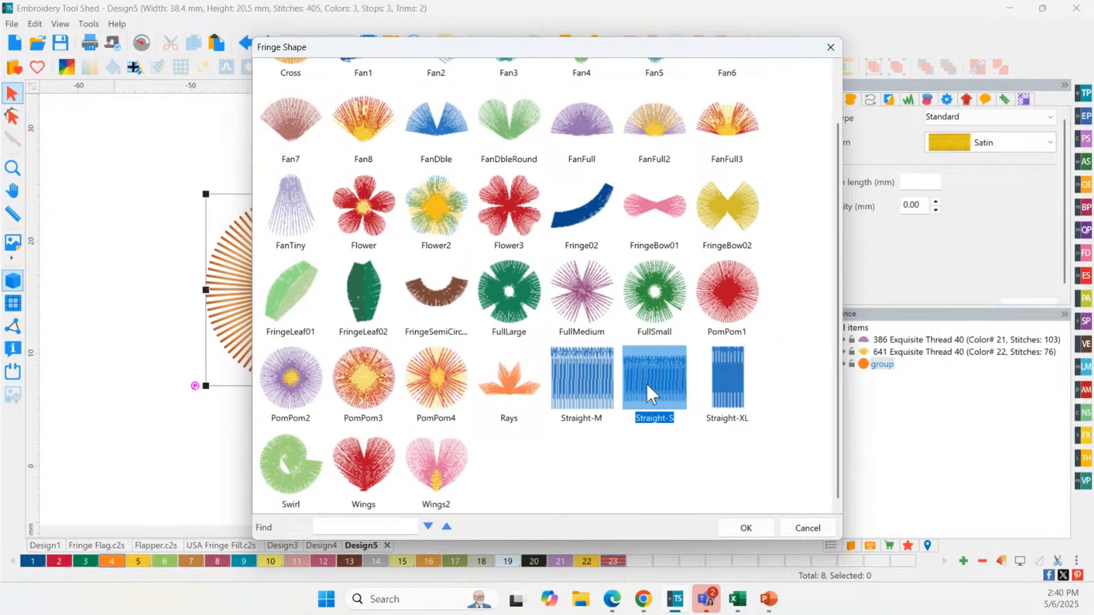
click(733, 380)
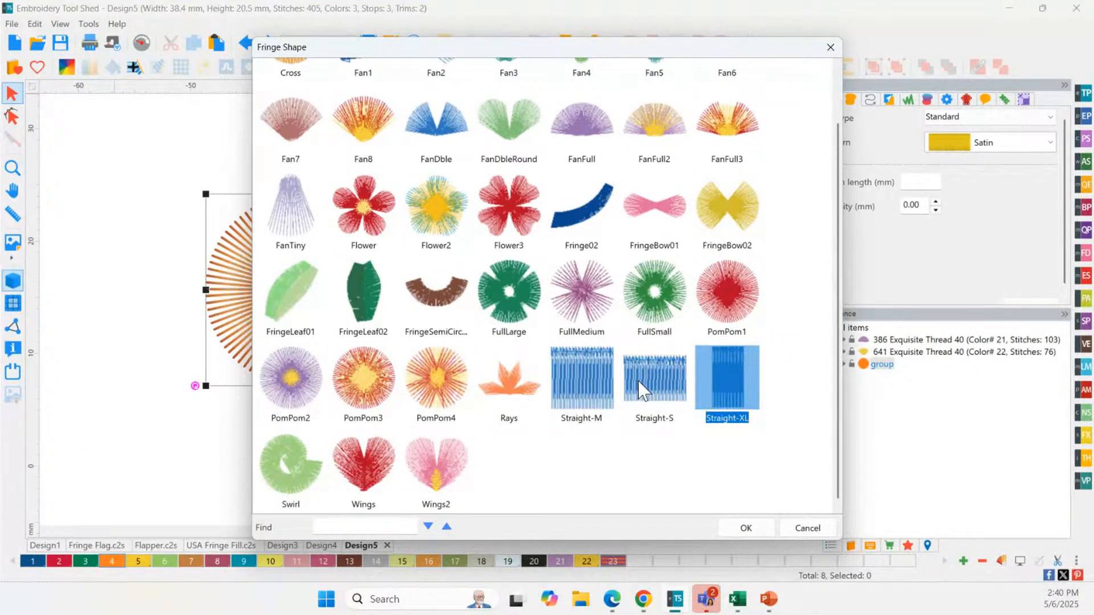
click(581, 381)
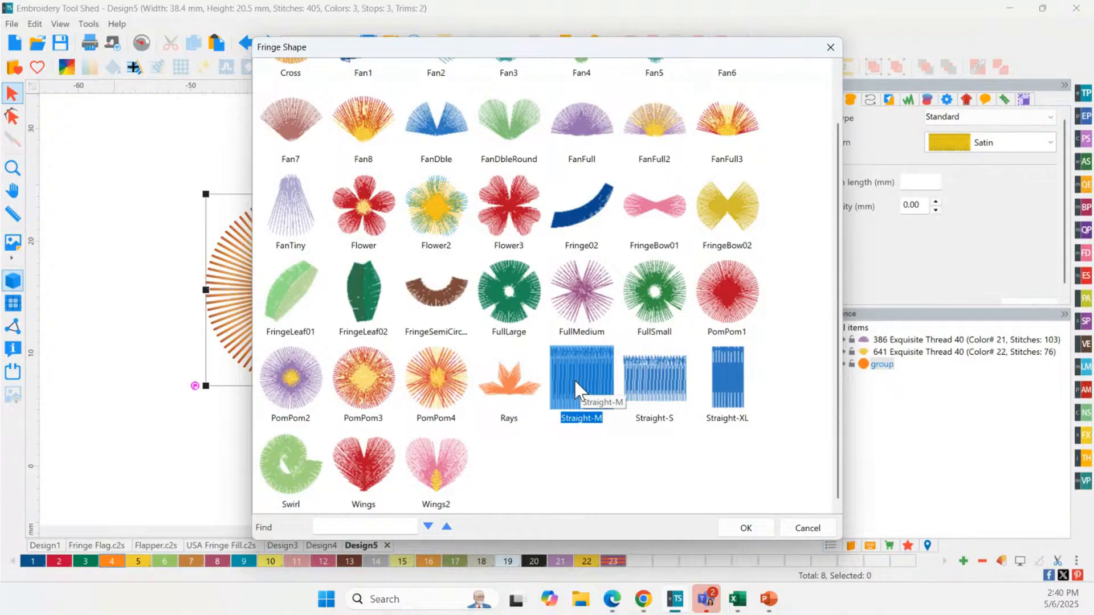
double_click(573, 379)
drag(469, 157, 580, 303)
key(ctrl+z)
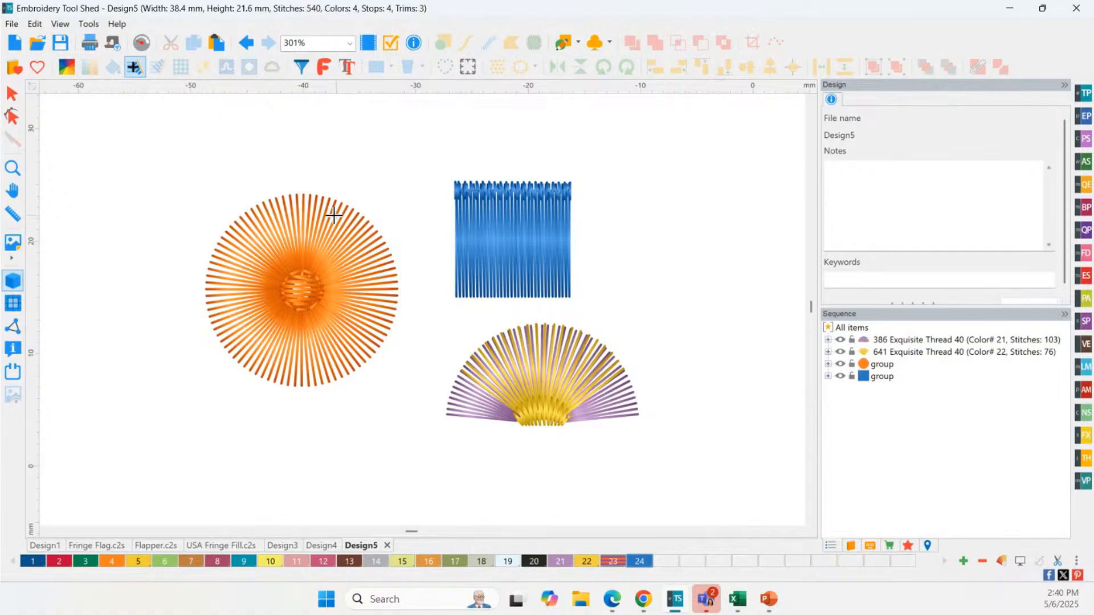
Try stretching the straight fringe upward to about 15 mm tall, and undo the height change
click(12, 92)
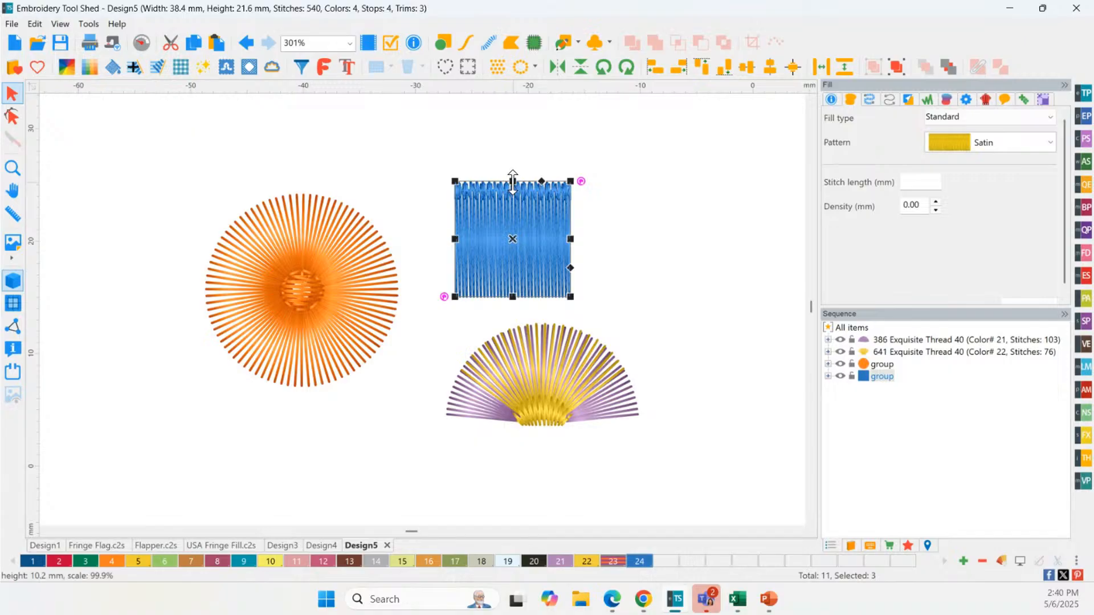
drag(513, 181, 513, 124)
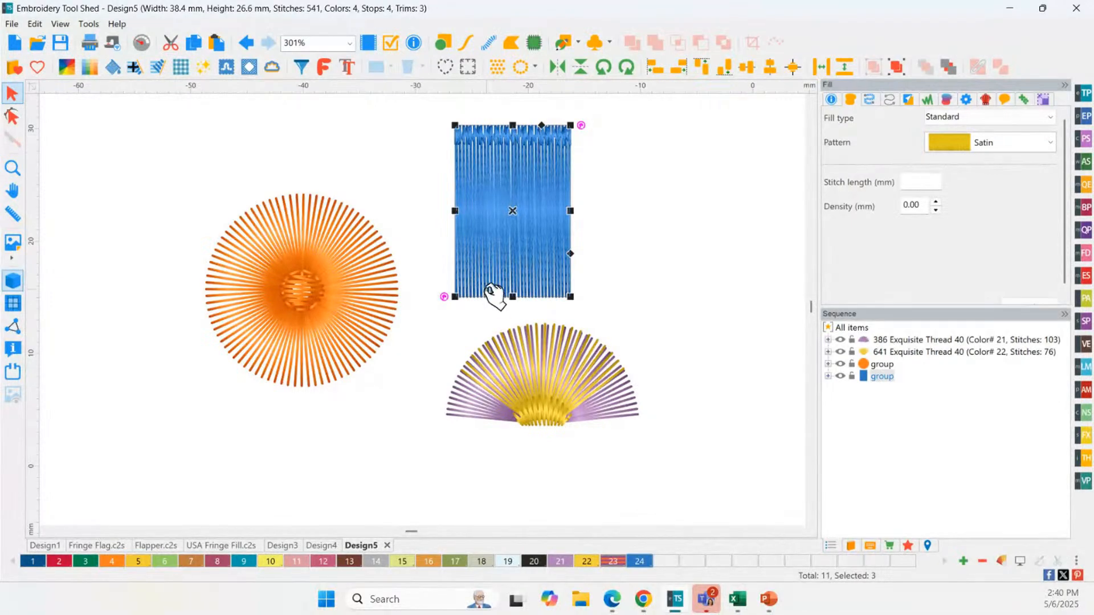
click(245, 43)
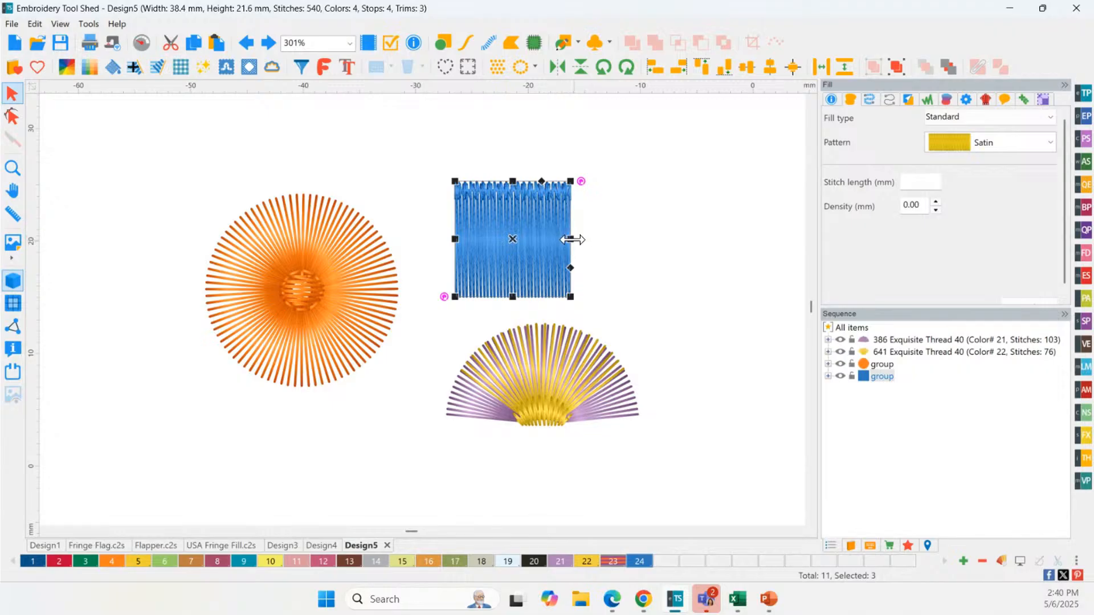
Widen the straight fringe sideways in two stages to about 55 mm, and deselect it
drag(573, 240, 763, 250)
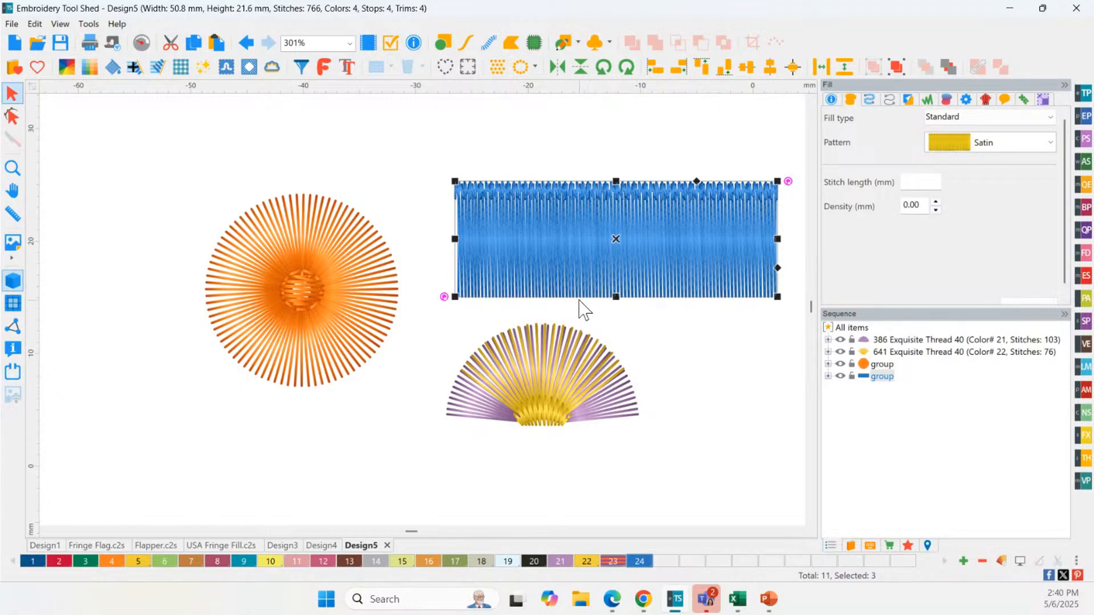
scroll(593, 261, down, 2)
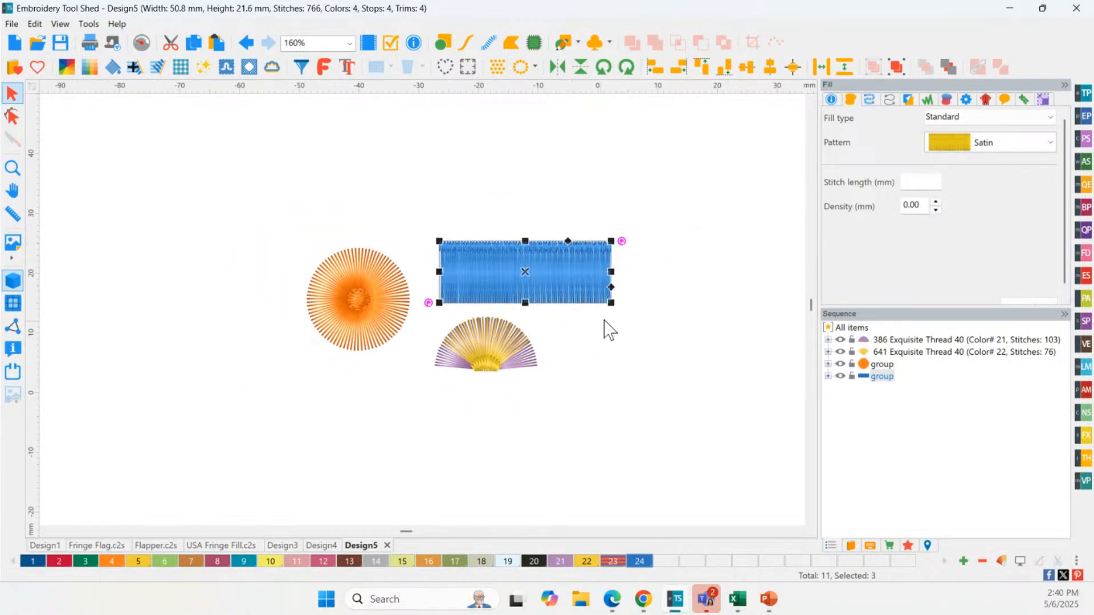
click(681, 282)
scroll(580, 277, down, 2)
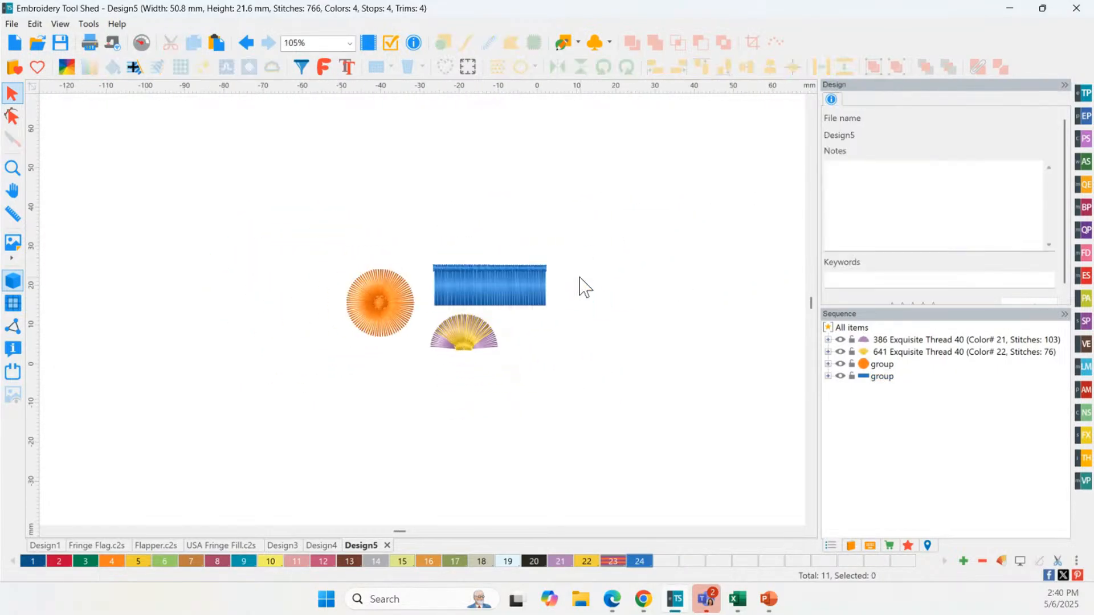
click(505, 289)
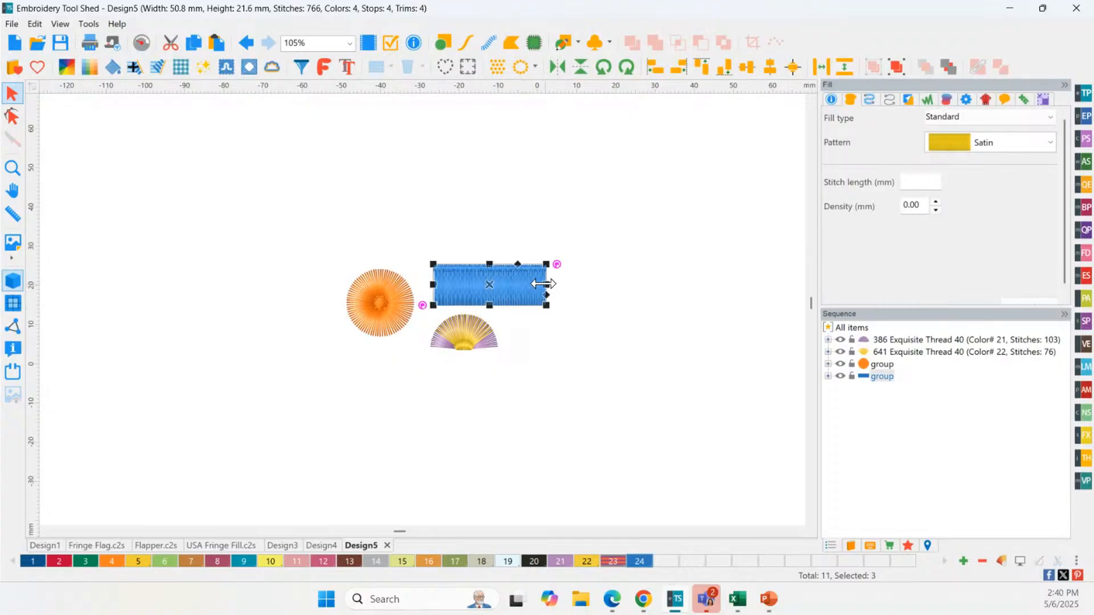
drag(545, 284, 649, 284)
click(578, 362)
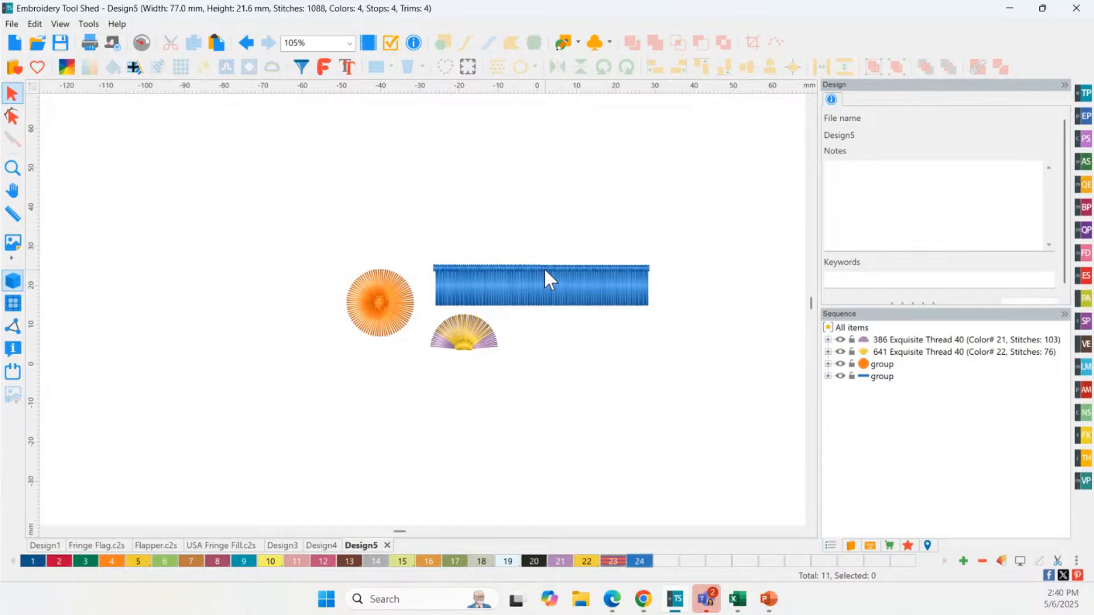
Select the widened straight fringe and switch to the Chrome browser
click(489, 292)
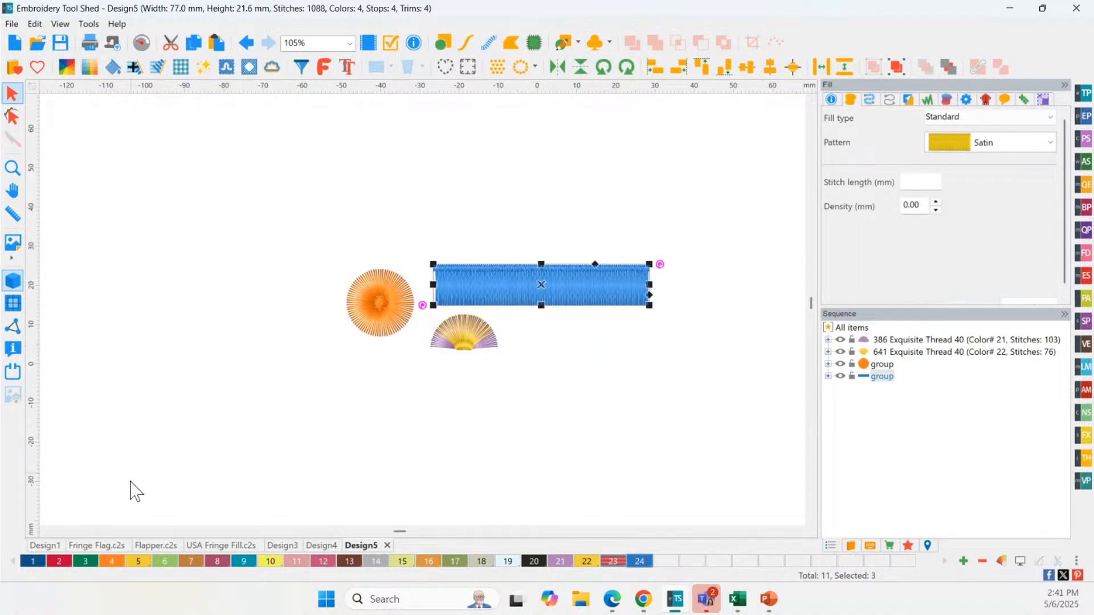
key(alt+Tab)
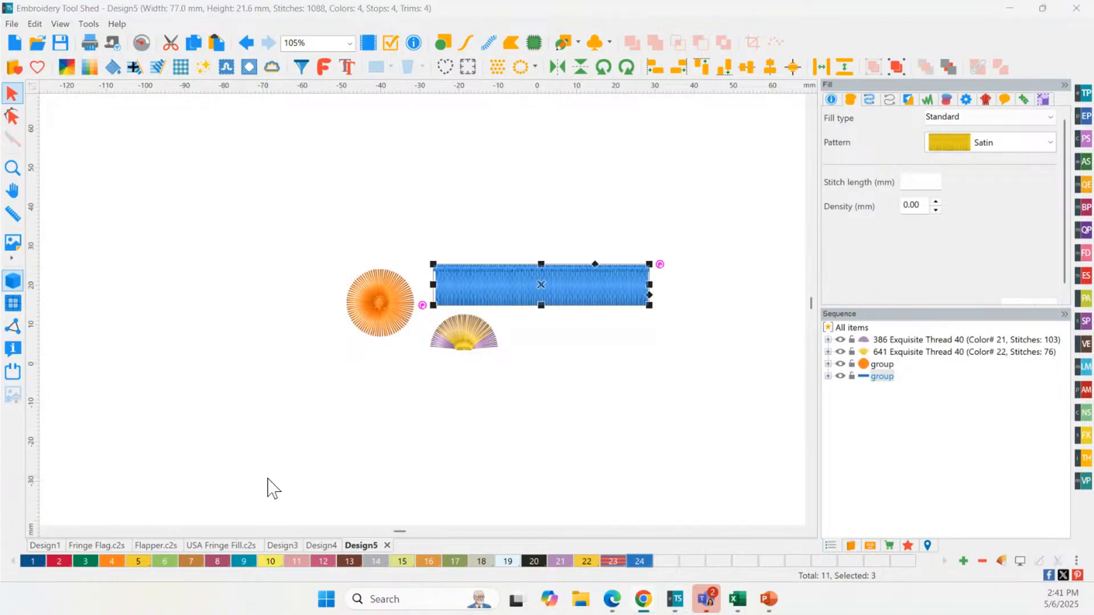
Start a new design and add a TrueType text object reading USA
click(220, 546)
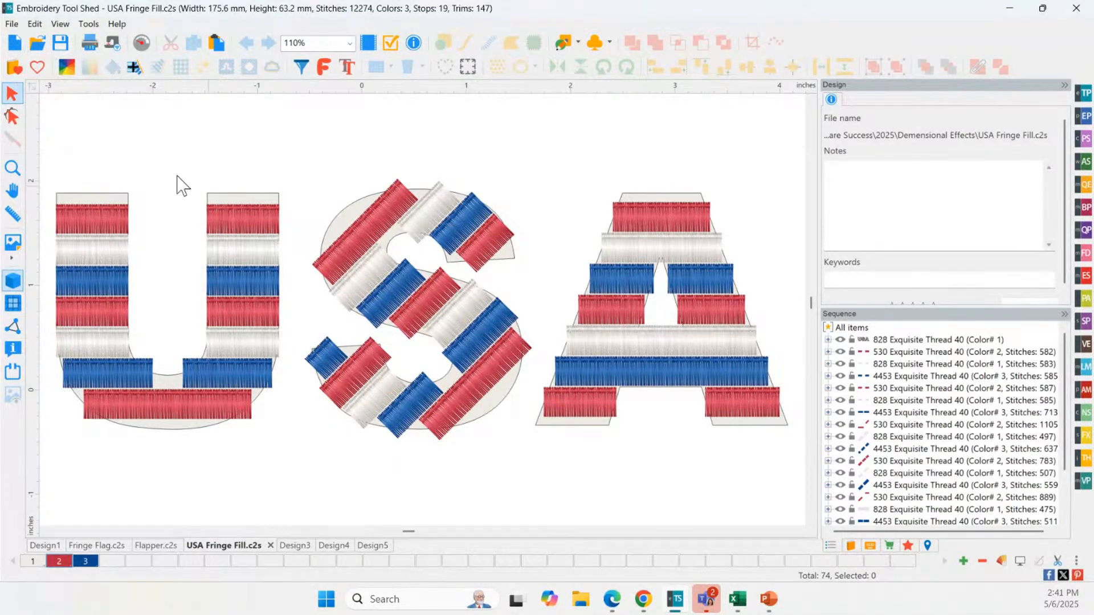
click(16, 49)
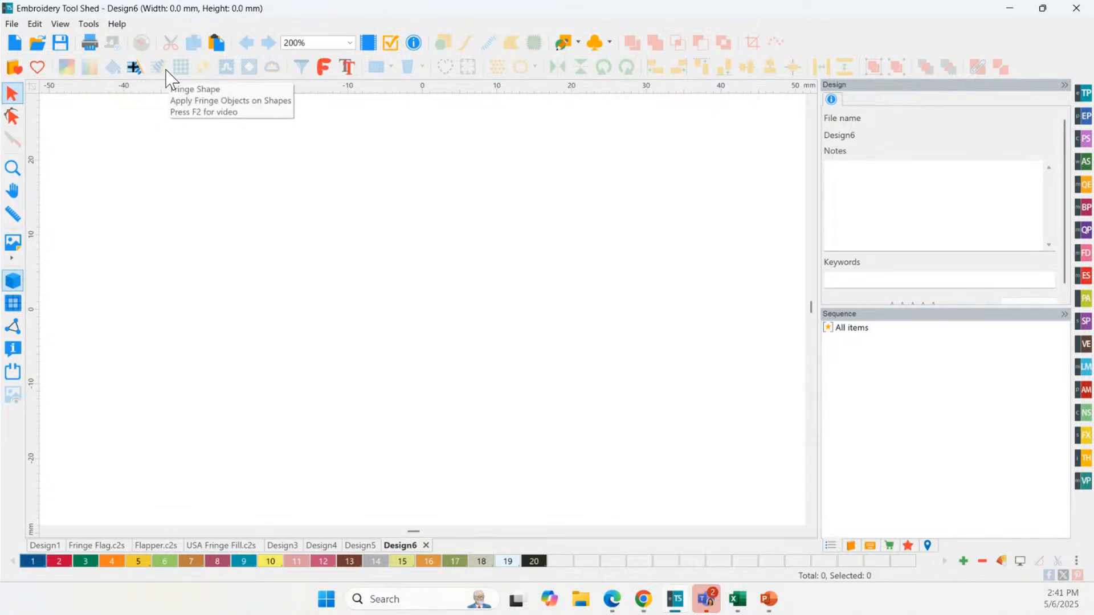
click(347, 68)
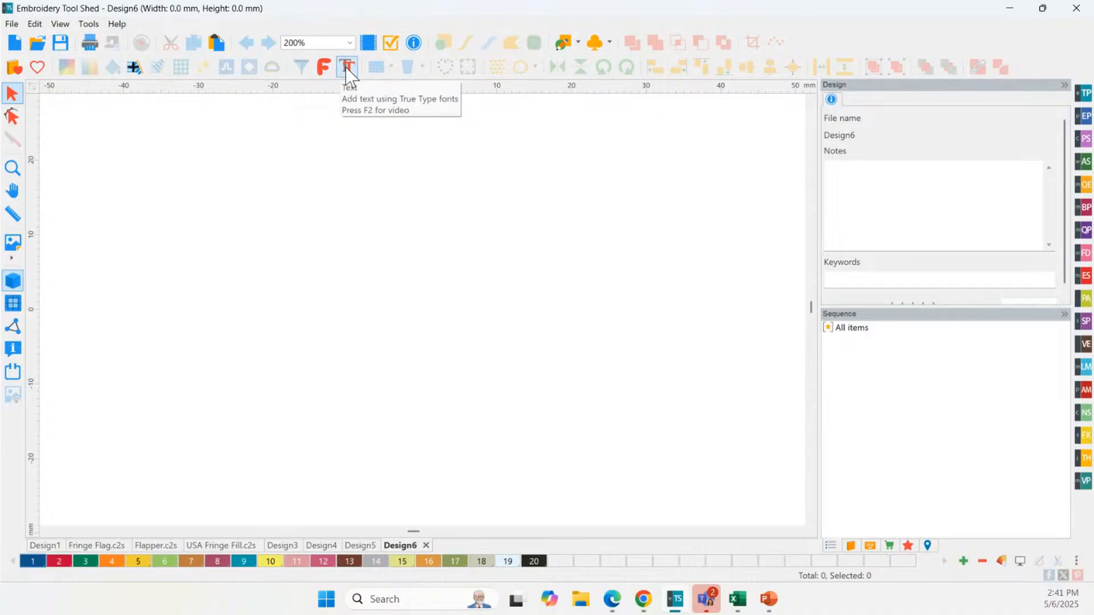
click(222, 279)
drag(887, 138, 812, 139)
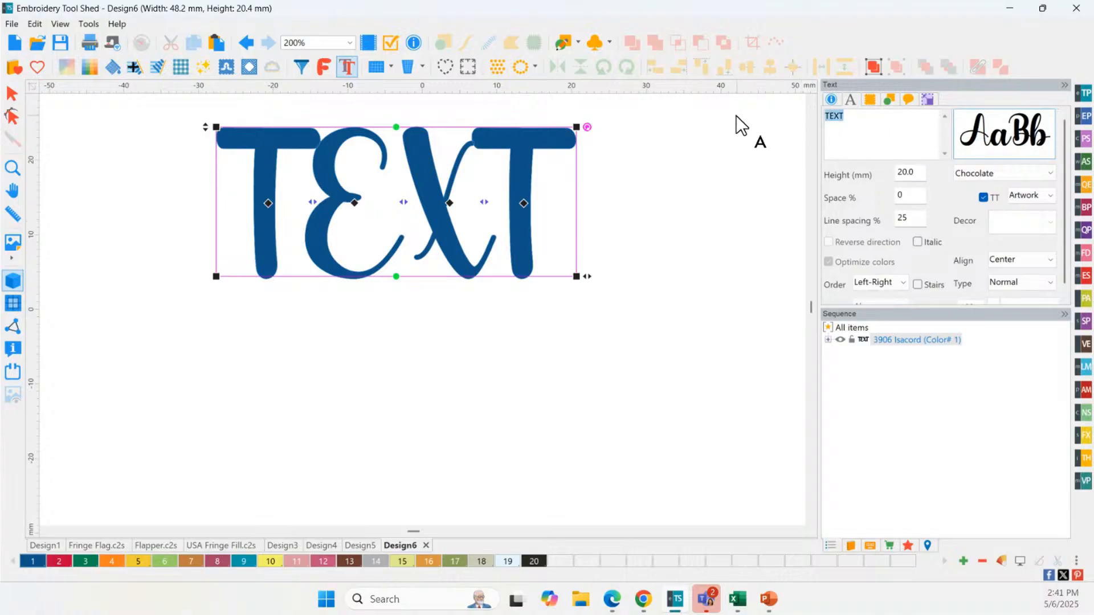
text(USA)
Try Cooper Black on the USA text, and settle on Arial Black as its font
click(994, 174)
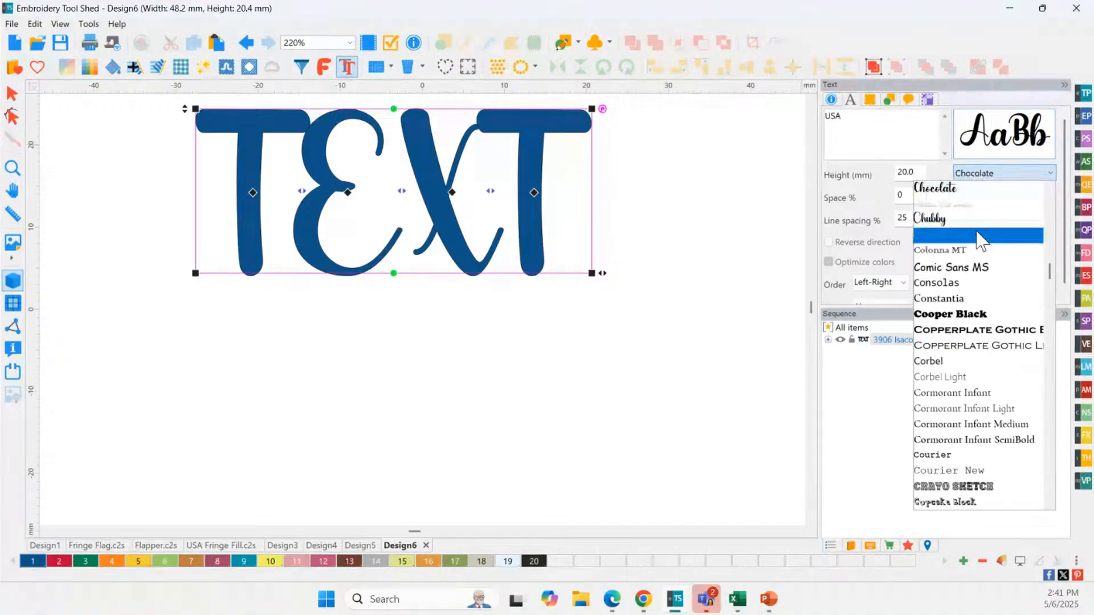
click(996, 315)
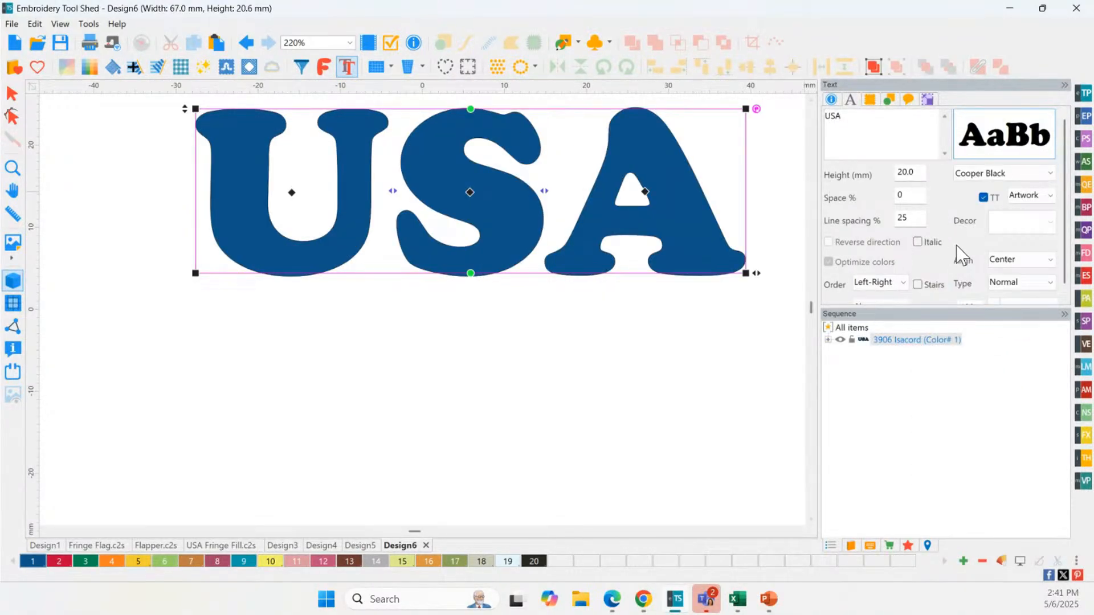
click(984, 183)
scroll(1045, 274, up, 3)
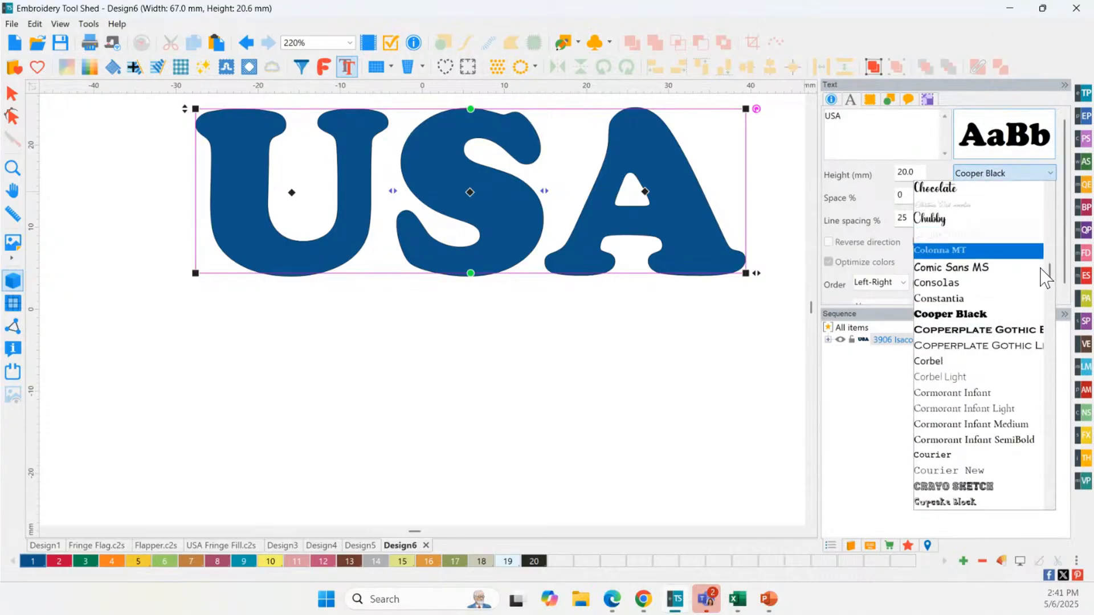
drag(1050, 278, 1055, 234)
click(957, 251)
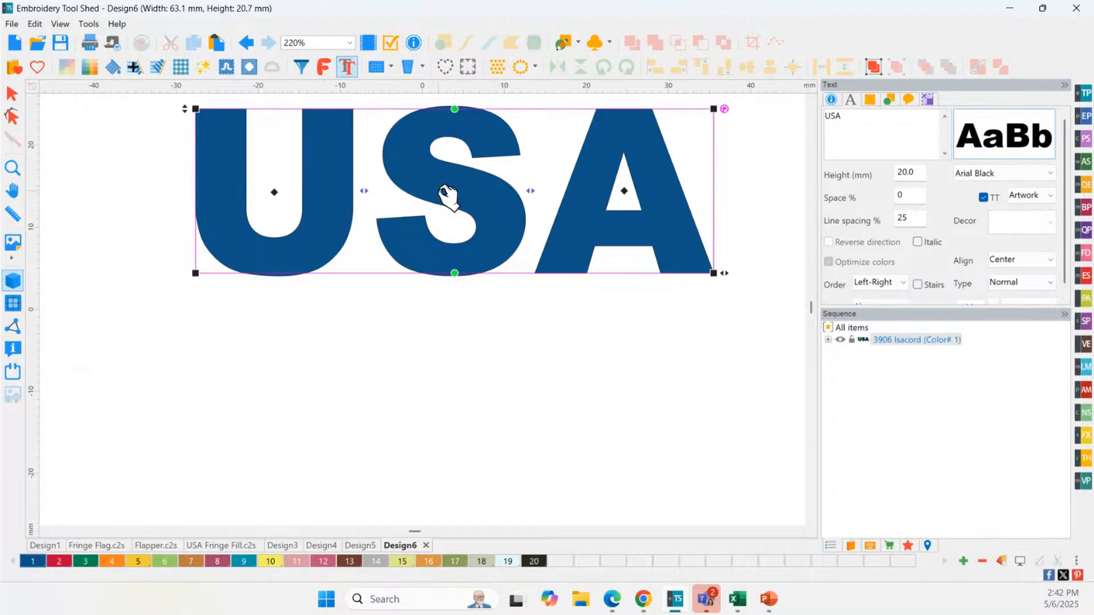
click(985, 175)
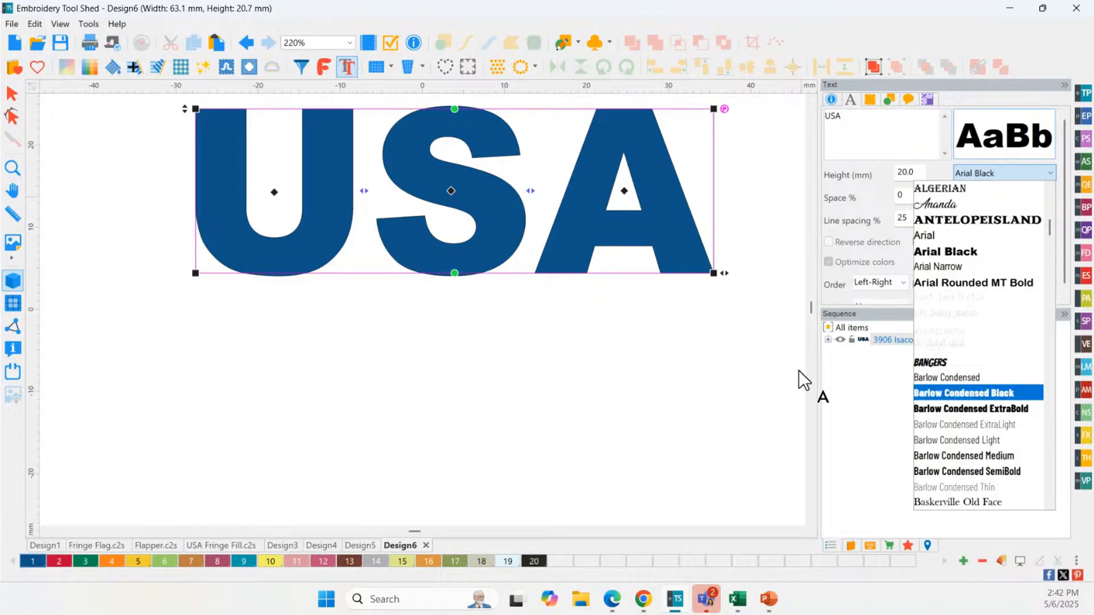
click(703, 315)
click(205, 139)
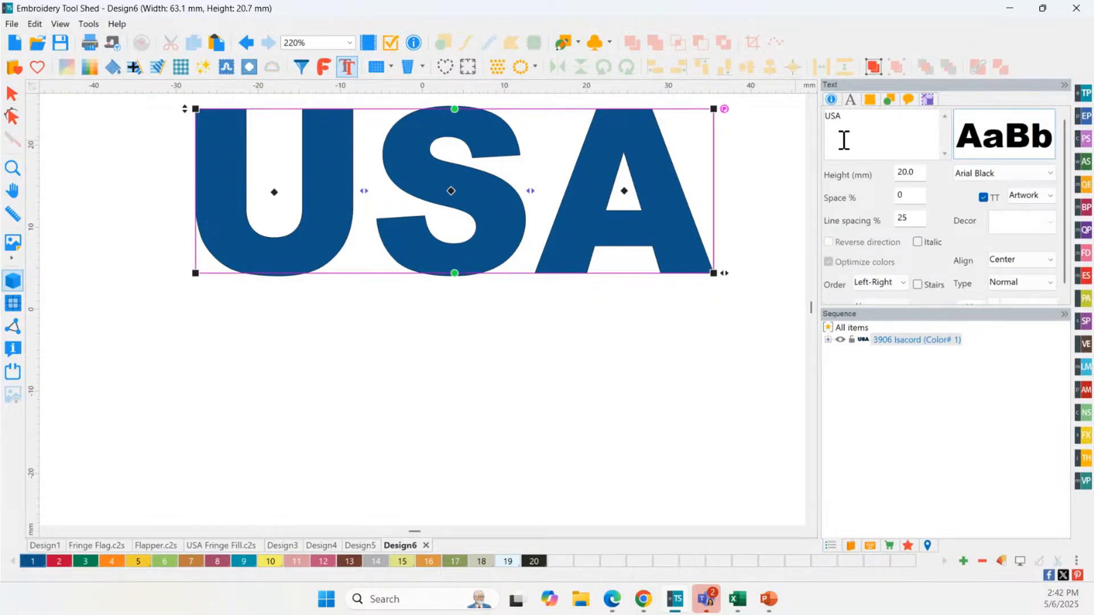
Switch the measurement units to inches and set the USA text height to 2.75 in
right_click(703, 88)
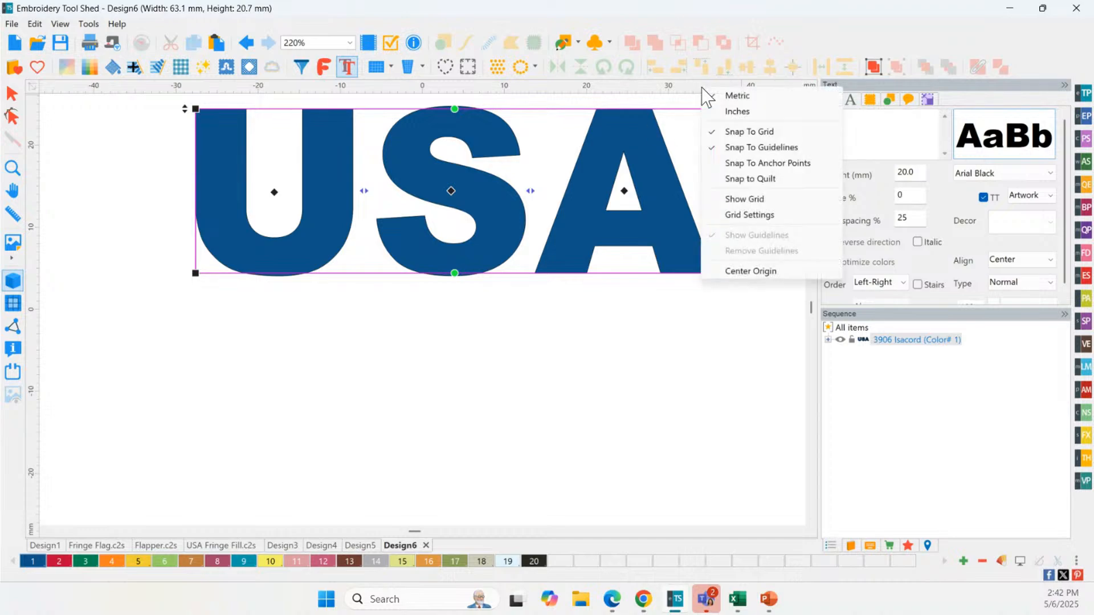
click(750, 113)
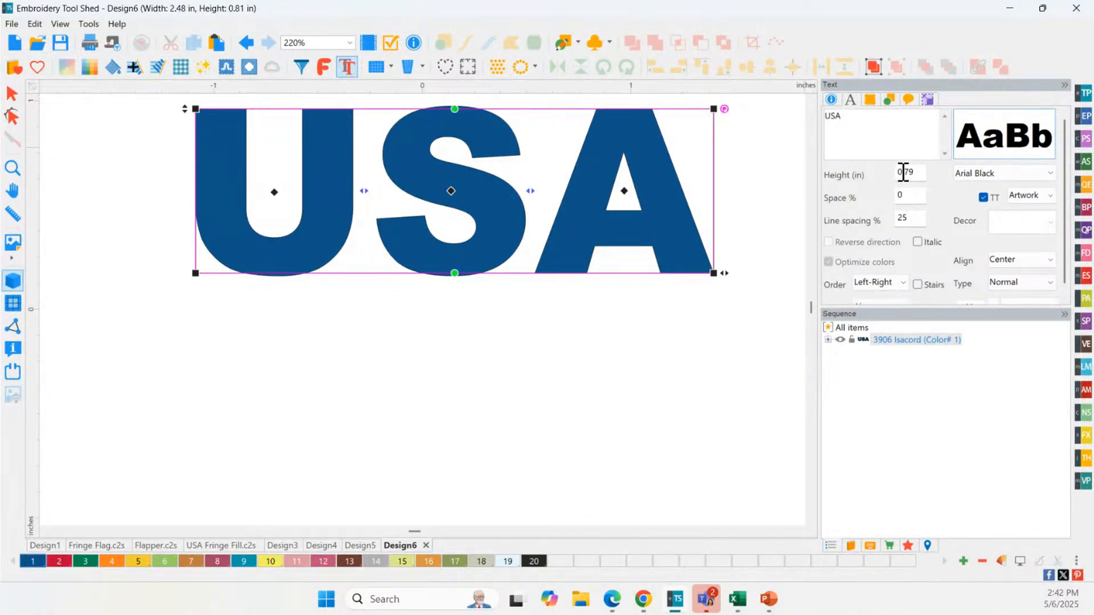
double_click(918, 172)
drag(186, 109, 53, 5)
double_click(903, 171)
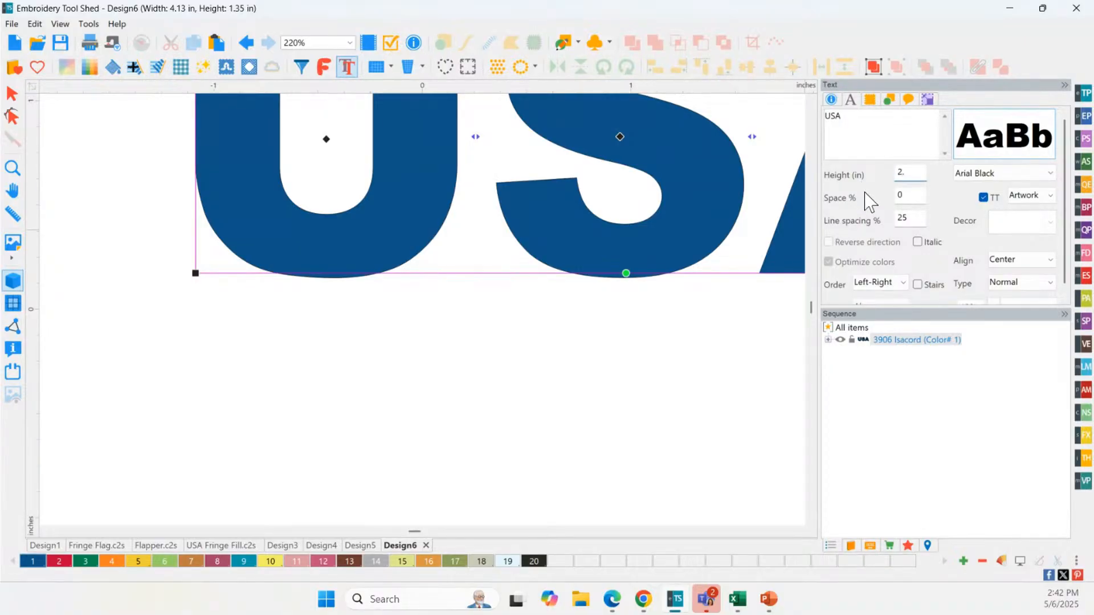
text(2.75)
scroll(1018, 299, down, 1)
click(1020, 298)
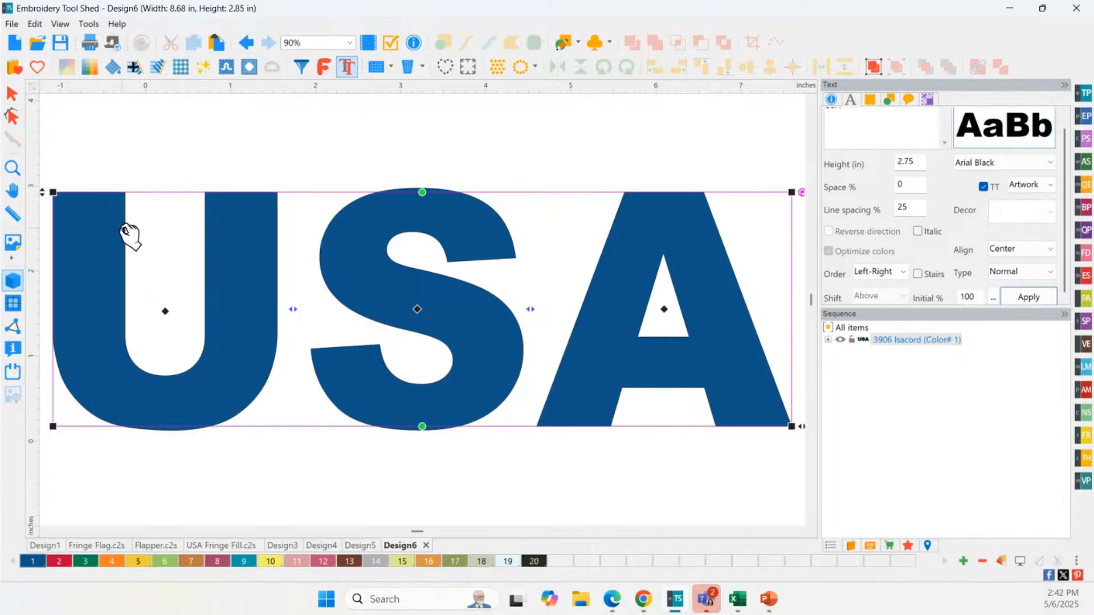
Apply Fringe Shape to the USA text with type Rows, width 0.40 in and horizontal direction
click(156, 66)
click(573, 249)
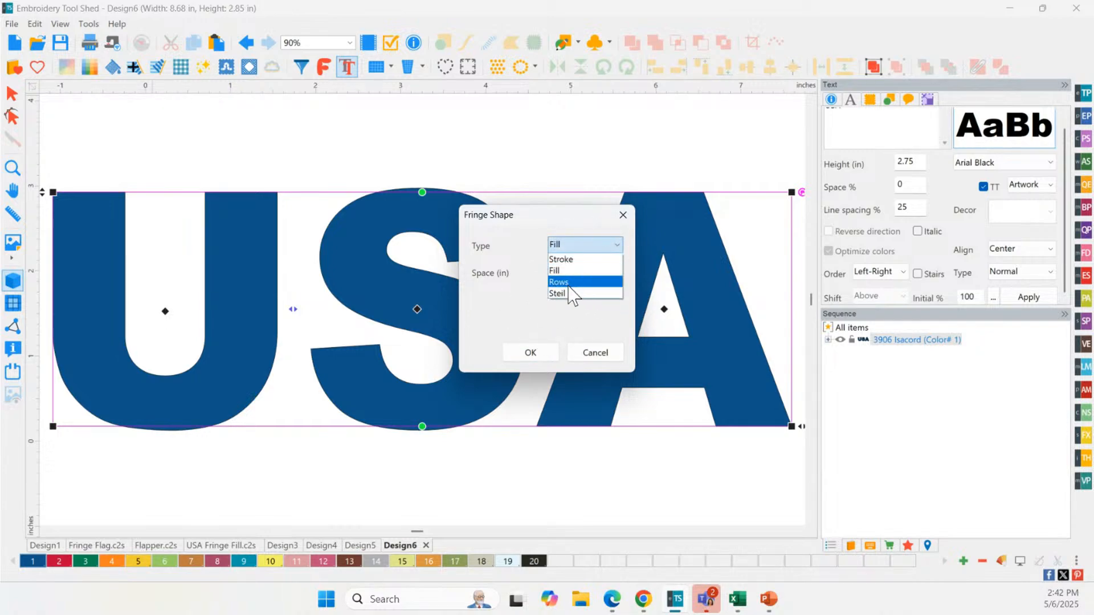
click(568, 284)
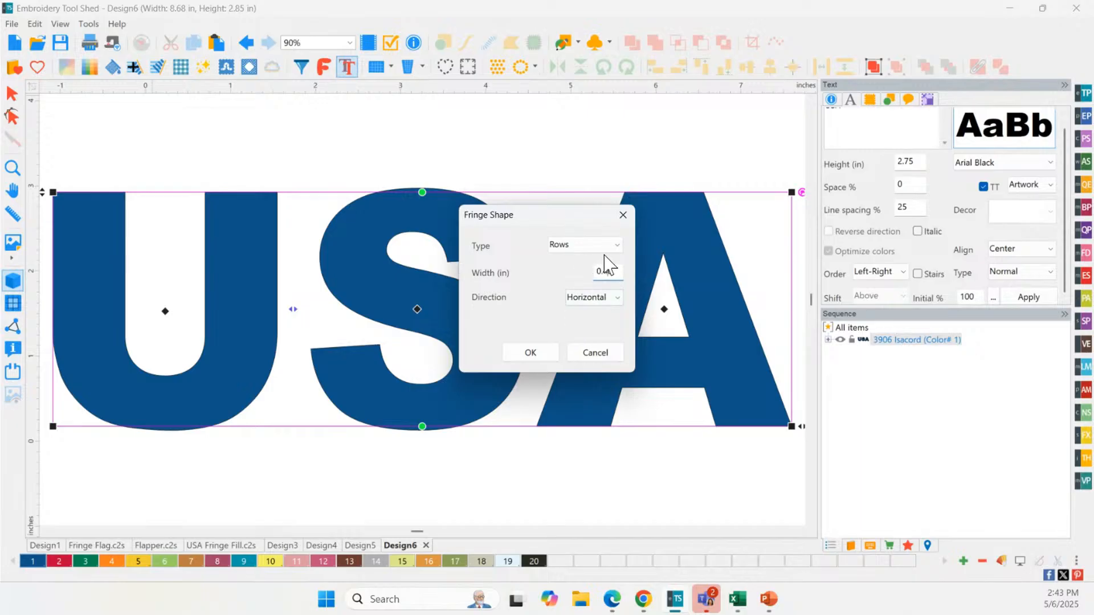
click(607, 299)
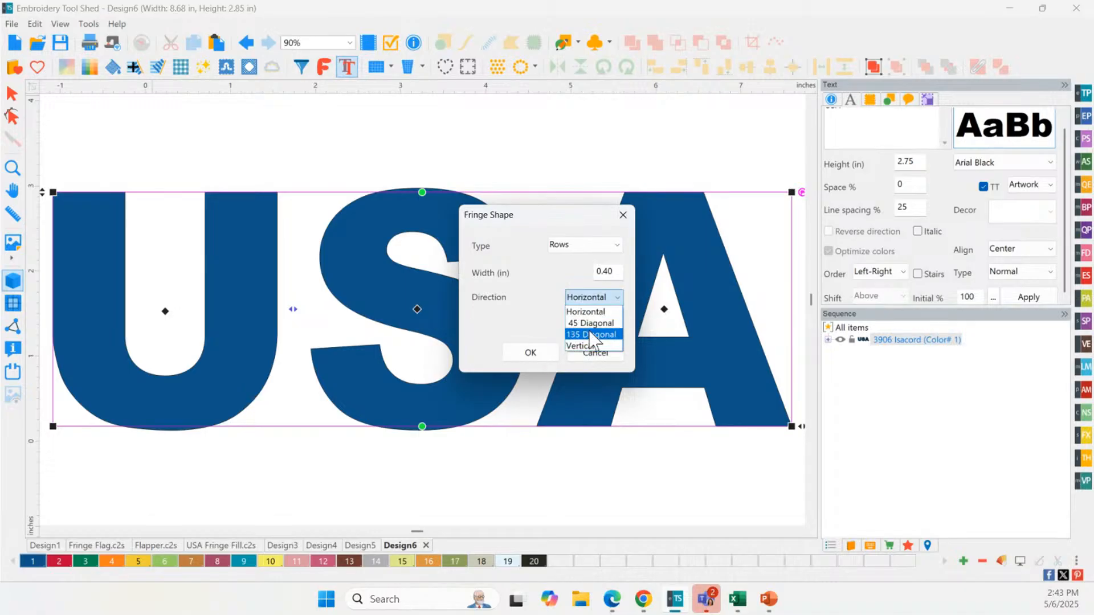
click(531, 357)
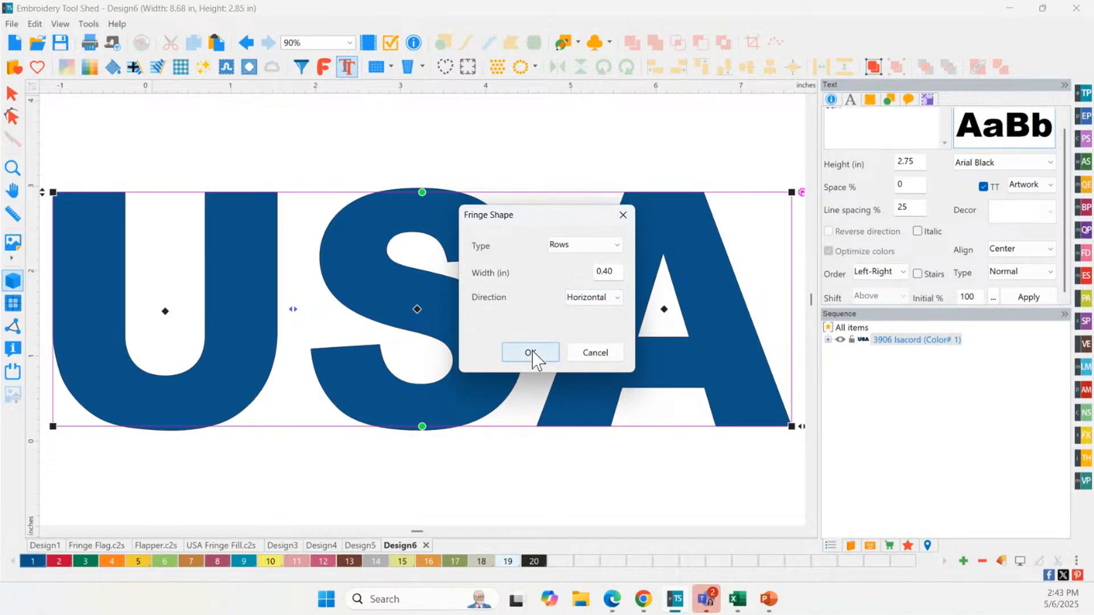
click(530, 355)
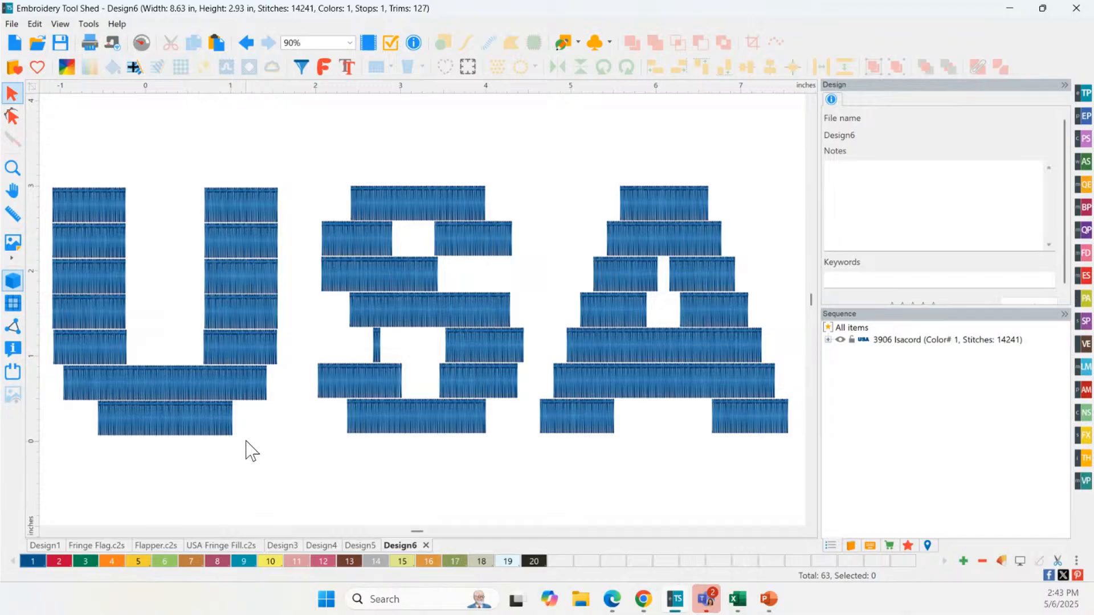
Recolor the top fringe row of the U, on both arms, with thread color 8
click(239, 200)
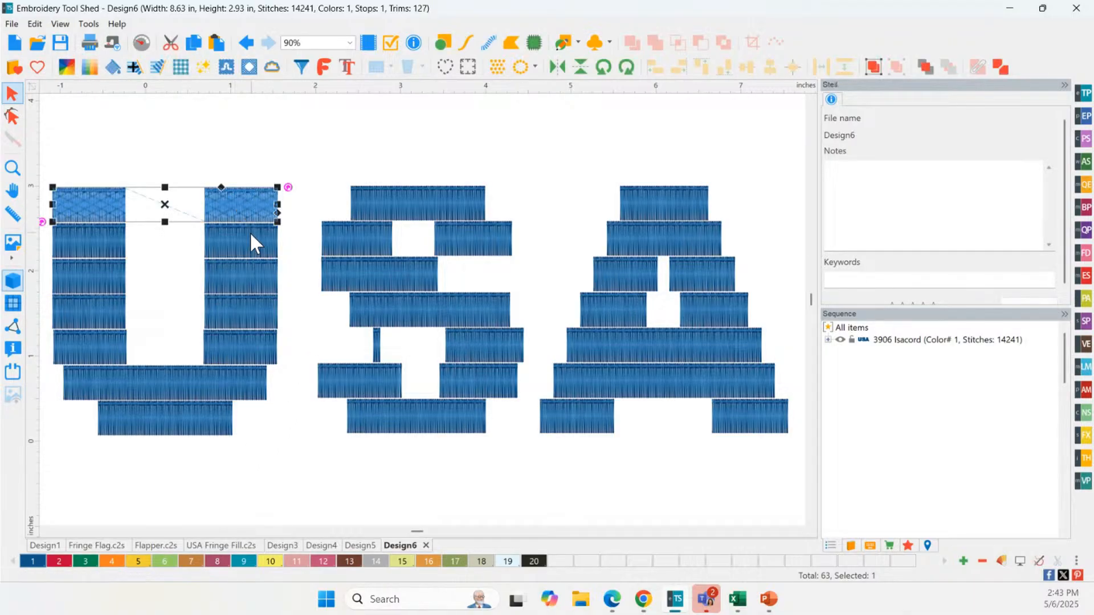
click(249, 232)
scroll(257, 273, down, 2)
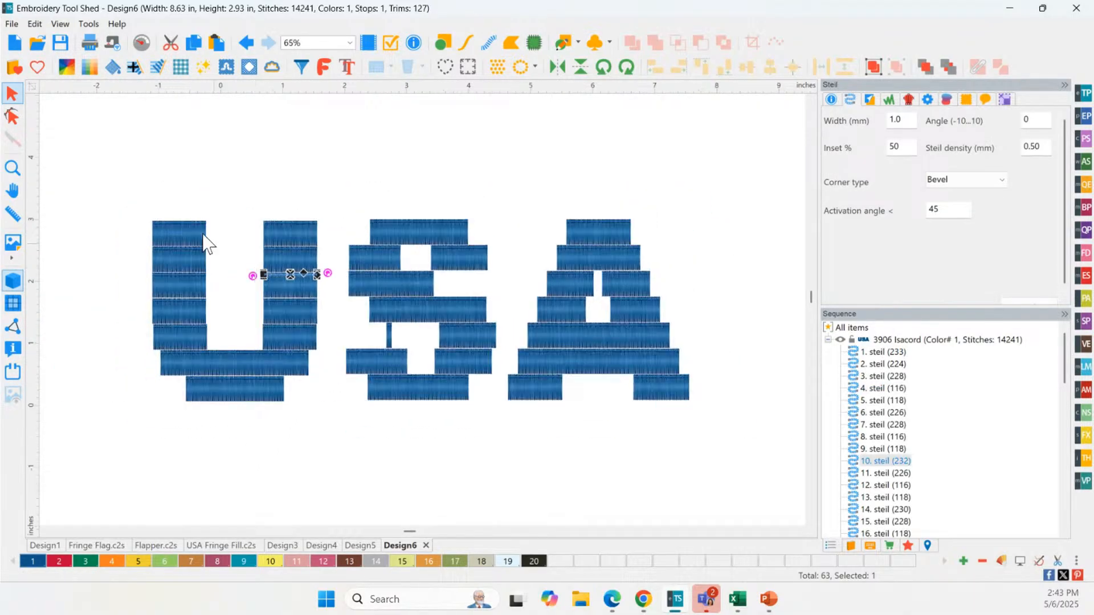
drag(113, 193, 327, 254)
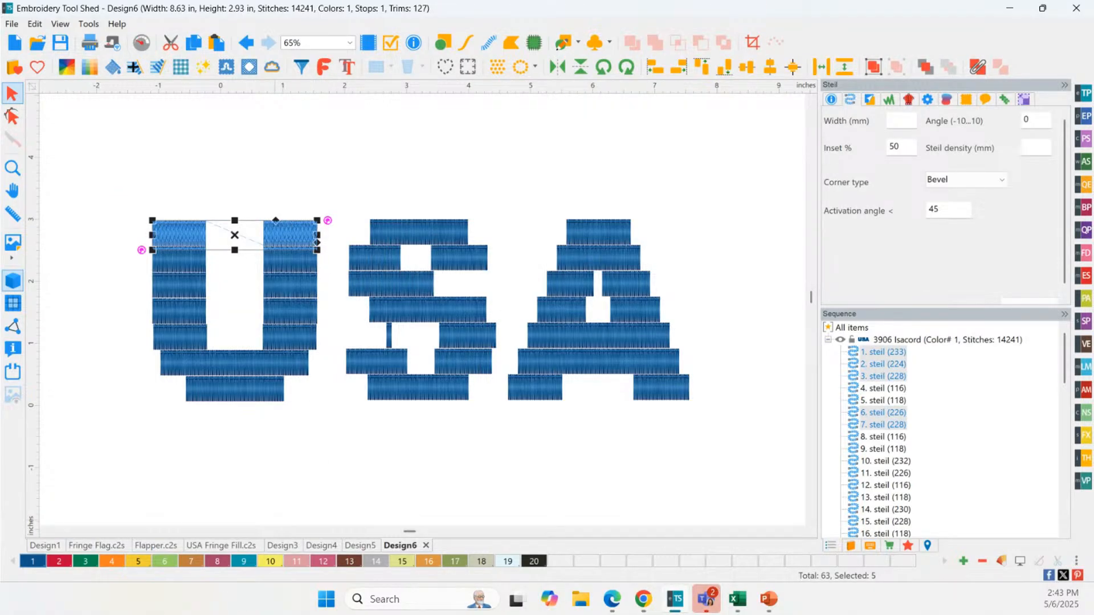
click(214, 563)
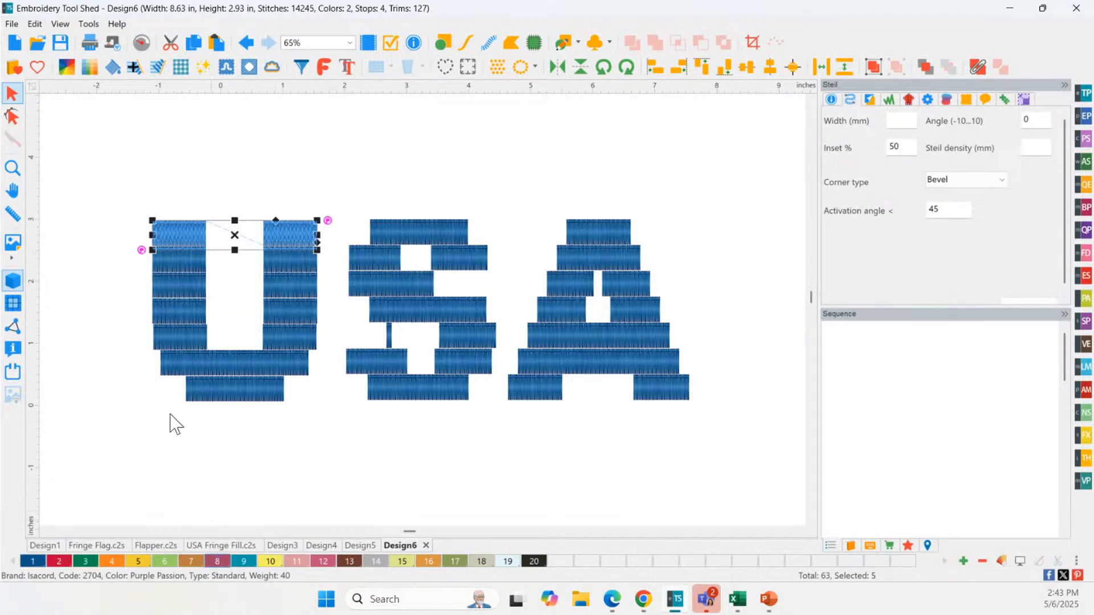
Recolor the top fringe row of the U, including its narrow tack-down lines, with red thread color 2
click(87, 283)
drag(122, 199, 336, 255)
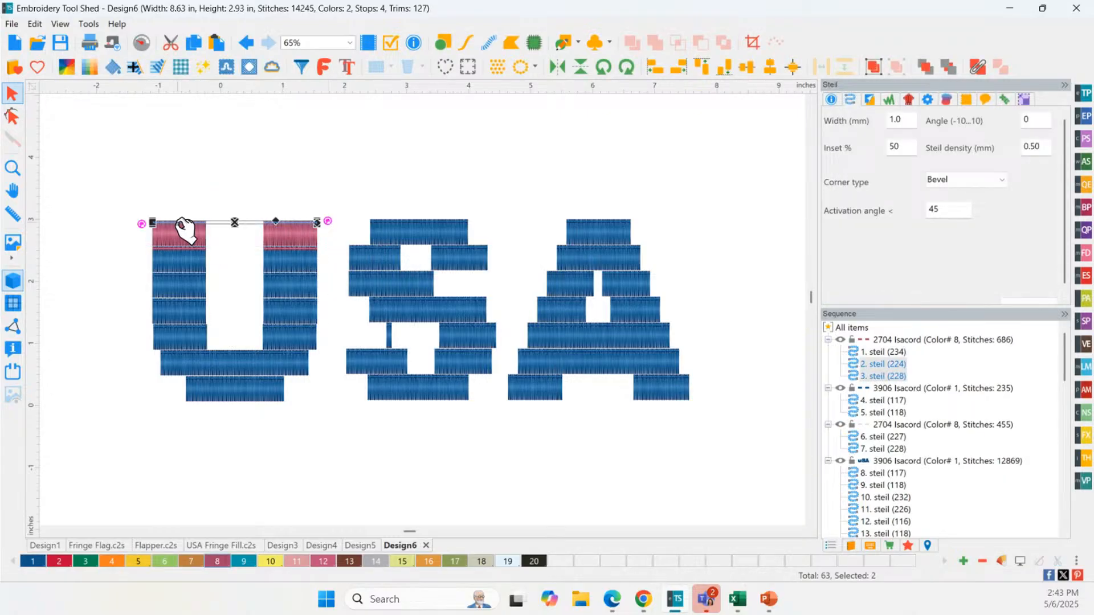
shift+click(181, 230)
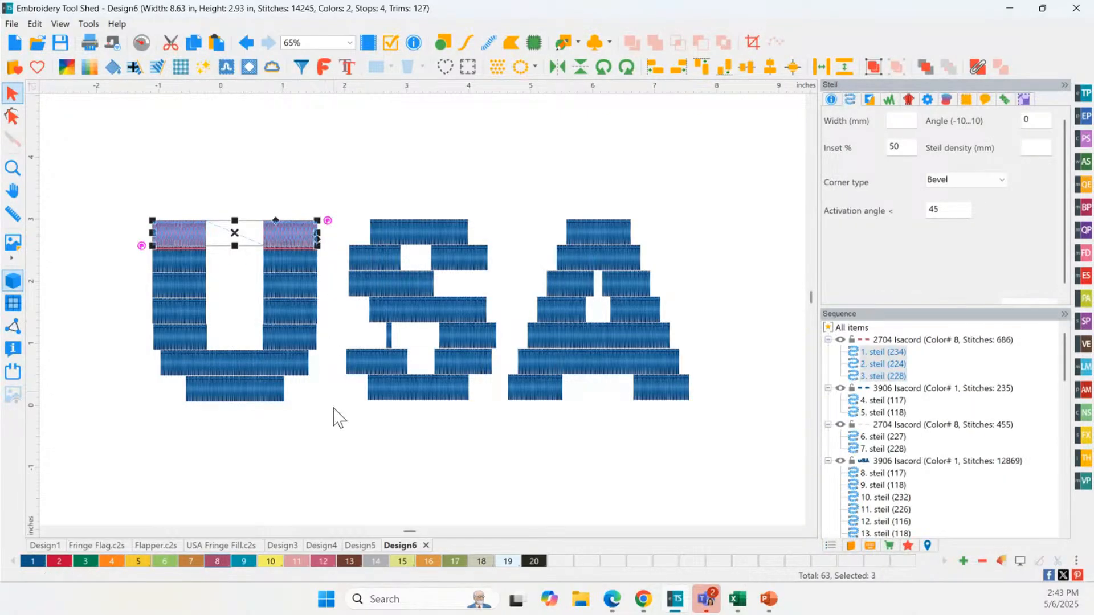
click(59, 561)
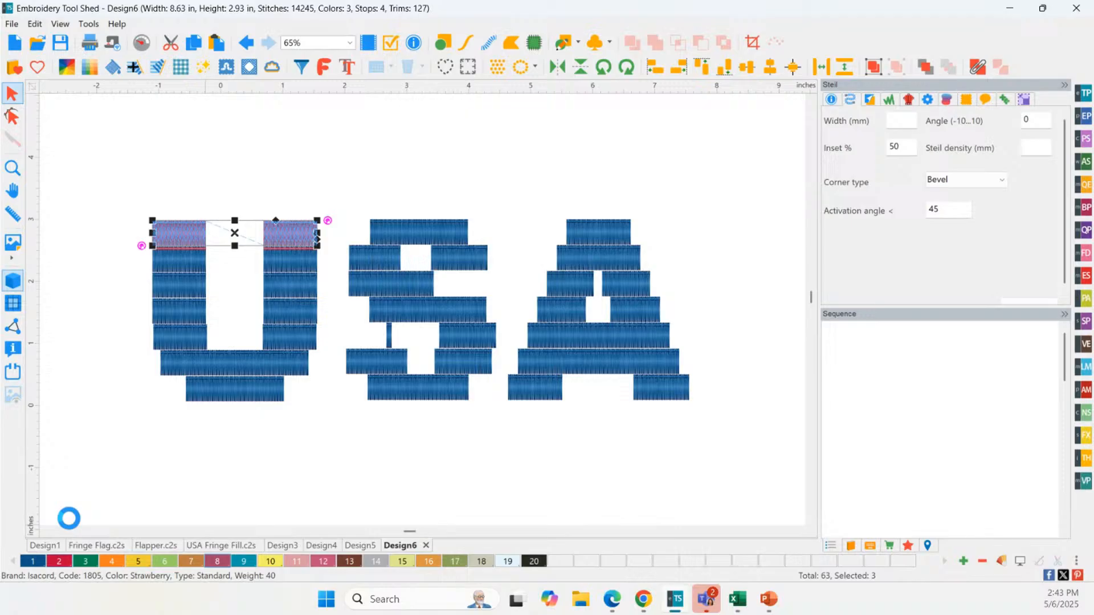
click(73, 327)
Recolor the second fringe row of the U, on both arms with its tack-down lines, using white thread color 19
click(179, 259)
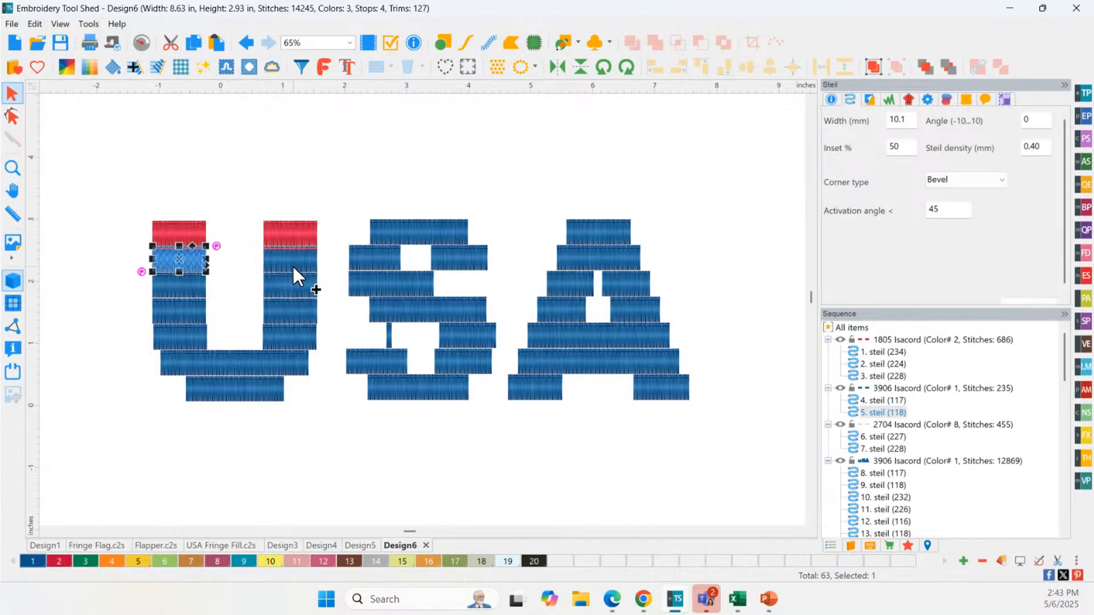
shift+click(293, 267)
shift+click(194, 251)
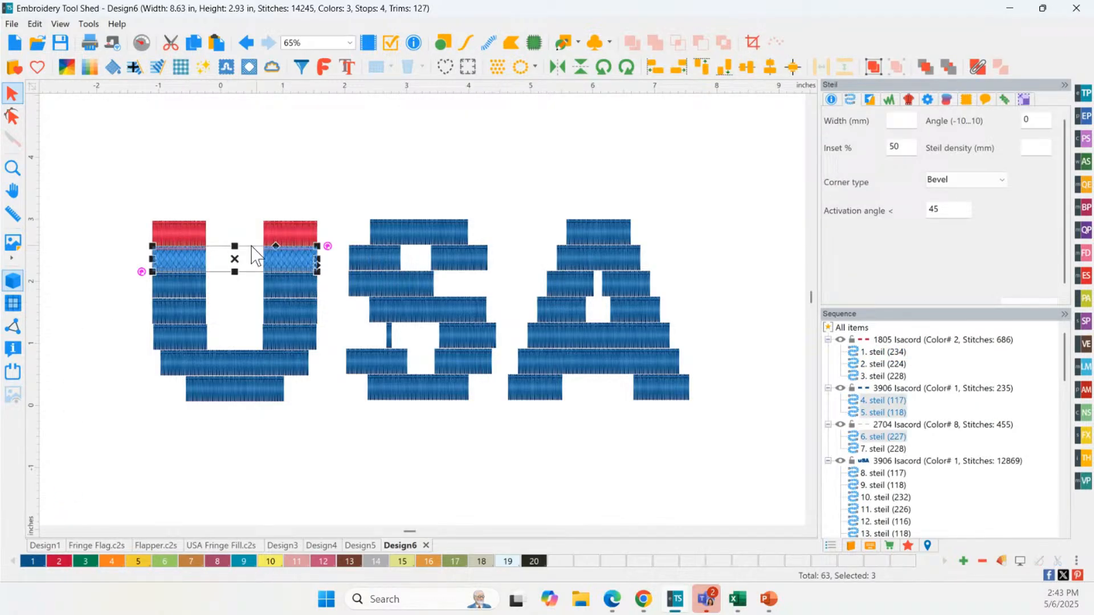
shift+click(190, 247)
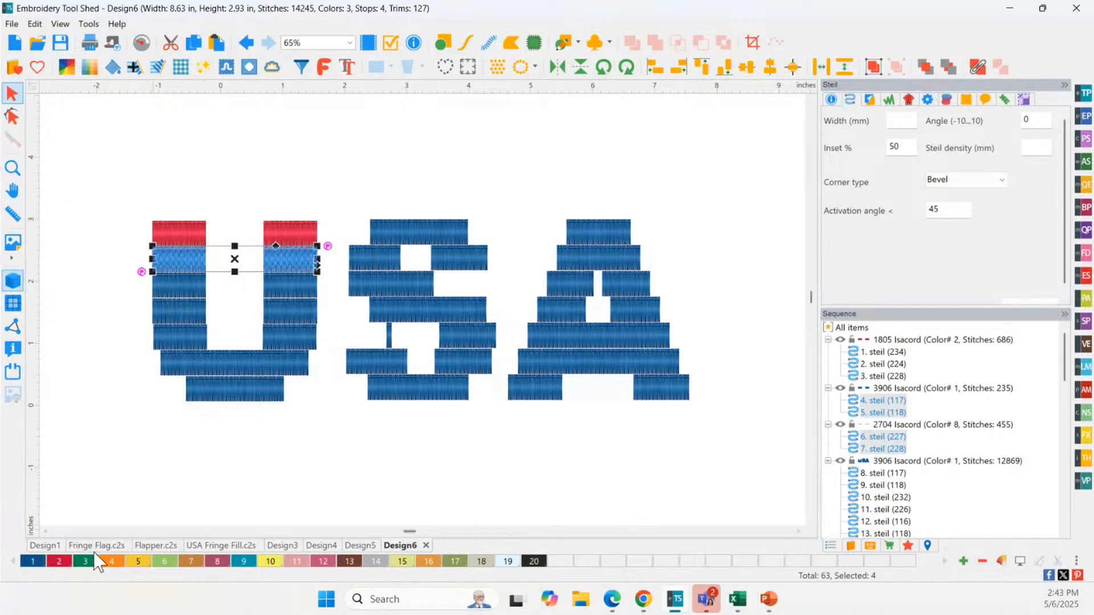
click(508, 561)
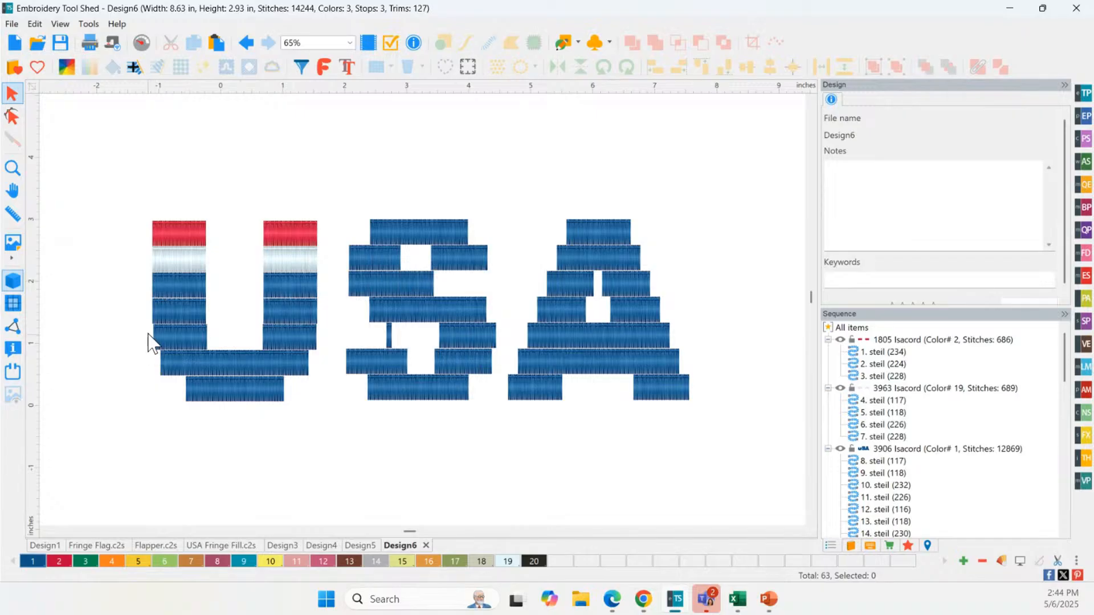
Recolor the fourth fringe row of the U, on both arms with its tack-down lines, using red thread color 2
click(176, 317)
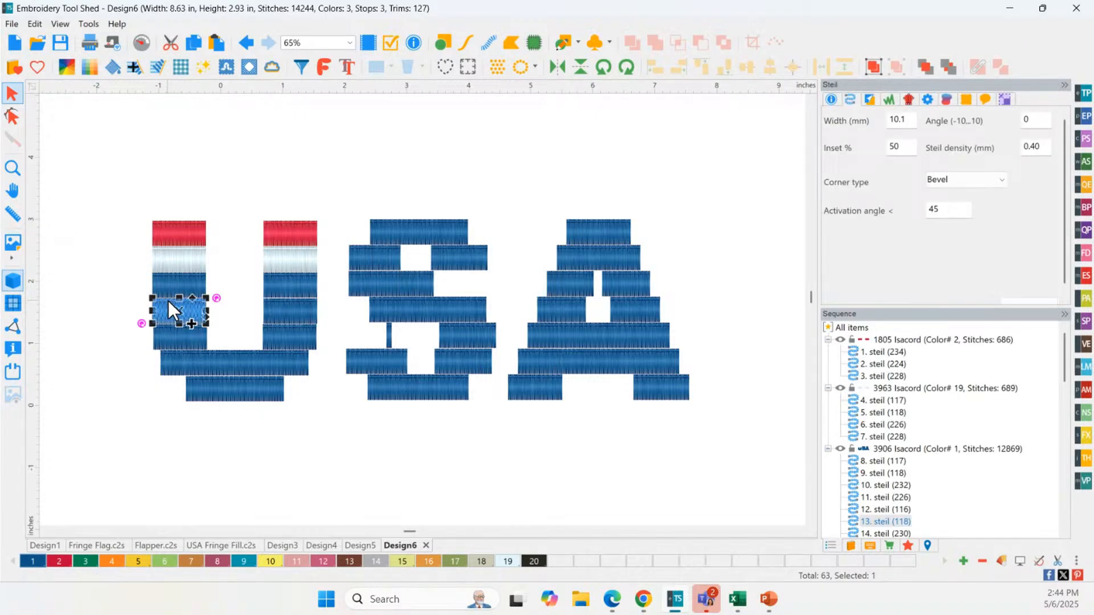
ctrl+click(169, 300)
ctrl+click(288, 299)
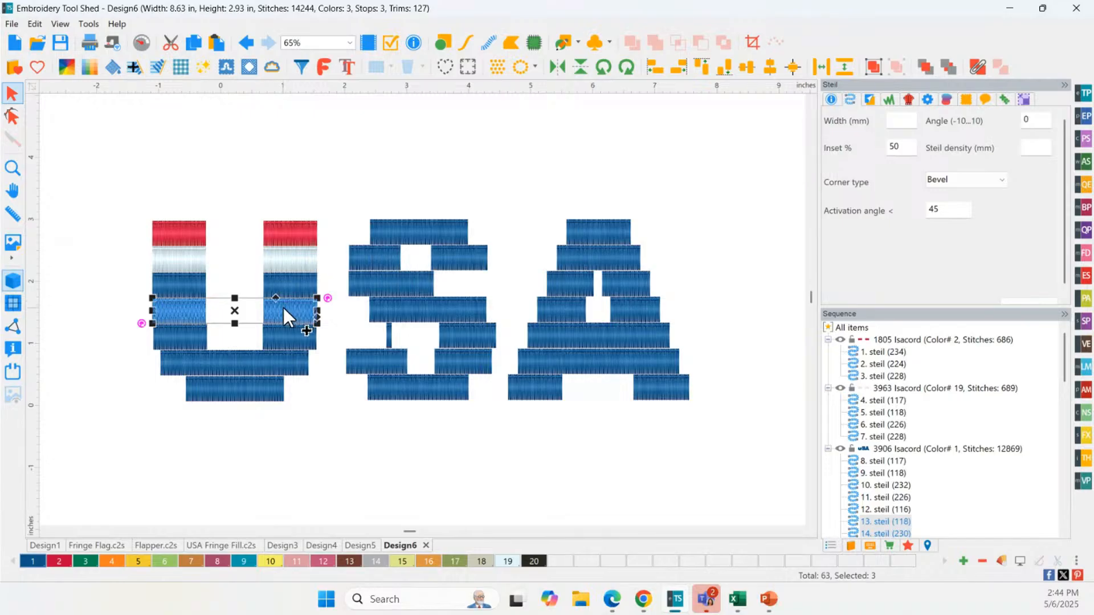
ctrl+click(283, 306)
click(61, 561)
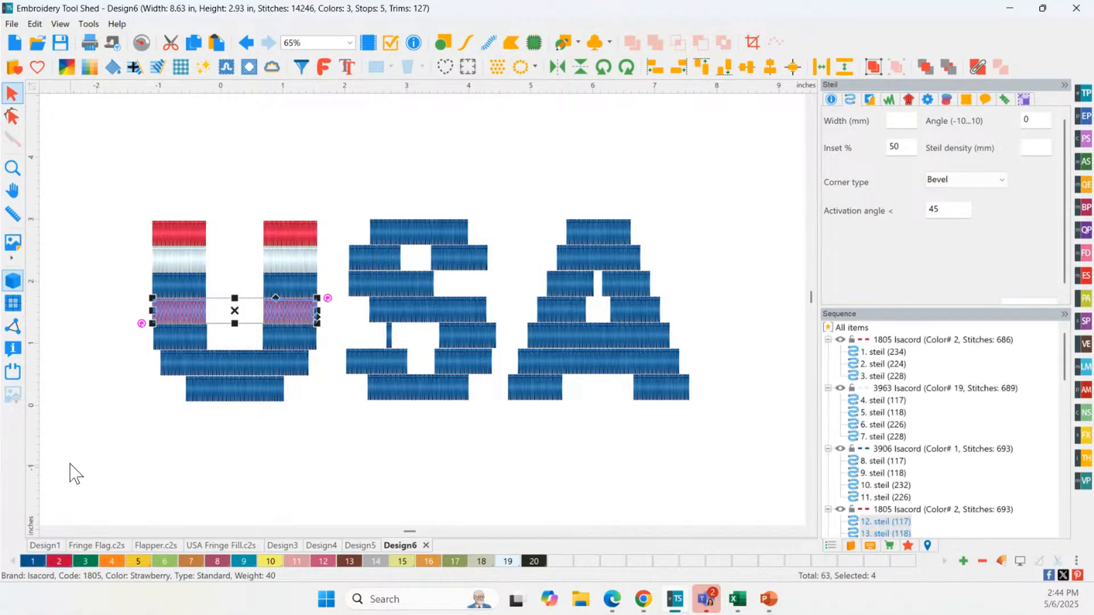
Recolor the fifth fringe row of the U, on both arms with its tack-down lines, using white thread color 19
click(170, 331)
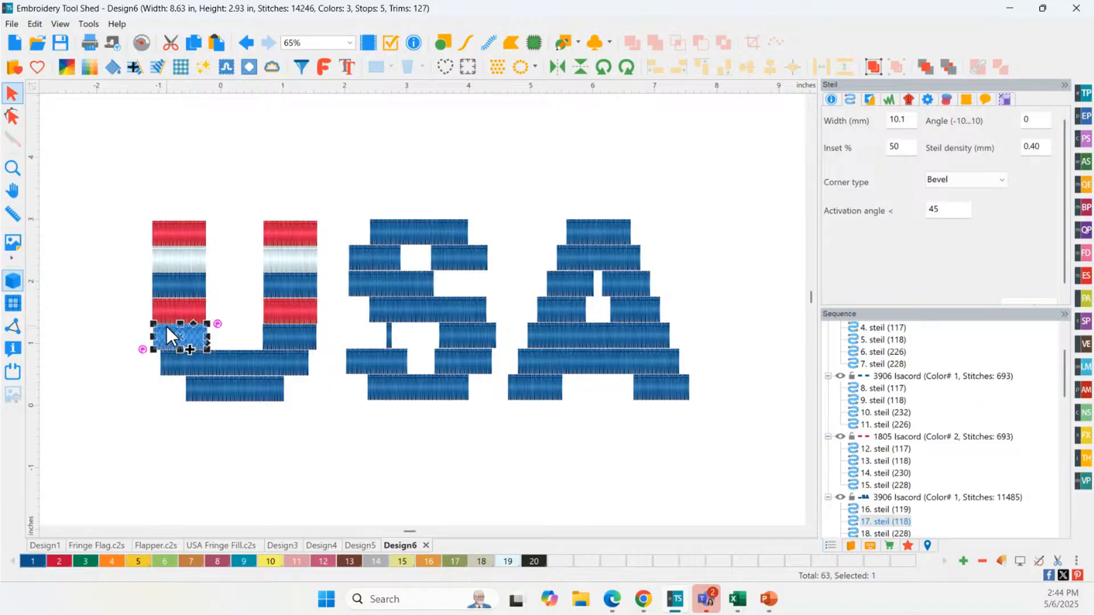
ctrl+click(262, 333)
ctrl+click(286, 328)
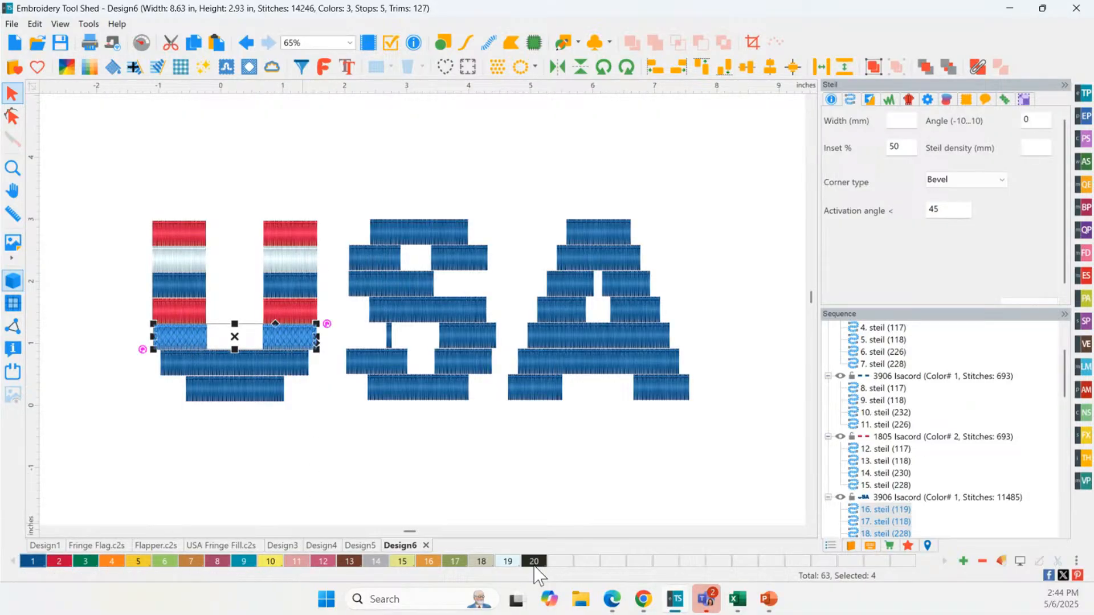
click(507, 561)
click(230, 438)
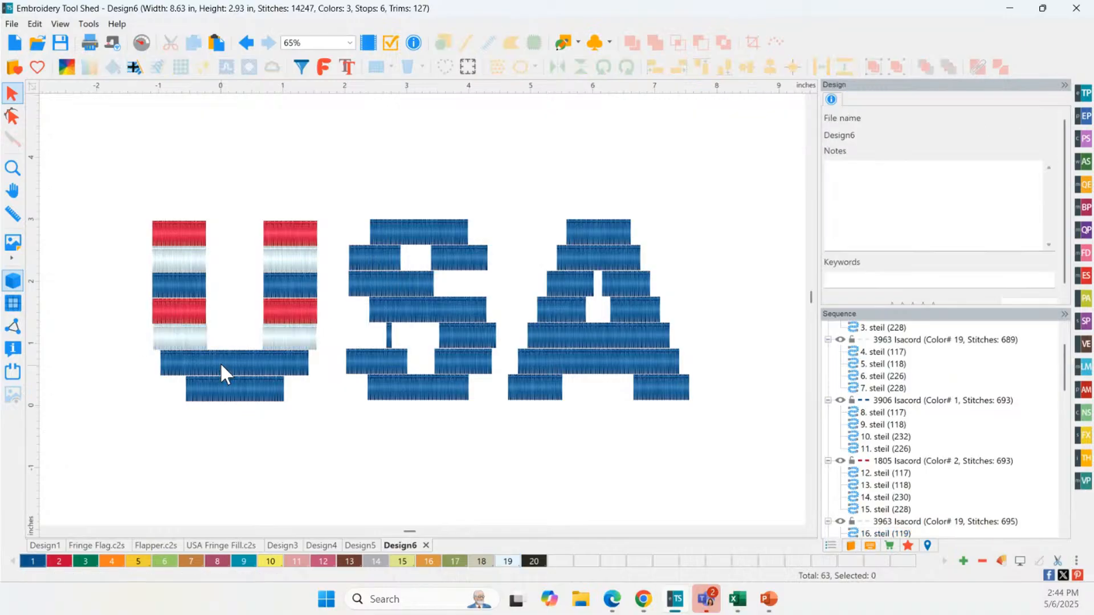
Recolor the bottom fringe row of the U with red thread color 2, leaving the row above it blue
click(221, 358)
ctrl+click(222, 351)
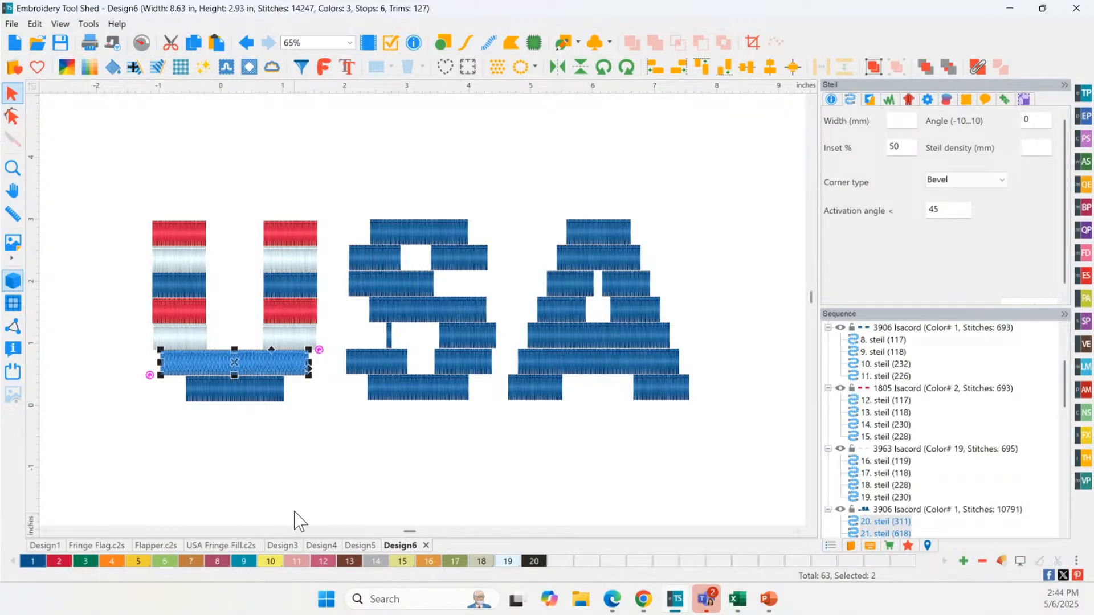
click(210, 393)
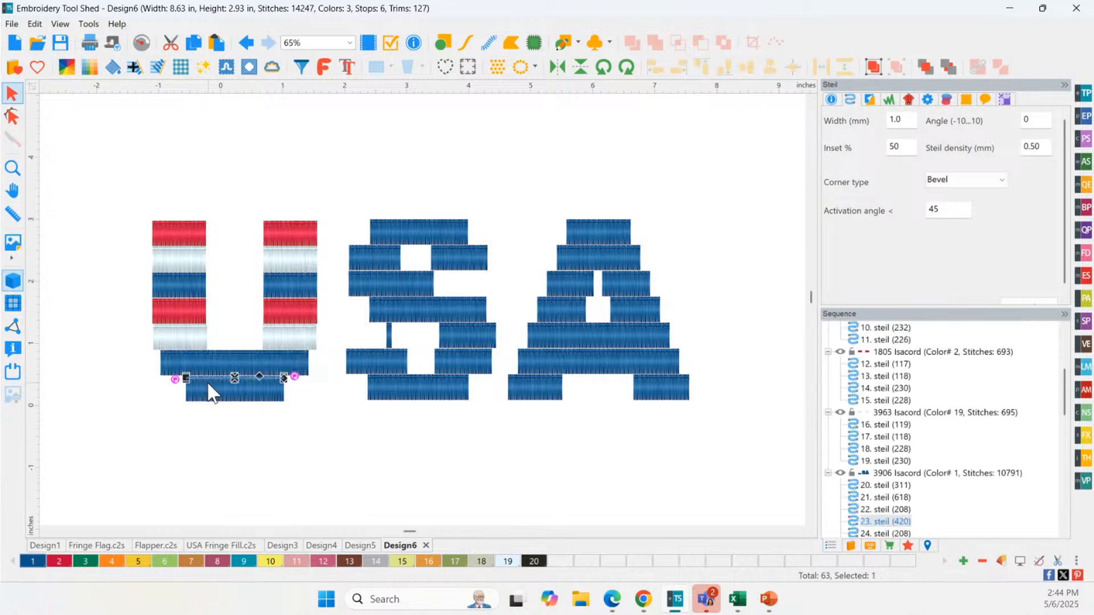
click(71, 561)
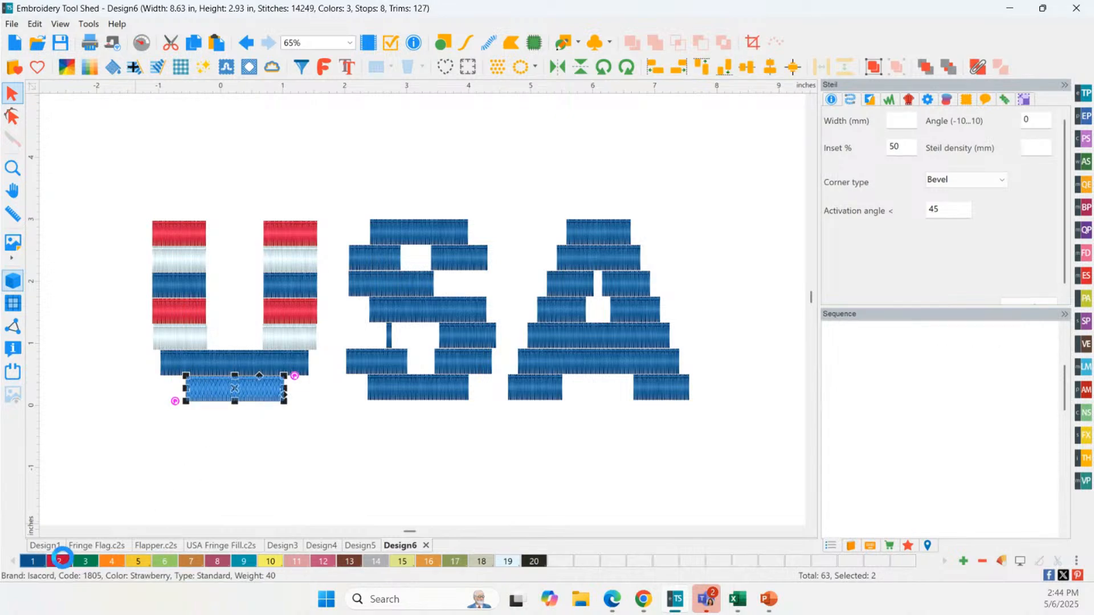
click(73, 508)
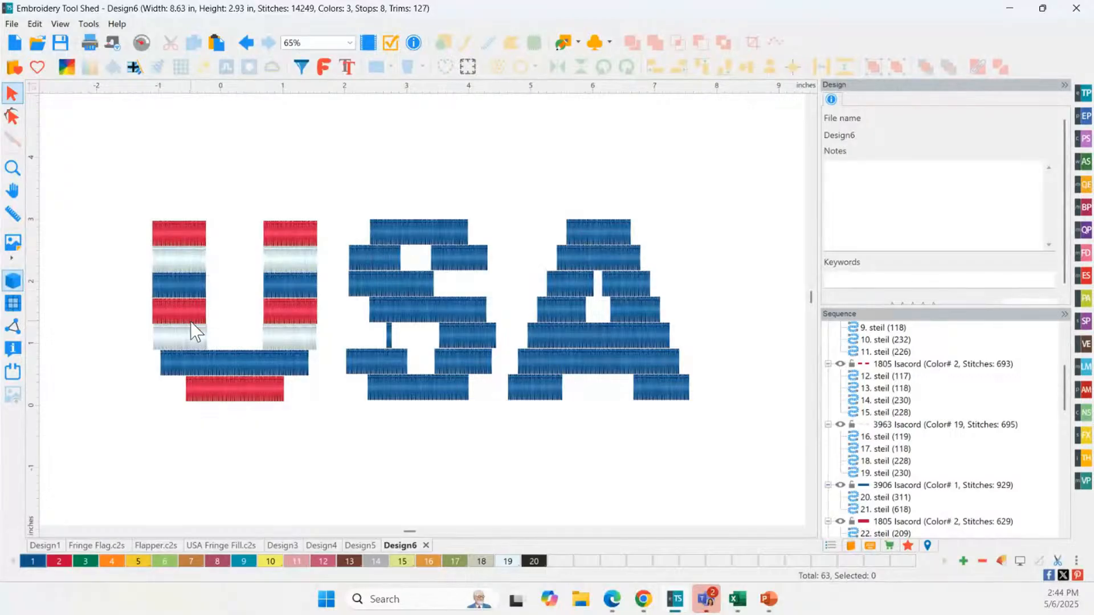
Undo all the red and white recoloring of the U's fringe rows
click(244, 43)
click(245, 42)
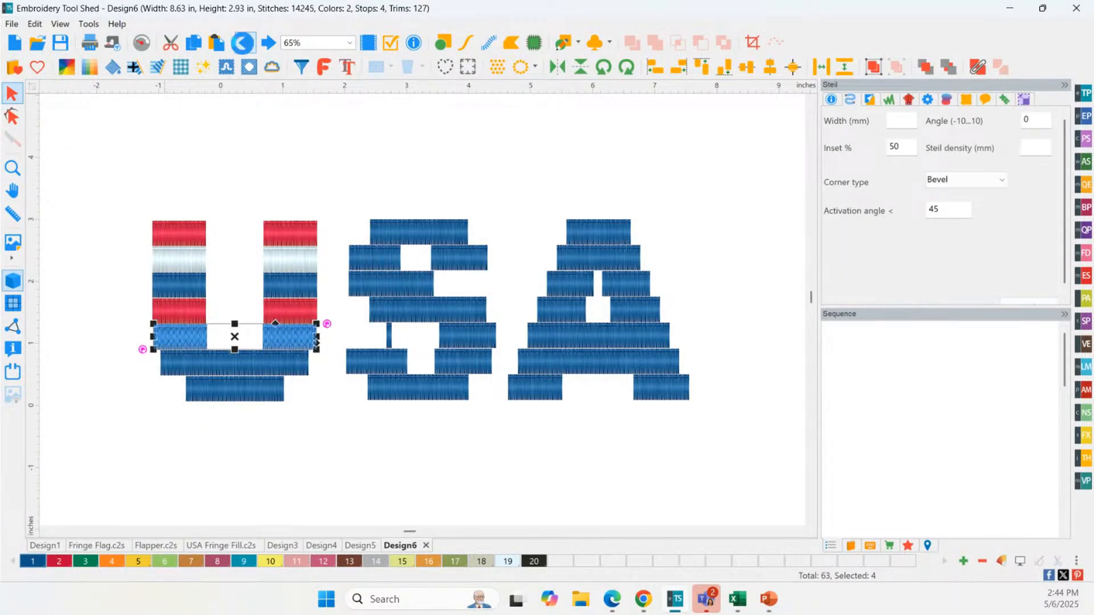
click(243, 43)
click(244, 43)
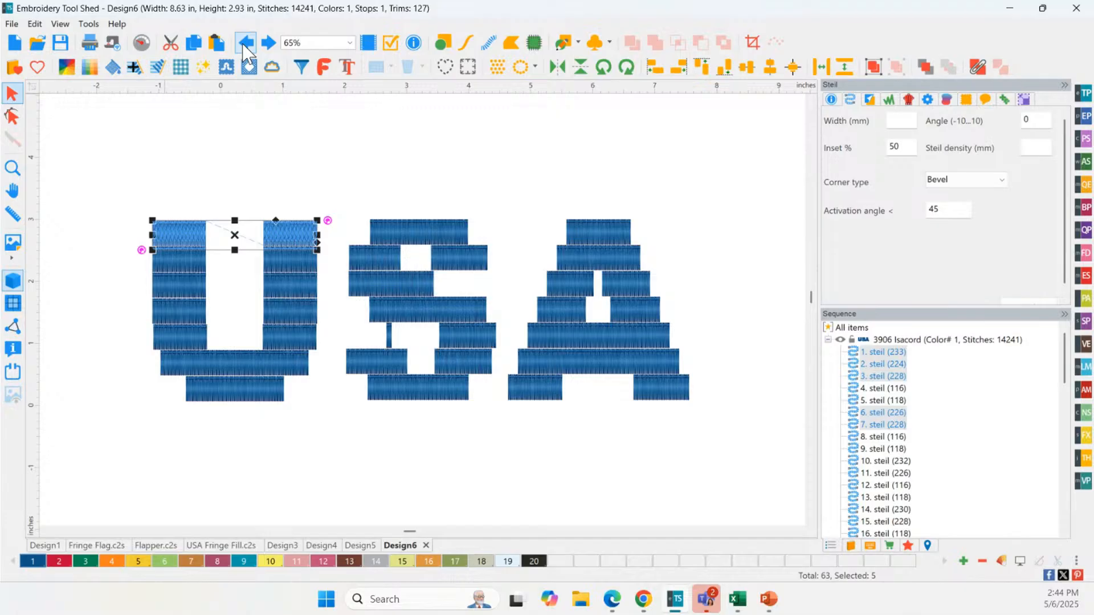
Delete the tiny stray fringe block inside the lower half of the S along with its short tack-down line
click(391, 339)
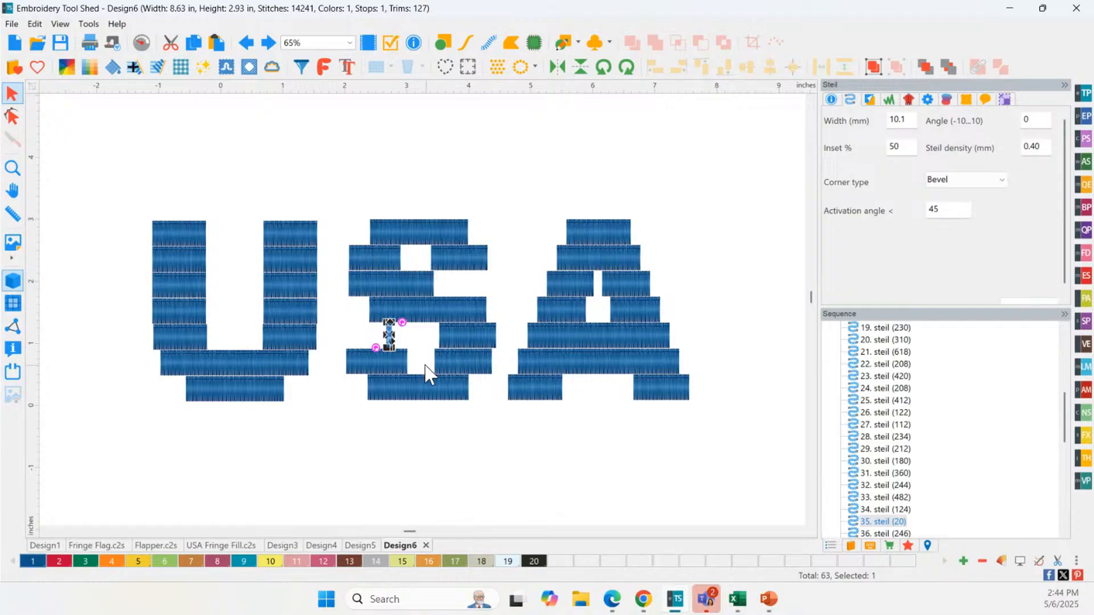
key(Delete)
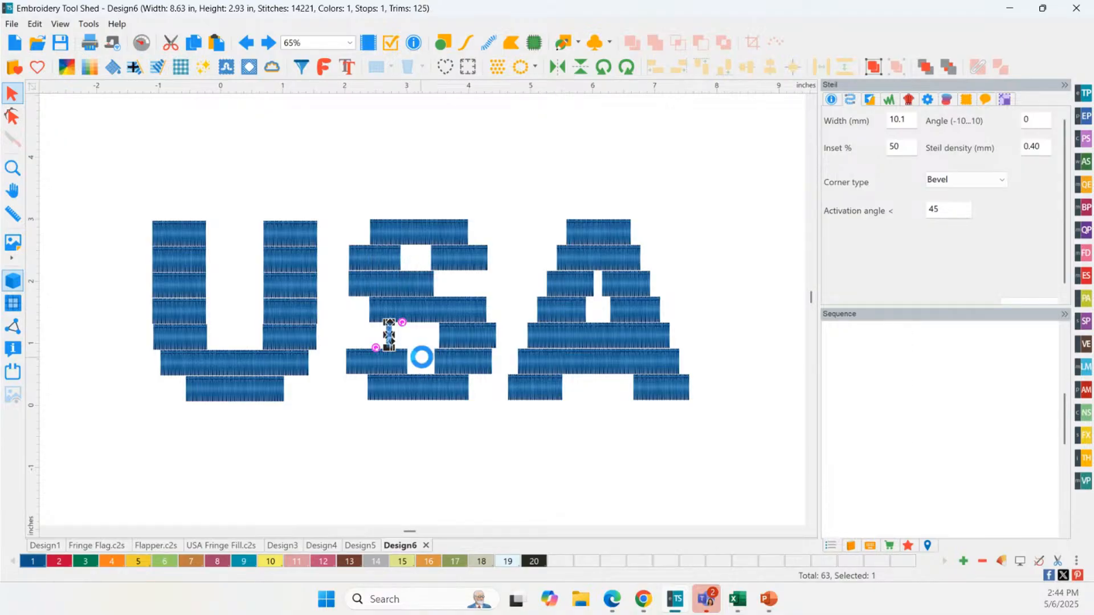
key(Delete)
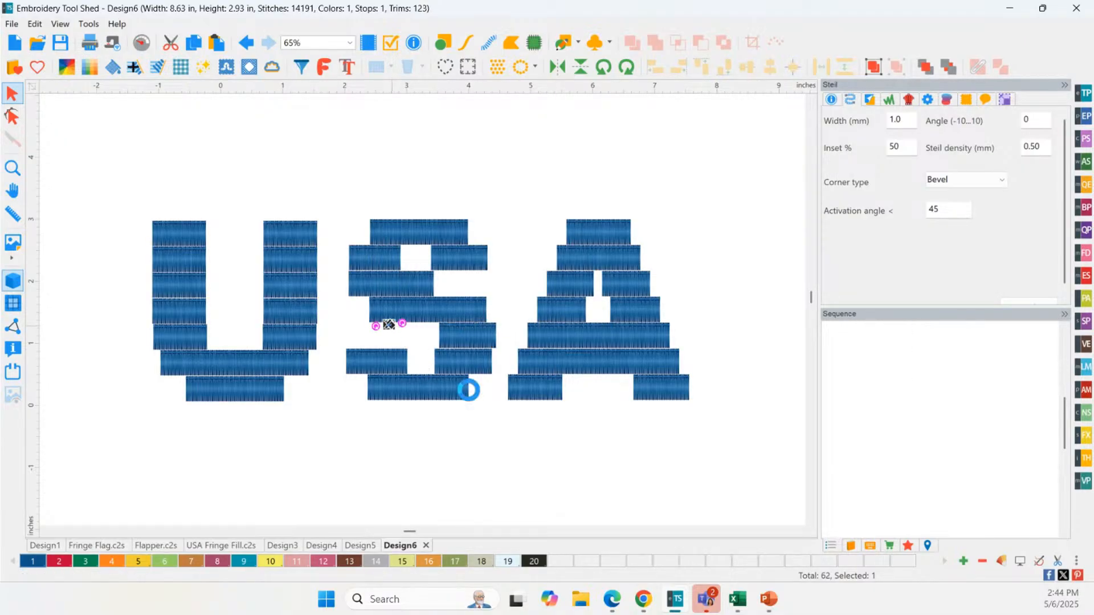
click(503, 454)
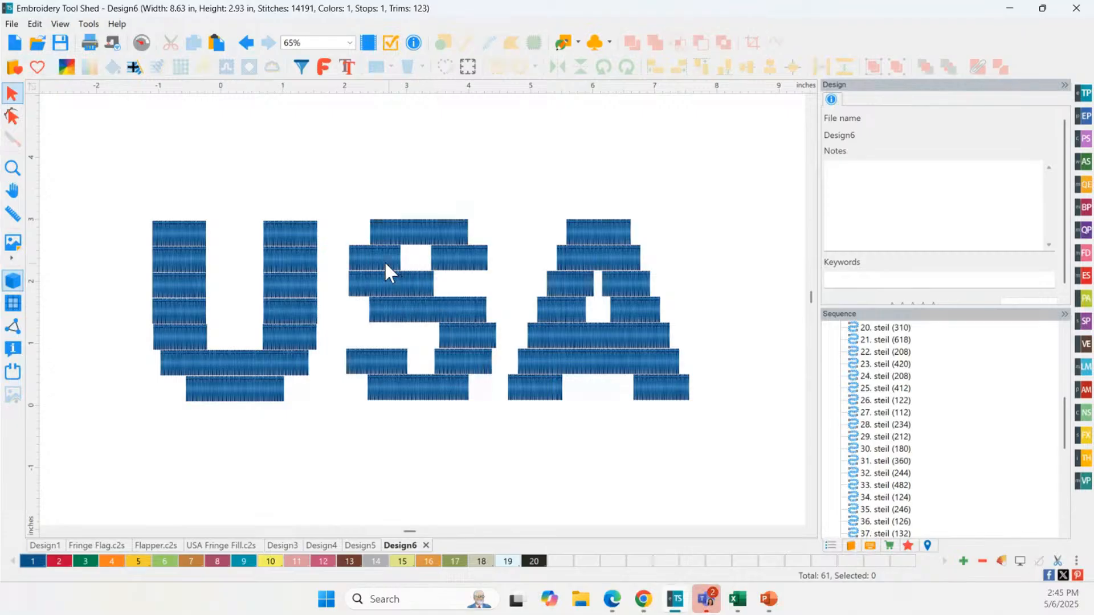
Undo back to the plain USA artwork text and break it up into separate letters
click(246, 42)
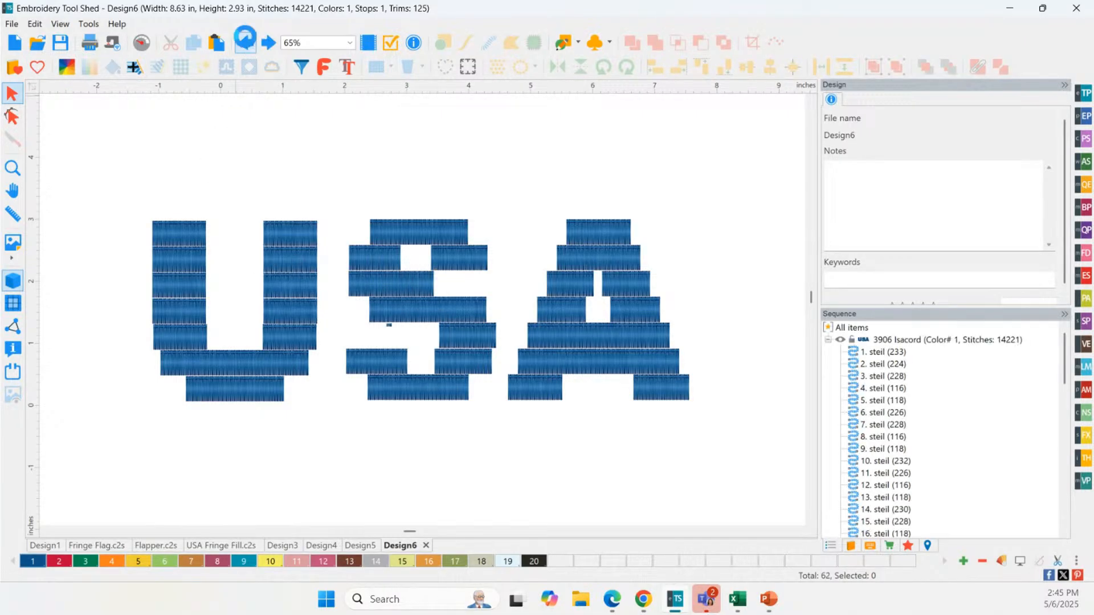
click(291, 261)
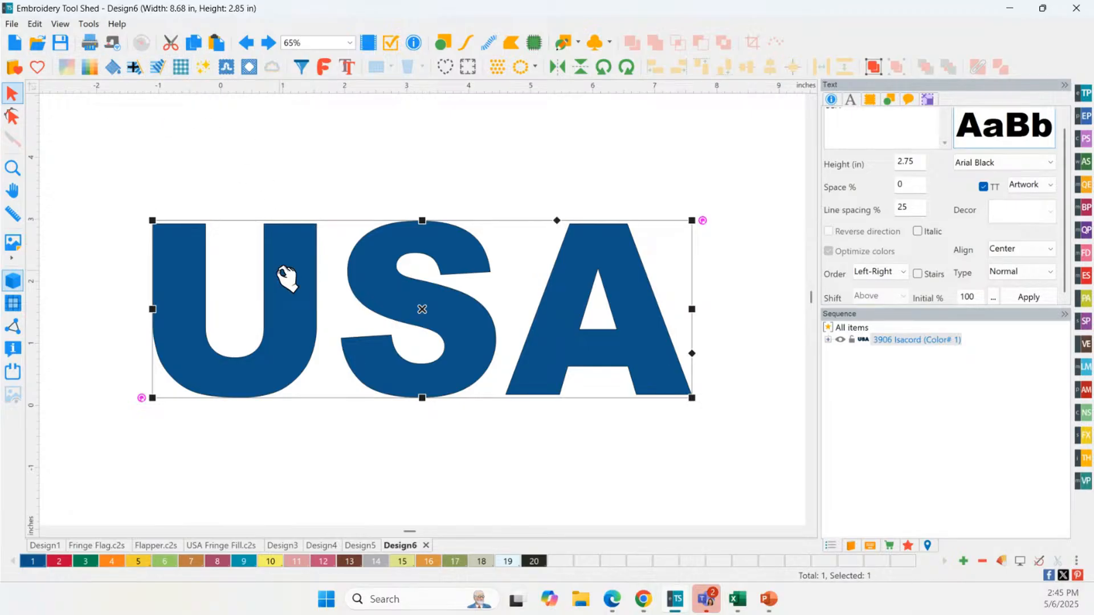
right_click(286, 278)
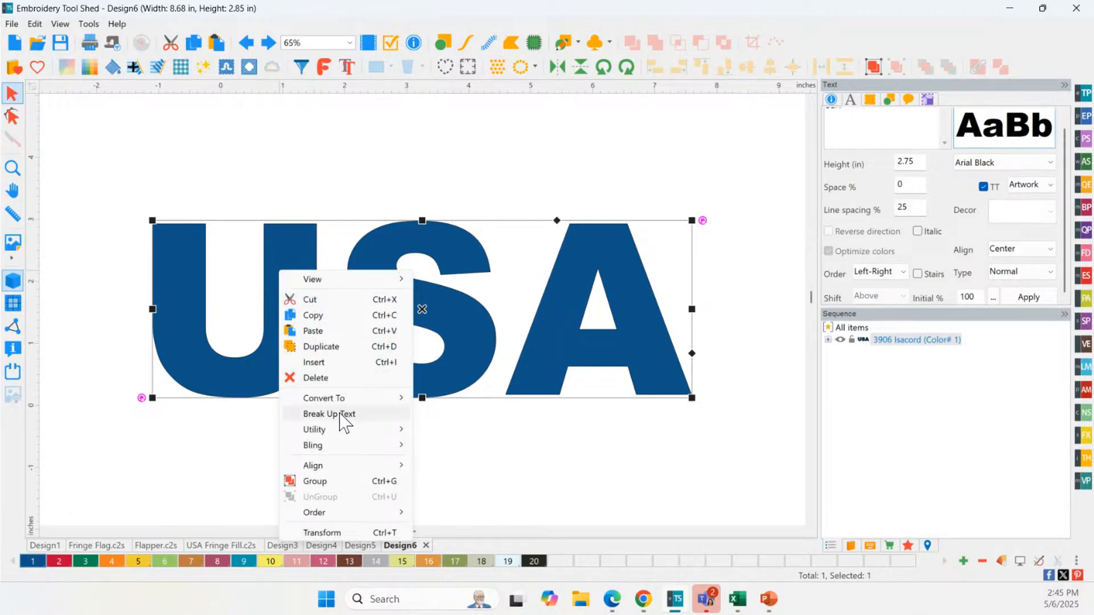
click(311, 415)
click(310, 424)
Convert the U and the A together into horizontal fringe rows 0.30 in wide
click(285, 351)
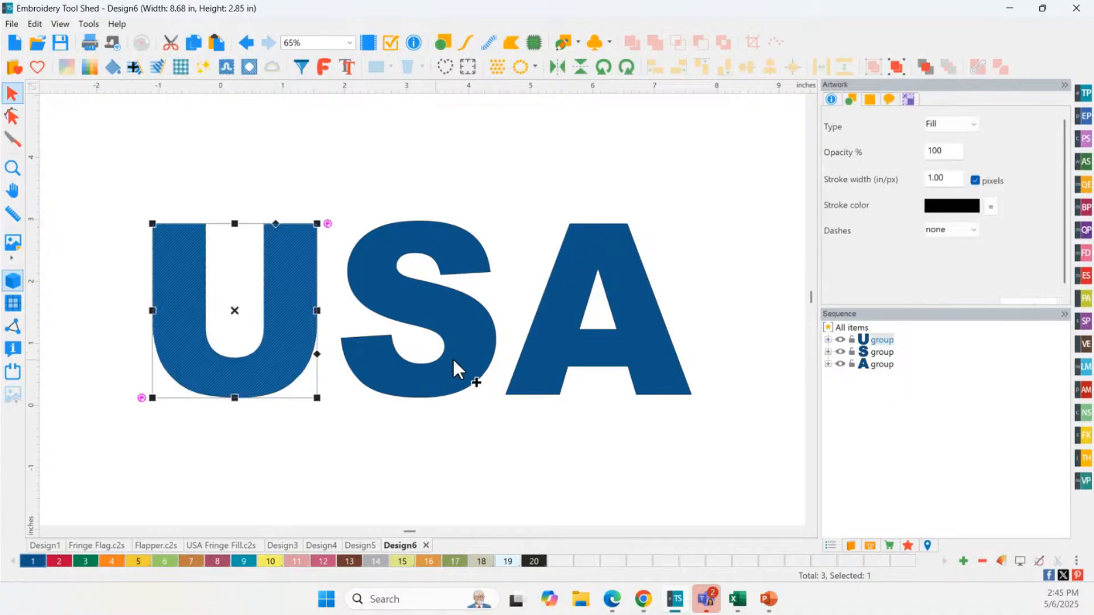
shift+click(538, 342)
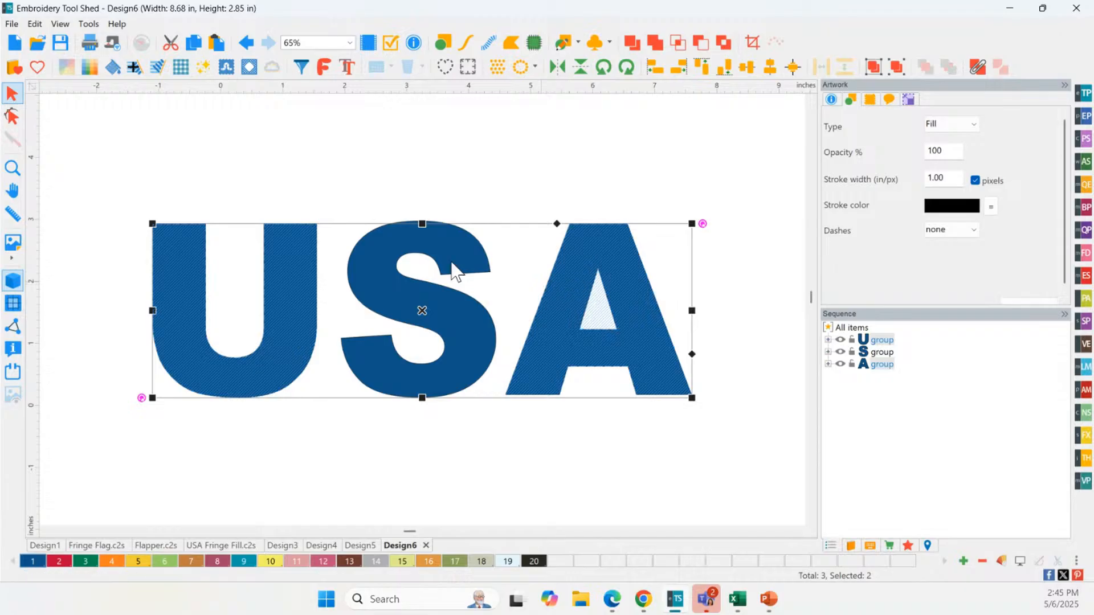
click(158, 66)
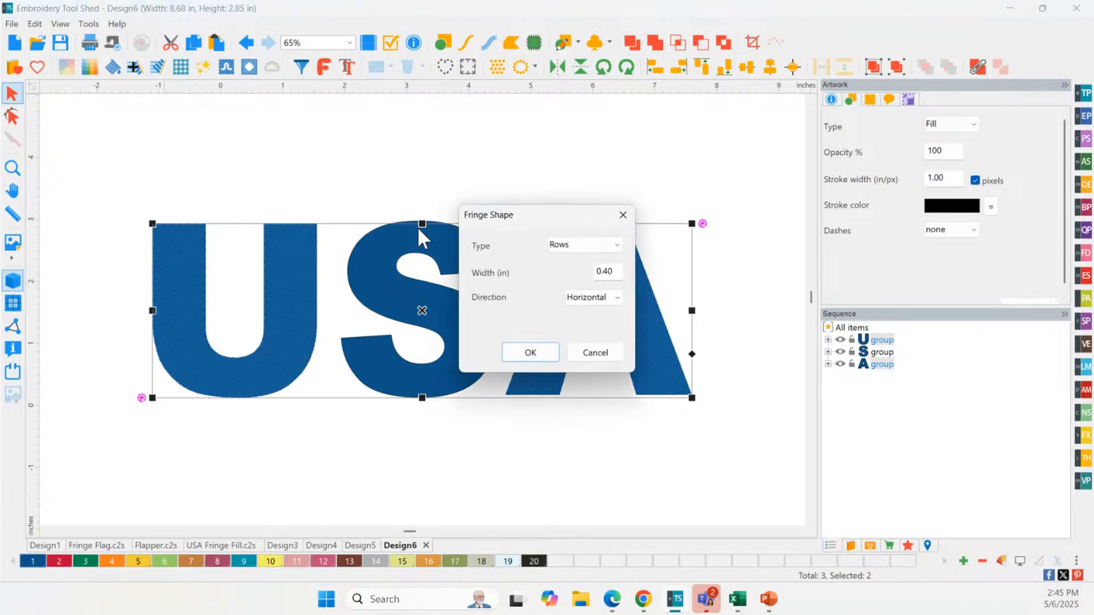
click(599, 271)
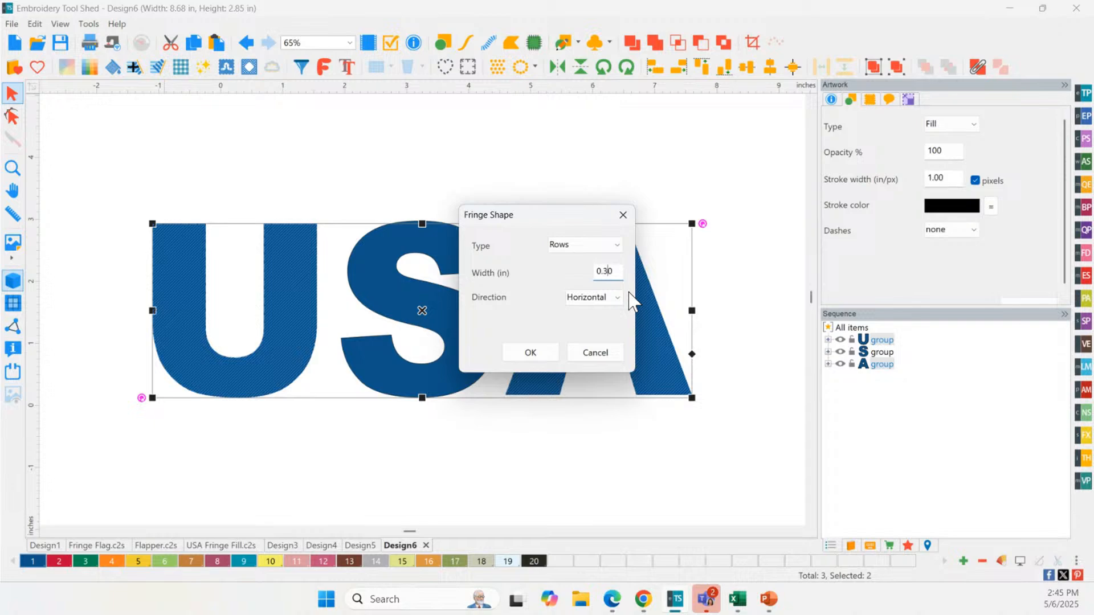
click(522, 351)
click(551, 358)
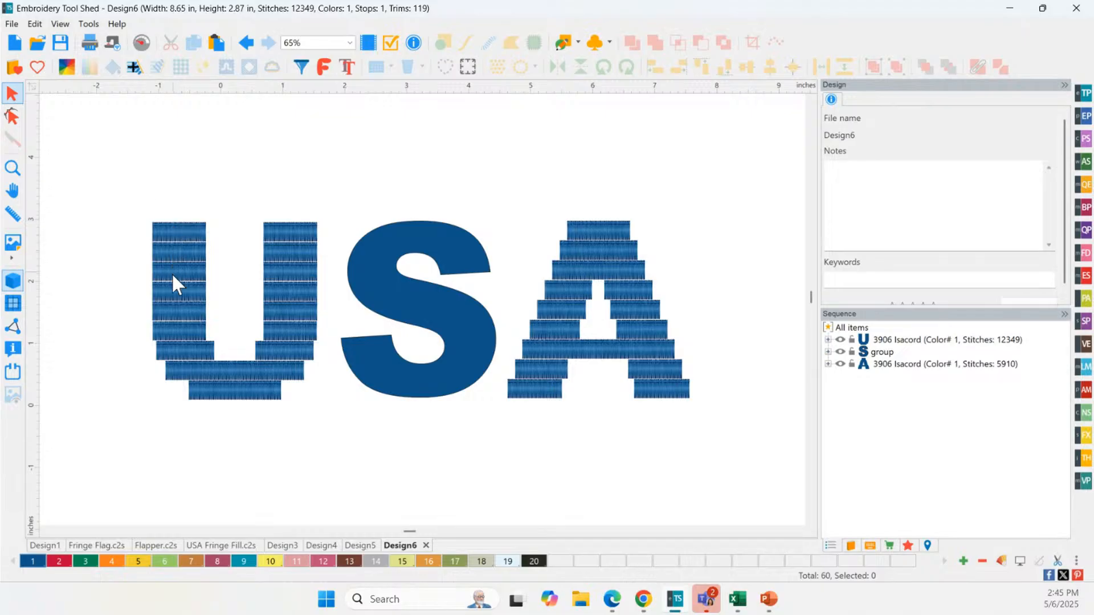
Convert the S into fringe rows 0.30 in wide running in the 45 diagonal direction
click(408, 322)
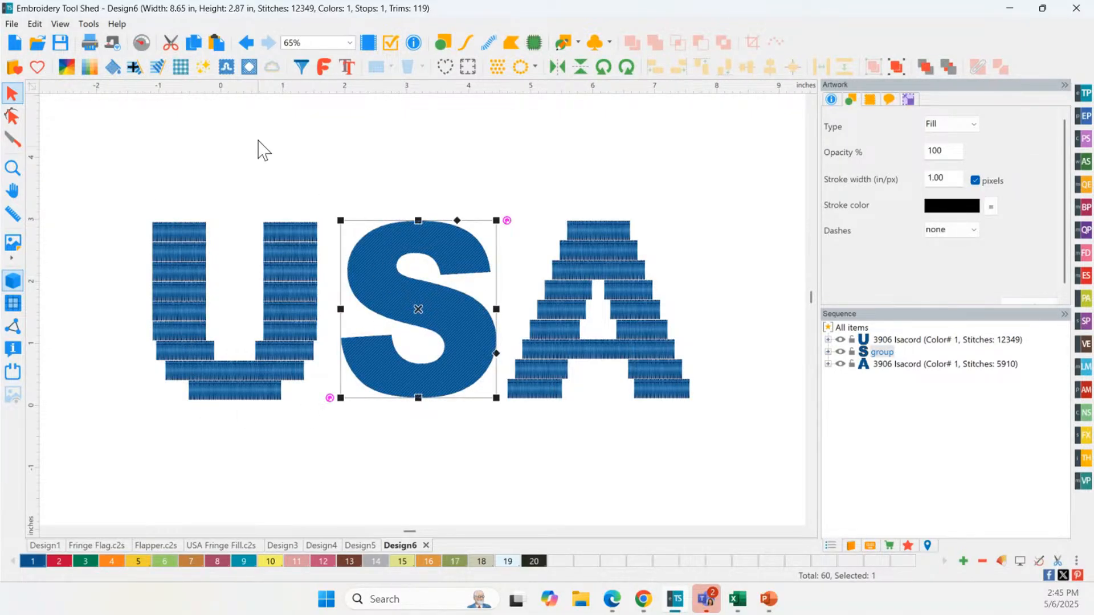
click(160, 73)
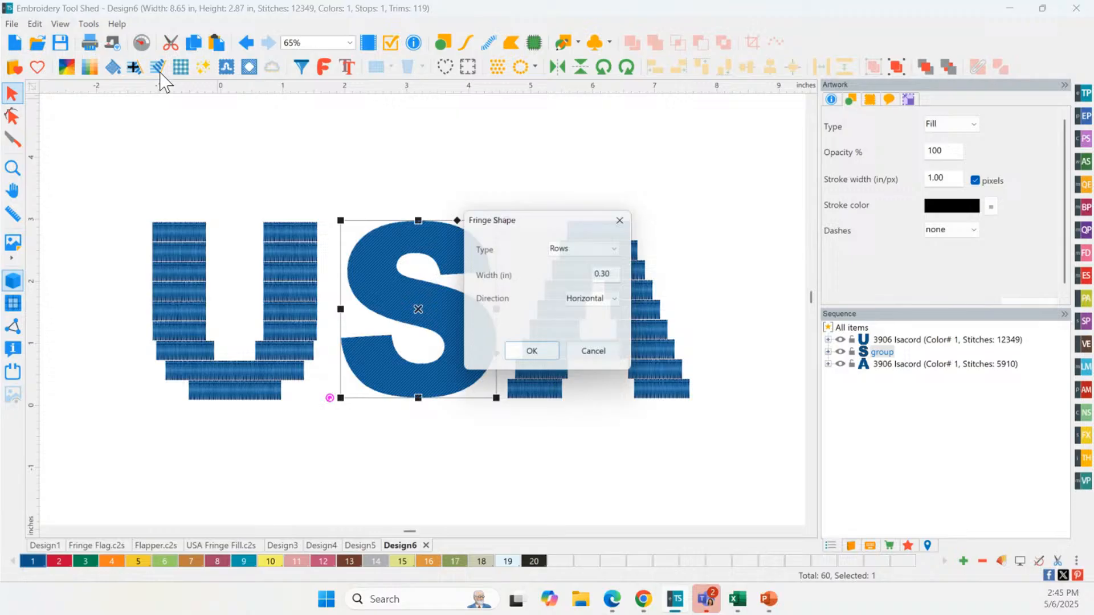
click(576, 247)
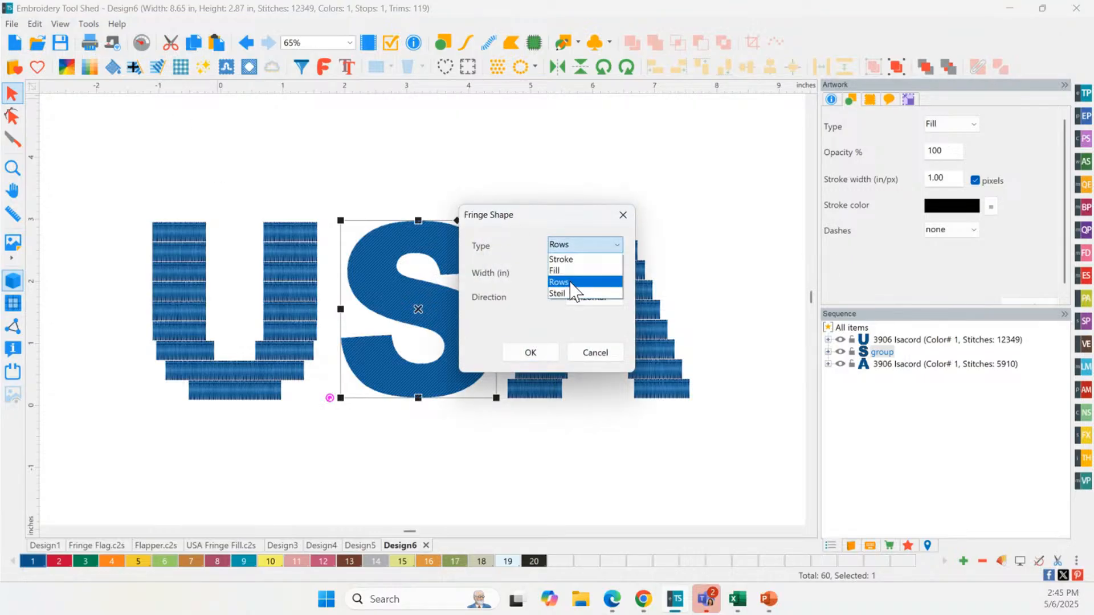
click(575, 281)
click(587, 297)
click(592, 317)
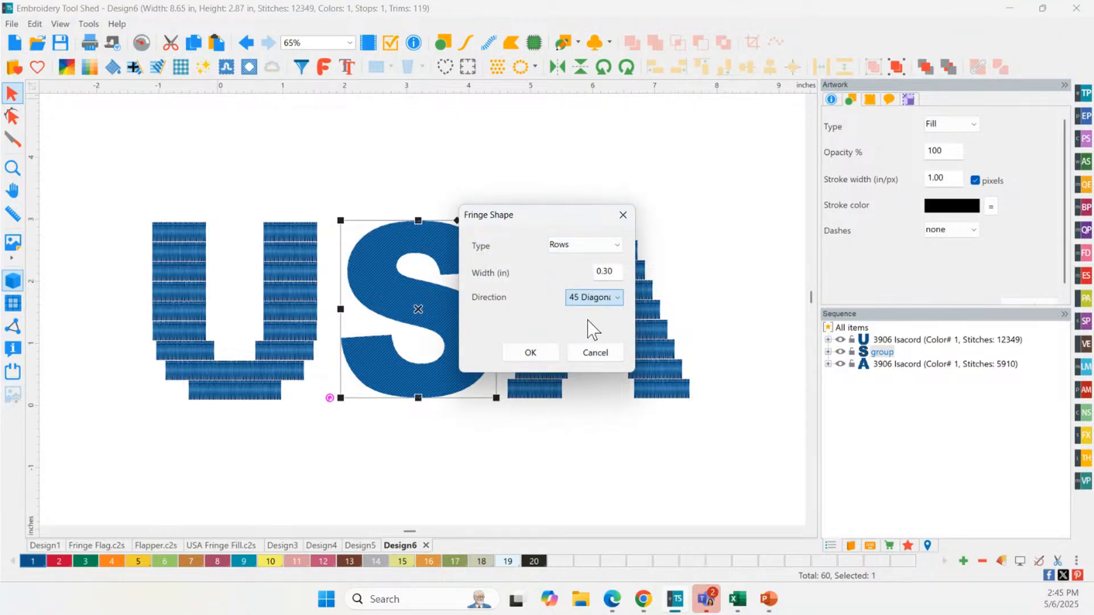
click(531, 354)
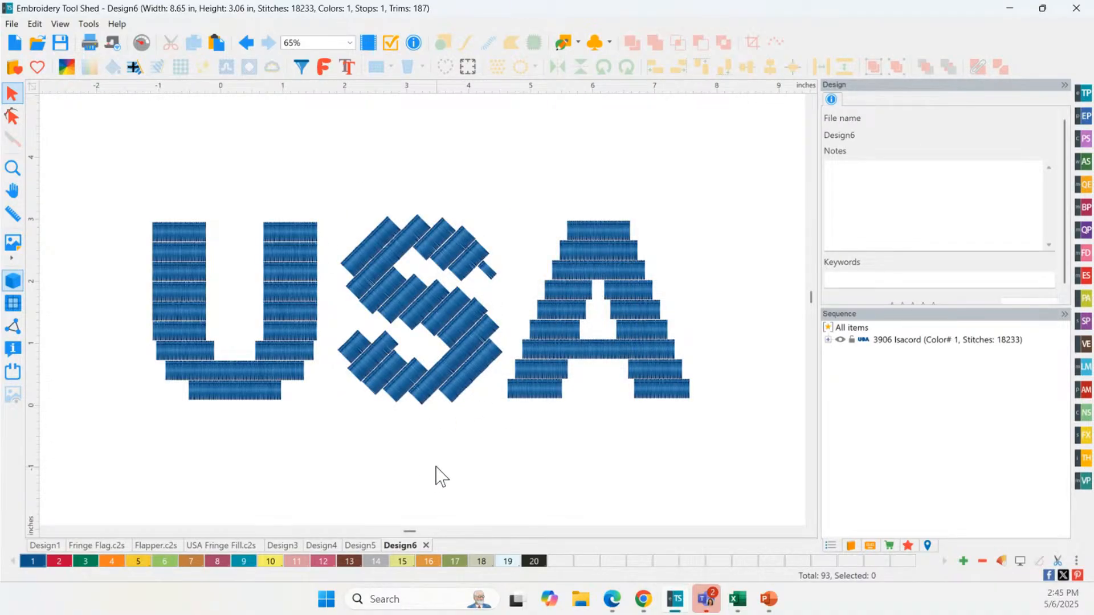
Delete the small stray fringe block at the upper tip of the S along with its tack-down line
click(490, 269)
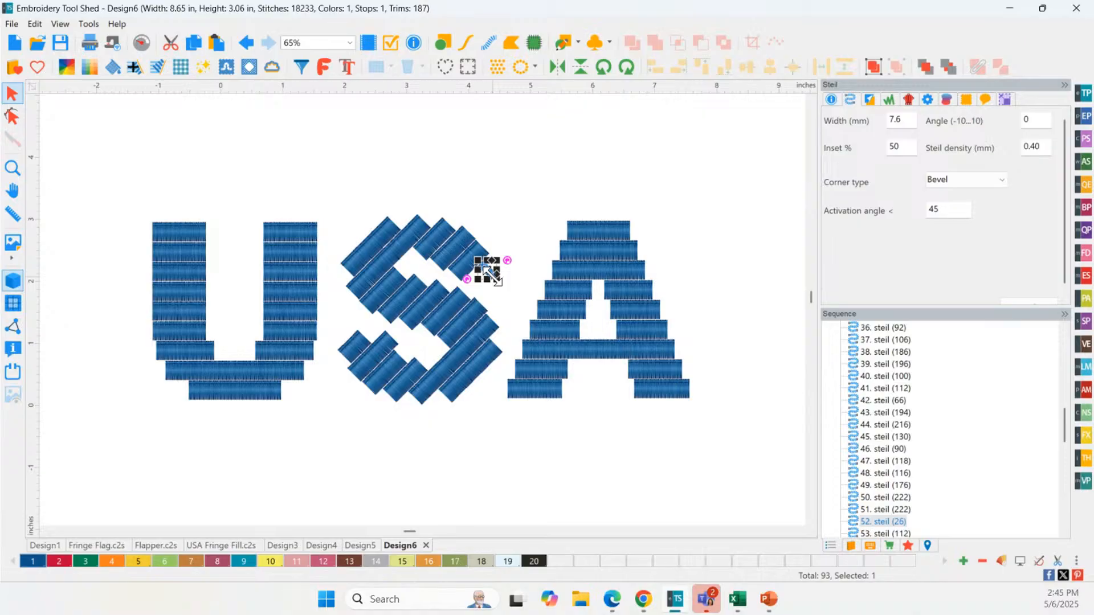
key(Delete)
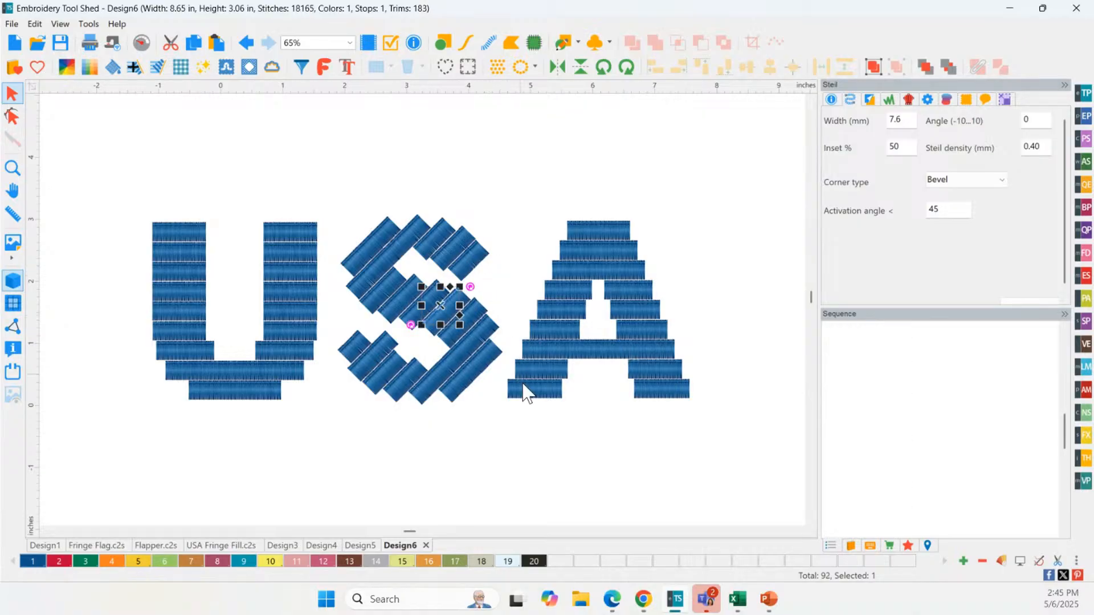
key(Delete)
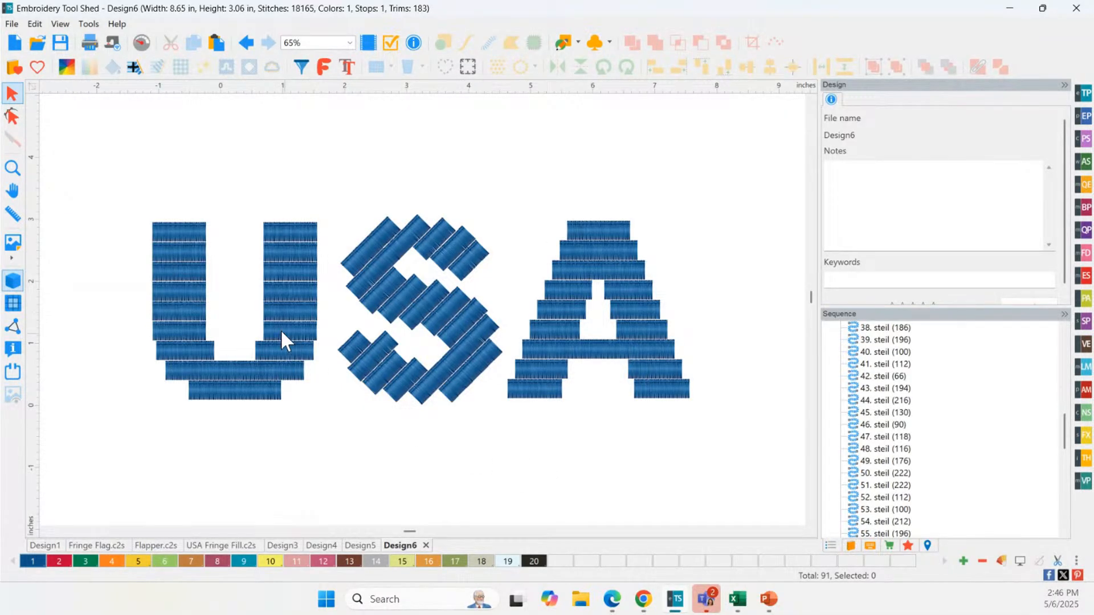
Browse the design library, the stitch effects and the list of purchased modules up to Embroidery Tool Shed
click(22, 170)
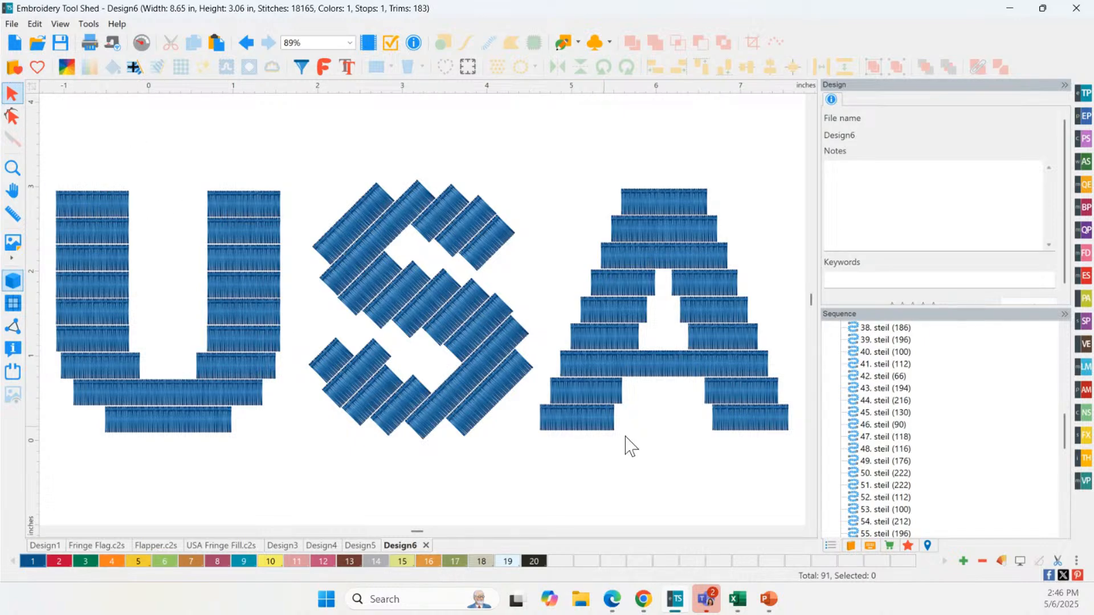
click(851, 546)
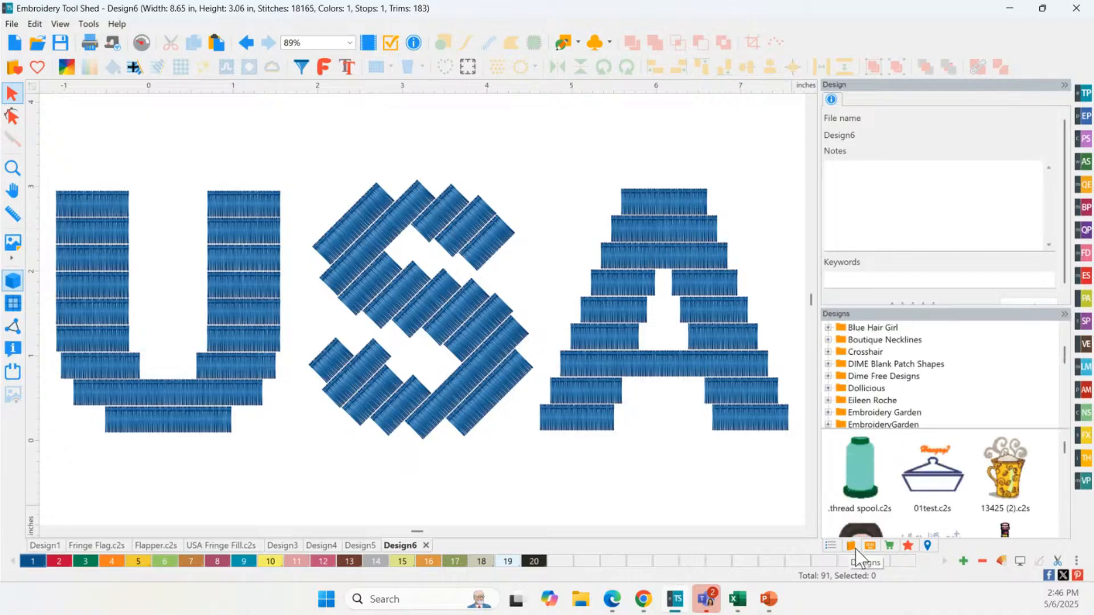
drag(1064, 359, 1070, 333)
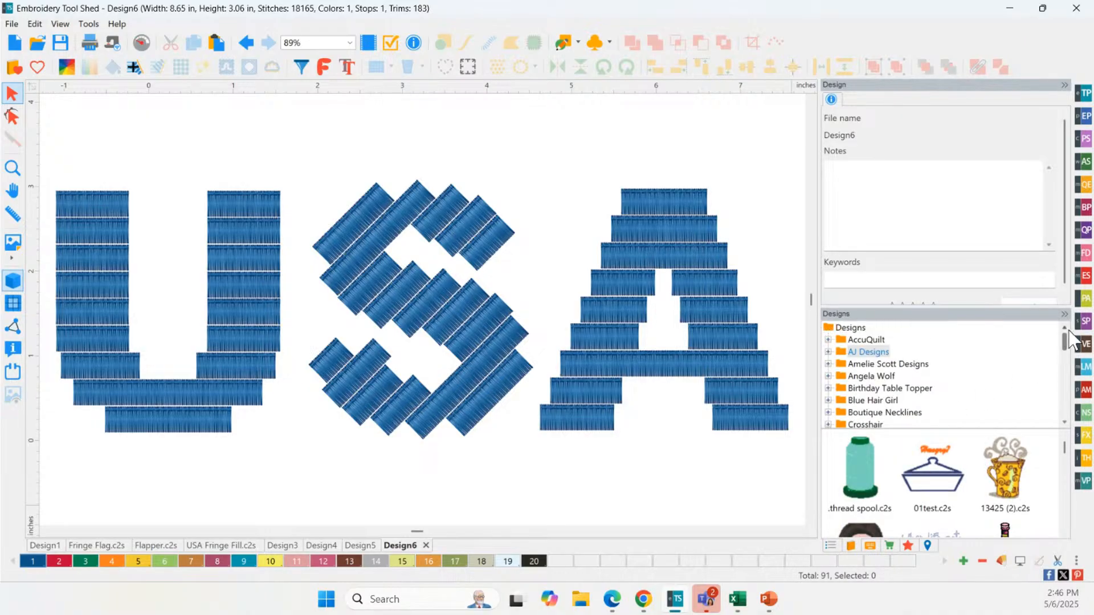
click(908, 546)
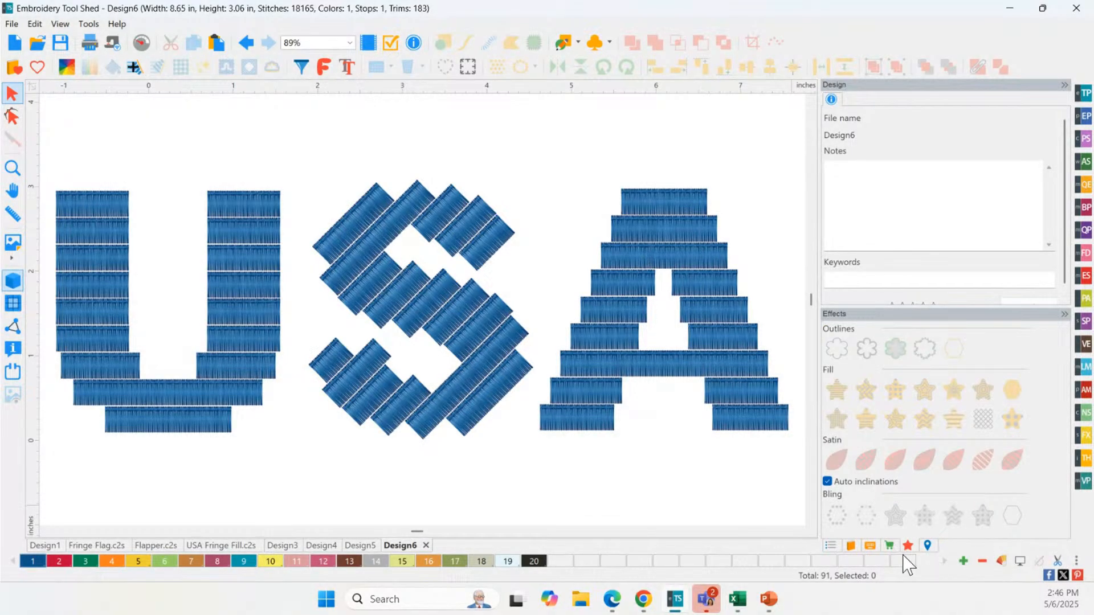
click(889, 546)
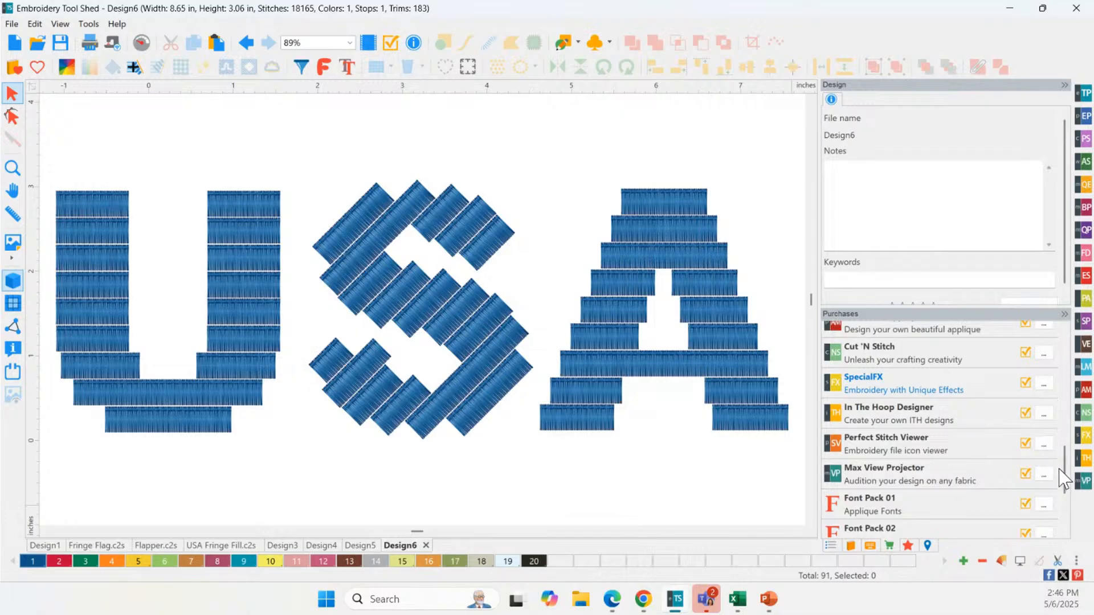
drag(1063, 478, 1067, 348)
Make Embroidery Tool Shed the default module and decline the download of the supplement files
click(1044, 337)
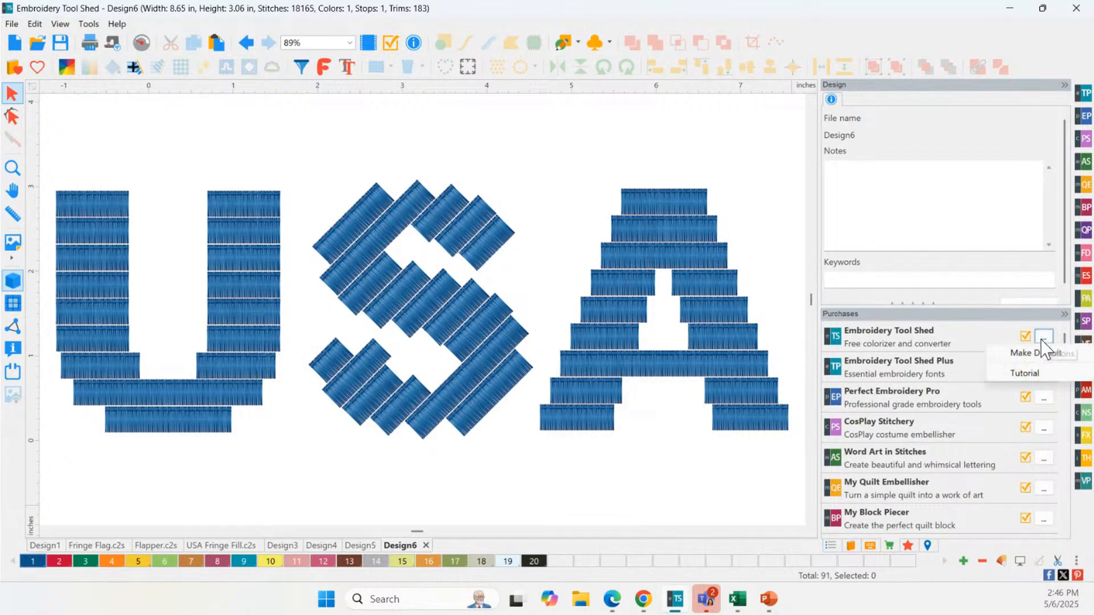
click(1029, 352)
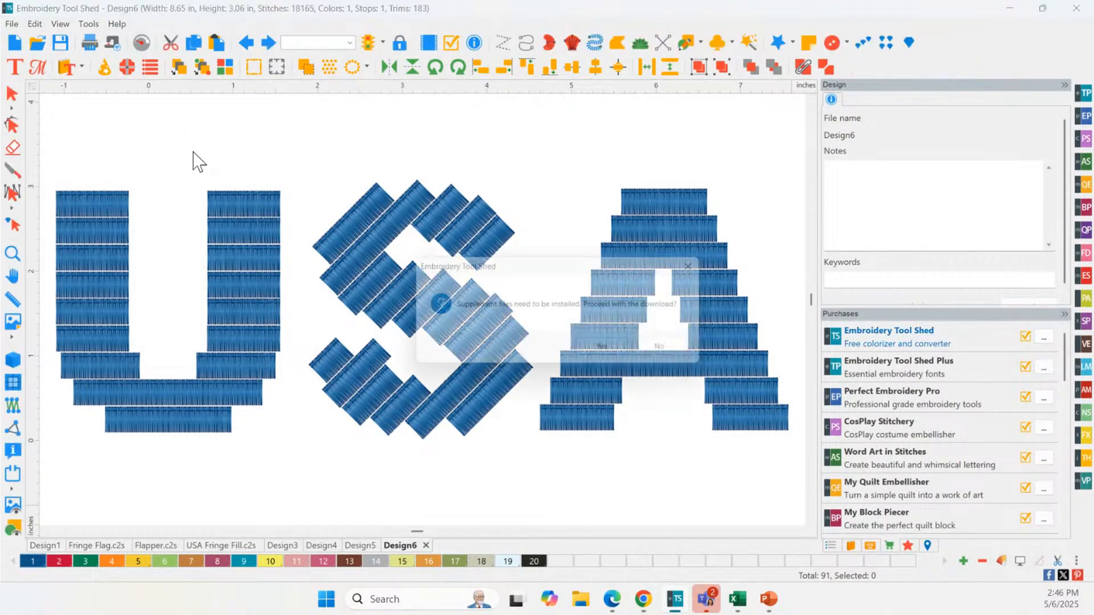
click(665, 349)
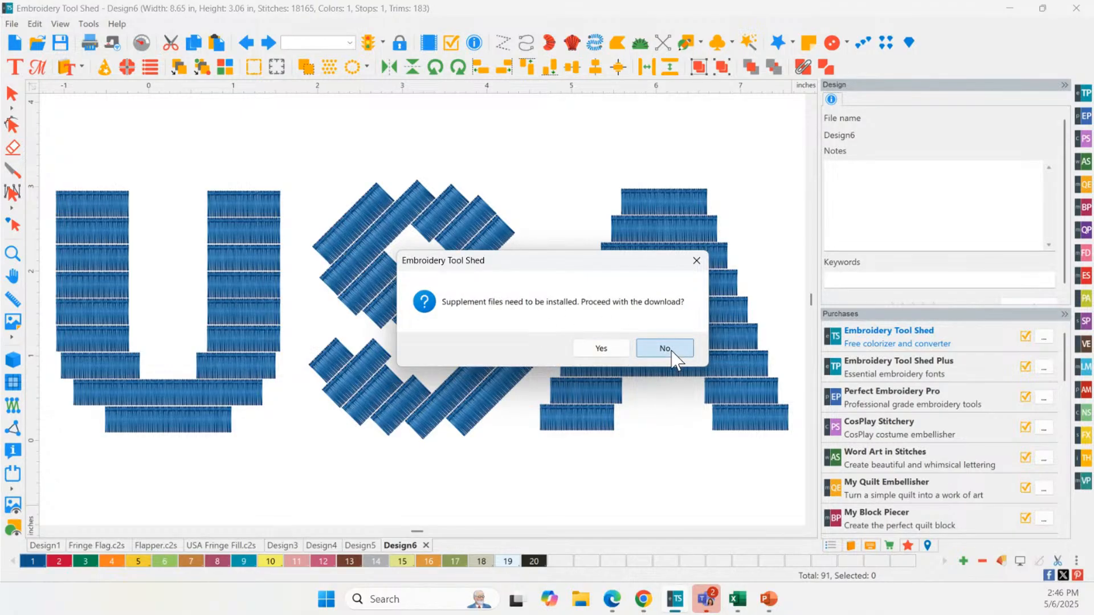
click(666, 349)
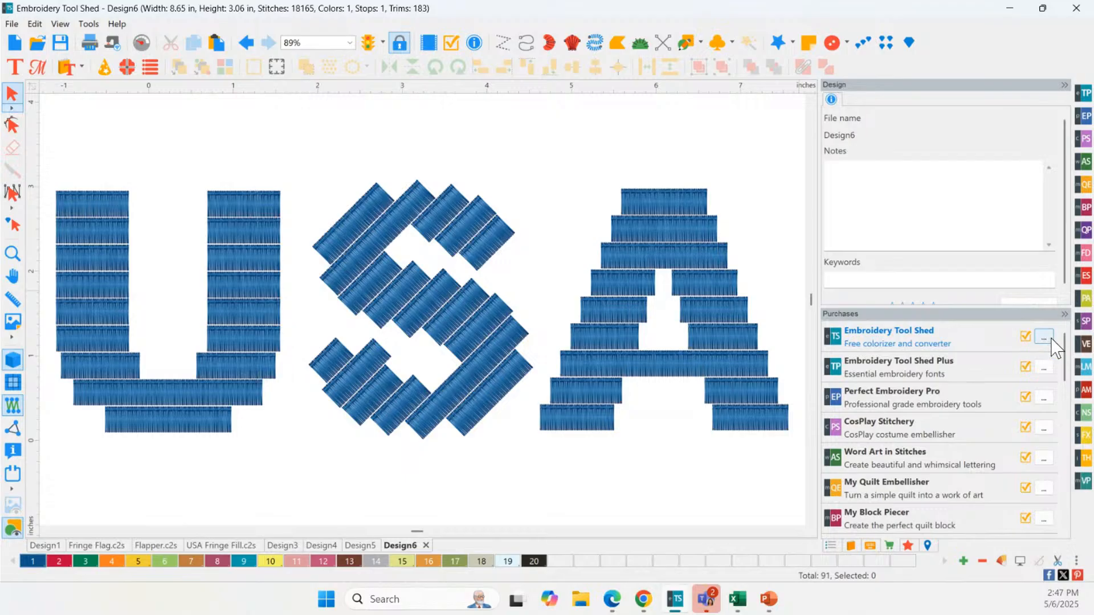
Display the list of tools in the SpecialFX module, including the fringe tools, and close it again
key(ctrl)
key(ctrl)
key(ctrl)
key(ctrl)
click(1083, 440)
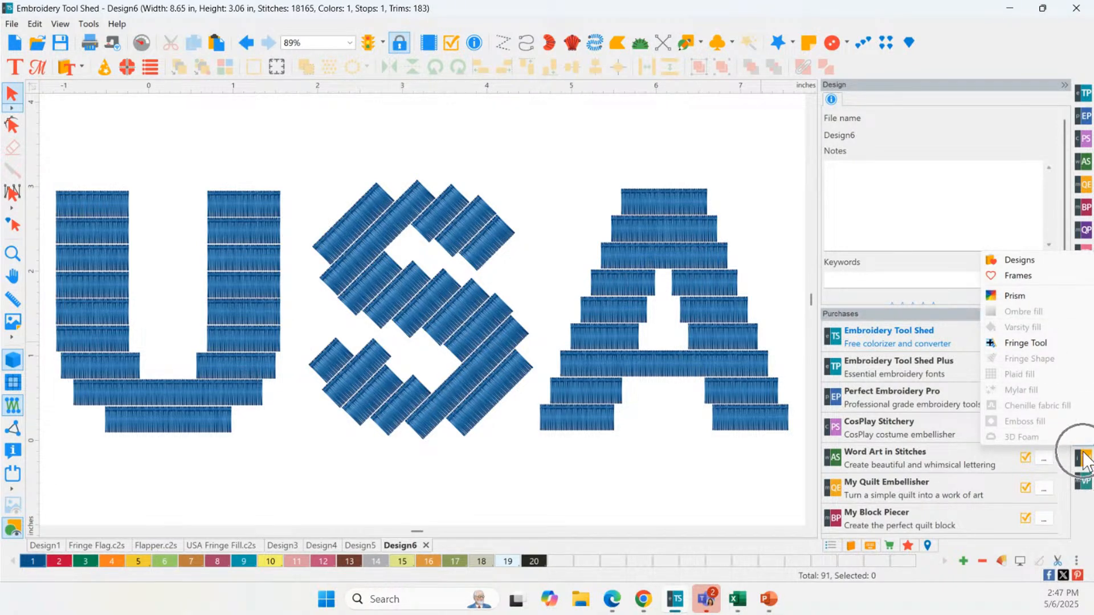
click(661, 163)
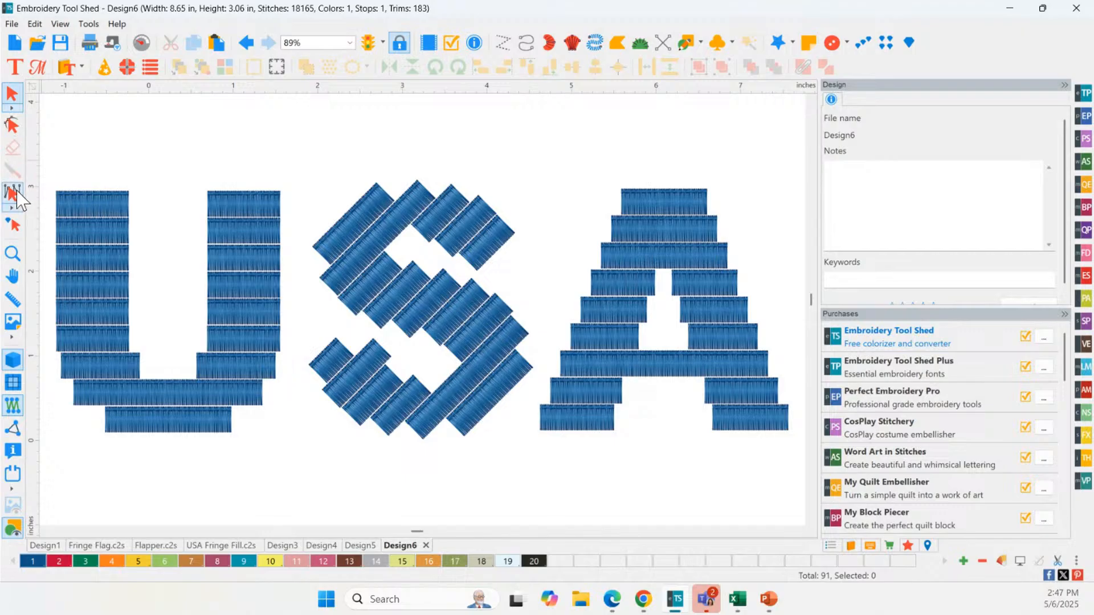
Draw a thin artwork rectangle about 2.6 in wide and 0.4 in high above the U and S and select it
click(13, 254)
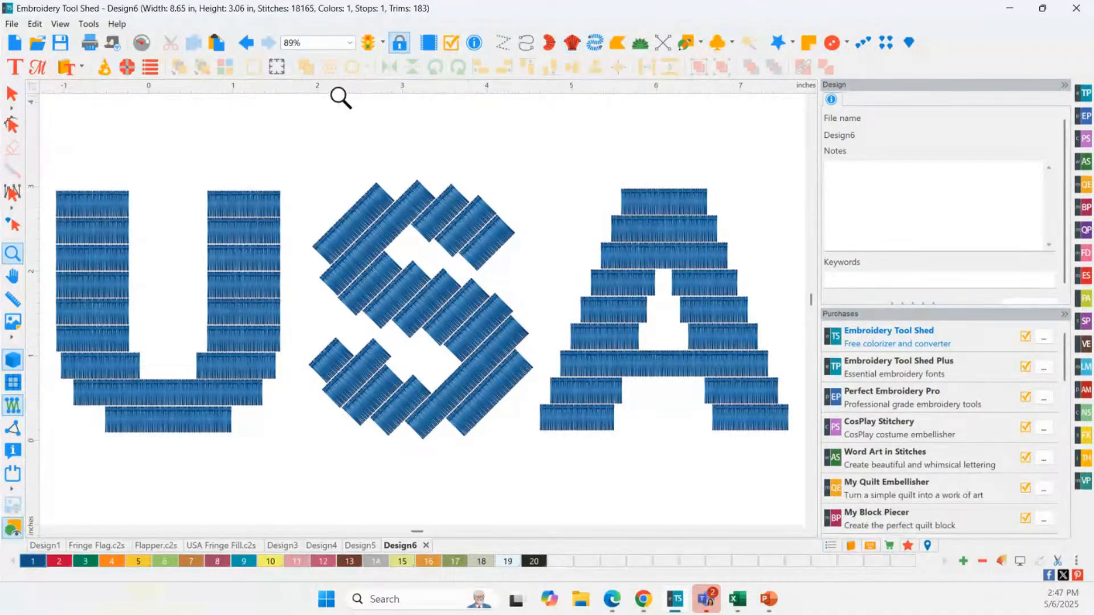
click(700, 43)
click(729, 79)
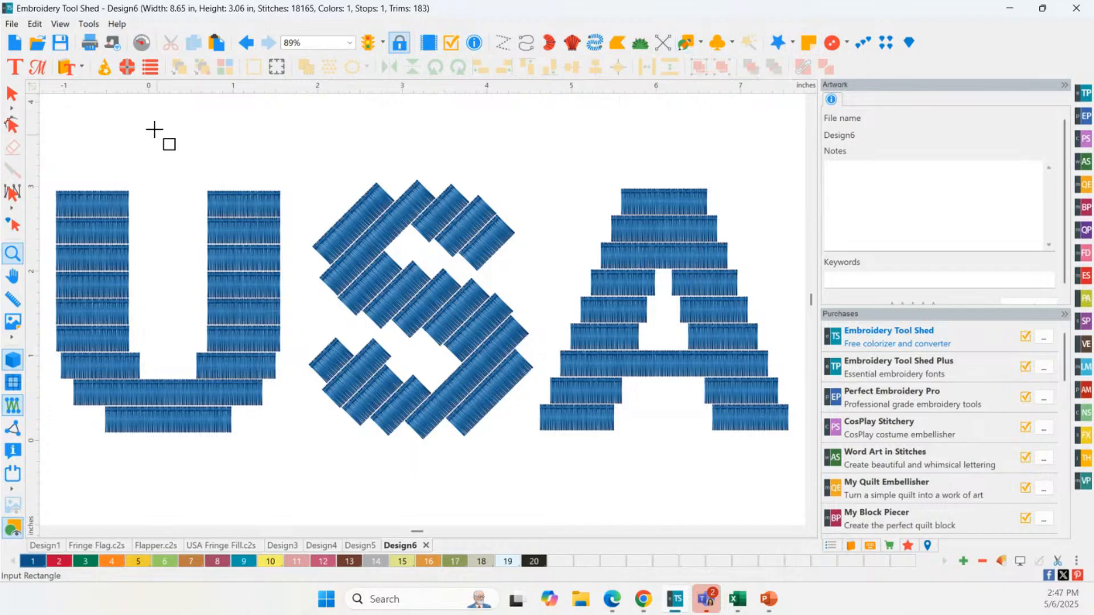
mouse_move(143, 109)
mouse_down()
mouse_move(201, 135)
mouse_move(364, 141)
mouse_up()
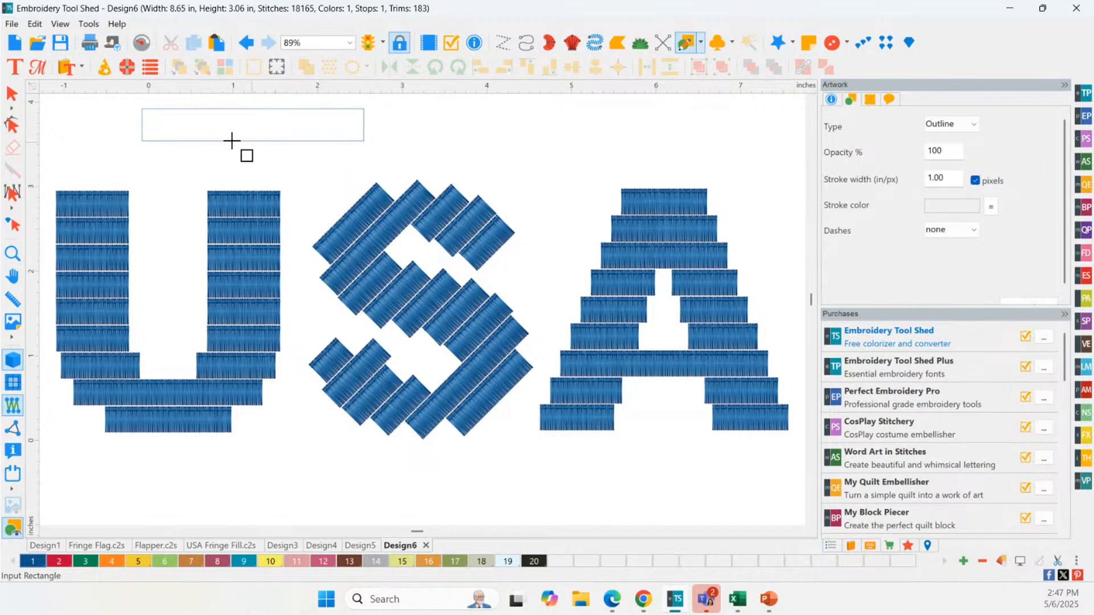
click(15, 91)
click(255, 109)
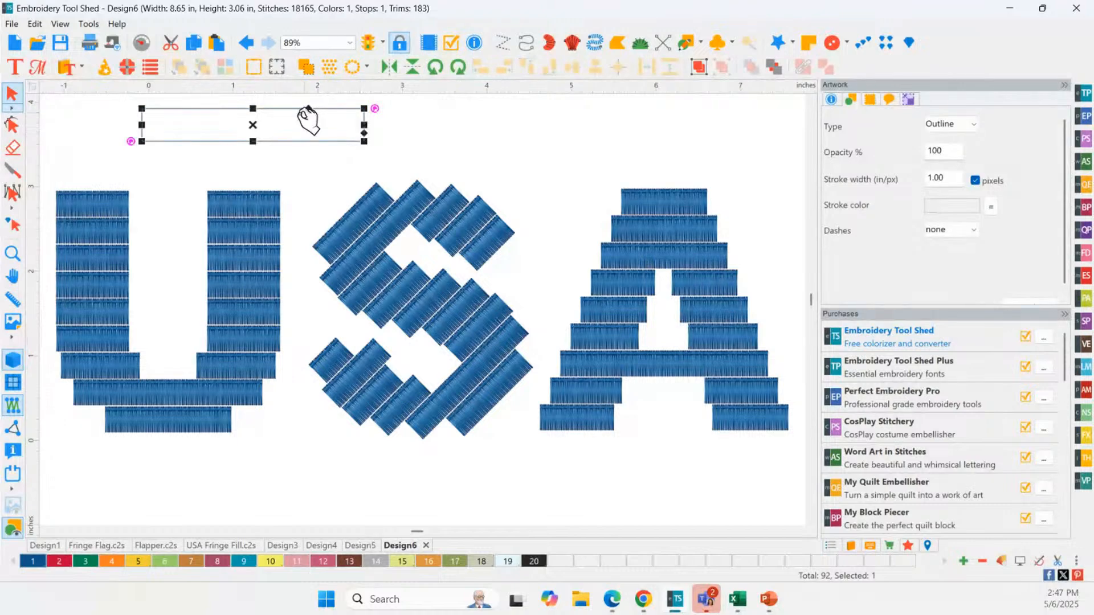
Try converting the rectangle to satin stitches and undo back to the plain outline
right_click(253, 127)
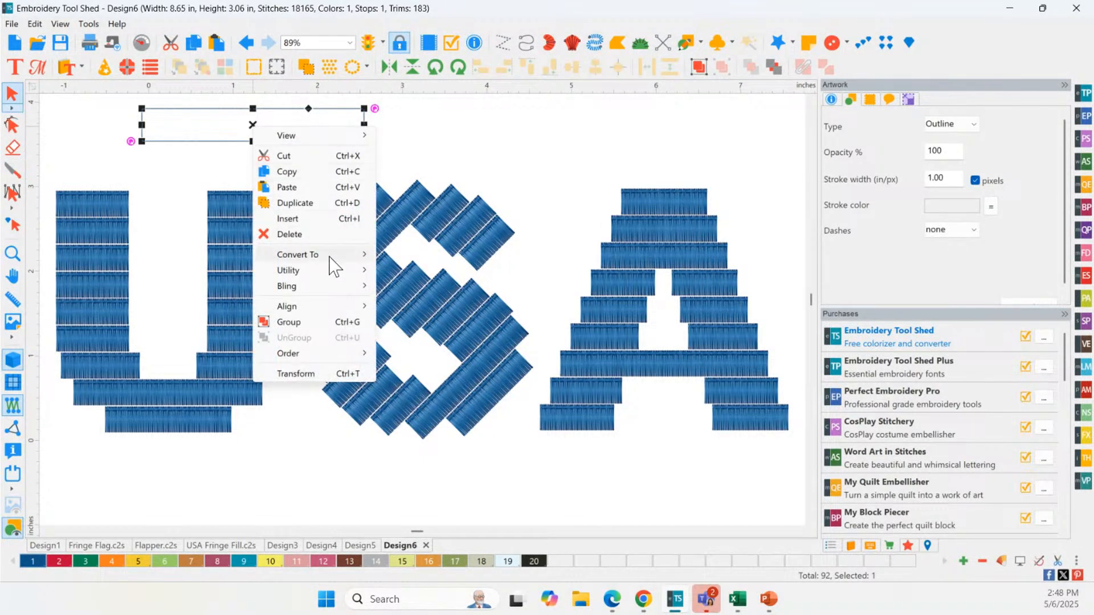
mouse_move(330, 256)
click(407, 270)
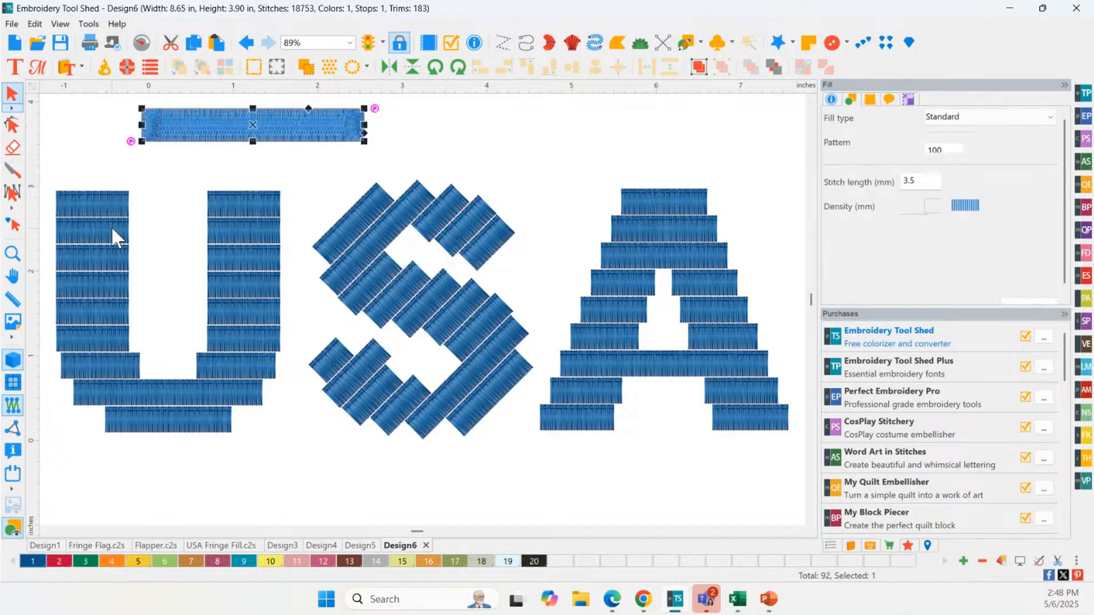
click(511, 136)
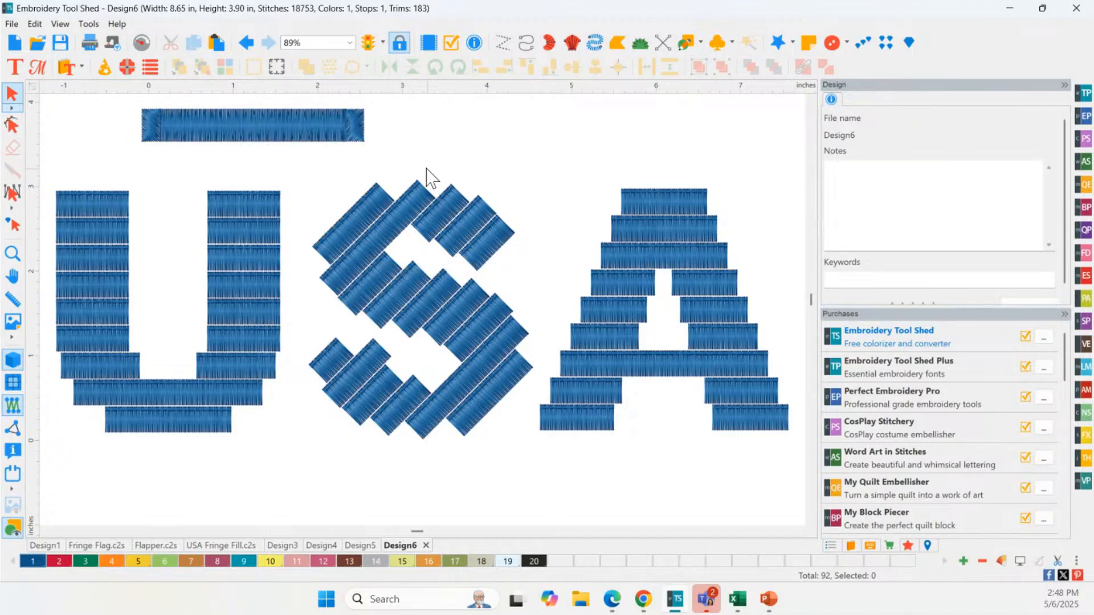
click(240, 135)
click(456, 136)
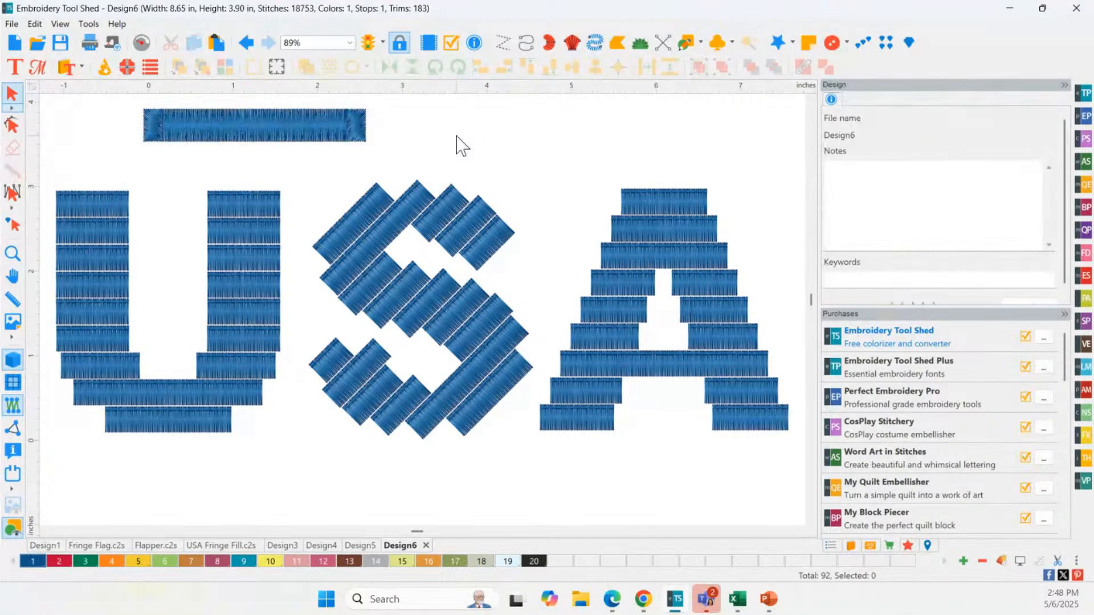
click(288, 127)
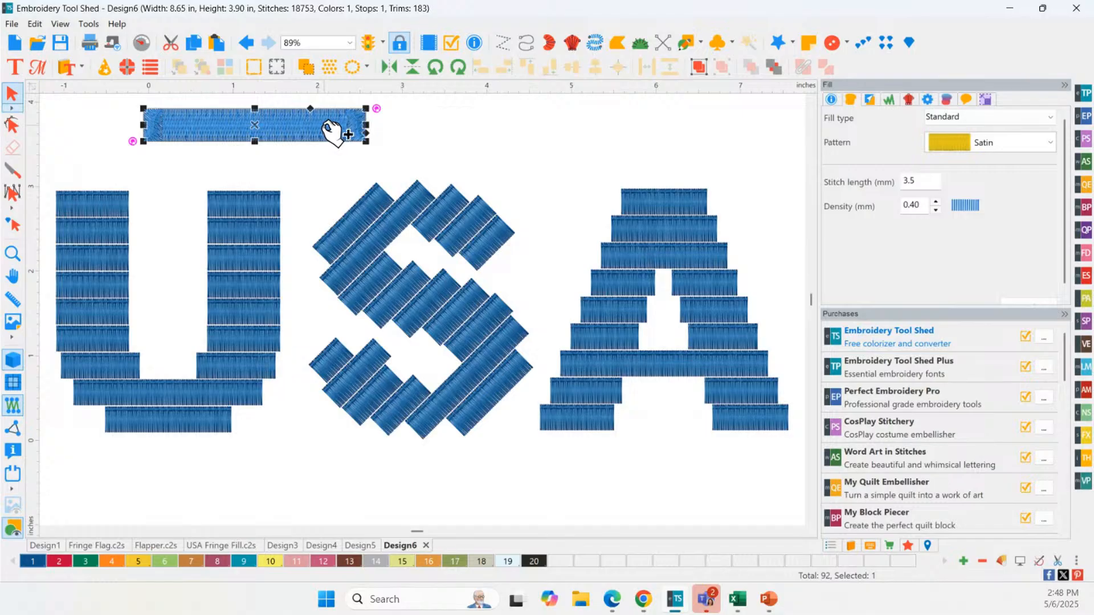
key(ctrl+z)
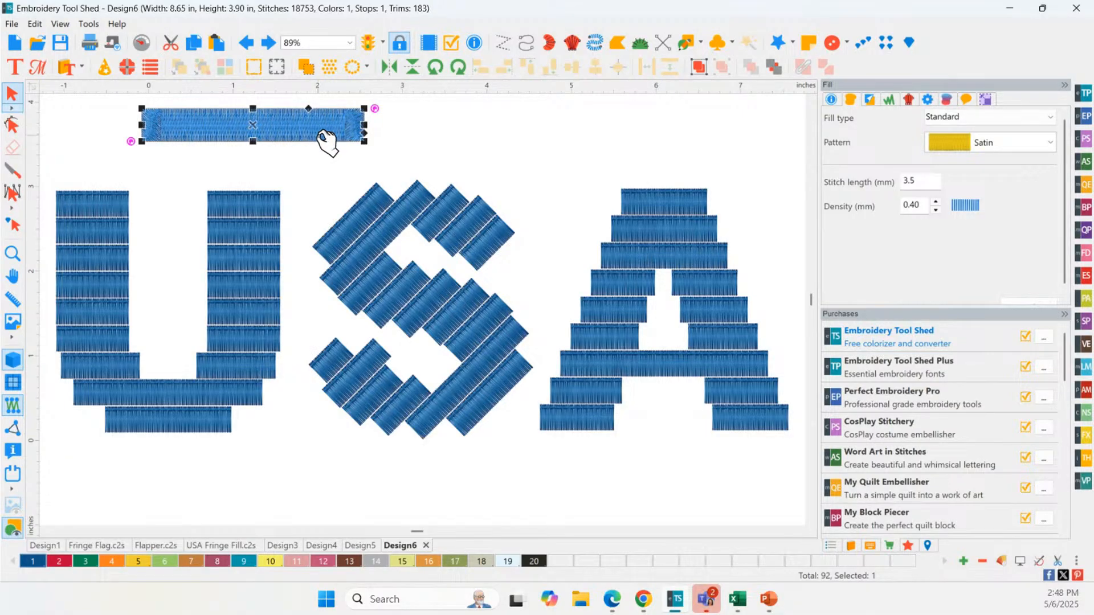
key(ctrl+z)
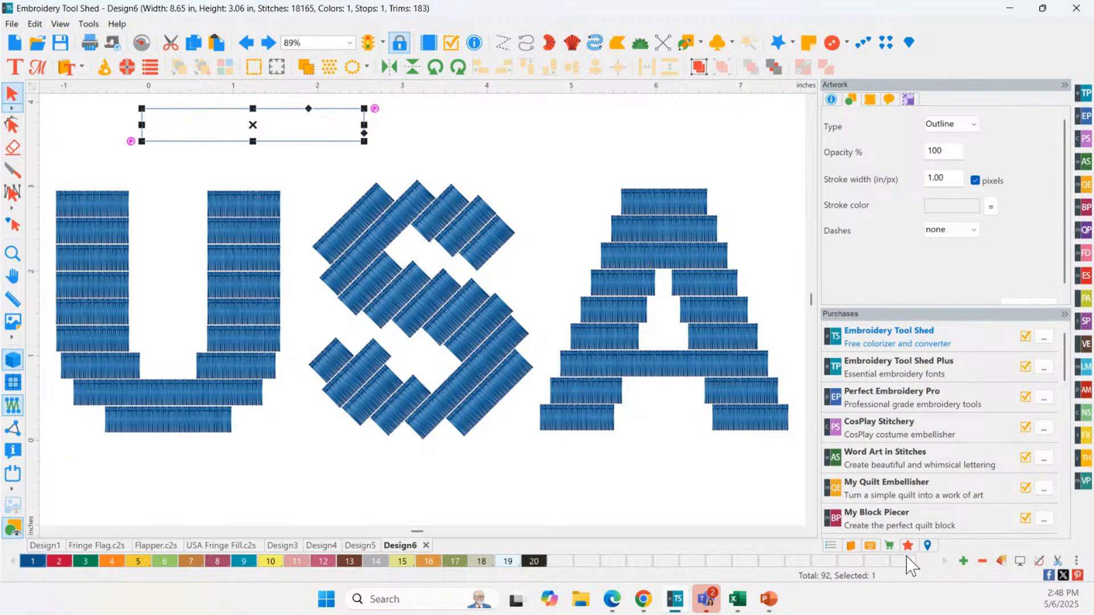
Apply the Standard satin effect to the rectangle and recolor it with orange thread 4
click(909, 545)
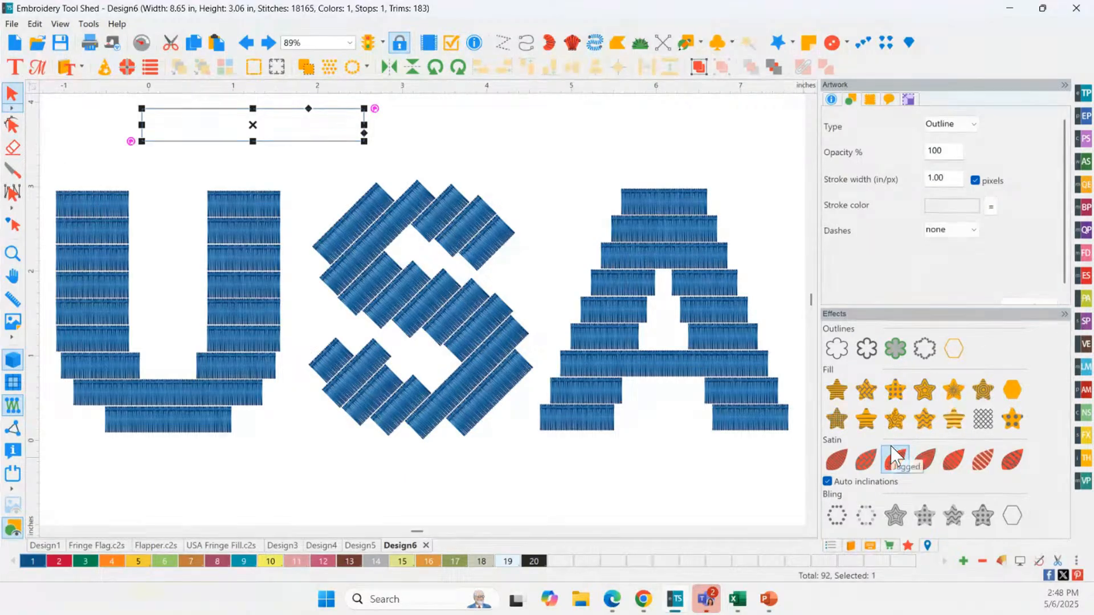
click(836, 462)
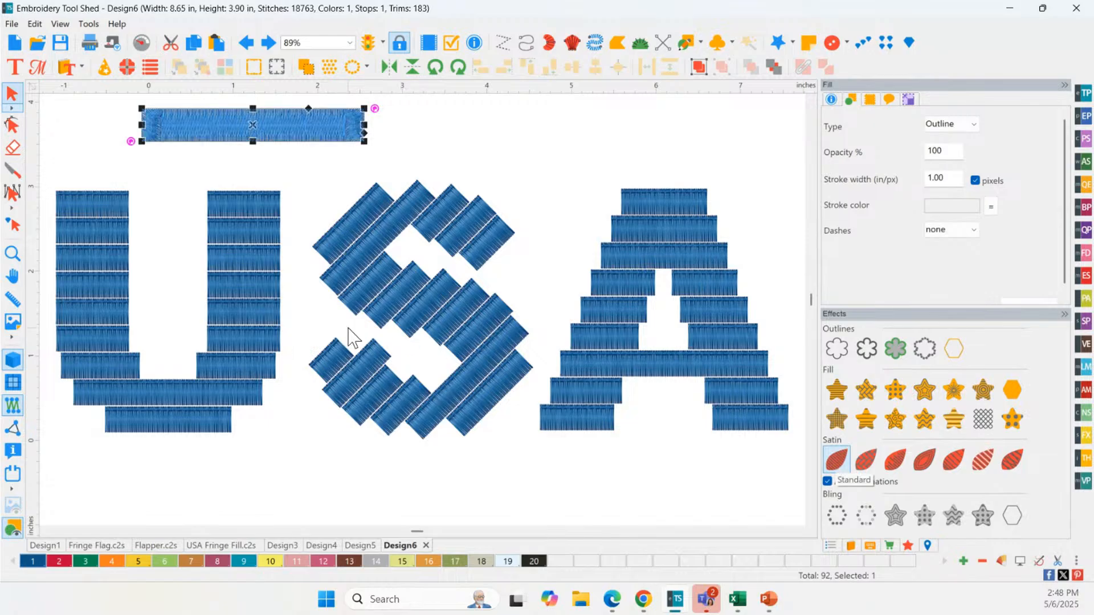
click(456, 154)
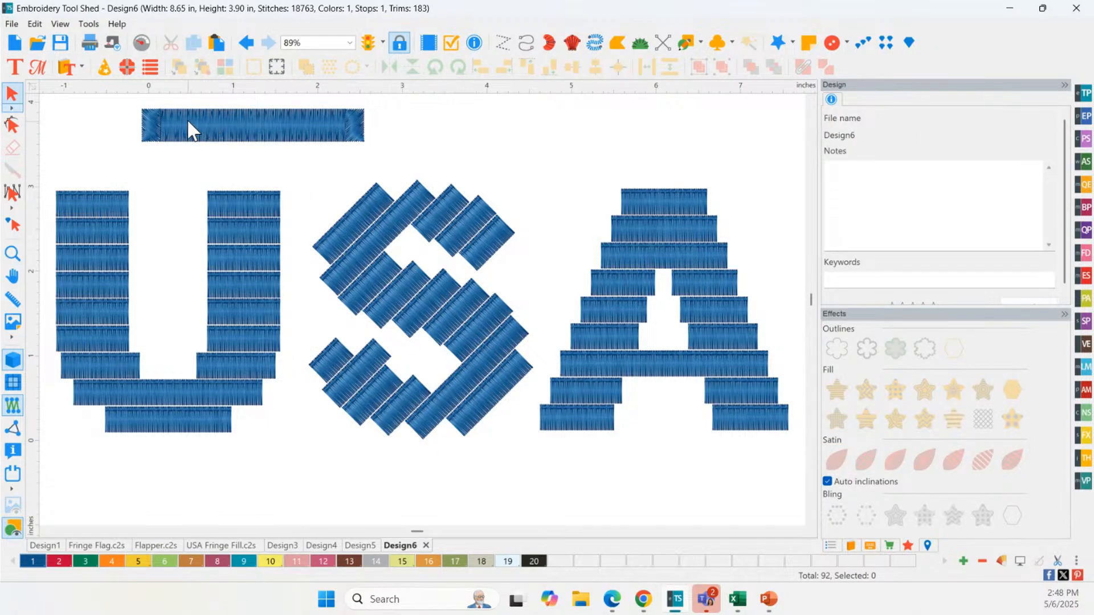
click(291, 134)
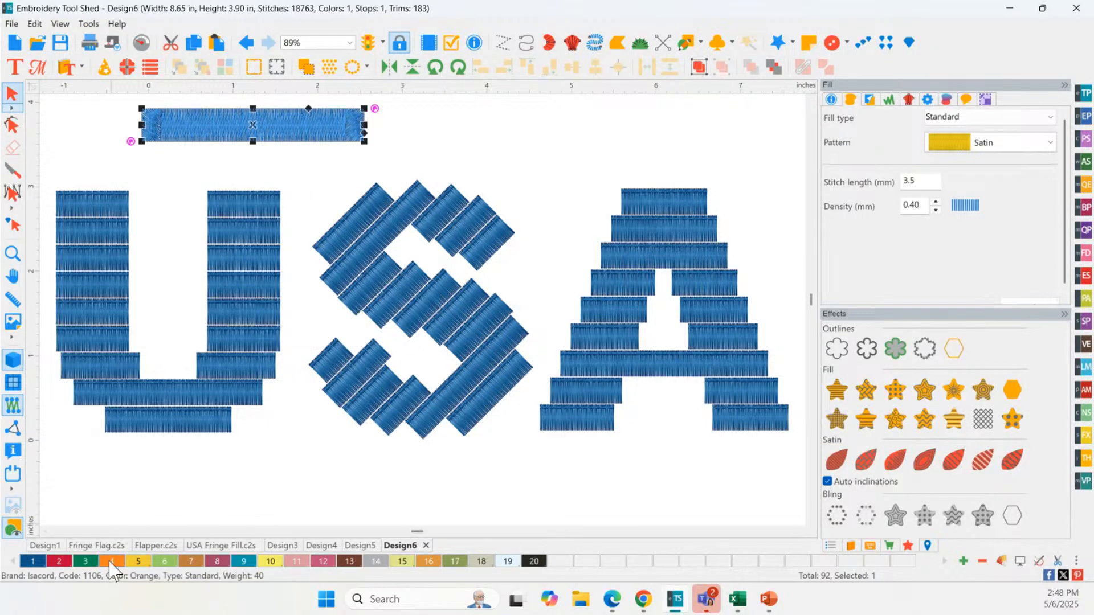
click(412, 128)
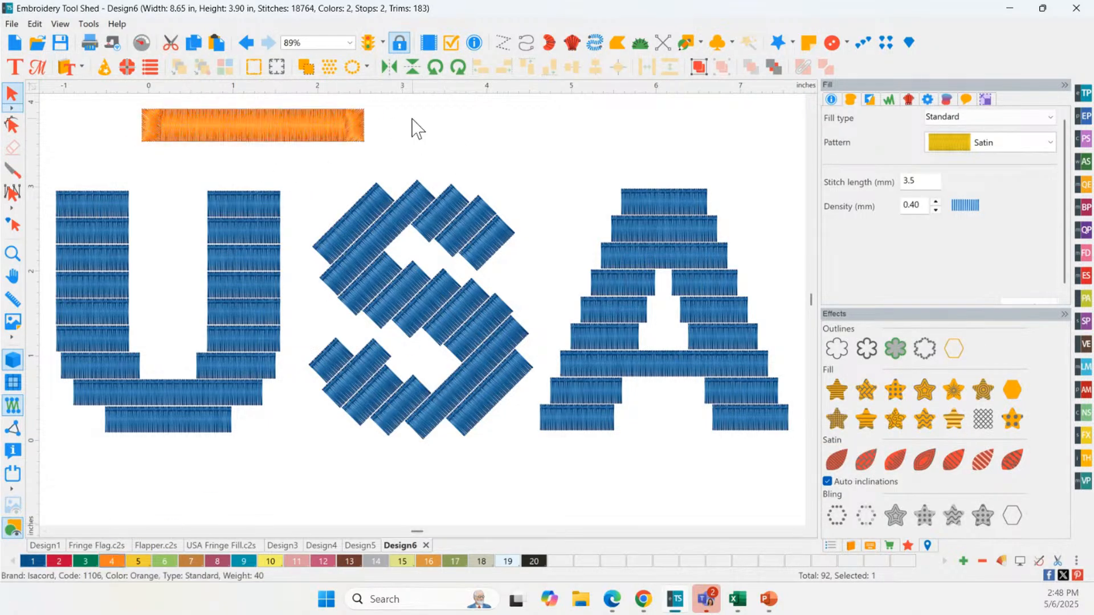
click(336, 117)
click(386, 137)
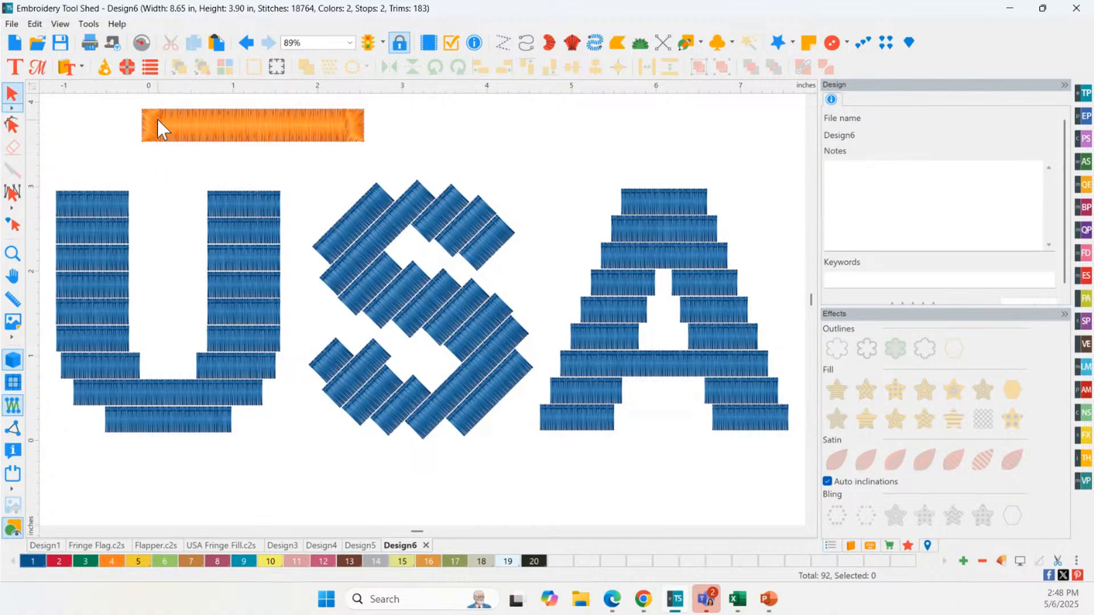
Edit the orange satin bar's outline and delete the split lines near both of its ends
click(333, 137)
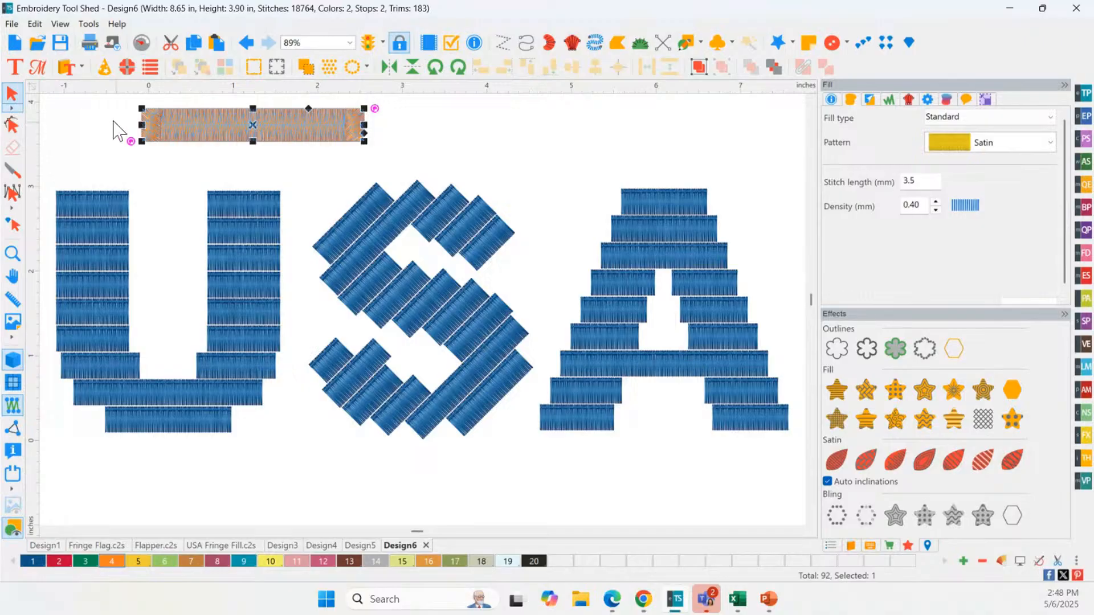
click(11, 125)
click(161, 110)
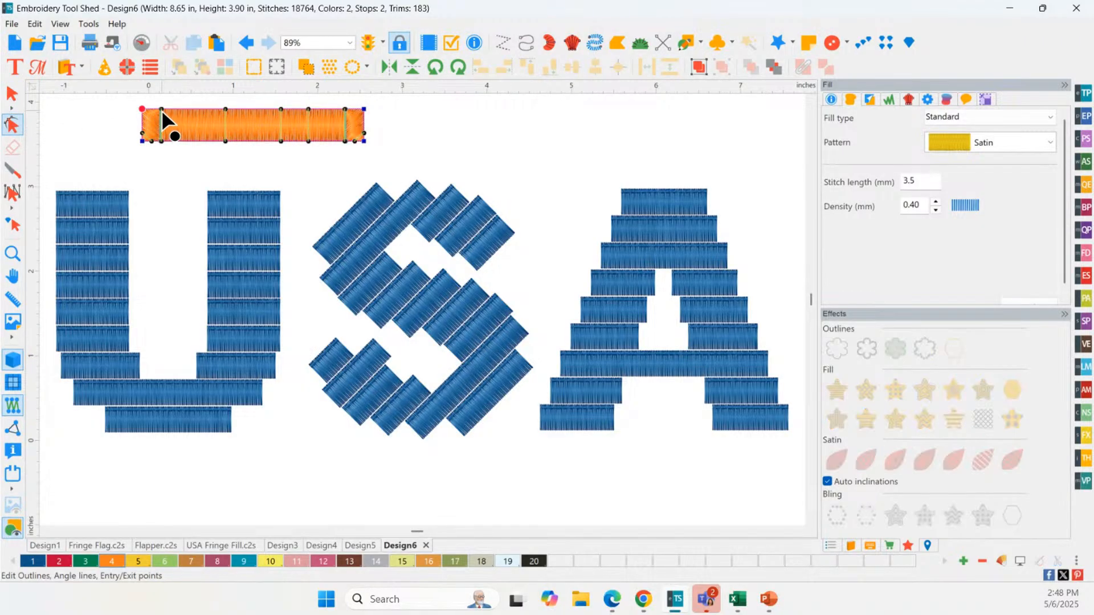
right_click(162, 111)
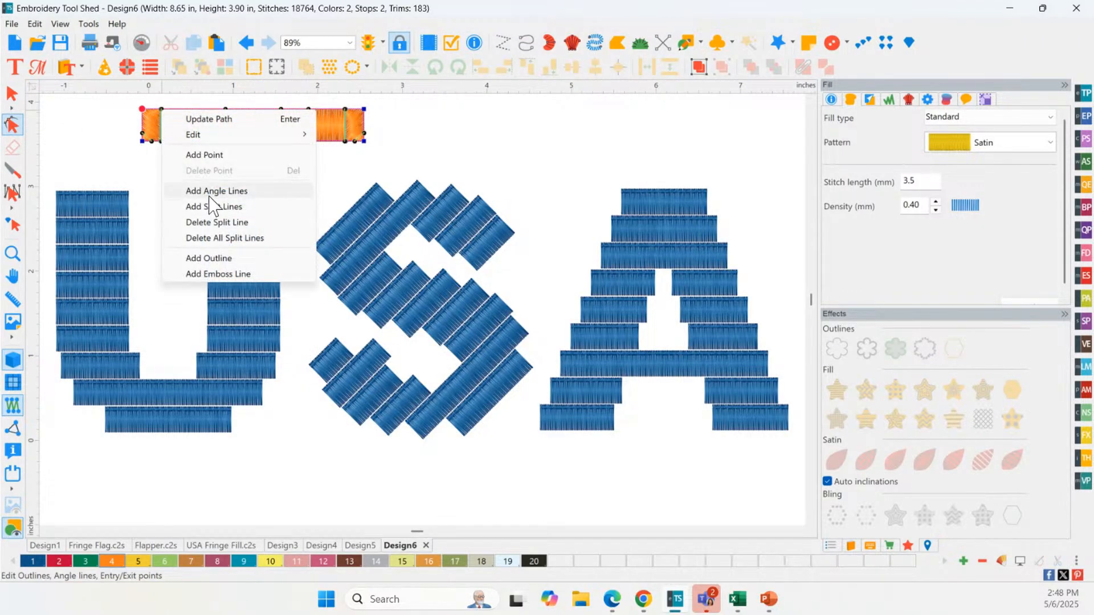
click(228, 222)
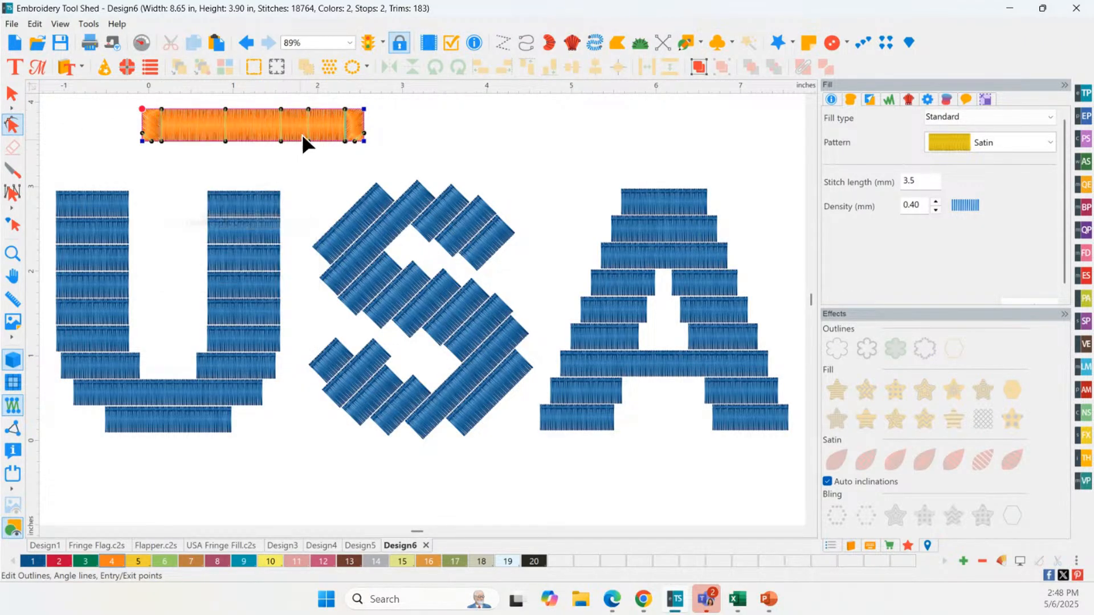
right_click(344, 109)
click(380, 221)
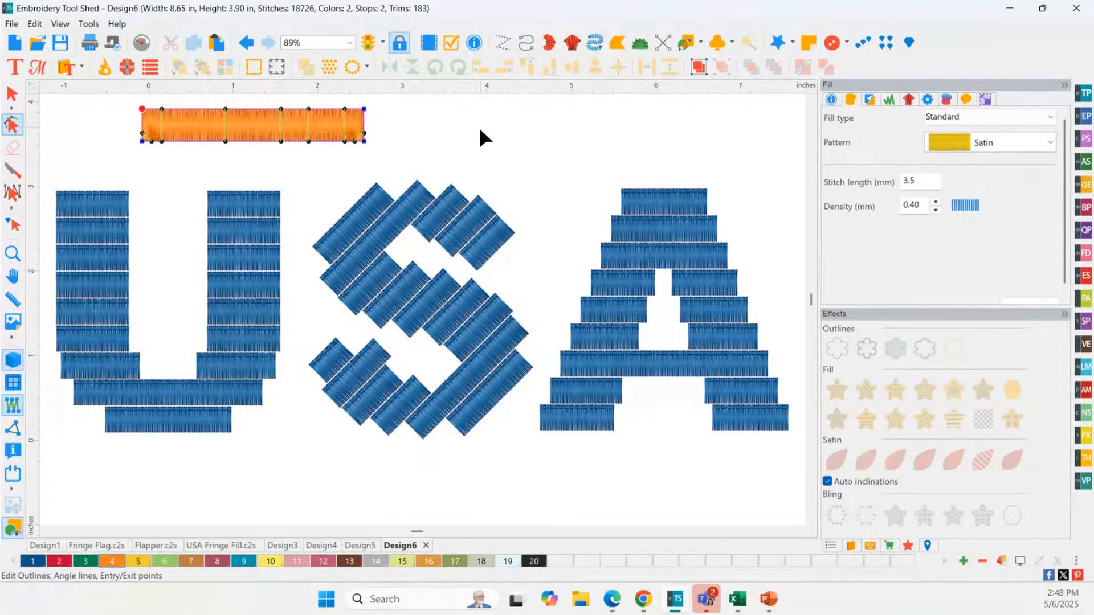
Straighten the slanted angle lines at both ends of the orange bar by moving their endpoints up to the top edge
drag(143, 135, 156, 113)
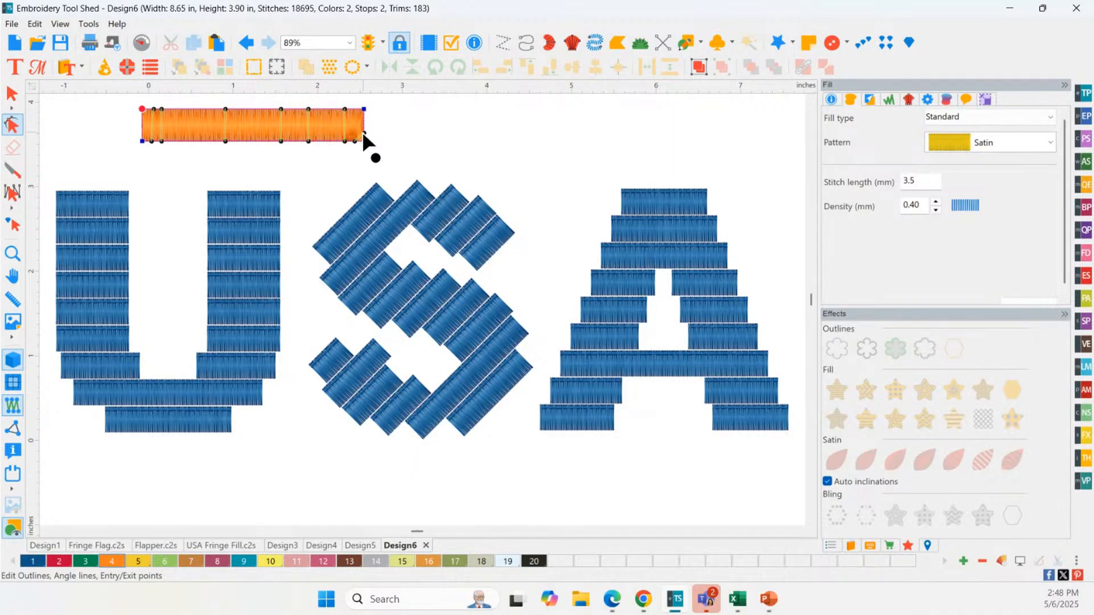
drag(364, 136, 354, 110)
click(253, 147)
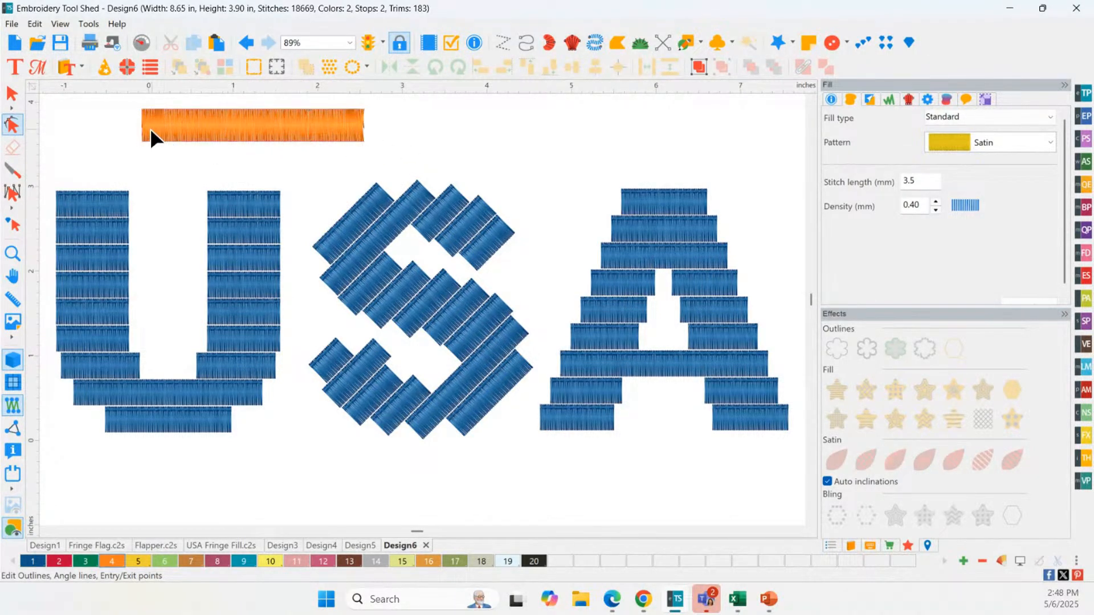
Draw a straight, nearly horizontal artwork line in the empty space beside the orange bar, above the S and A
click(115, 124)
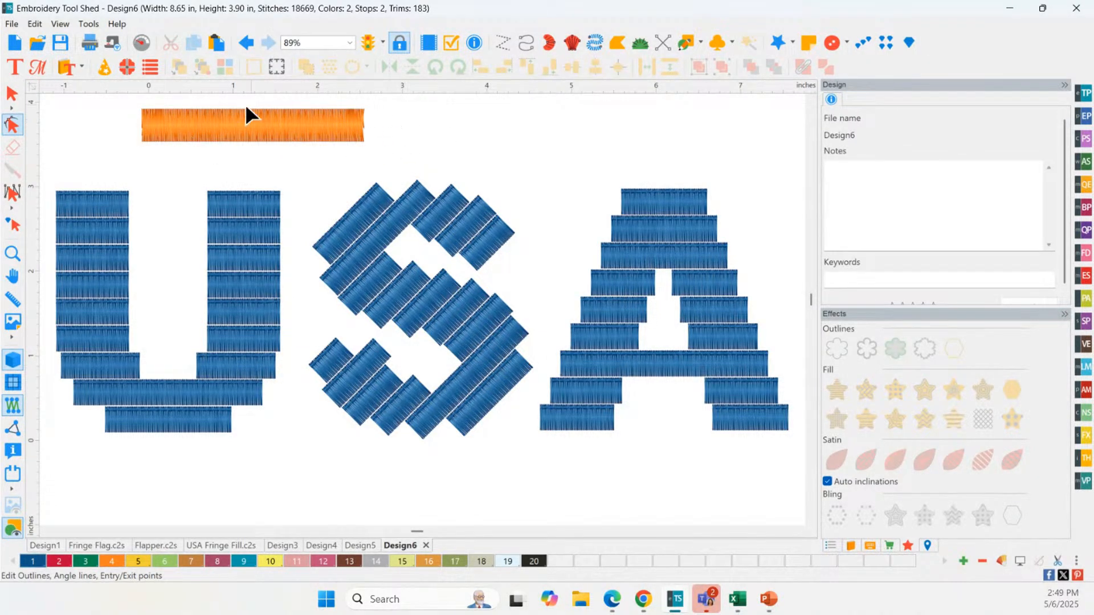
click(23, 95)
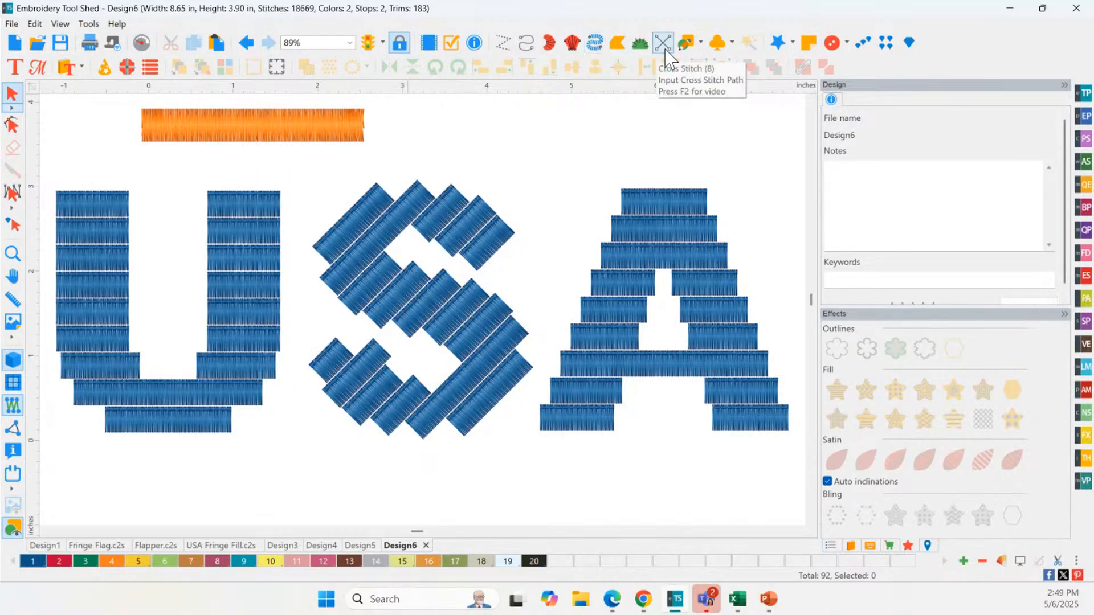
click(701, 44)
click(727, 66)
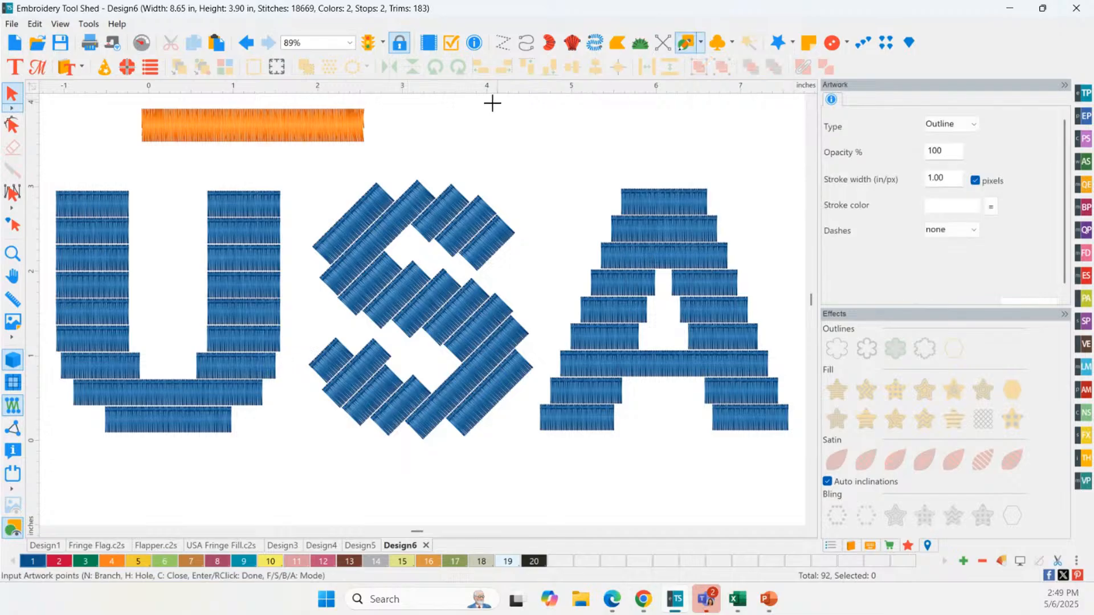
click(414, 121)
click(654, 121)
right_click(653, 121)
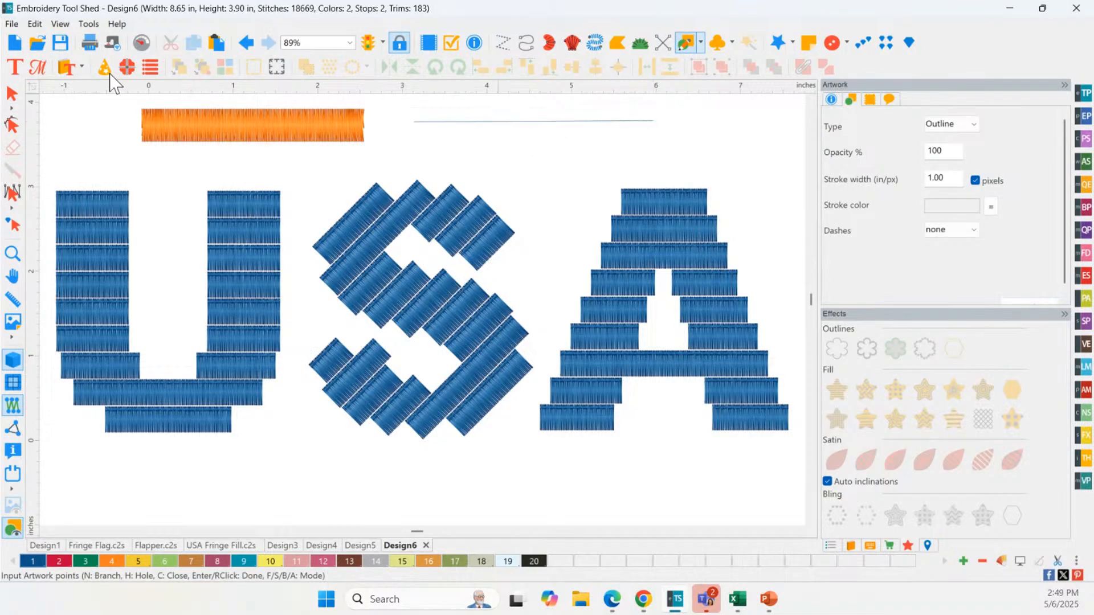
click(472, 123)
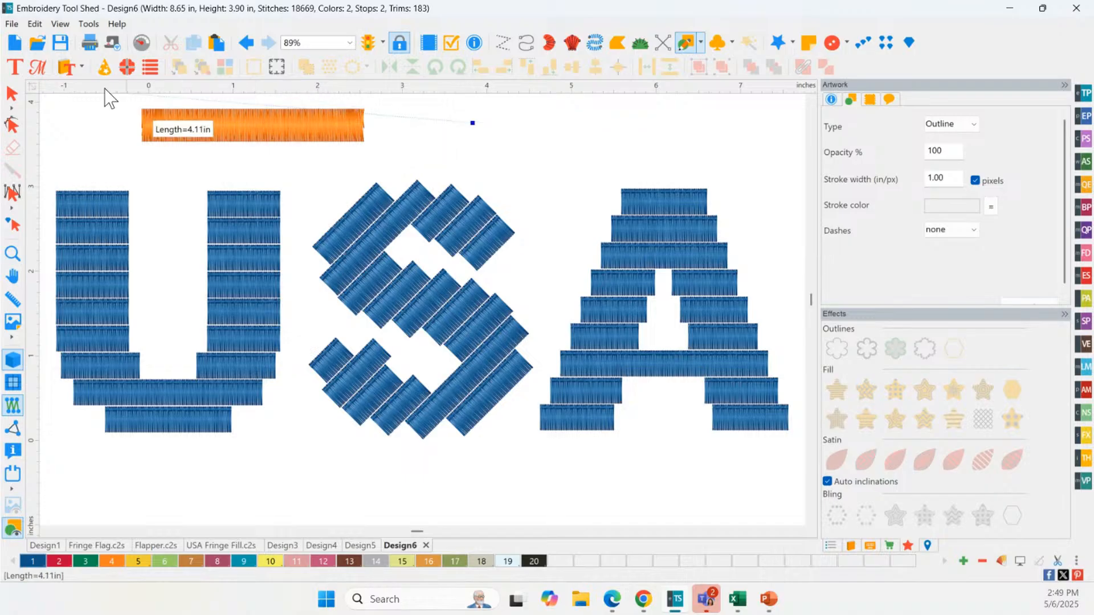
click(12, 93)
click(293, 109)
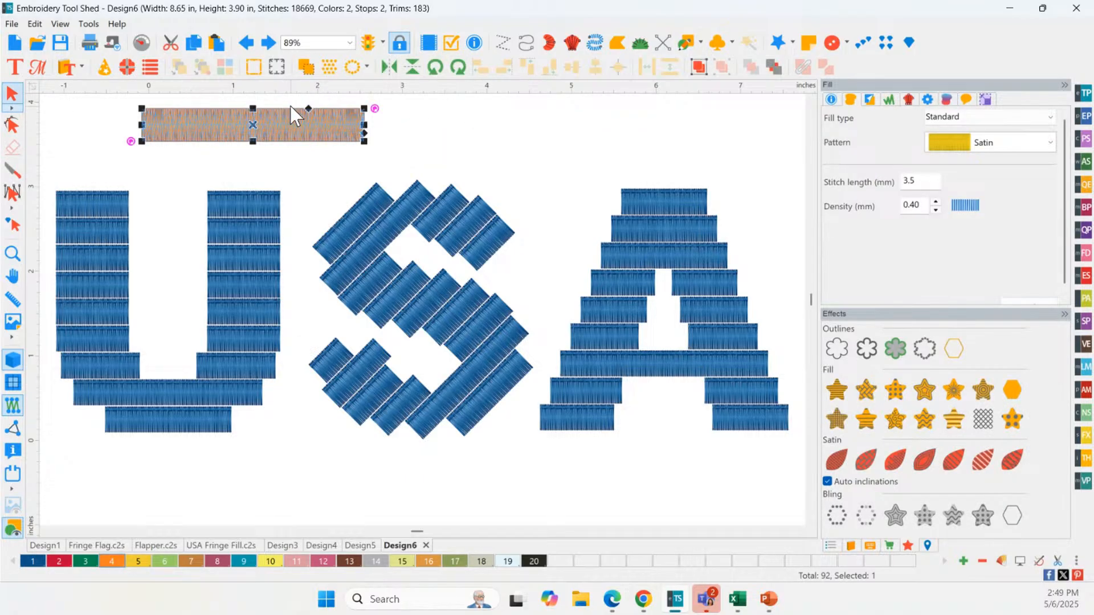
click(279, 167)
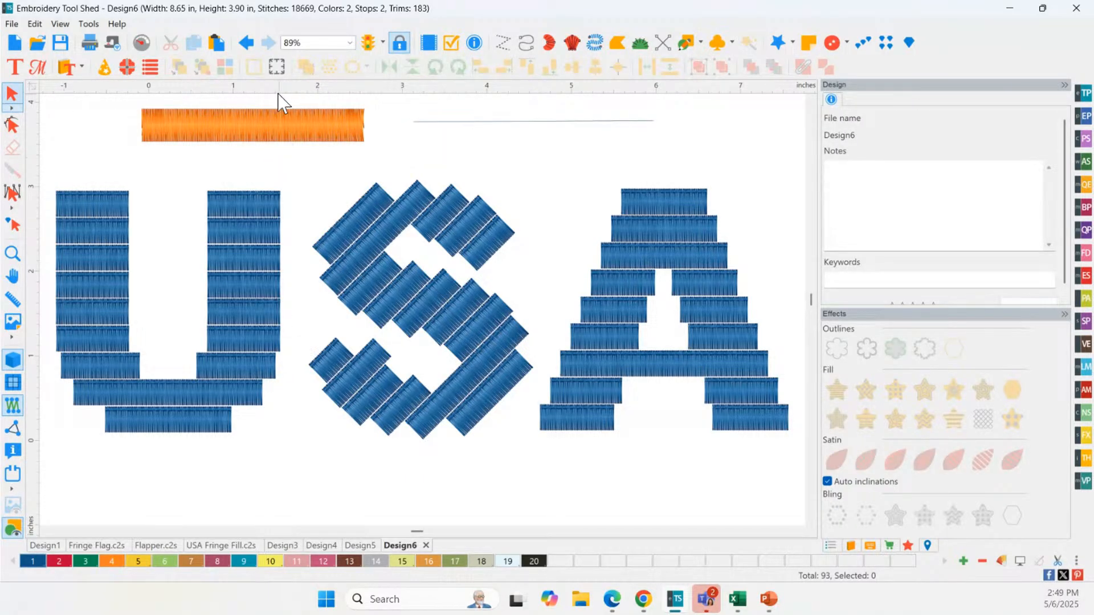
Turn the new artwork line into a steil stitch column using an outline effect
click(493, 121)
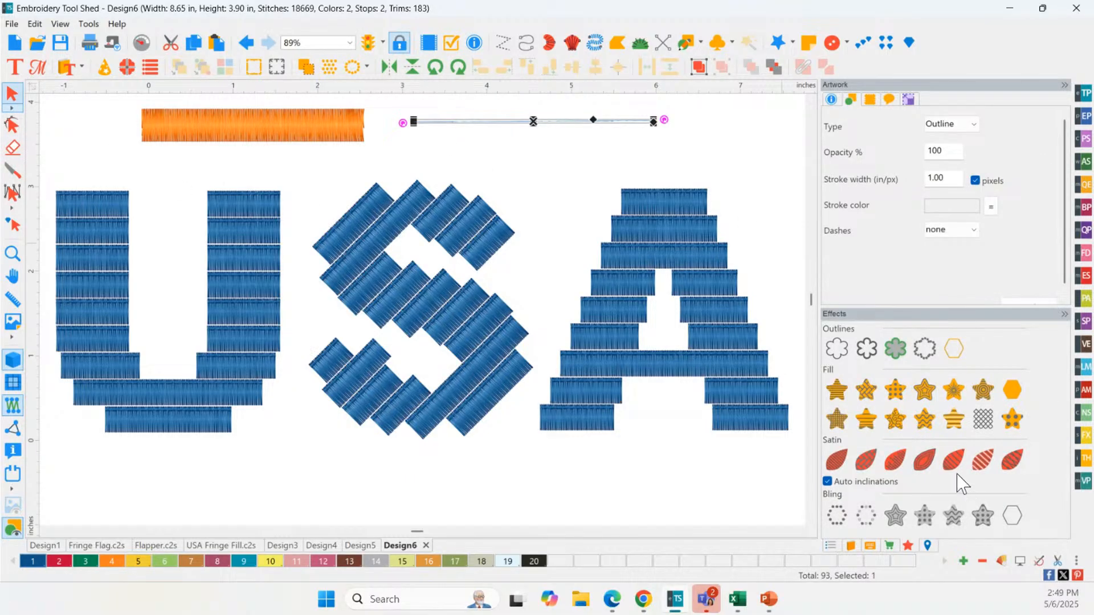
click(869, 352)
click(542, 142)
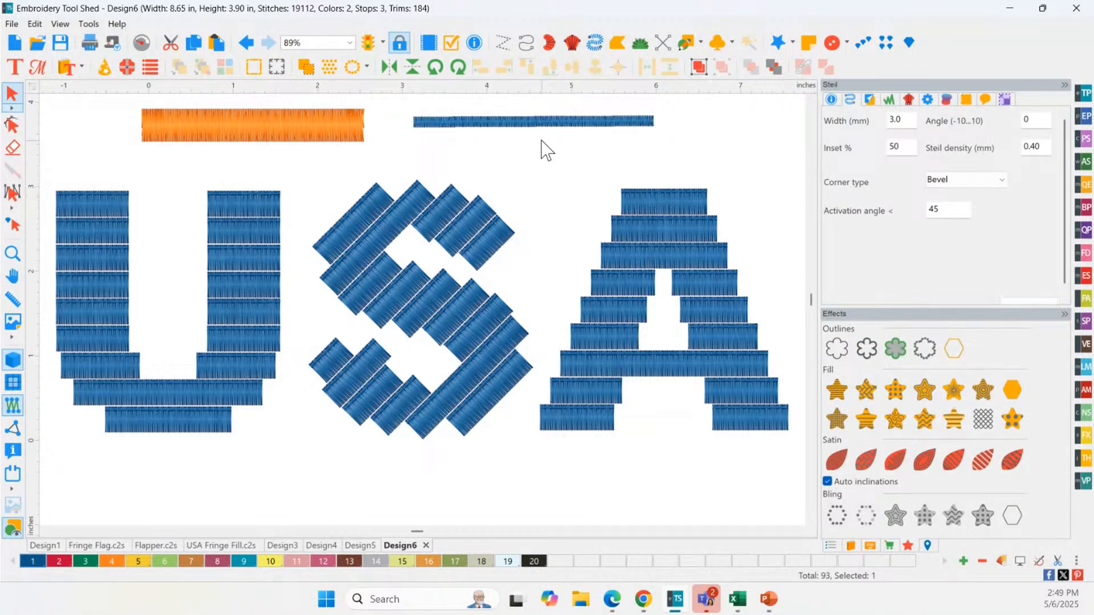
Try reshaping the narrow blue steil column directly on the canvas and undo the change
click(532, 122)
drag(532, 130, 532, 139)
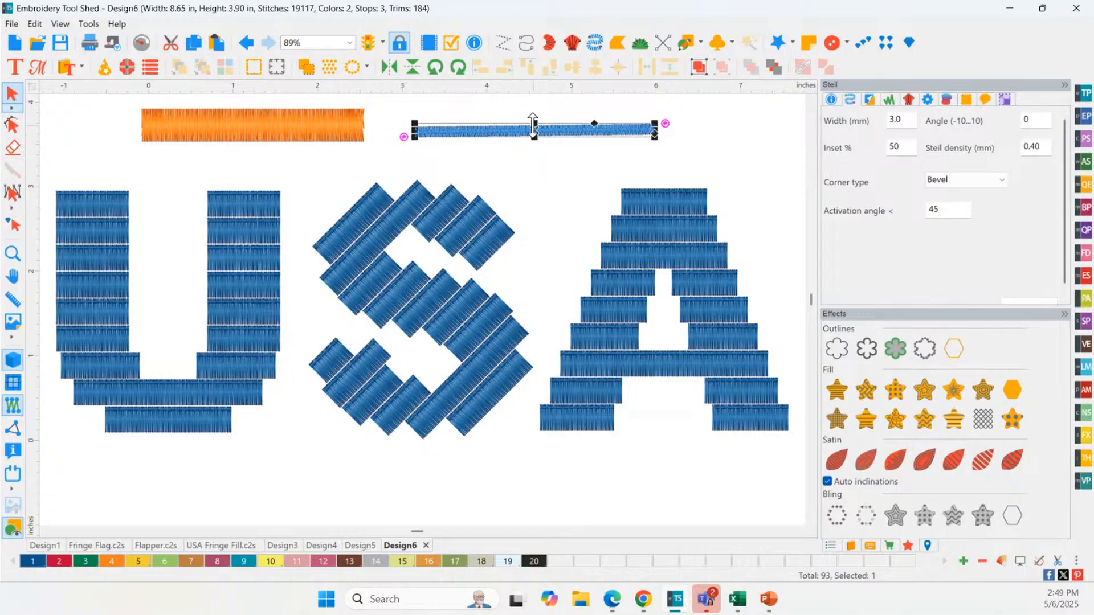
key(ctrl+z)
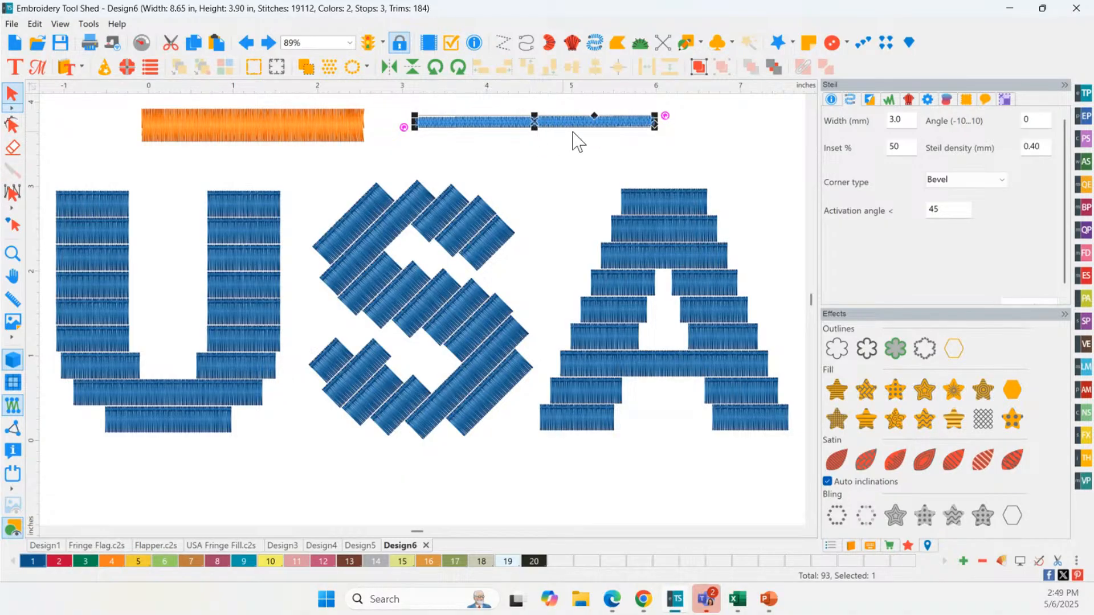
key(ctrl+z)
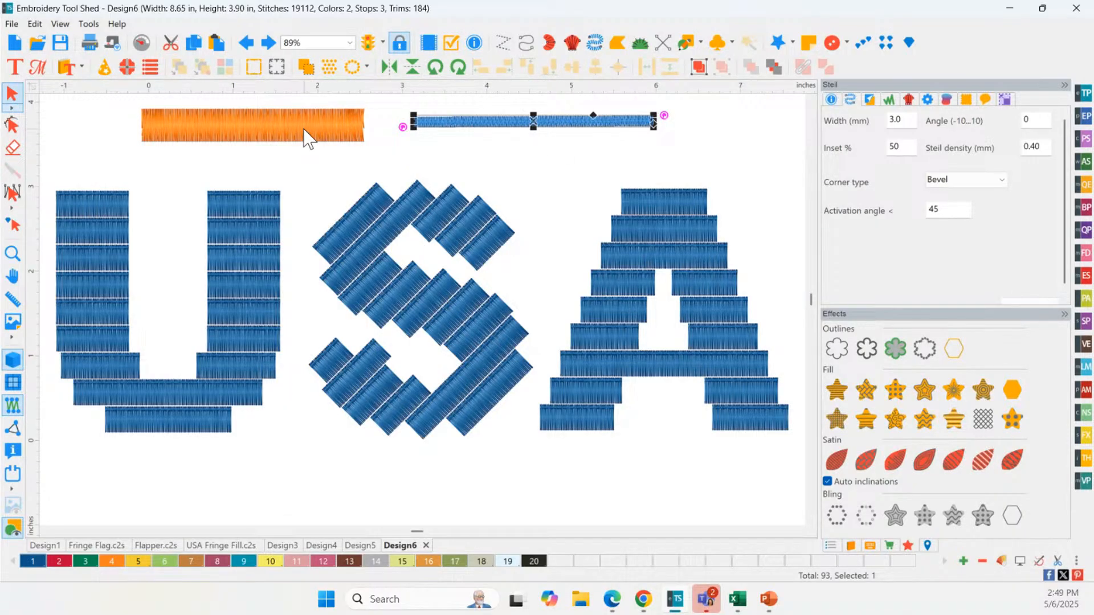
Set the blue steil column's width to 7 mm and apply it
double_click(907, 120)
text(7)
click(1020, 299)
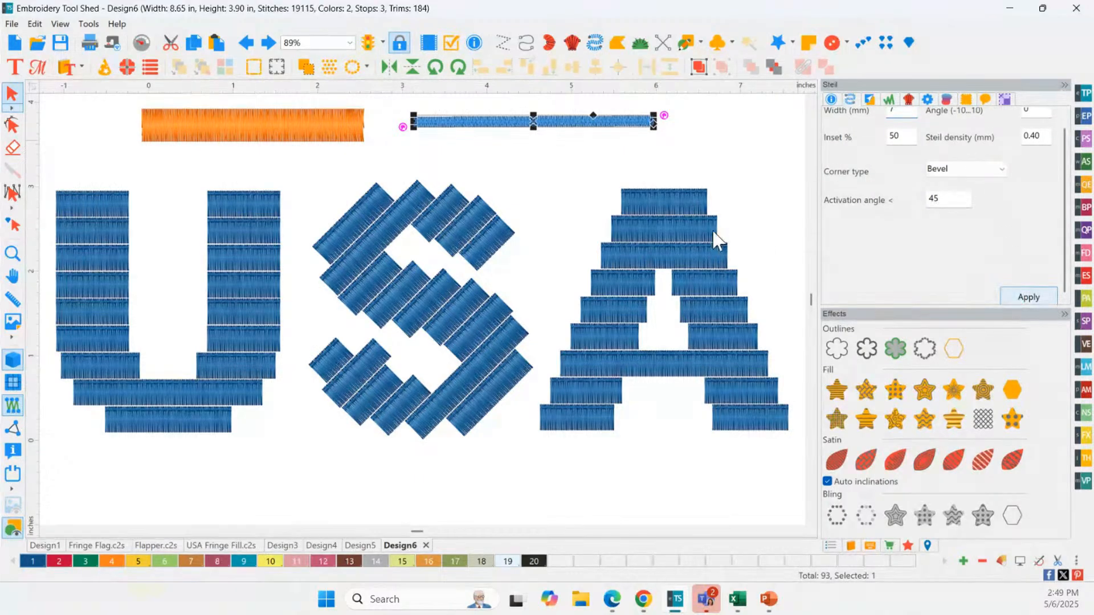
click(570, 149)
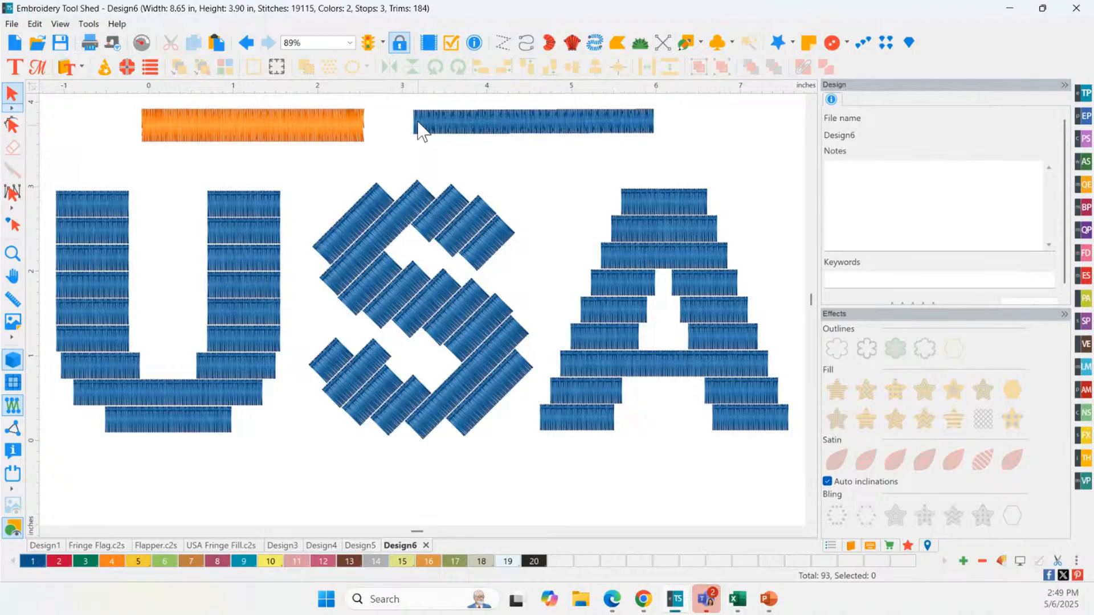
Remove the Parallel underlay from the 7 mm blue steil bar and apply the change
click(472, 127)
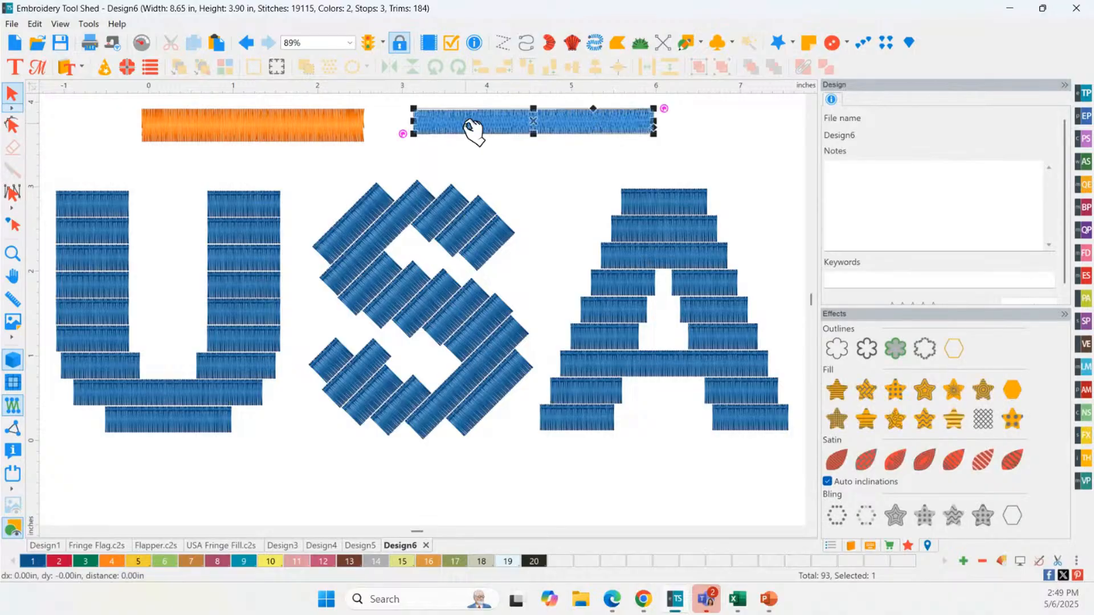
ctrl+click(324, 131)
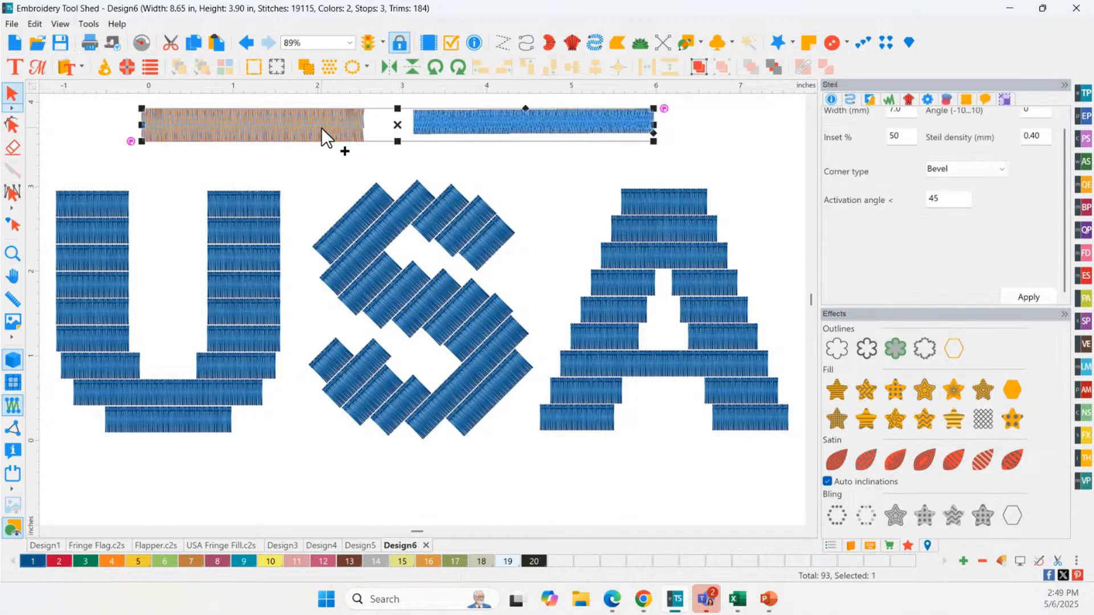
click(665, 135)
click(587, 127)
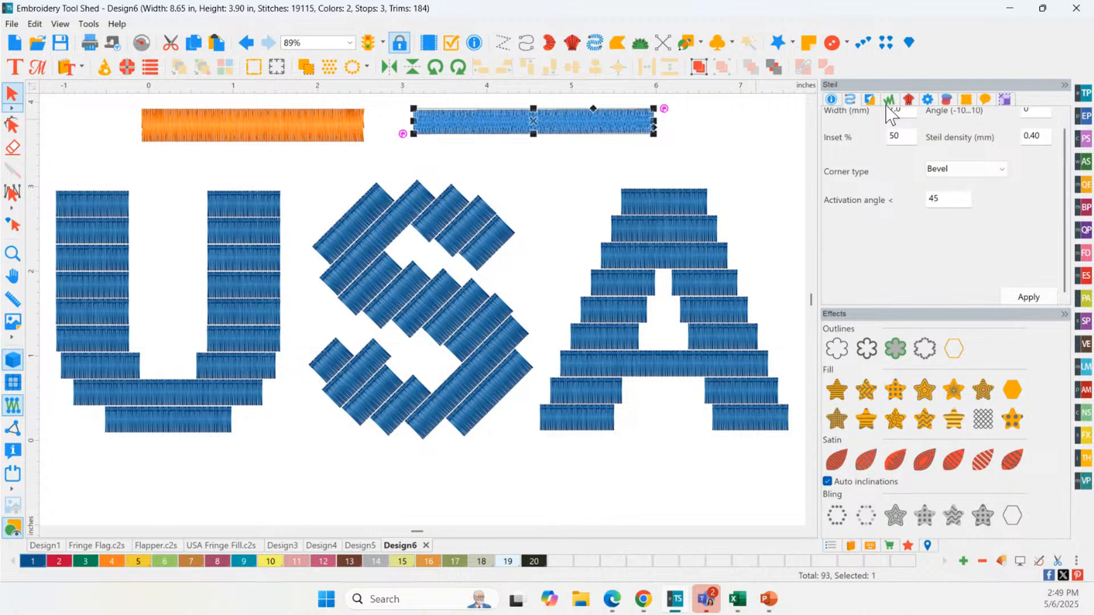
click(869, 103)
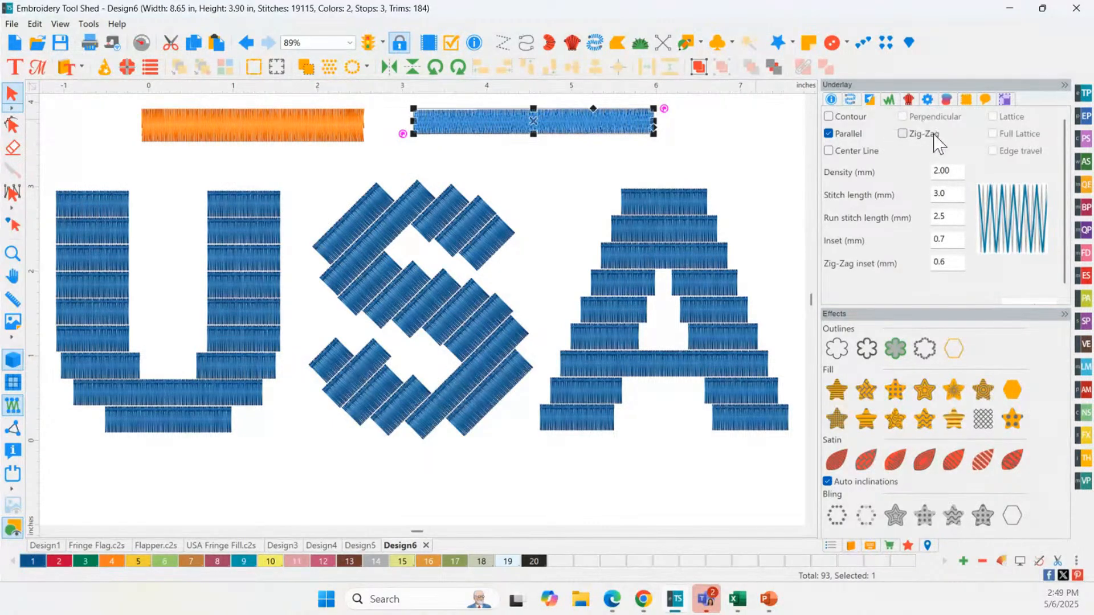
click(829, 134)
click(1034, 303)
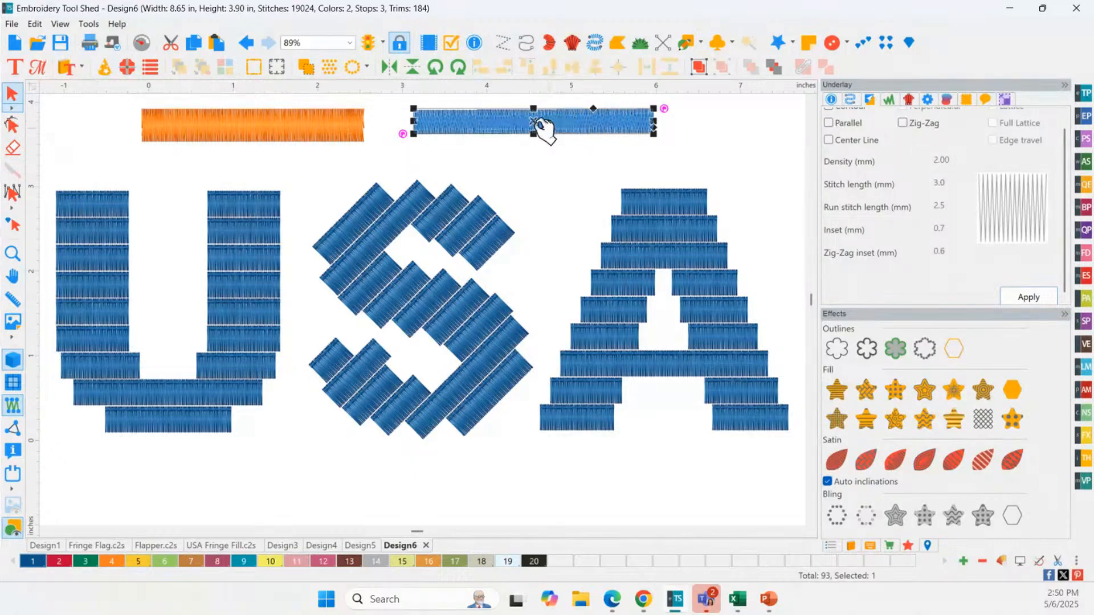
Draw an artwork line about 2.83 in long along the top edge of the blue steil bar
click(700, 44)
click(725, 62)
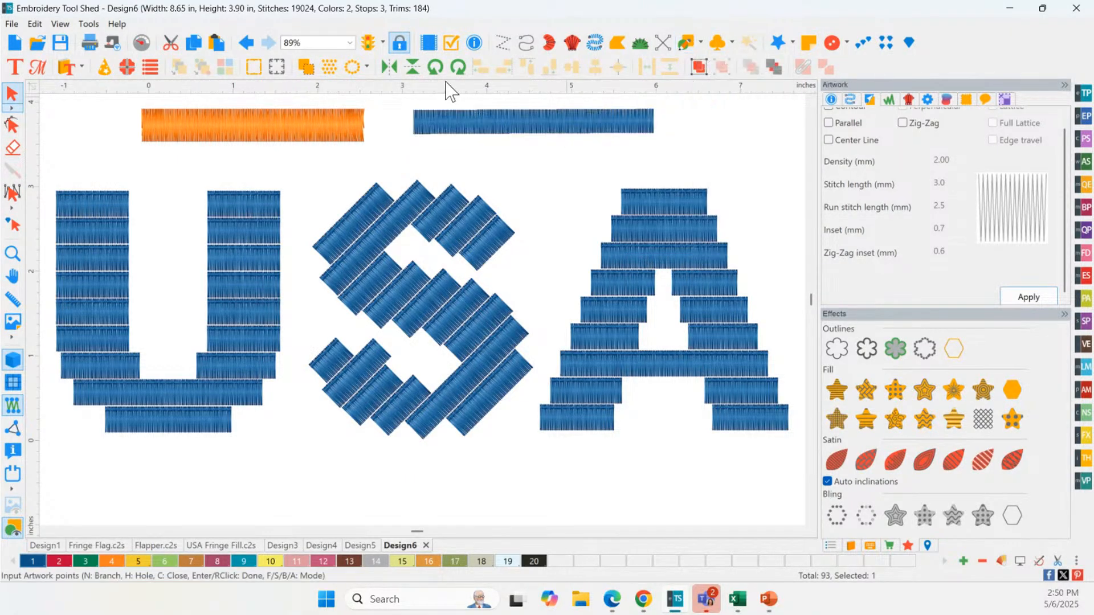
click(415, 110)
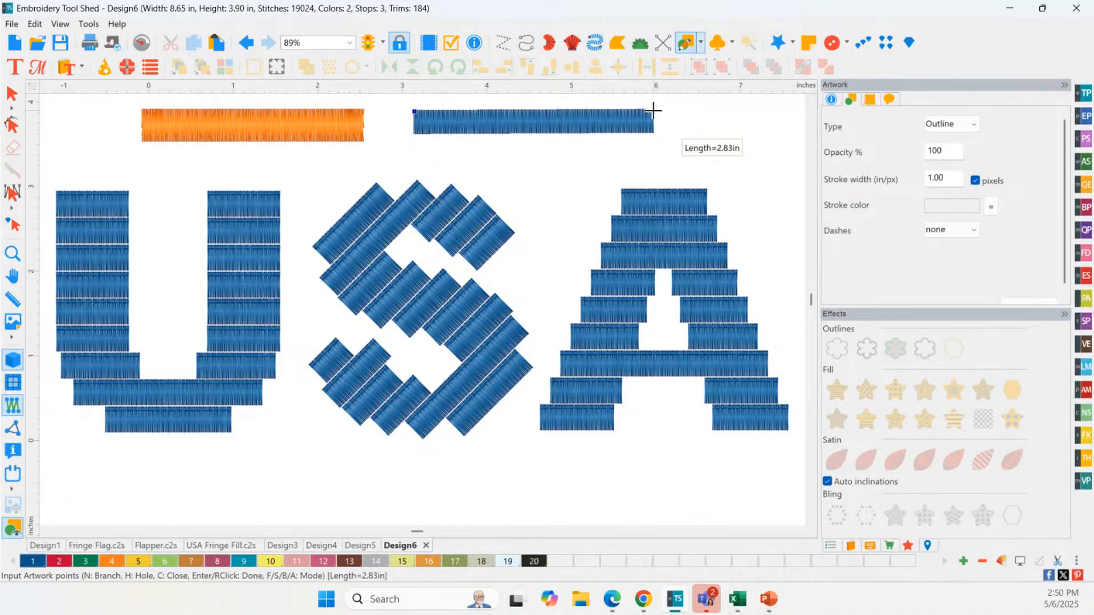
click(653, 110)
key(Return)
click(12, 94)
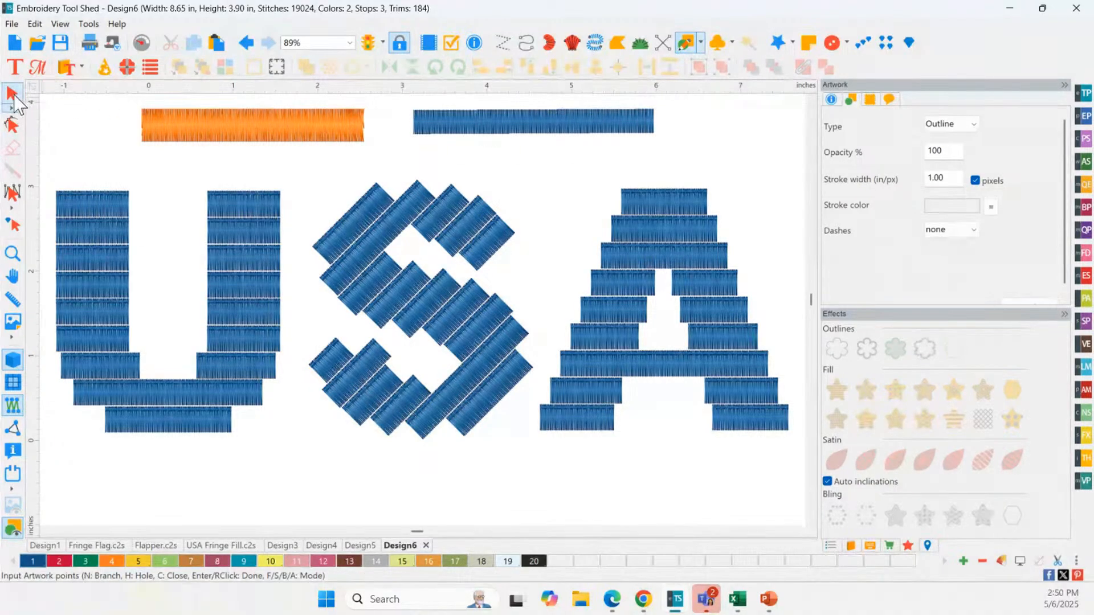
Convert the line on the blue bar's top edge to Steil stitches and set its width to 2 mm
click(540, 114)
right_click(542, 117)
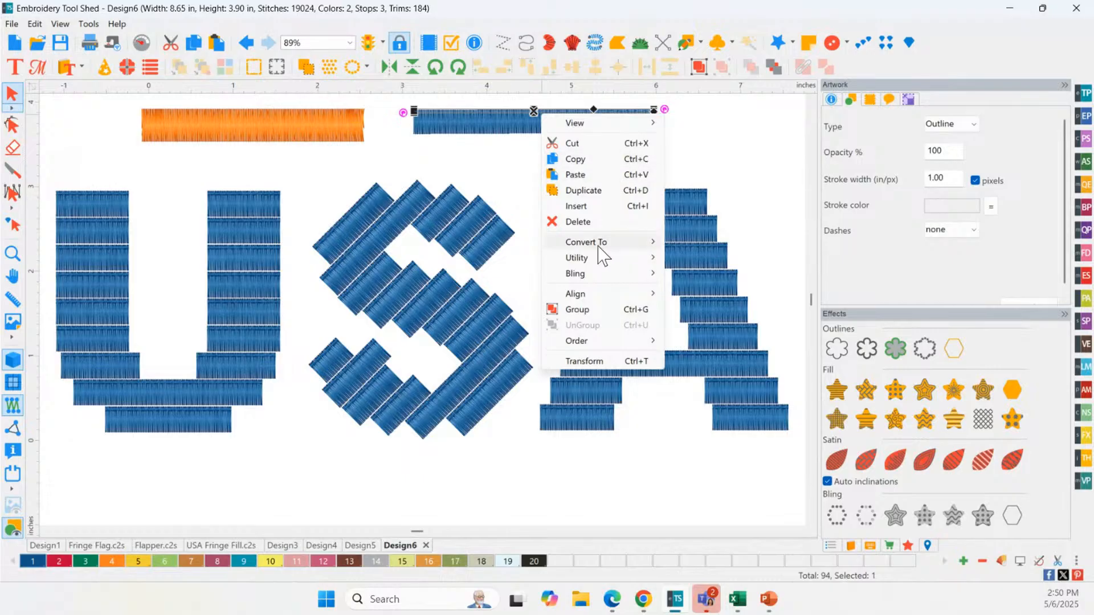
mouse_move(598, 245)
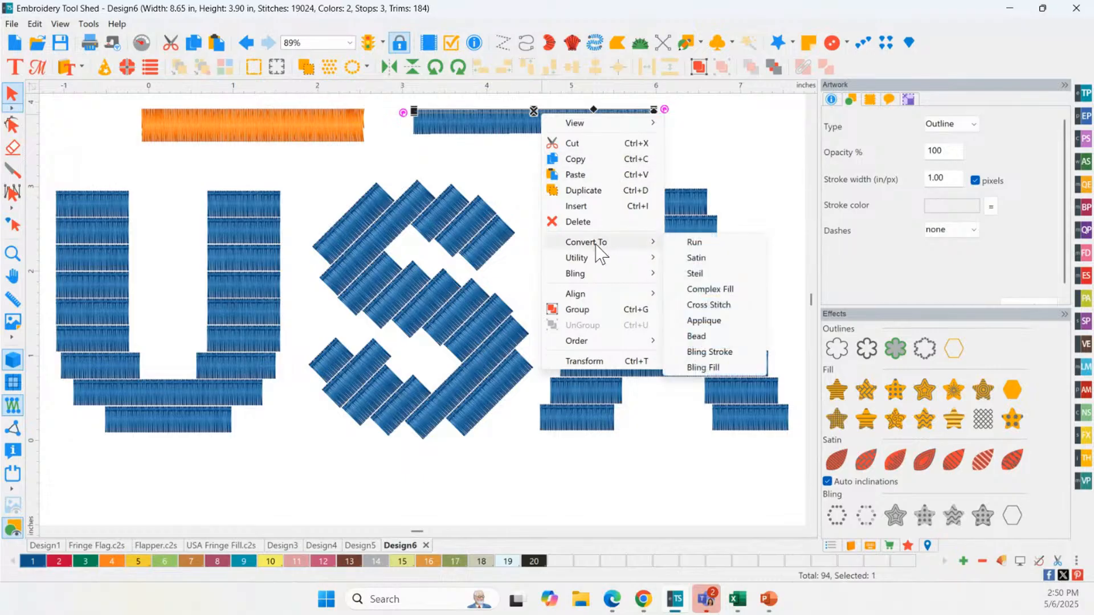
click(697, 274)
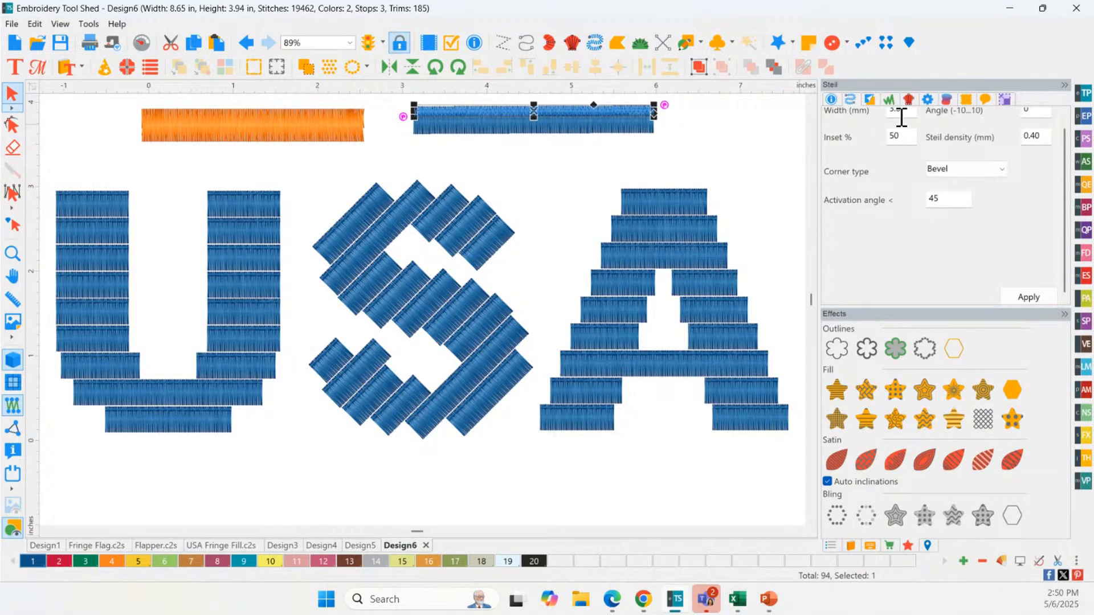
double_click(901, 117)
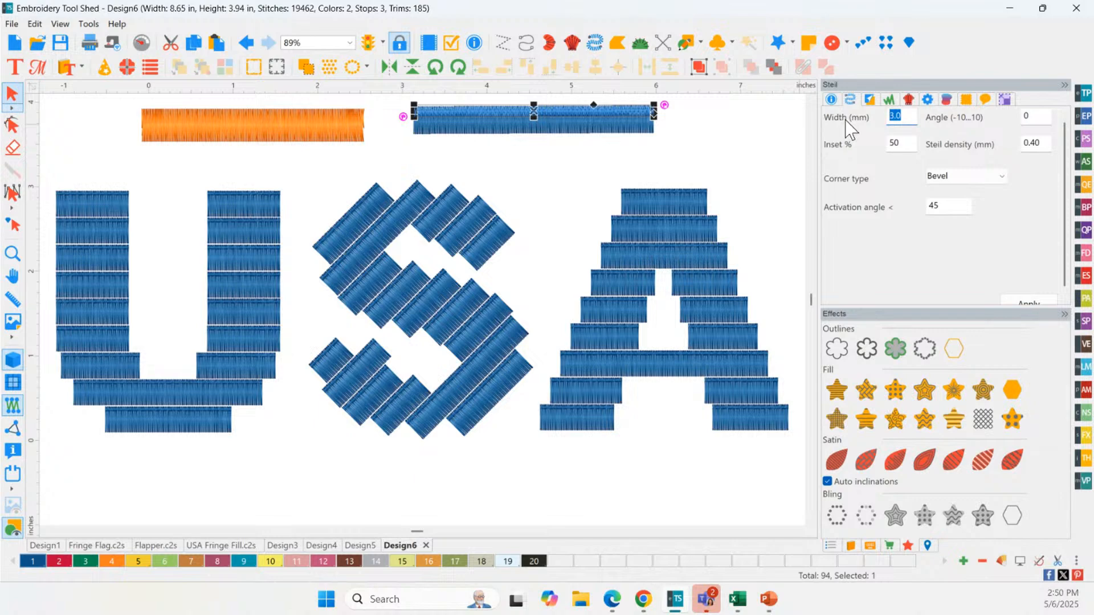
click(1021, 299)
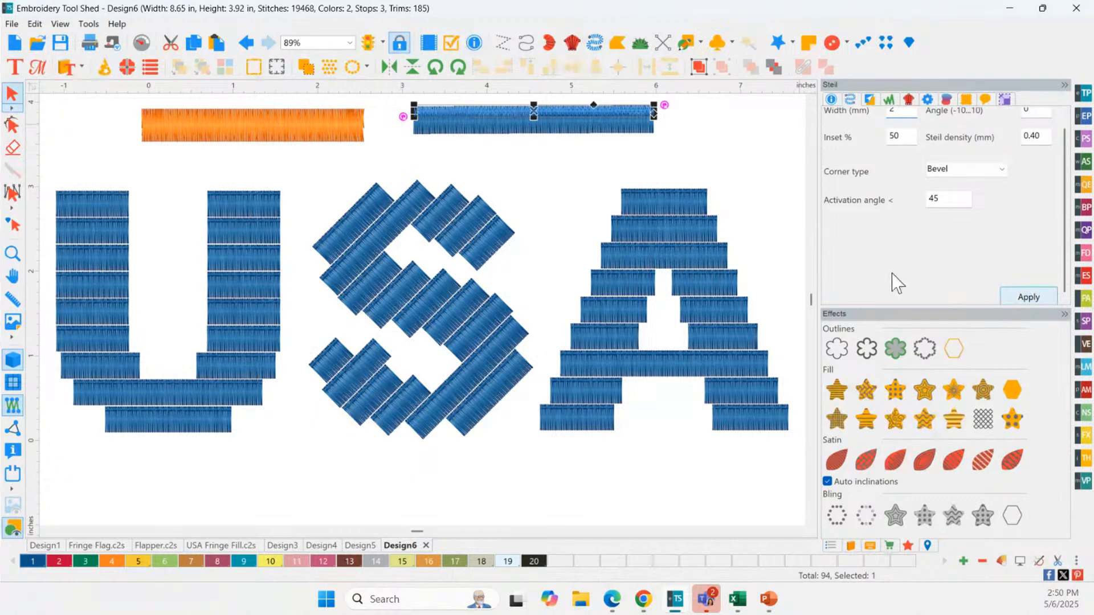
click(524, 153)
Recolor the narrow steil column along the bar's top edge with yellow thread 10
click(502, 121)
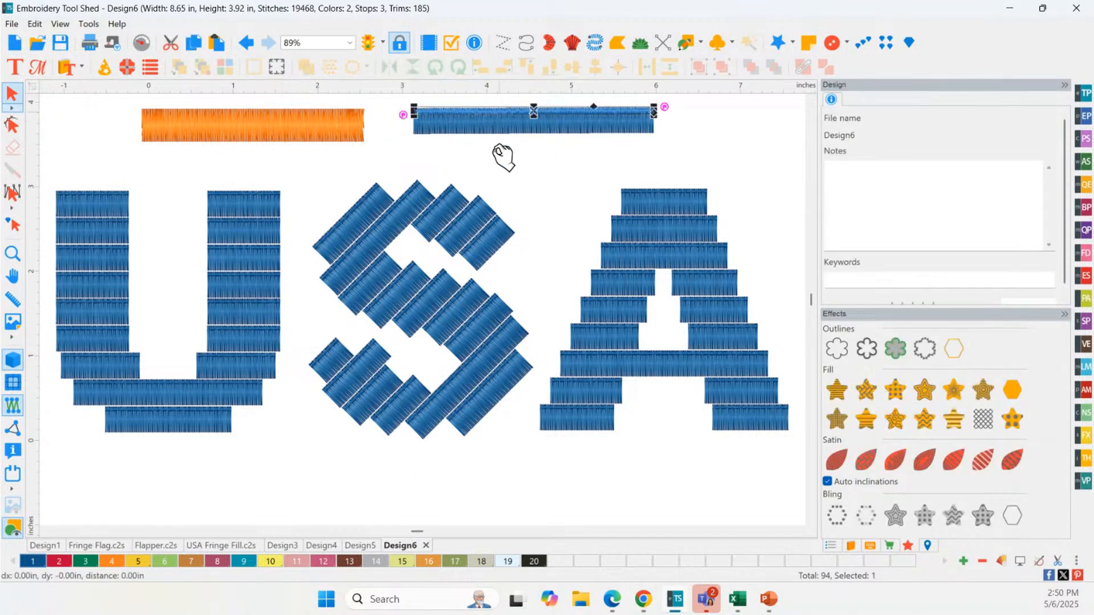
click(268, 561)
click(568, 151)
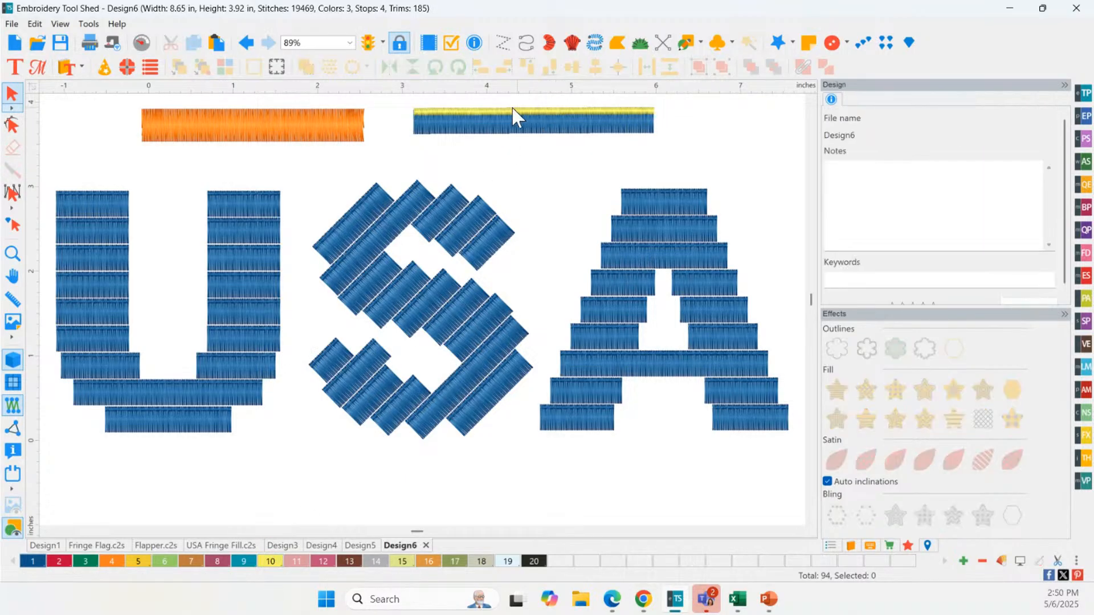
Examine the yellow tack-down column on the blue bar up close, along with its steil and underlay settings
click(12, 254)
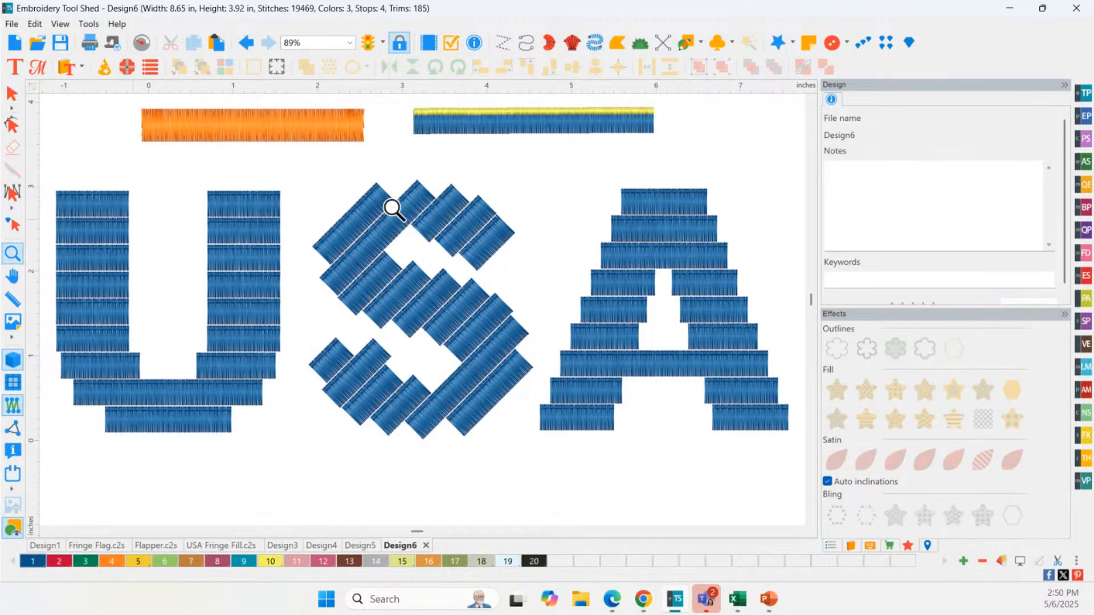
drag(681, 162, 393, 80)
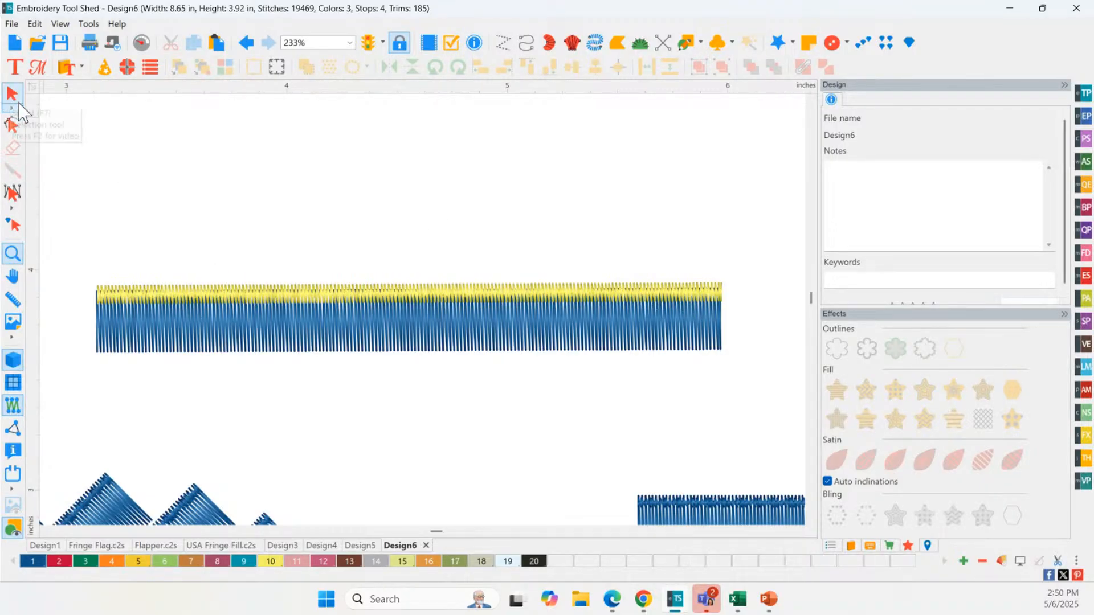
click(12, 96)
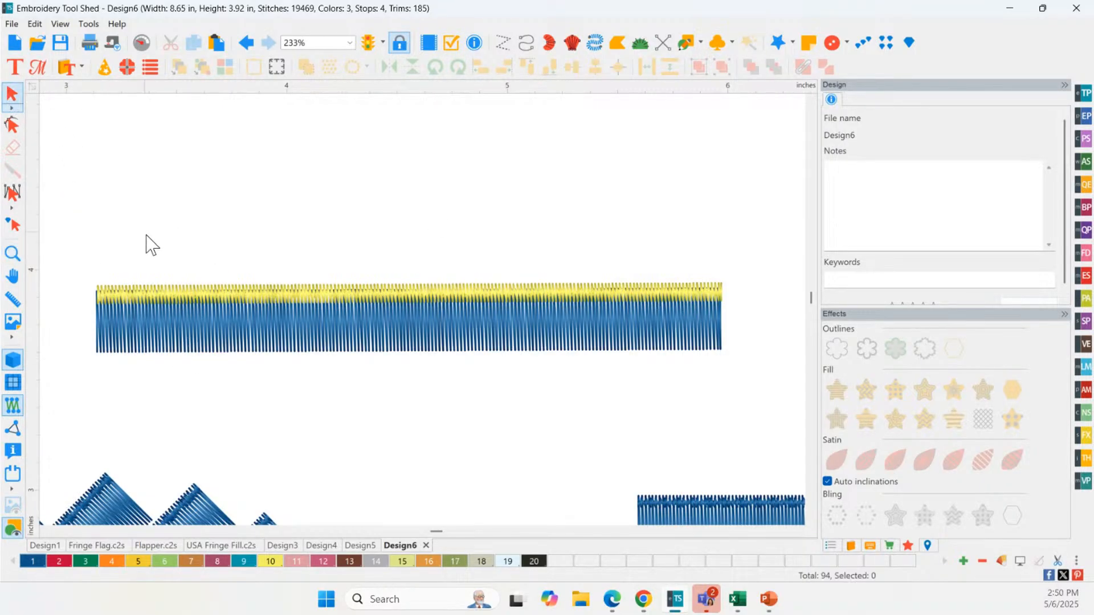
click(171, 302)
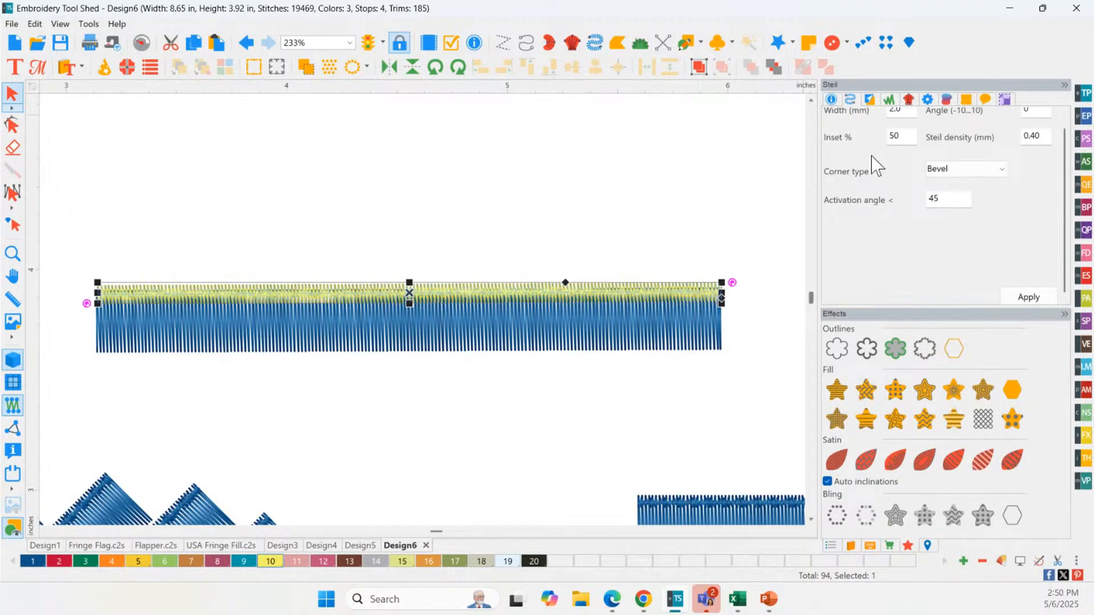
scroll(1065, 136, up, 1)
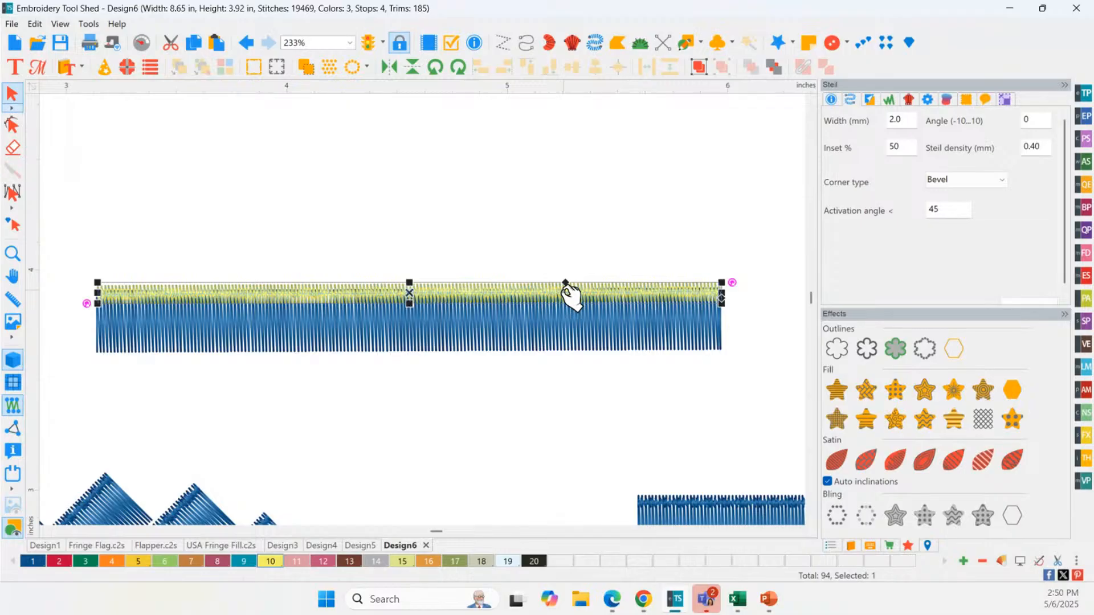
click(889, 100)
scroll(871, 159, up, 1)
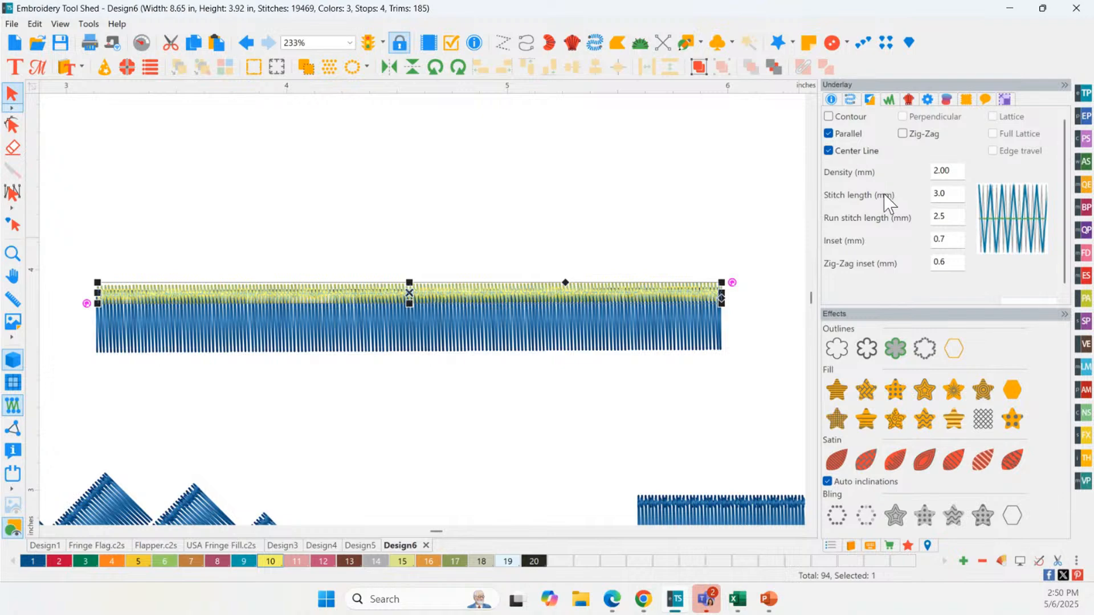
Turn off the Parallel underlay on the yellow steil column, leaving only the Center Line underlay
scroll(1034, 299, down, 1)
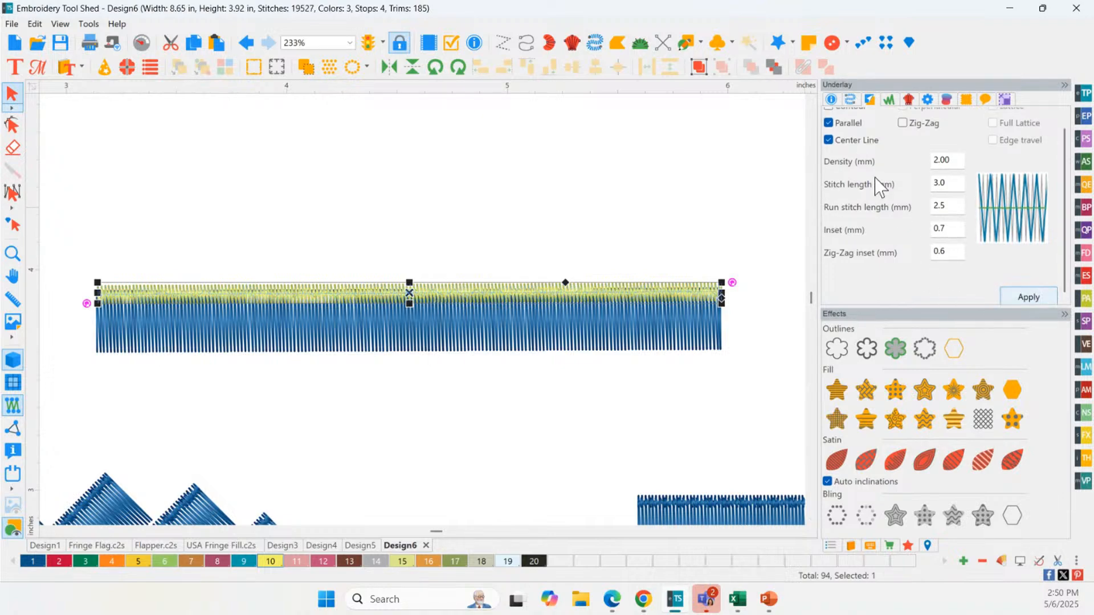
click(849, 123)
click(1020, 297)
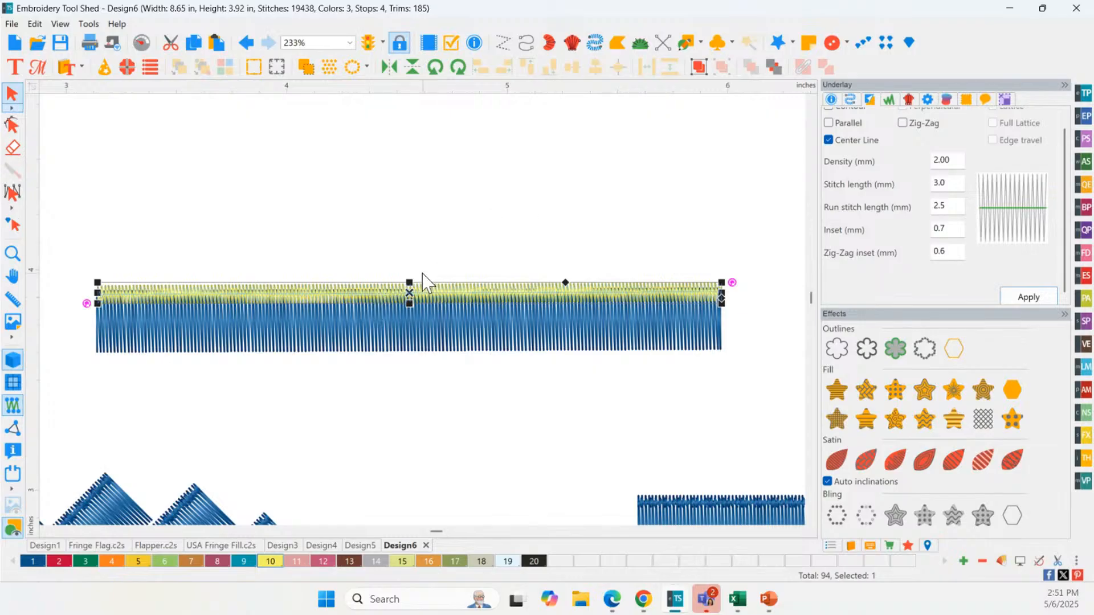
Convert the yellow steil column on the blue bar to a Run stitch and set its stitch length to 2 mm
right_click(433, 296)
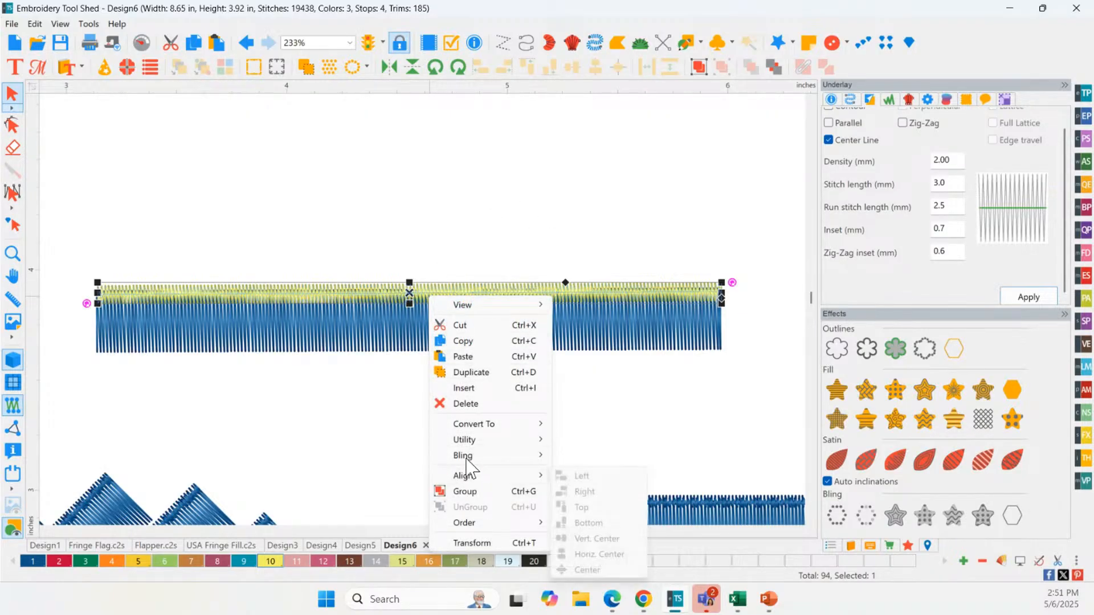
mouse_move(466, 441)
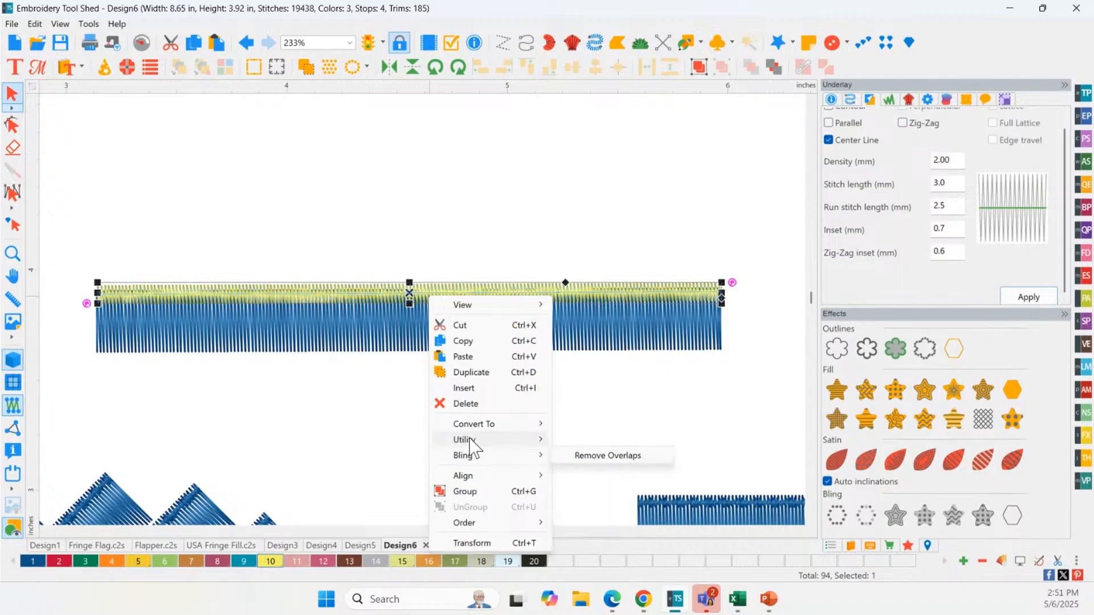
click(581, 440)
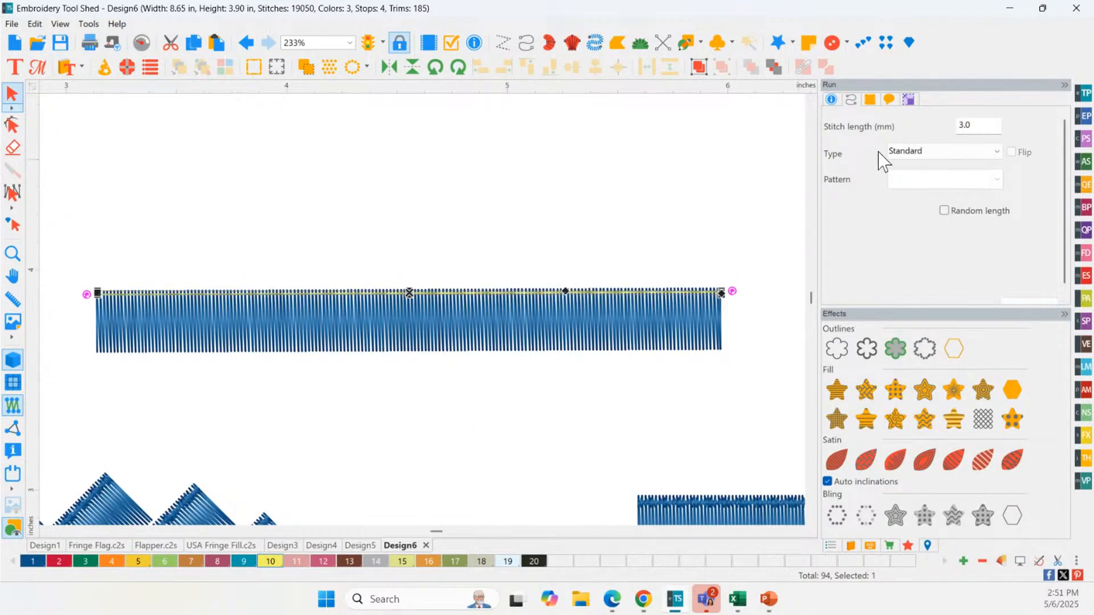
double_click(982, 122)
text(2)
click(1021, 299)
Set the yellow run line's type to Bean
click(924, 143)
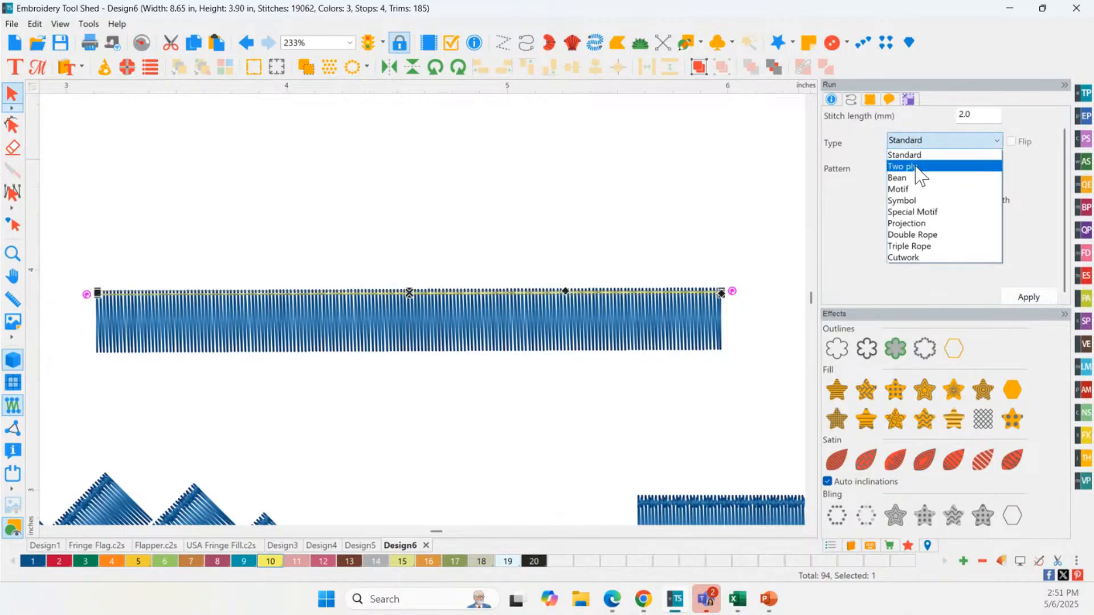
click(903, 176)
click(1028, 297)
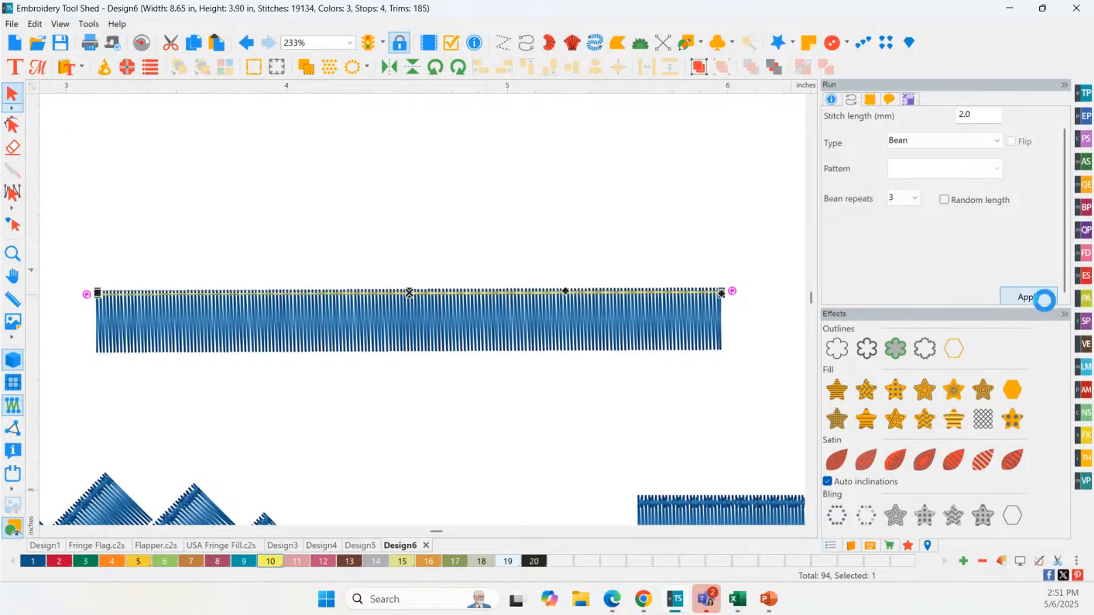
click(169, 250)
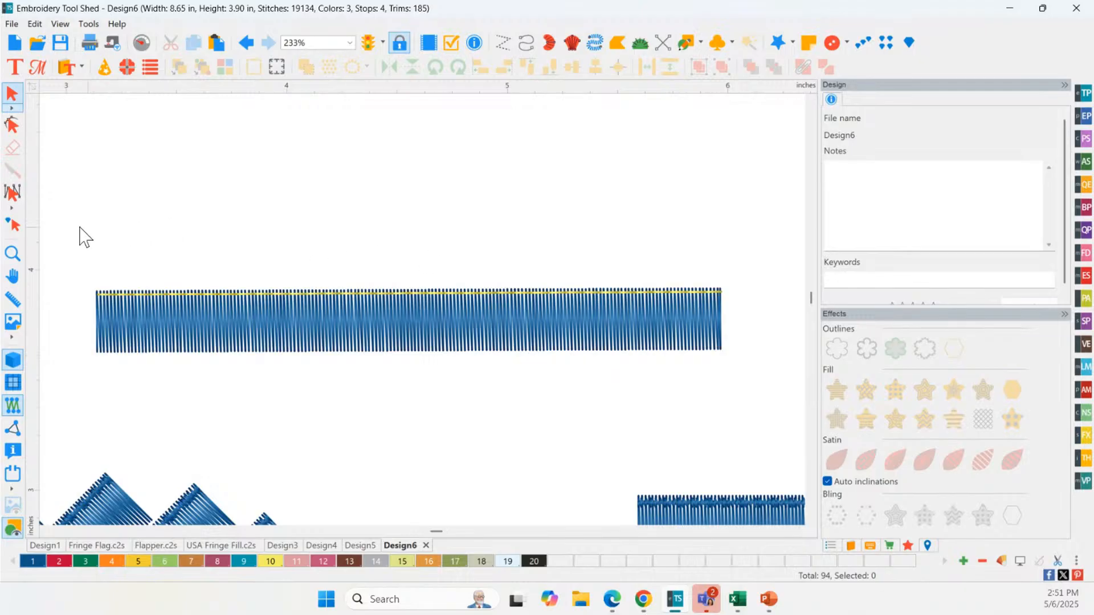
Set the density of the orange satin bar above the U to 0.15 mm
double_click(12, 256)
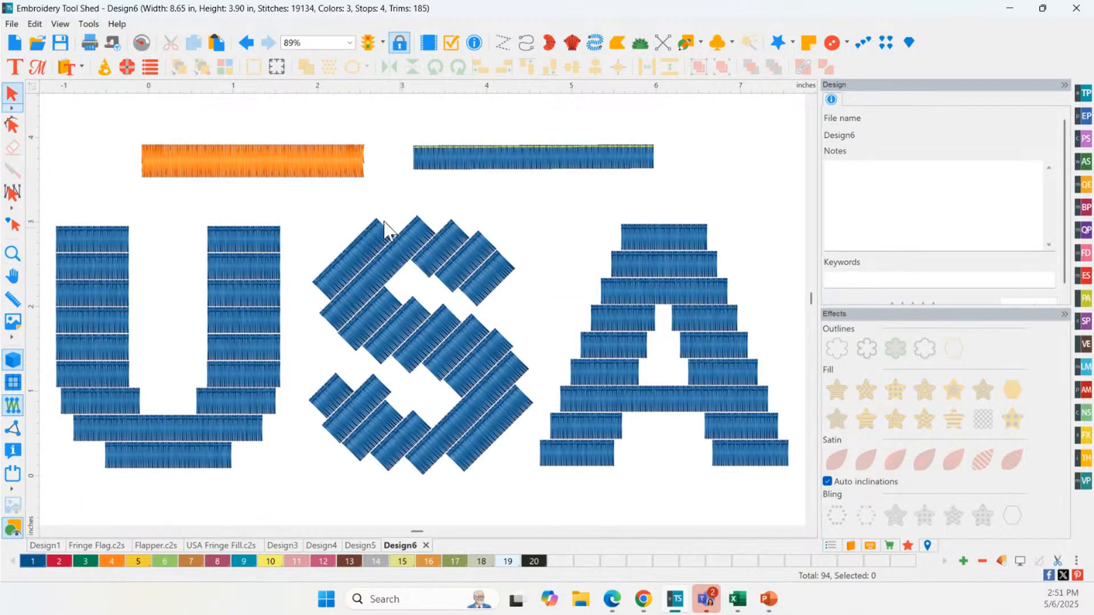
key(plus)
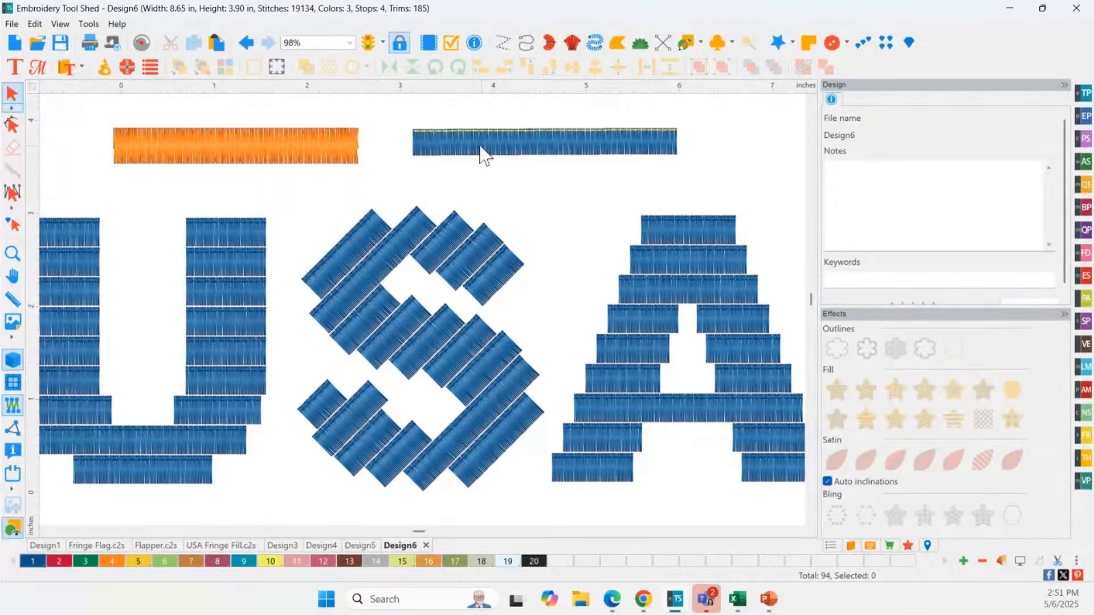
click(339, 146)
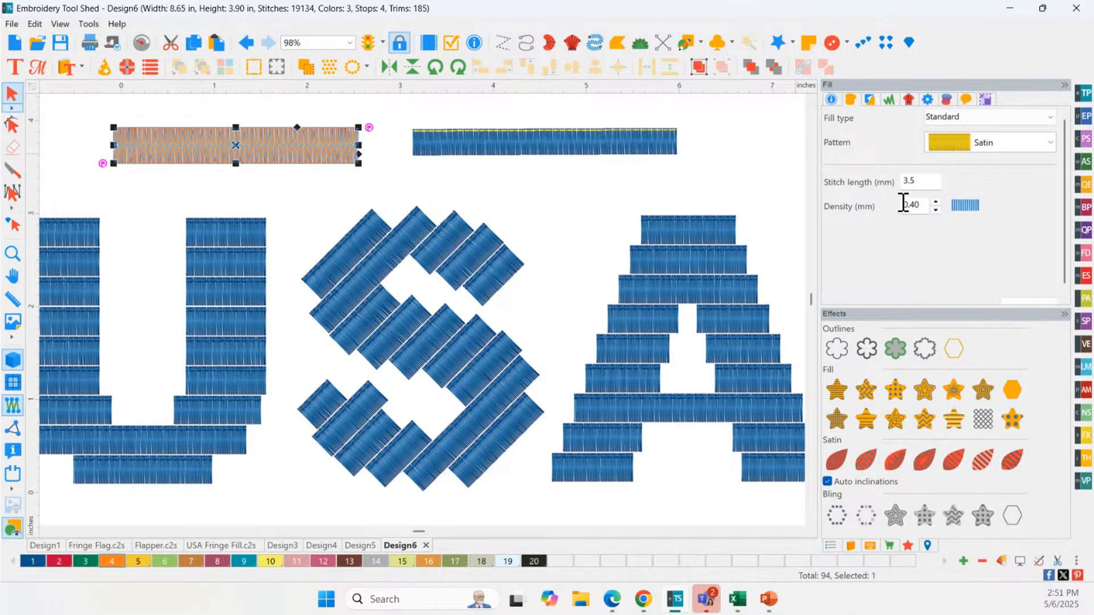
drag(927, 207, 912, 209)
click(1035, 297)
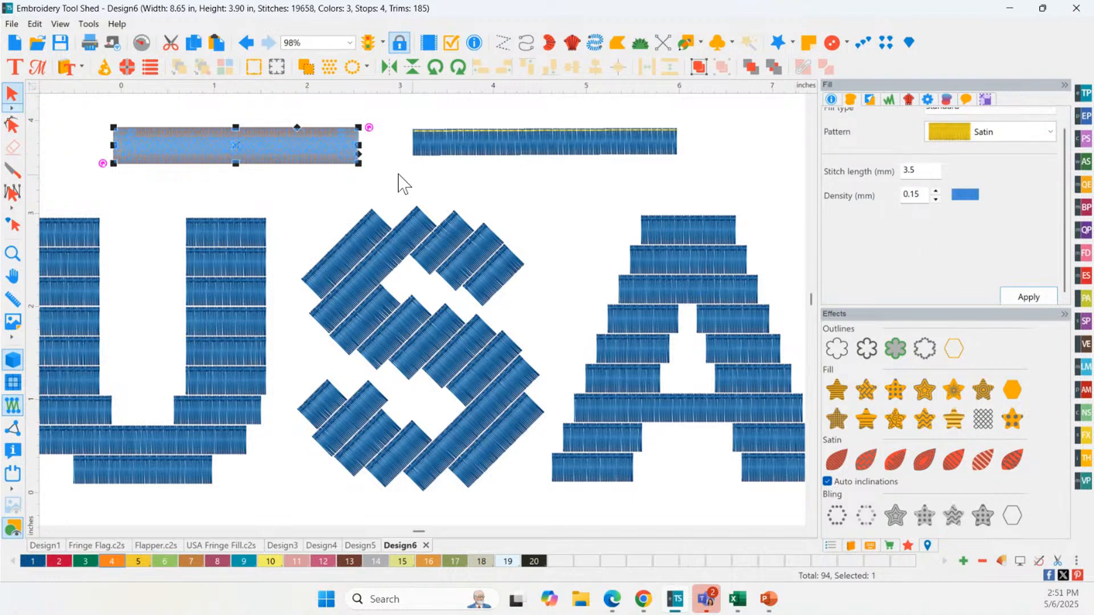
Move the orange satin bar slightly to the right and up
click(326, 188)
click(293, 161)
drag(219, 147, 256, 153)
click(254, 181)
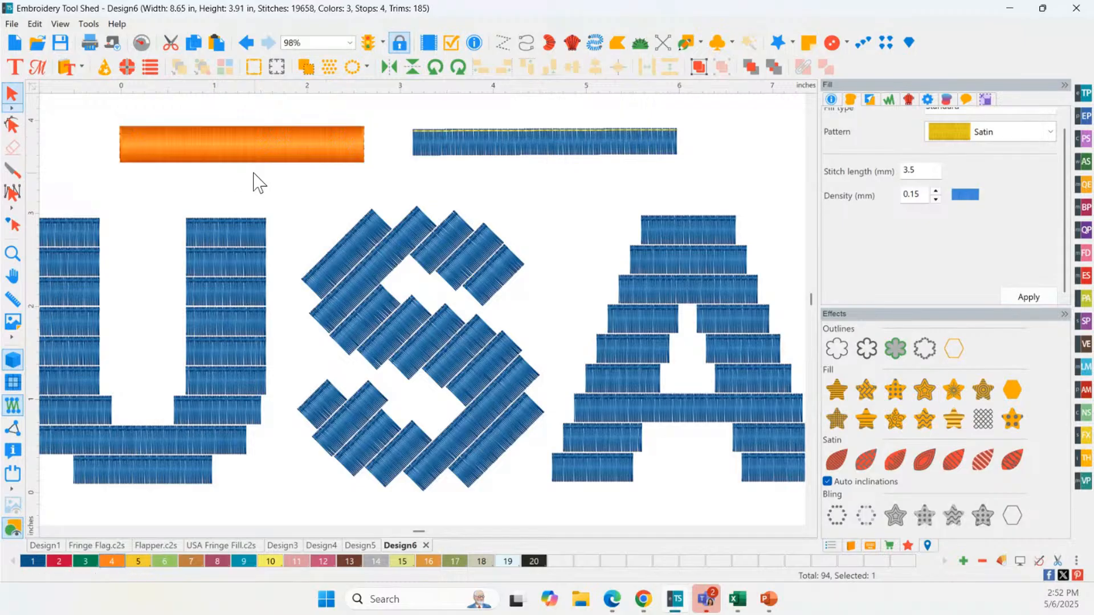
Replace the orange satin bar's Parallel underlay with a Center Line underlay
click(214, 161)
scroll(916, 141, up, 1)
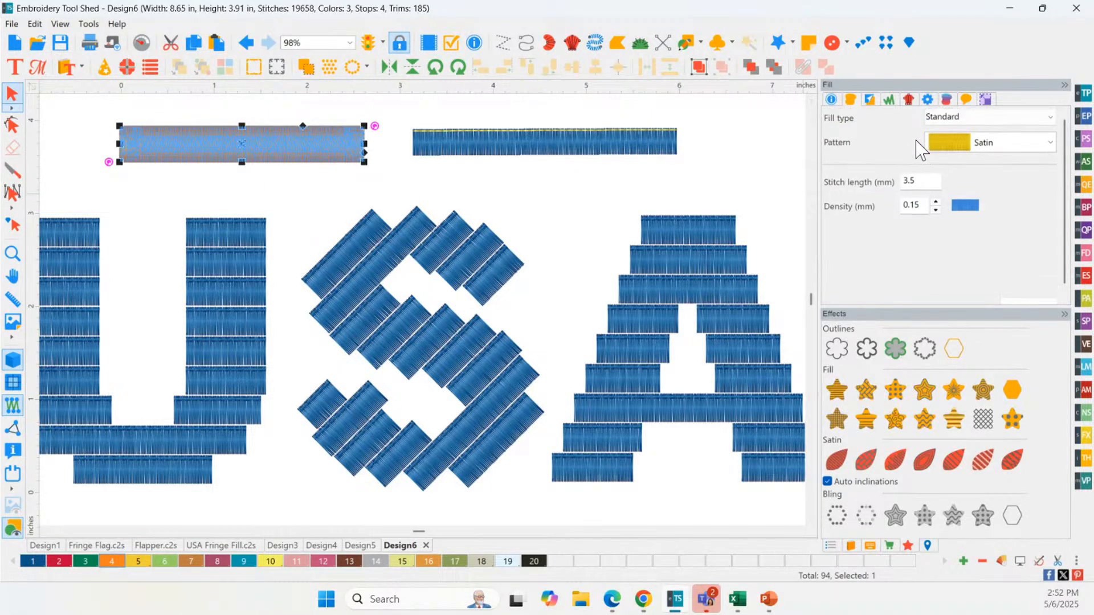
click(869, 101)
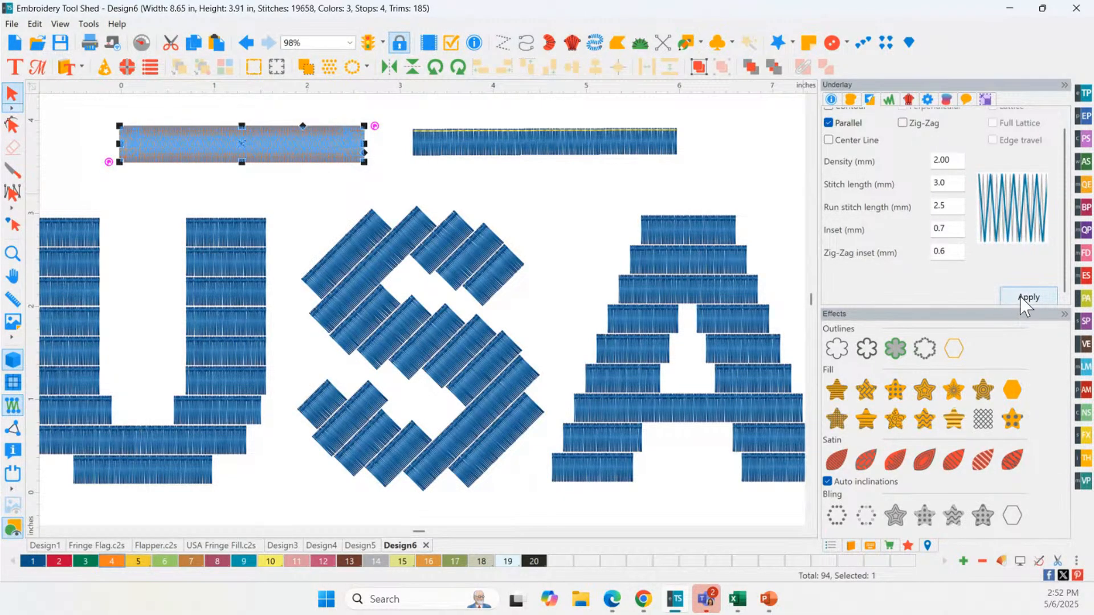
click(849, 124)
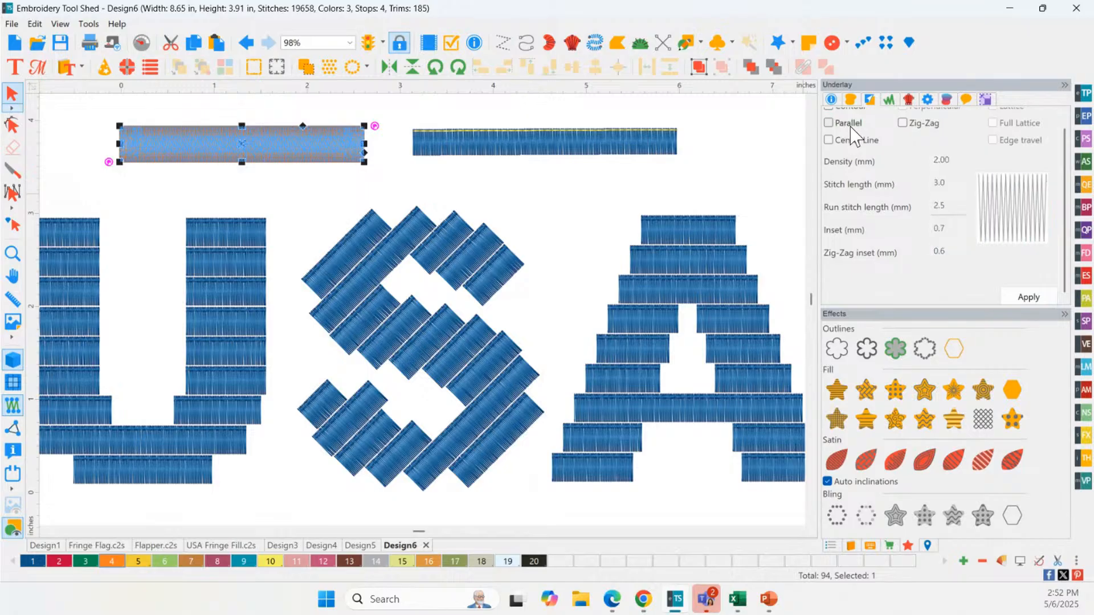
click(865, 140)
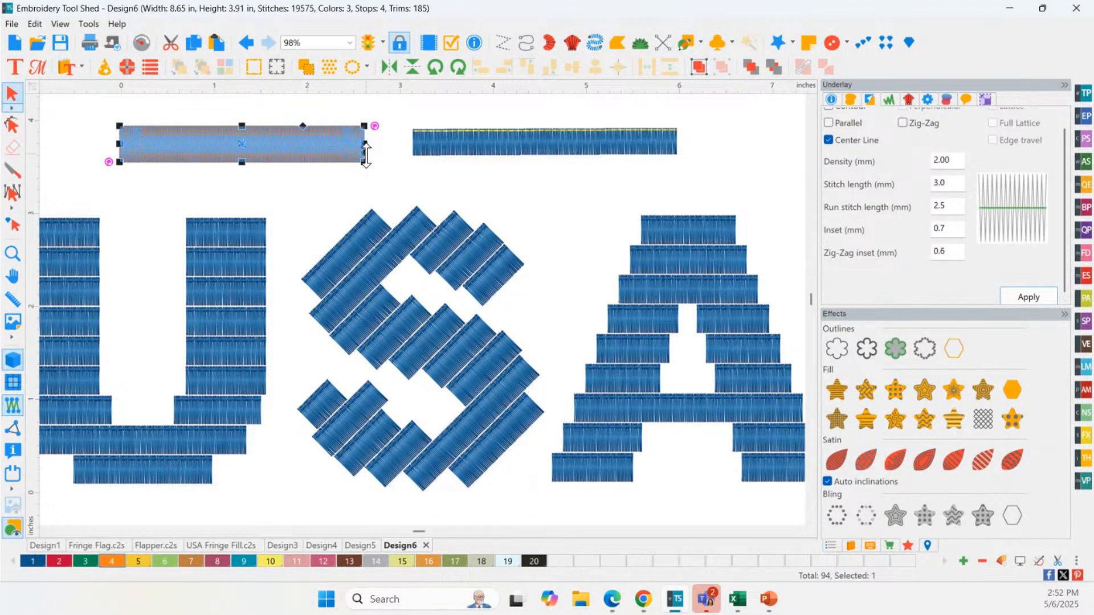
Examine the orange satin bar's stitches and center-line underlay up close with the 3D view off
click(12, 253)
drag(86, 100, 387, 199)
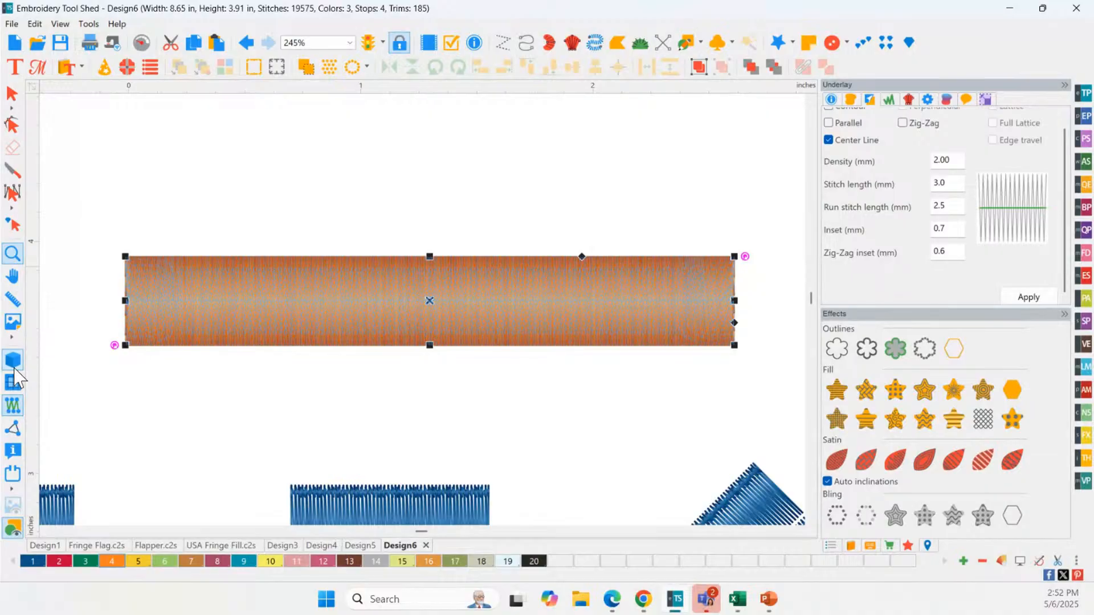
click(14, 368)
click(278, 198)
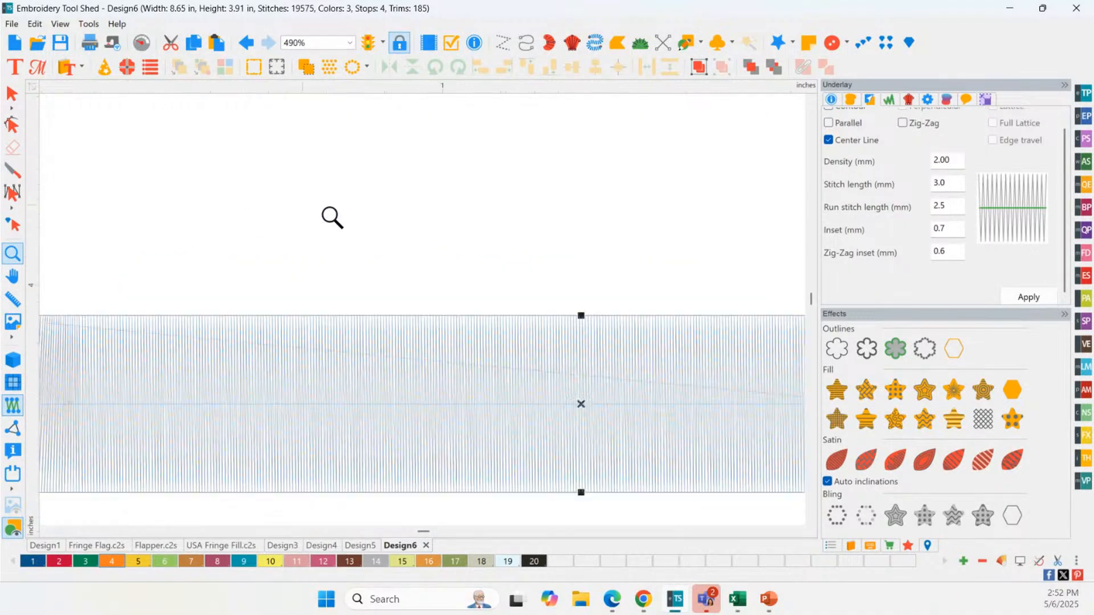
double_click(12, 254)
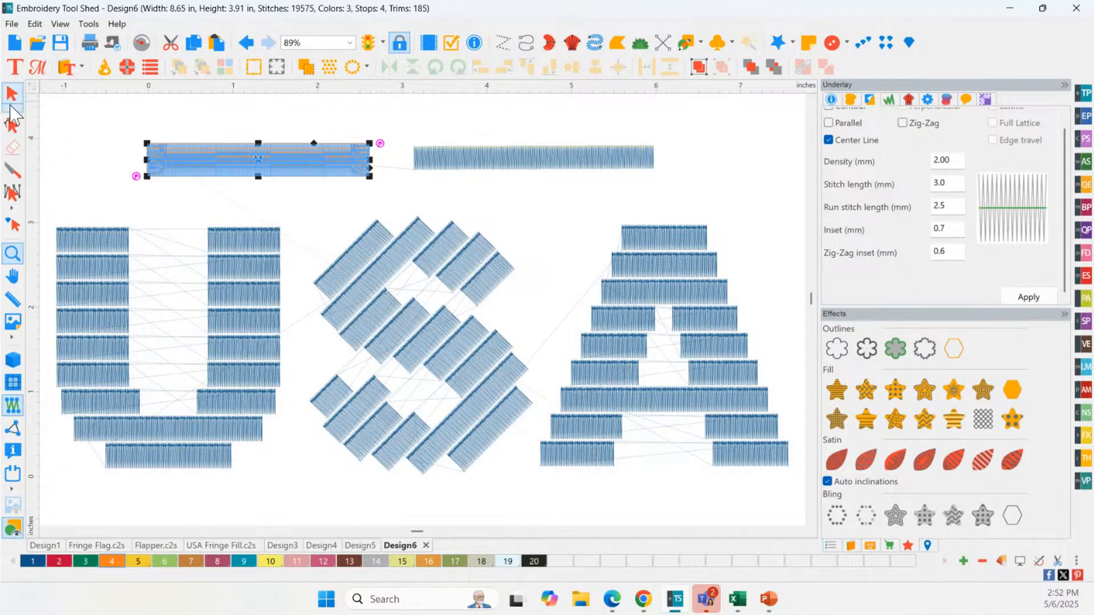
click(11, 93)
drag(111, 119, 376, 197)
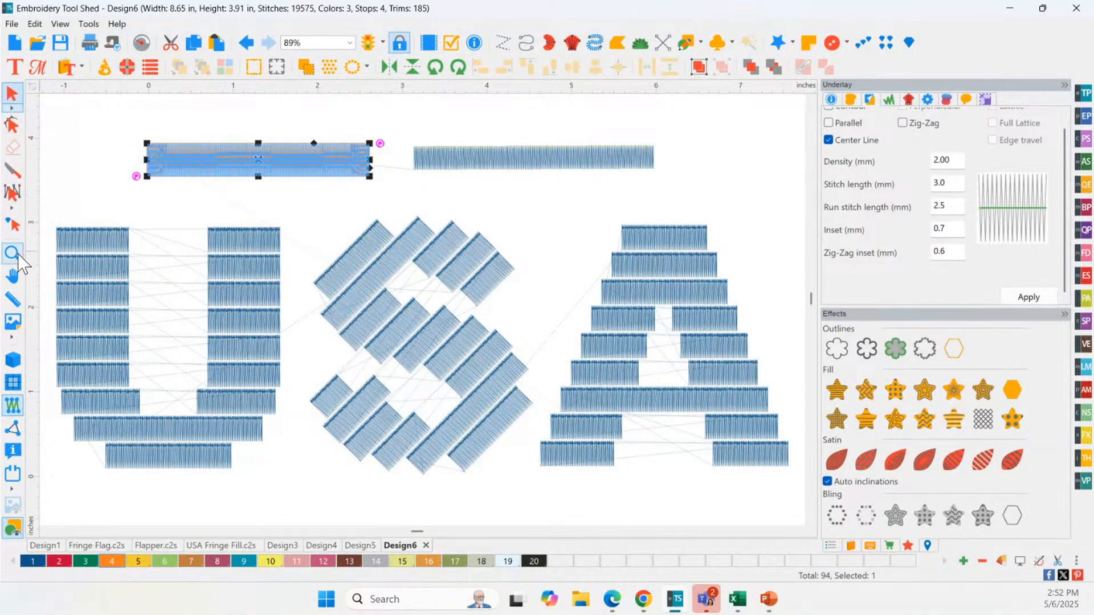
drag(132, 122, 381, 190)
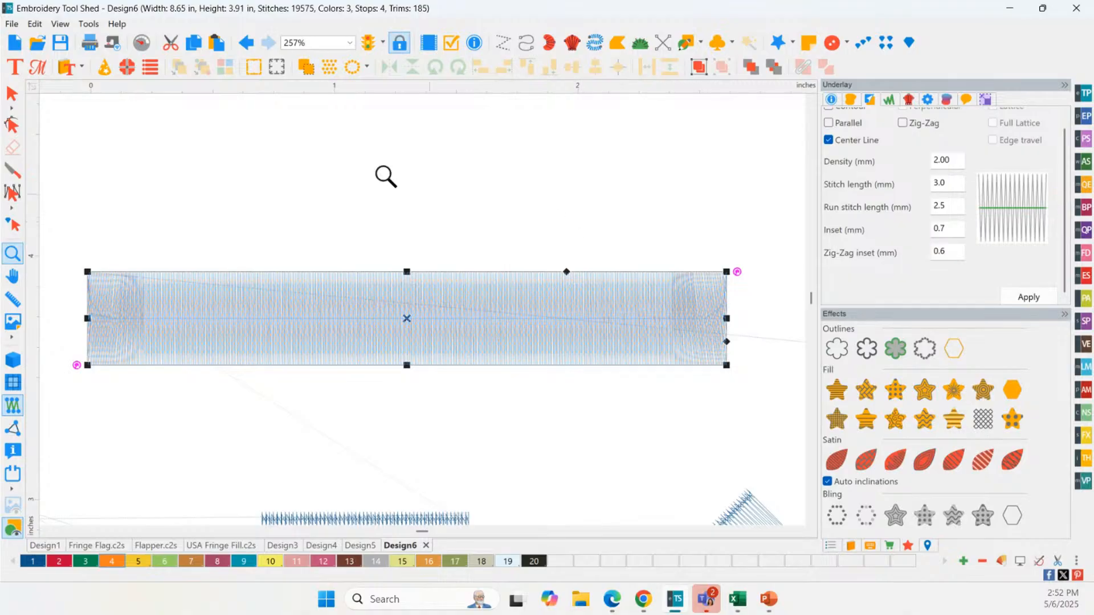
Draw an artwork rectangle about 0.18 in wide and 0.36 in tall over the right end of the orange satin bar
click(11, 94)
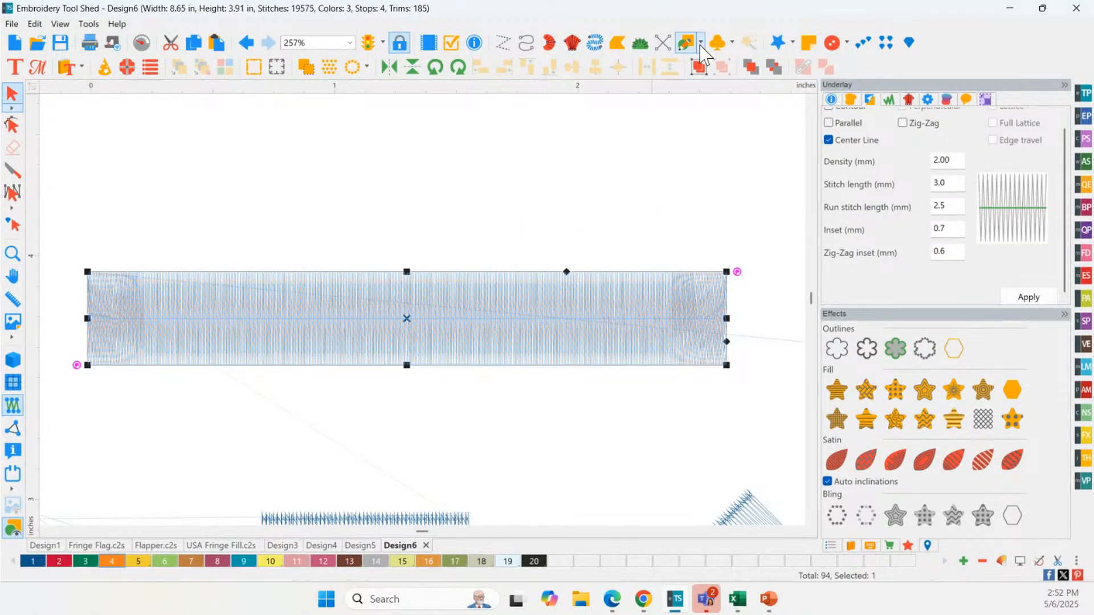
click(701, 44)
click(735, 77)
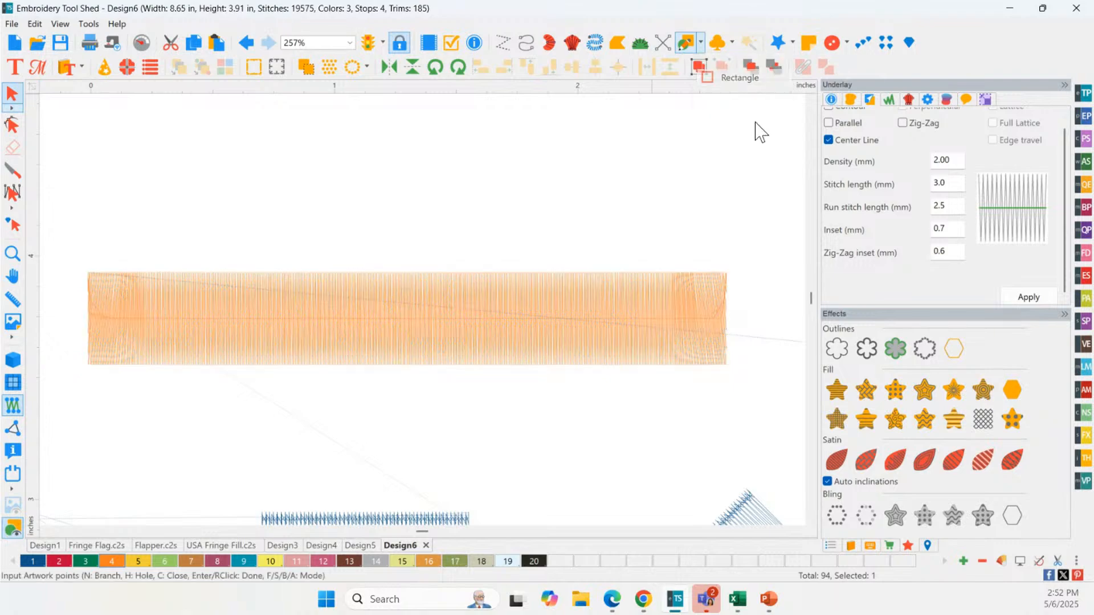
drag(684, 277, 725, 361)
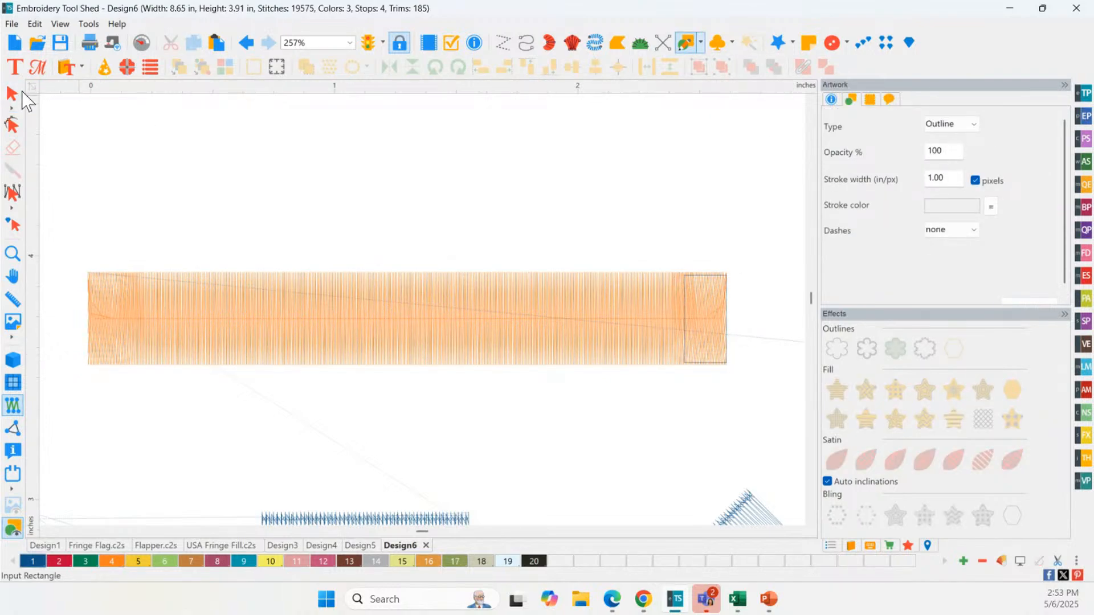
click(12, 93)
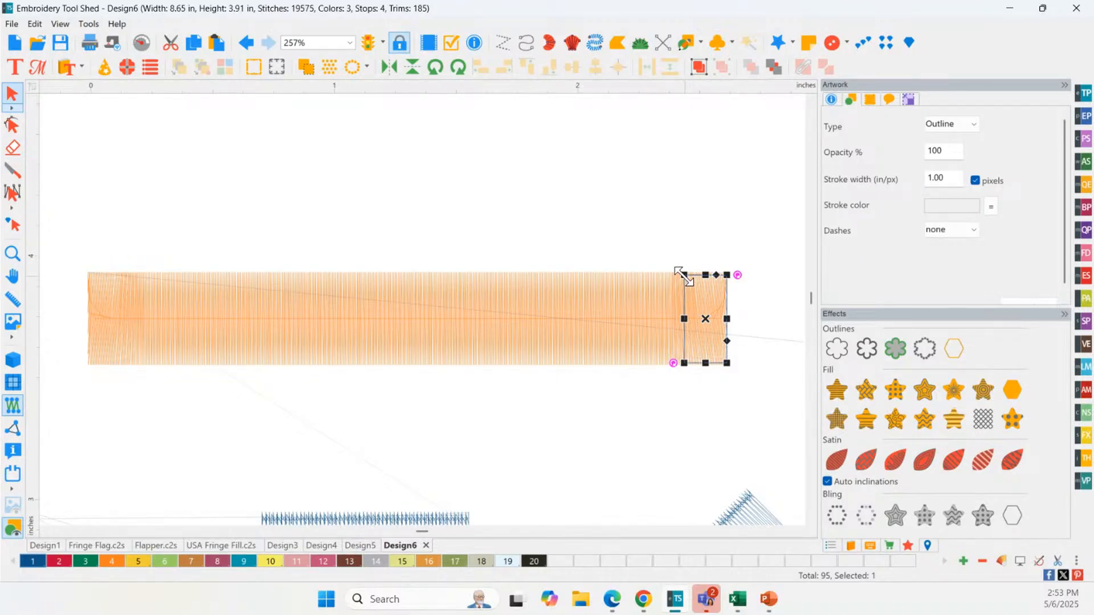
Reshape the rectangle into a trapezoid by moving its two left corner points inward, narrowing its left side
click(684, 276)
click(12, 124)
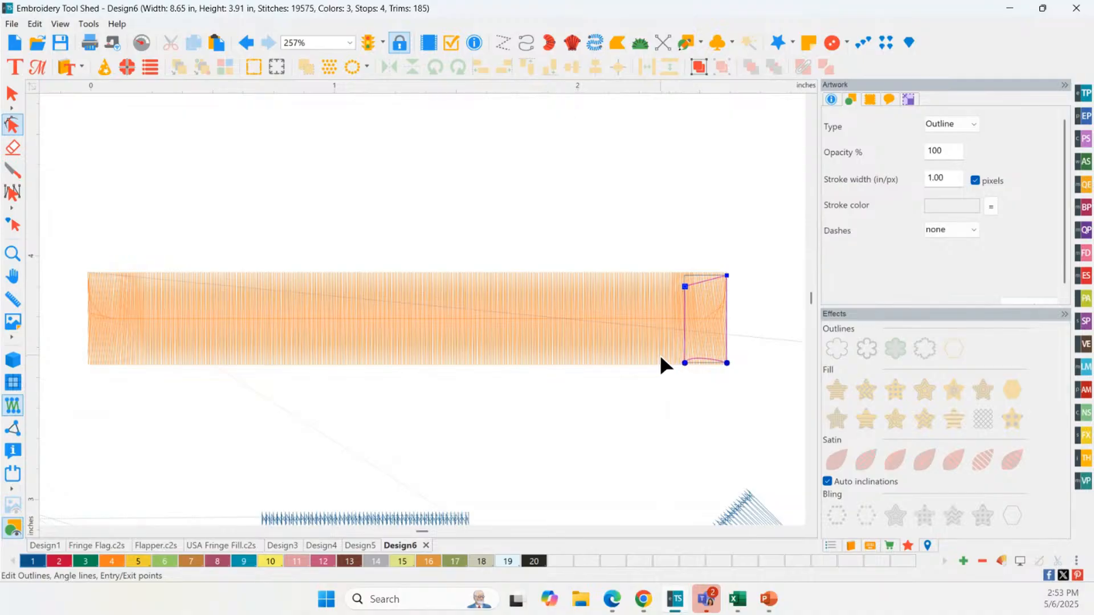
click(681, 365)
drag(685, 368, 685, 355)
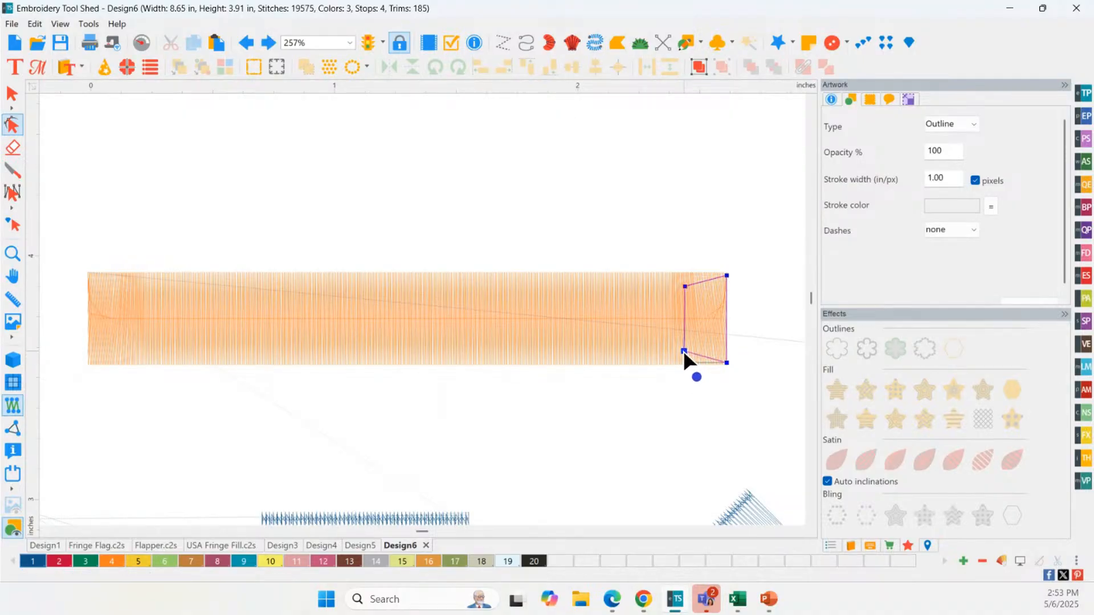
Convert the trapezoid at the orange bar's right end to Satin stitches
click(12, 94)
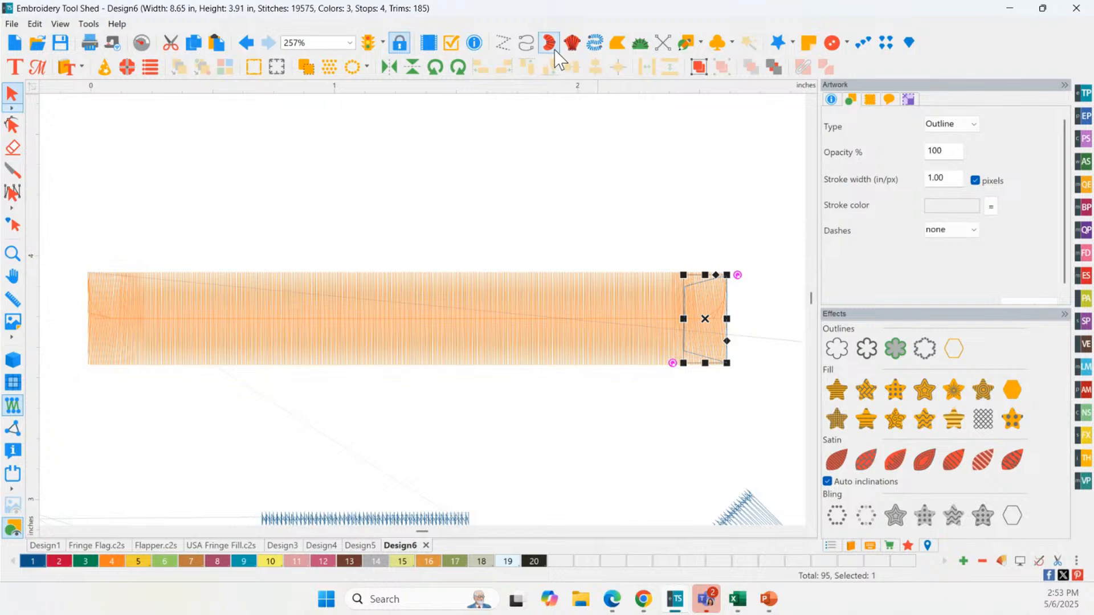
right_click(707, 321)
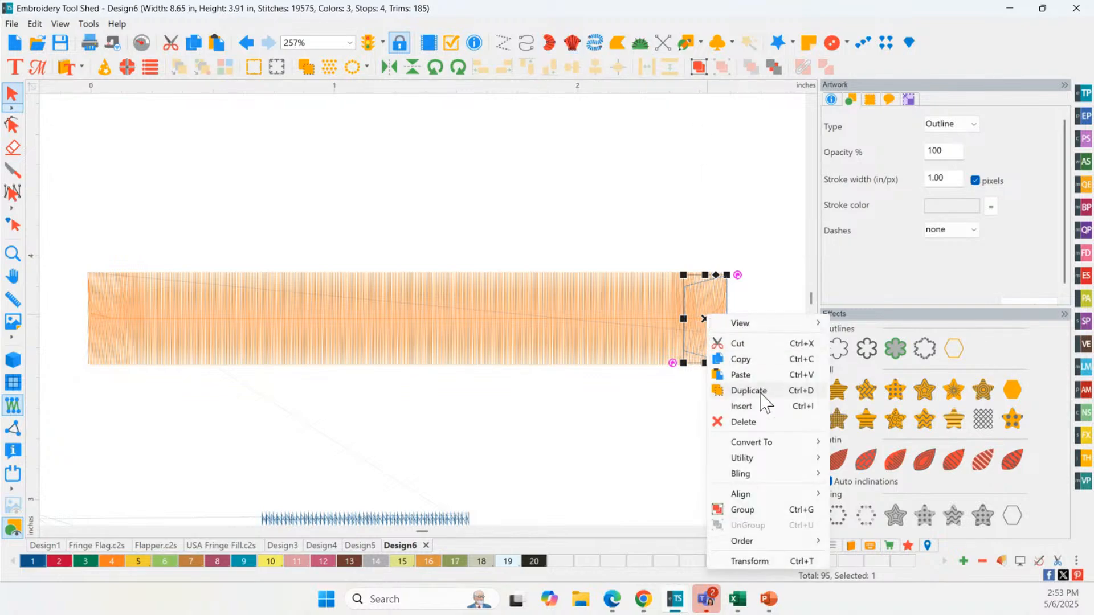
mouse_move(766, 444)
click(884, 463)
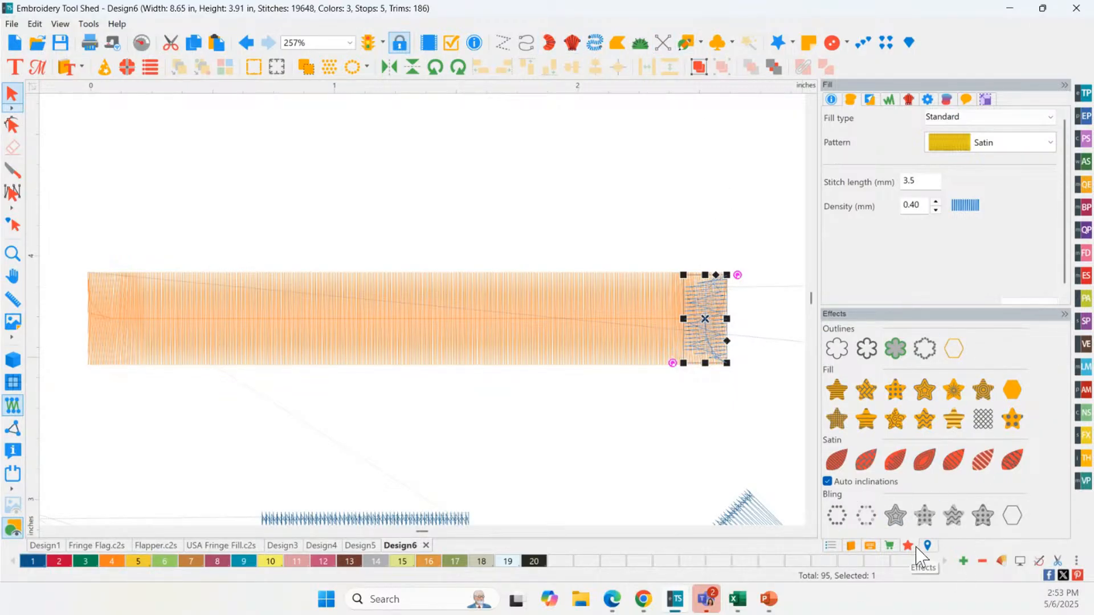
Move the small satin trapezoid ahead of the orange satin bar in the stitching sequence and restore the 3D view
click(713, 320)
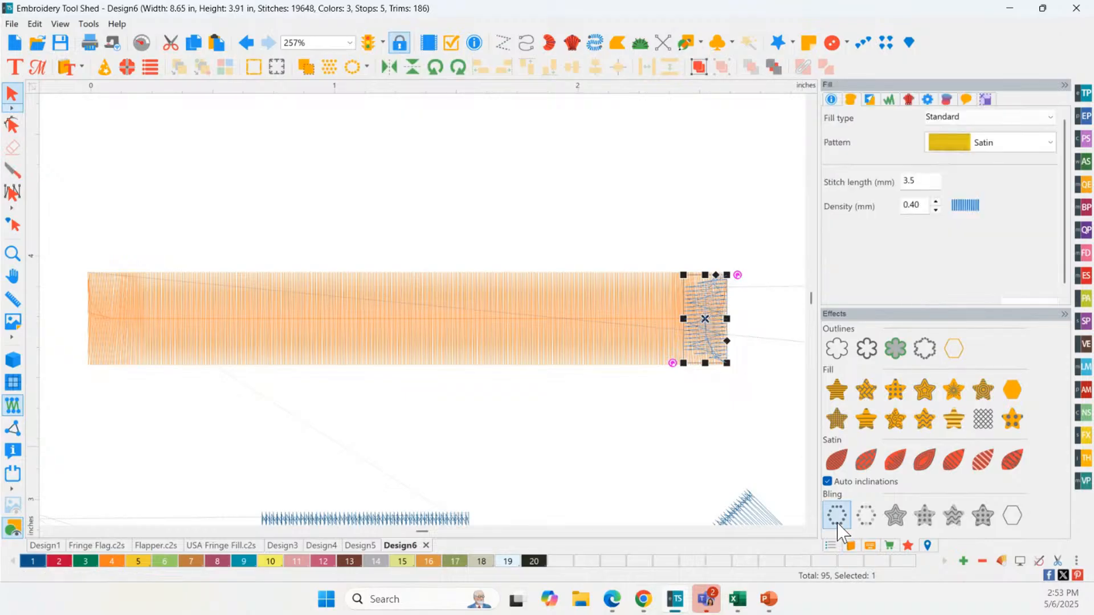
click(831, 546)
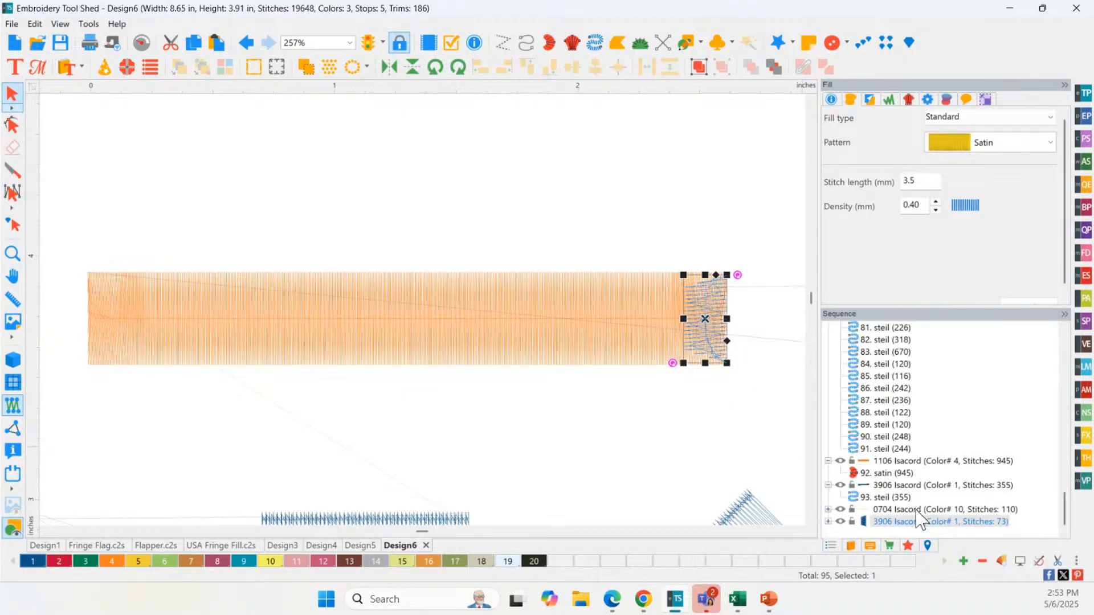
click(872, 464)
drag(872, 464, 874, 448)
click(726, 419)
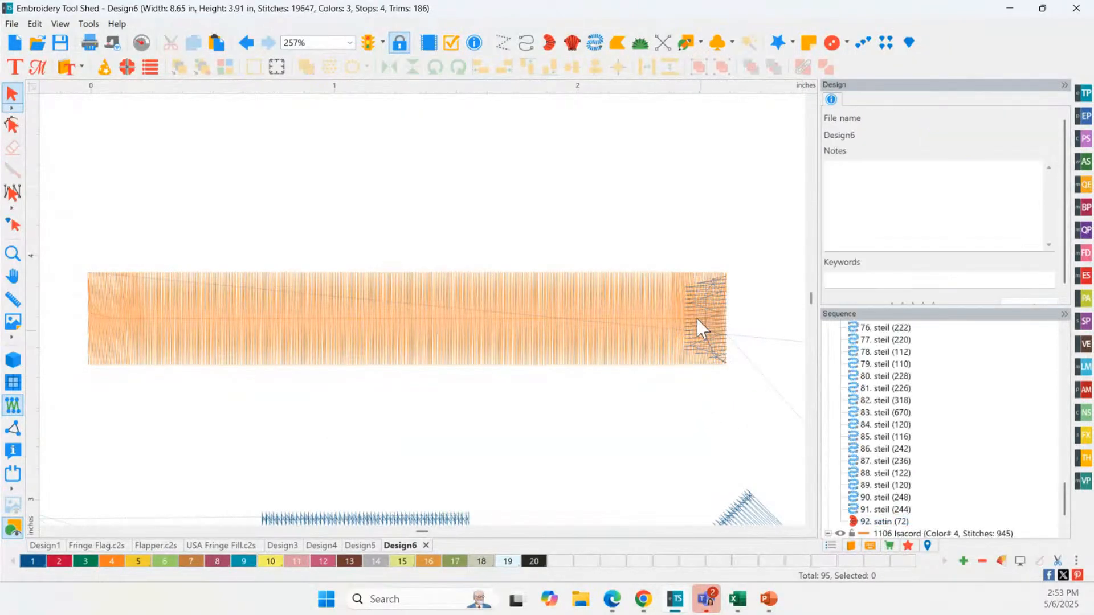
click(578, 302)
click(13, 361)
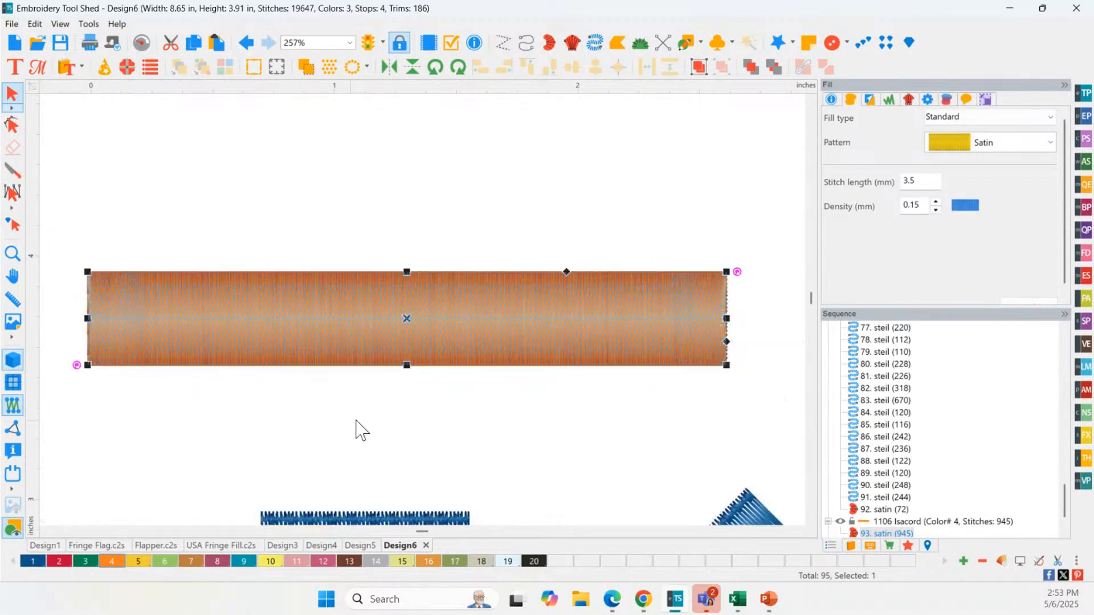
Play through the simulated stitch-out of the whole design to check the order in which the orange satin bar is sewn
click(623, 427)
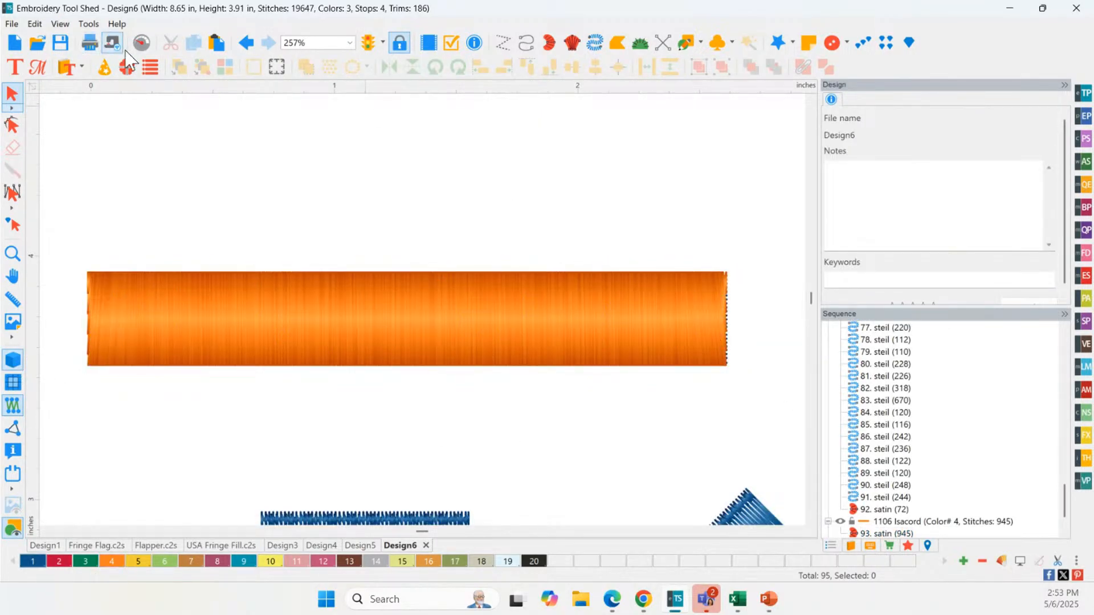
click(143, 43)
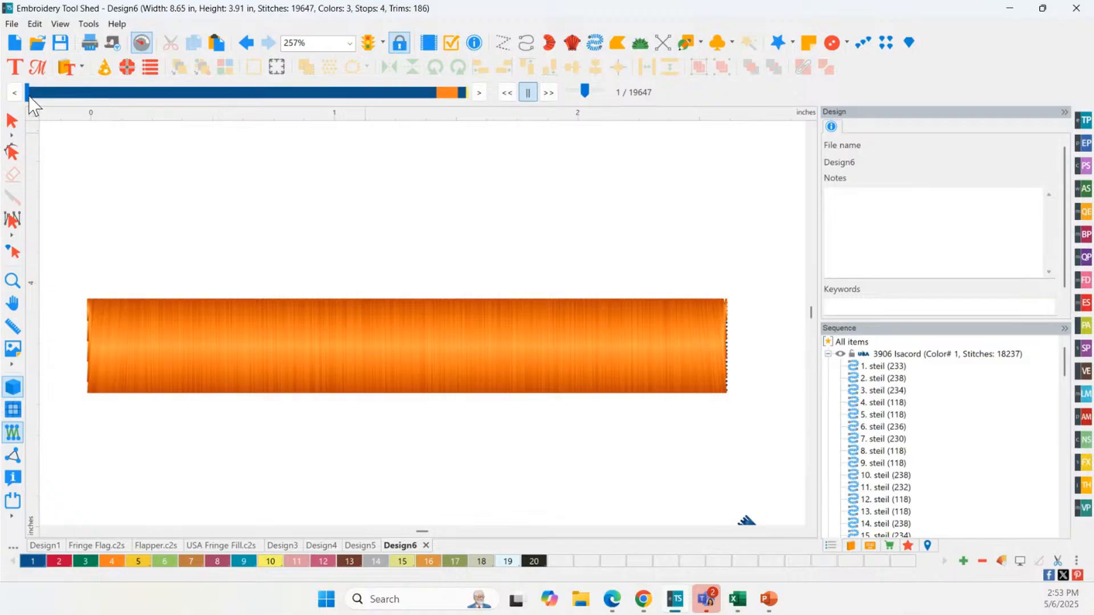
drag(30, 98, 476, 106)
click(12, 120)
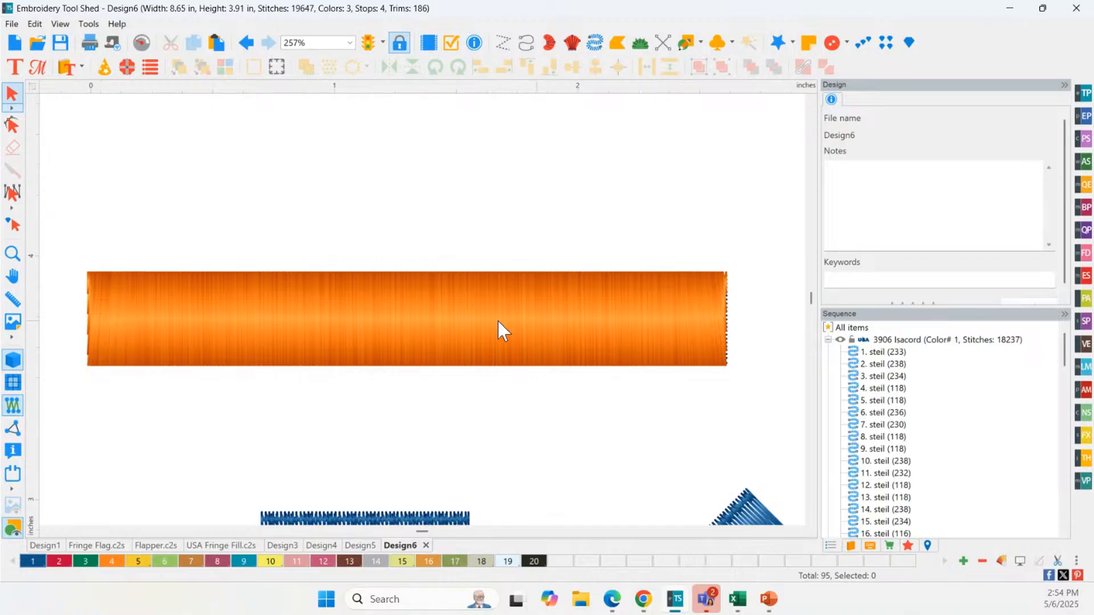
Delete the bean-stitch tack-down line running along the upper edge of the blue bar above the lettering
click(13, 260)
click(197, 169)
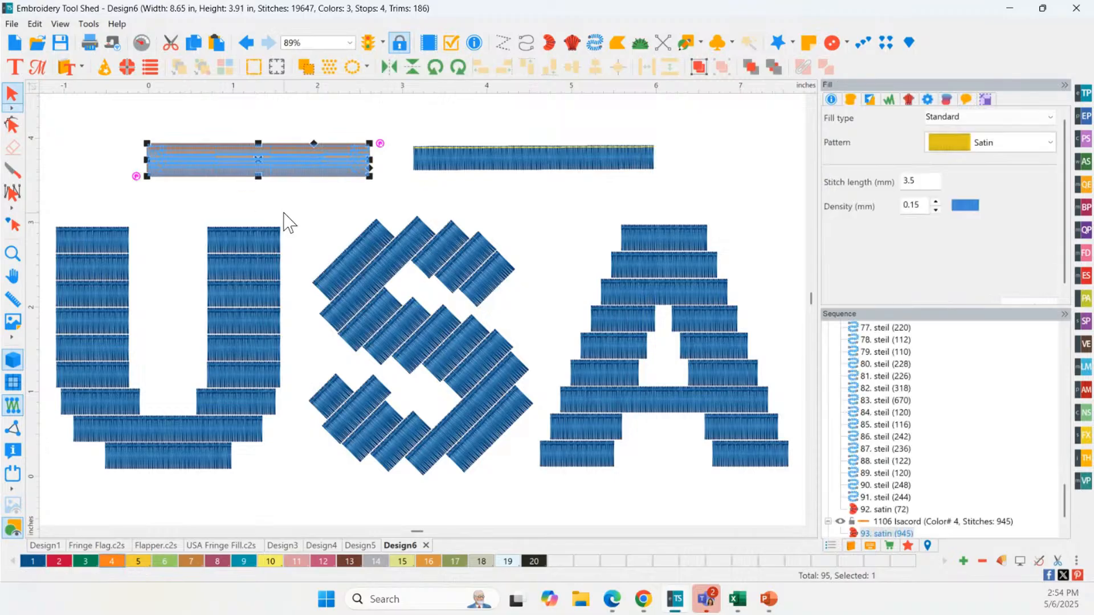
click(525, 159)
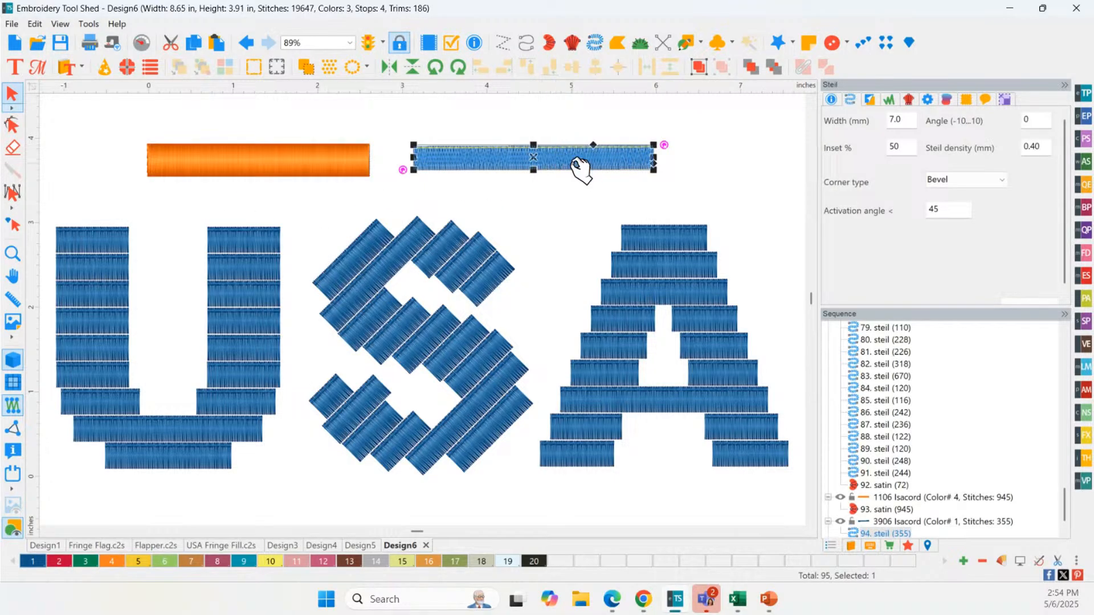
click(694, 138)
click(596, 146)
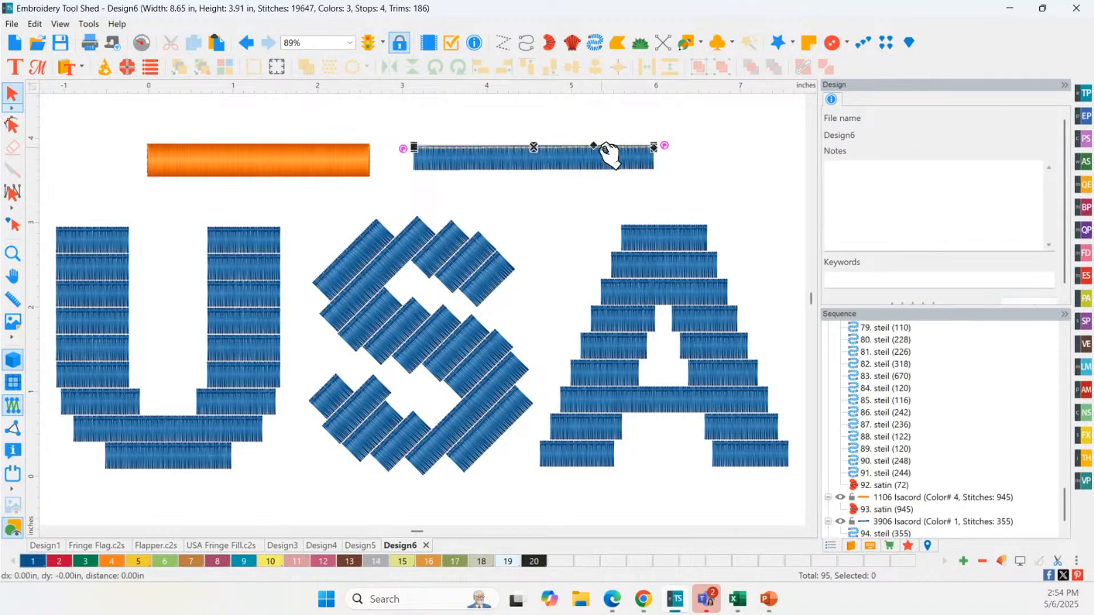
key(Delete)
click(687, 139)
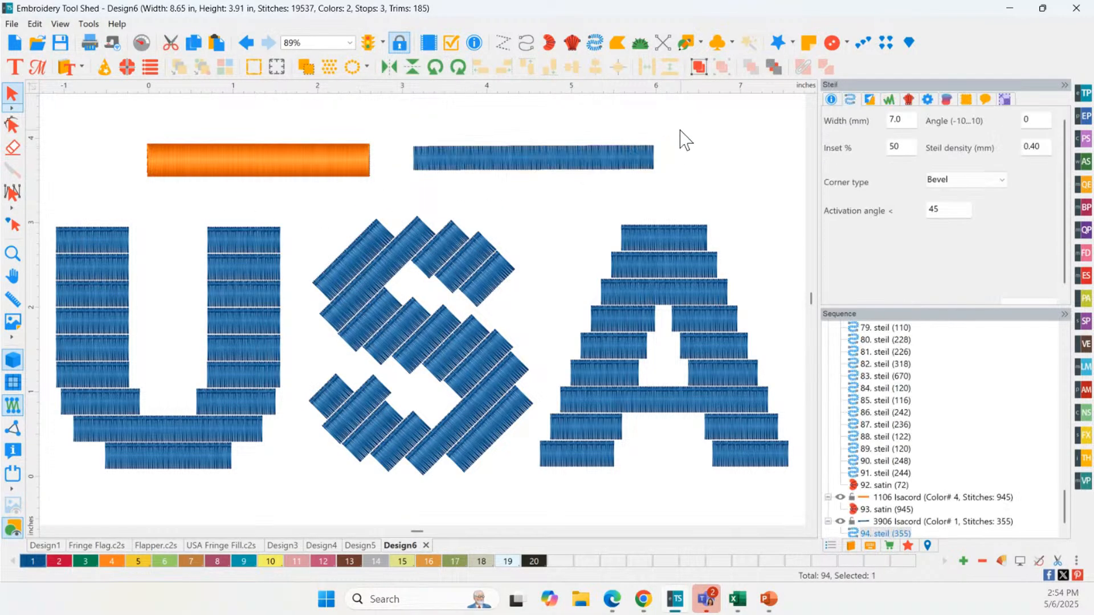
Turn off the 3D view to show the blue bar as plain stitch lines
click(605, 166)
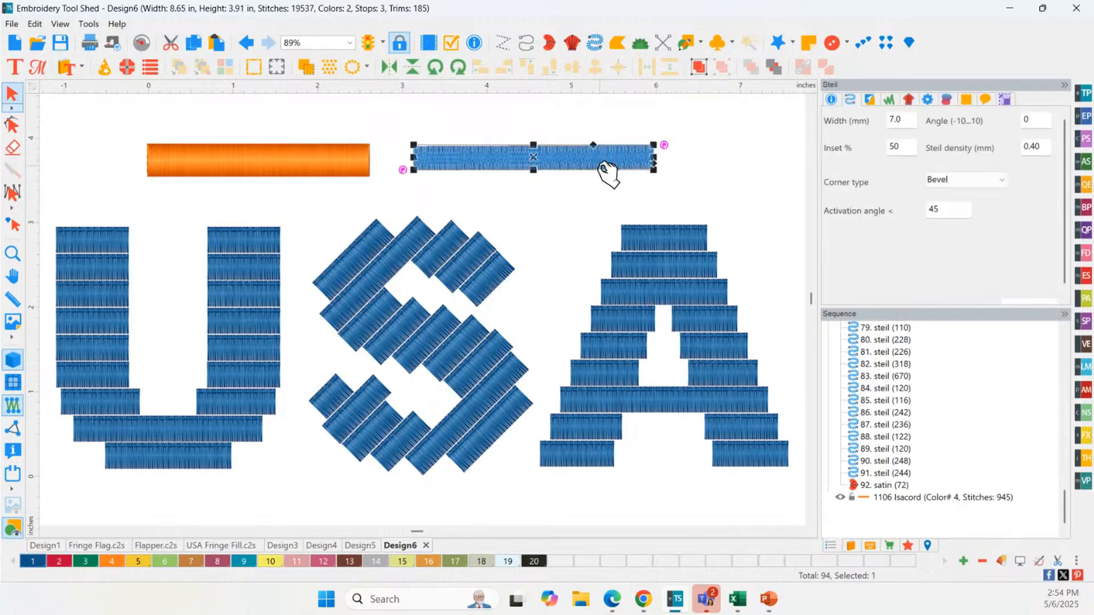
click(141, 43)
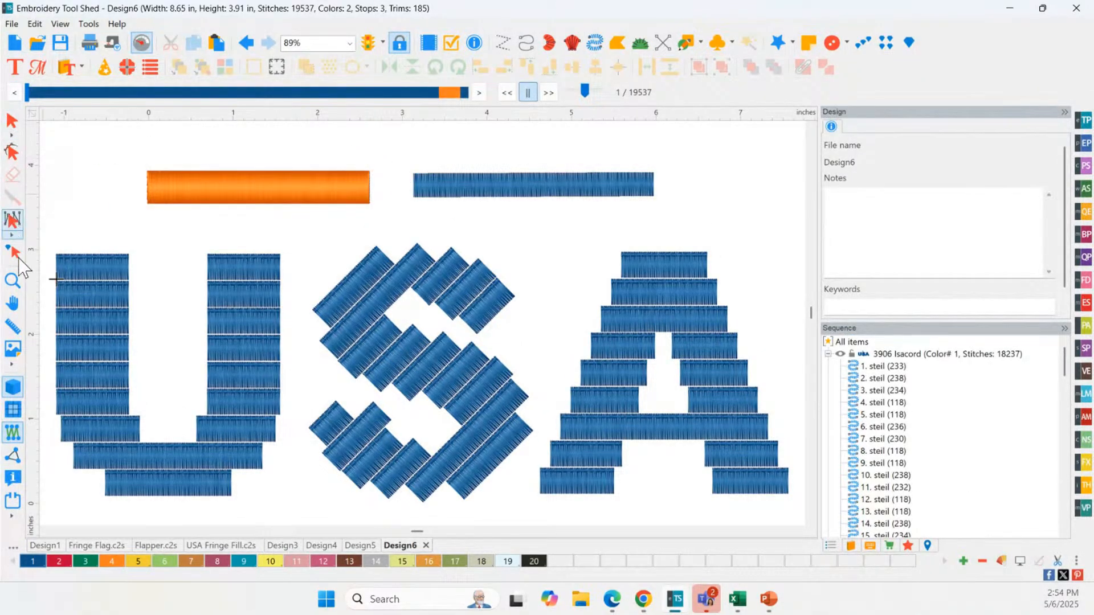
click(13, 280)
click(387, 157)
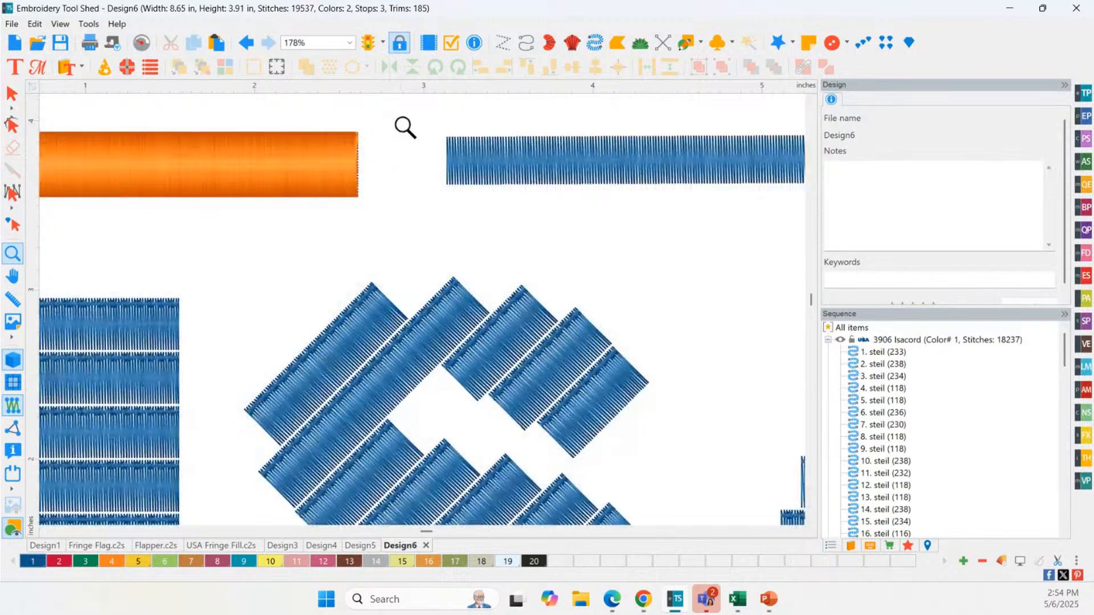
drag(403, 125, 818, 218)
scroll(456, 353, down, 2)
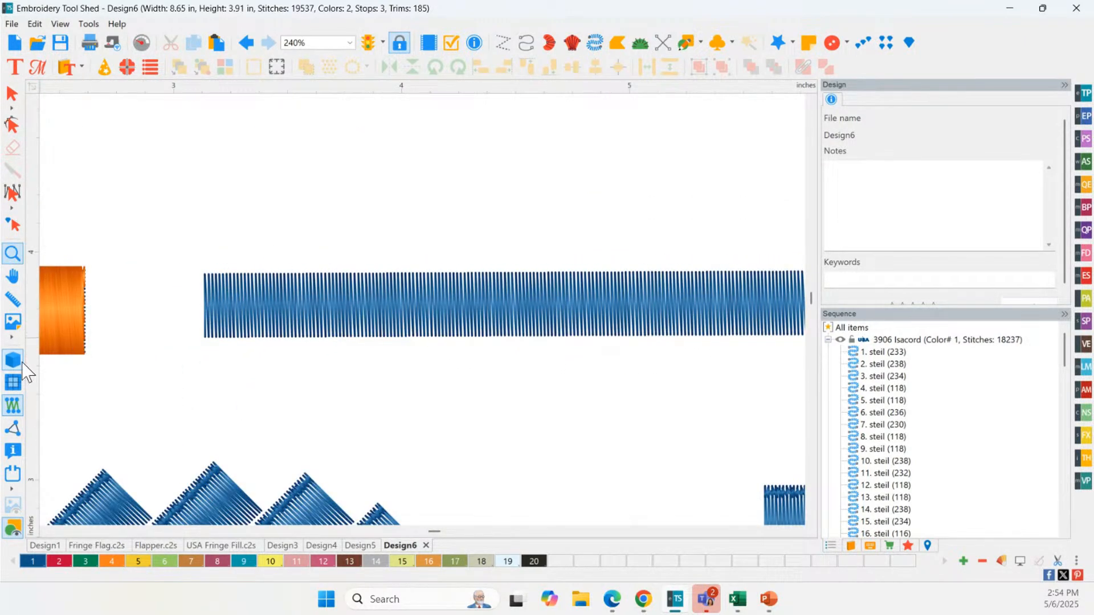
click(16, 362)
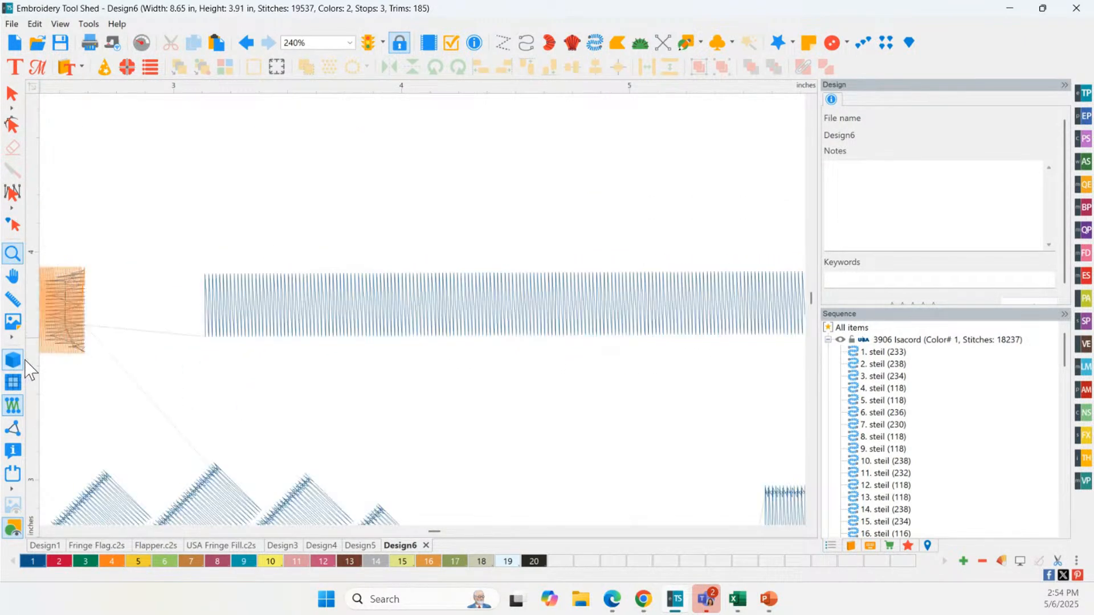
Apply the 3D Foam effect to the blue steil bar
click(12, 94)
click(290, 313)
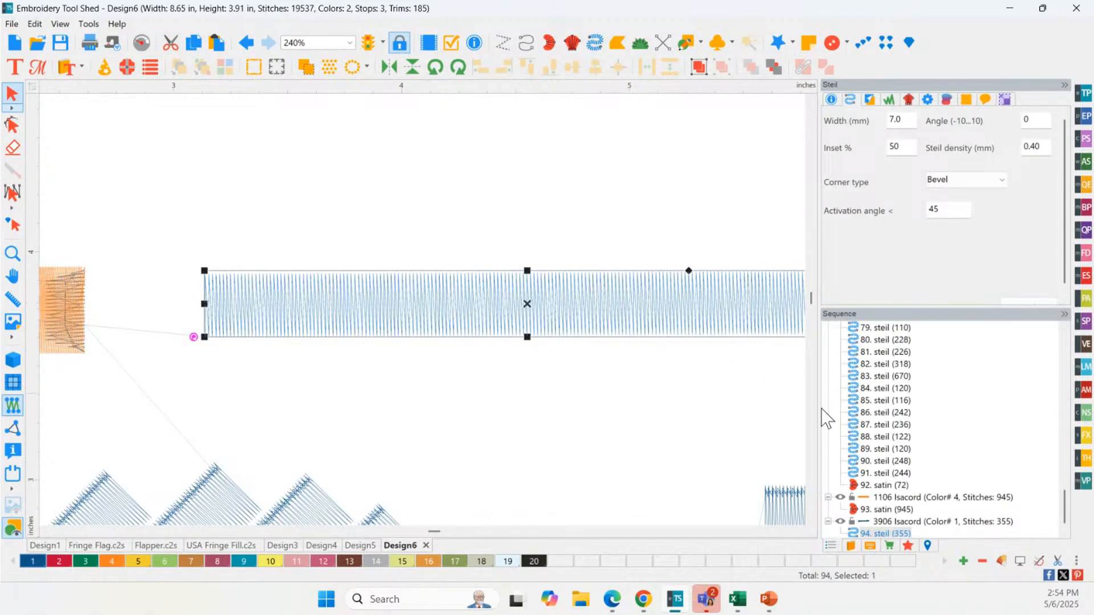
click(1087, 437)
click(1033, 439)
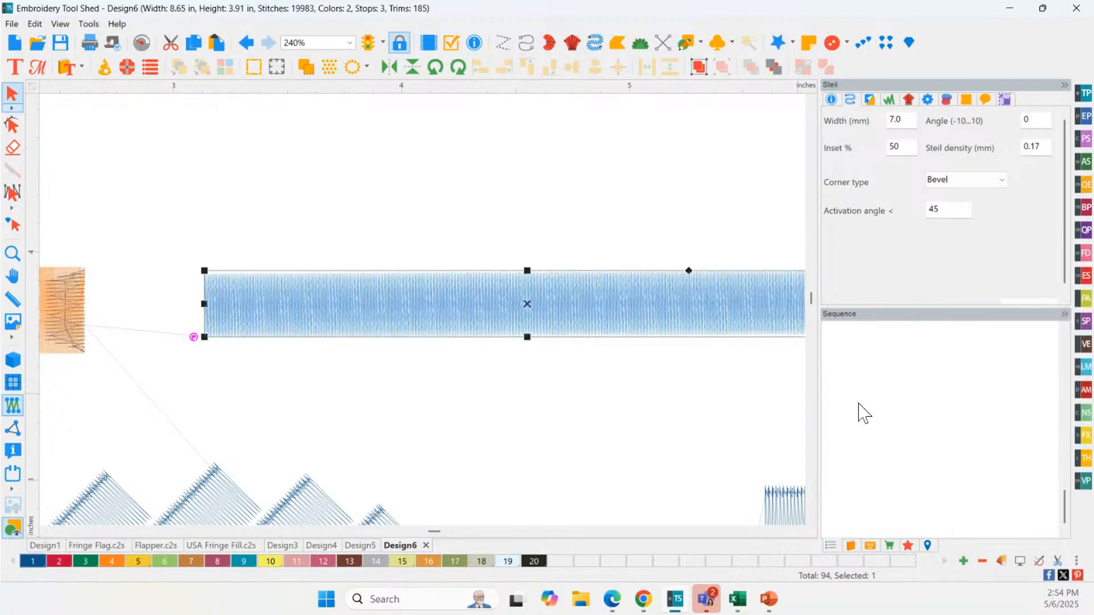
Nudge the blue foam bar slightly to the right and check the stitching at its right end
click(280, 299)
drag(279, 299, 284, 301)
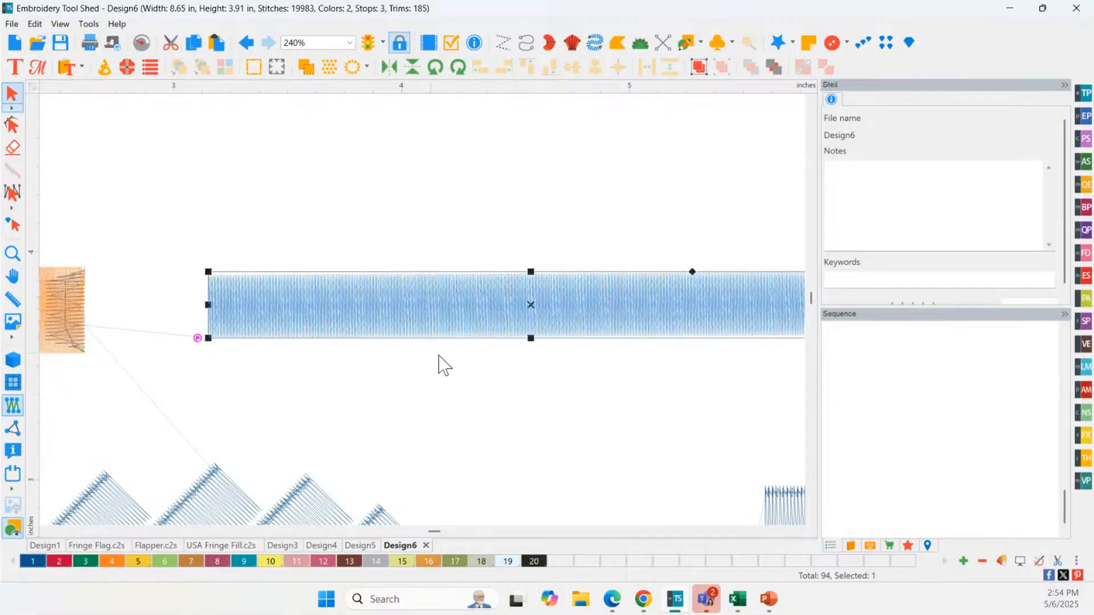
click(801, 532)
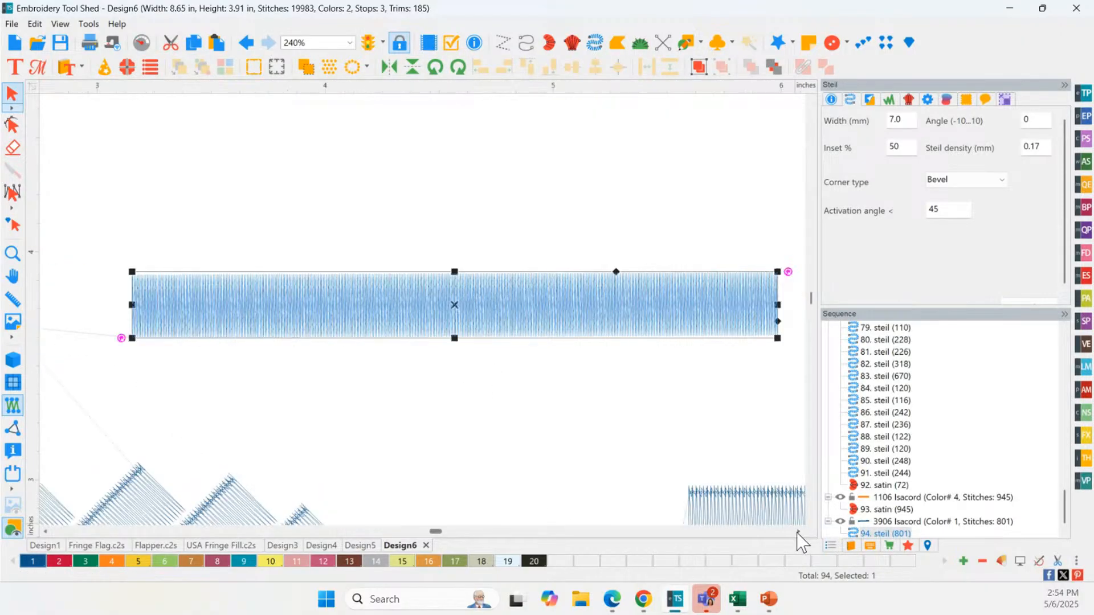
click(801, 532)
key(Escape)
click(680, 295)
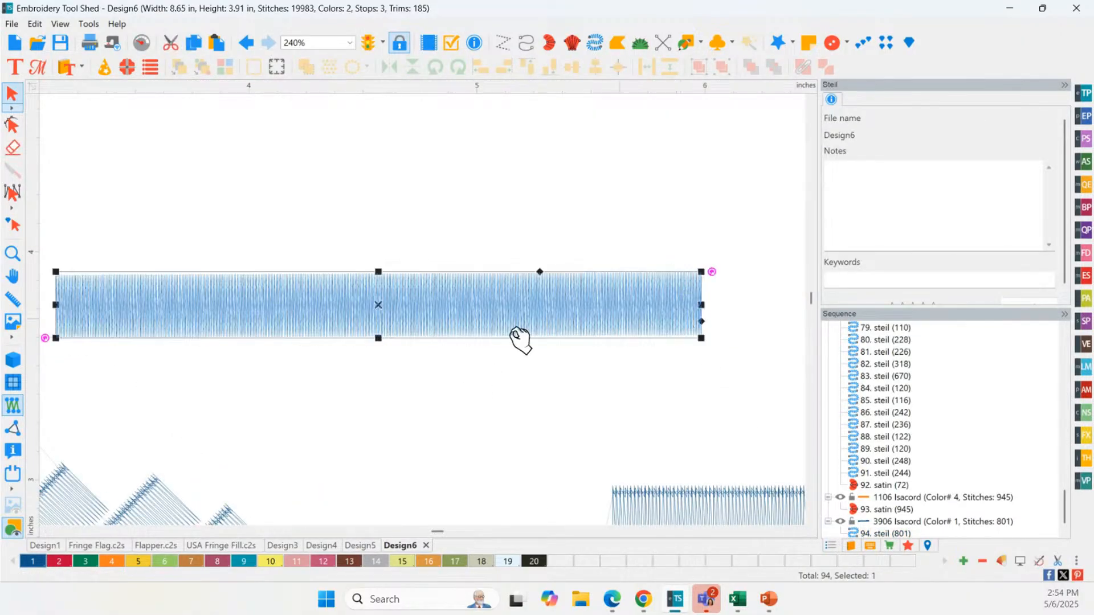
key(Escape)
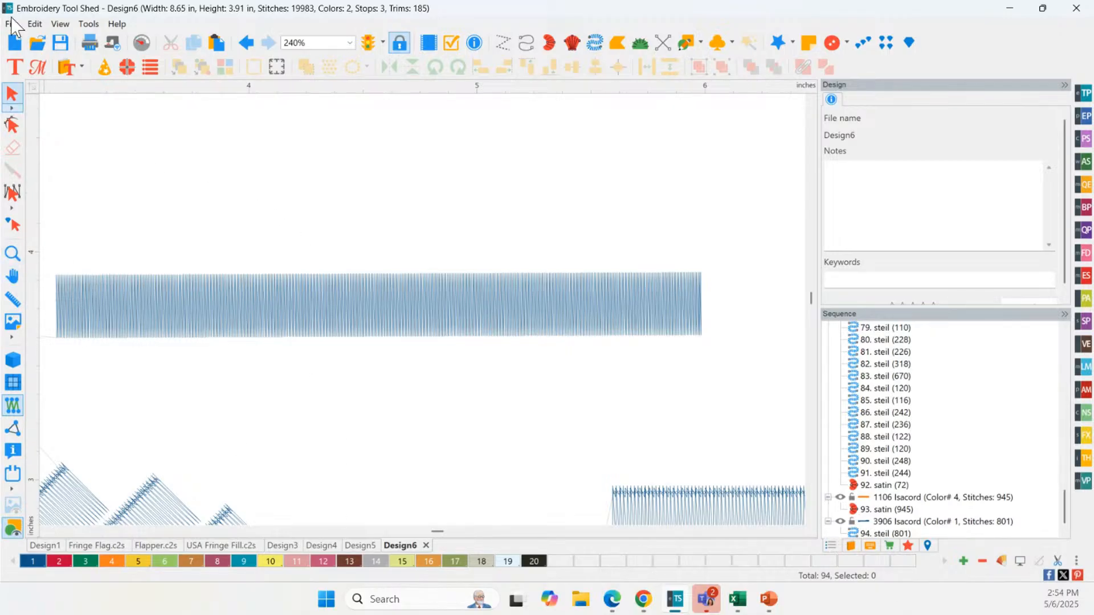
Create a new blank design and open the catalog of built-in embroidery designs
click(14, 42)
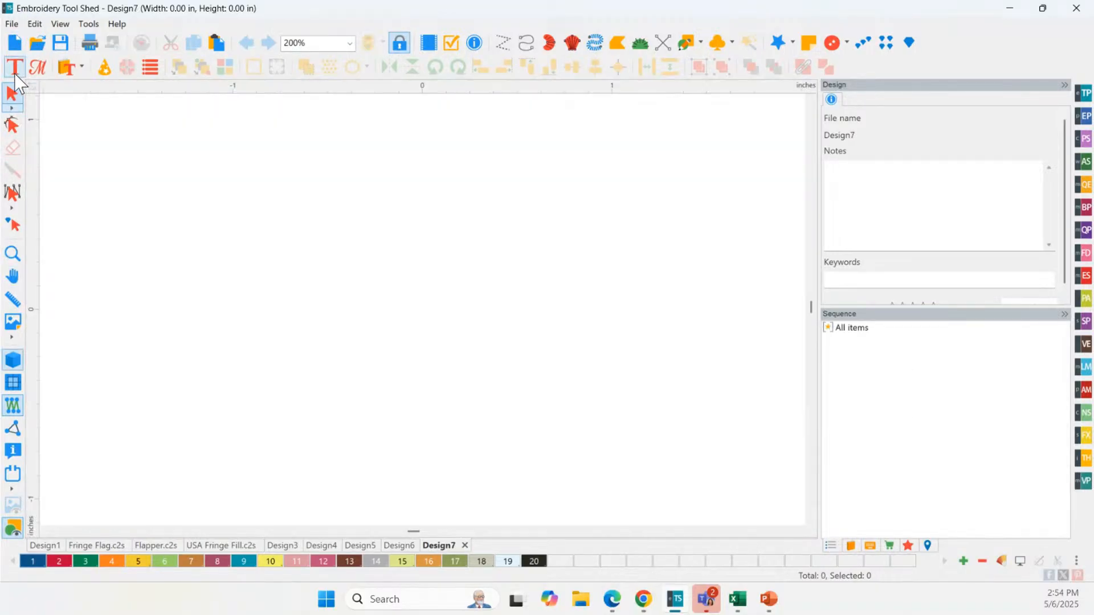
click(1085, 444)
click(1017, 259)
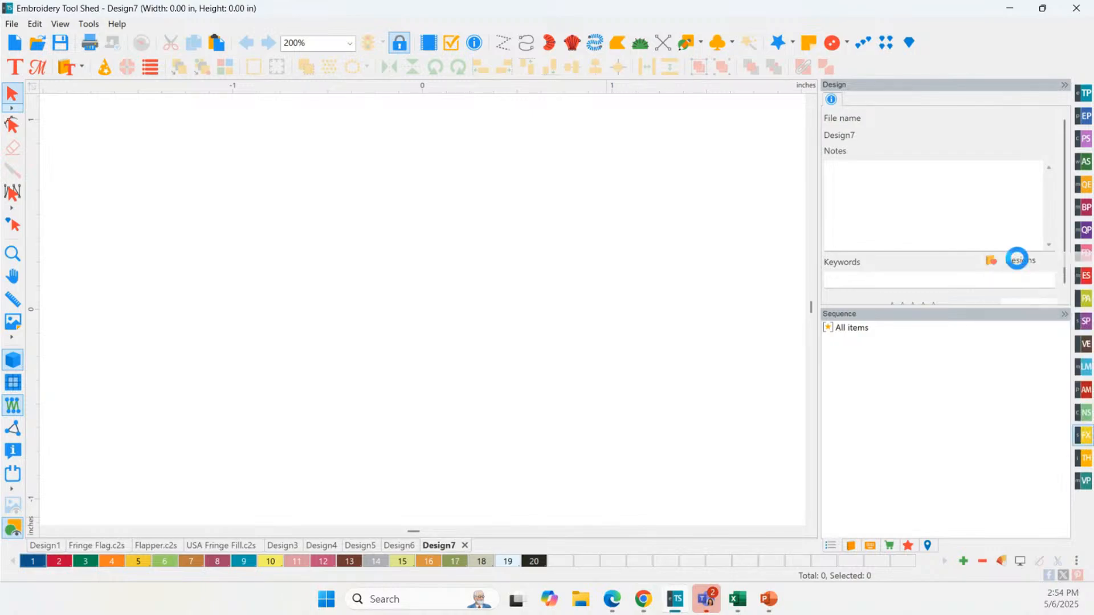
Browse the Flora category for a suitable stem motif and insert the CStem7 design
click(582, 196)
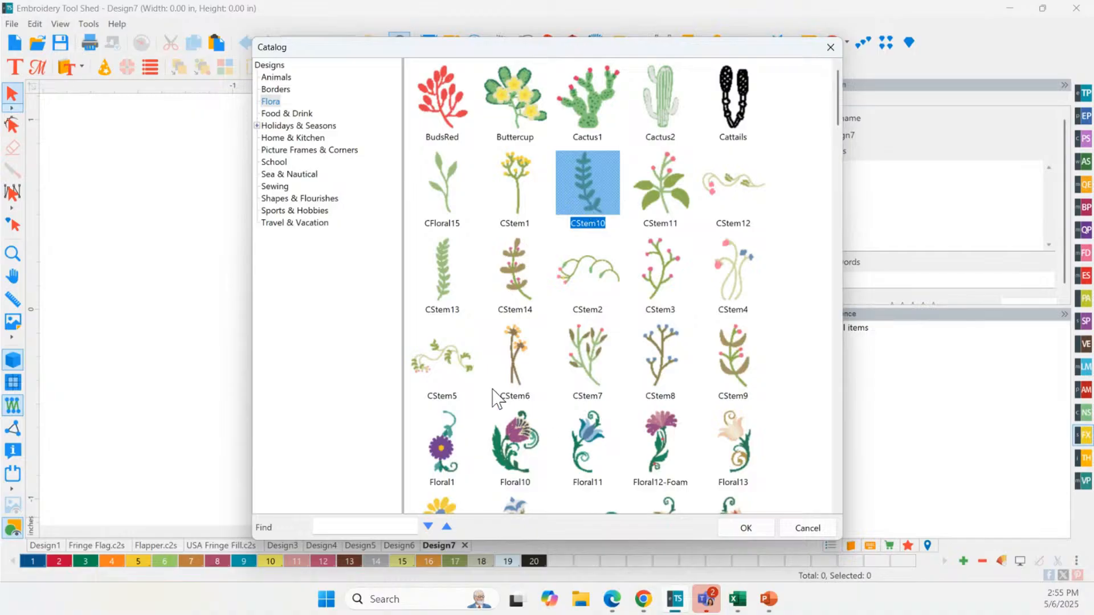
click(542, 112)
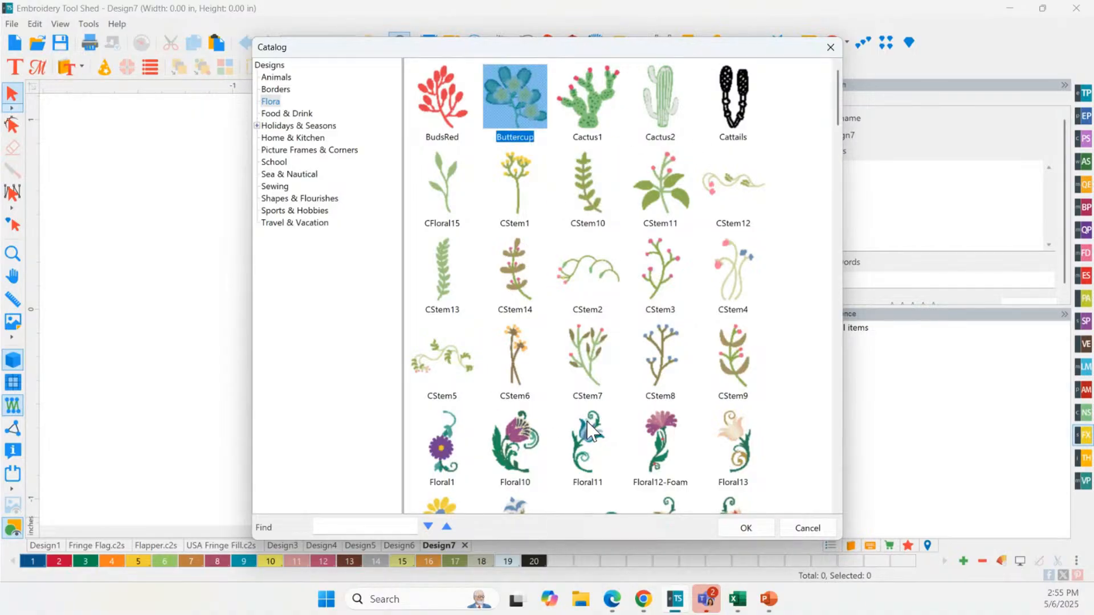
click(672, 334)
scroll(593, 403, down, 1)
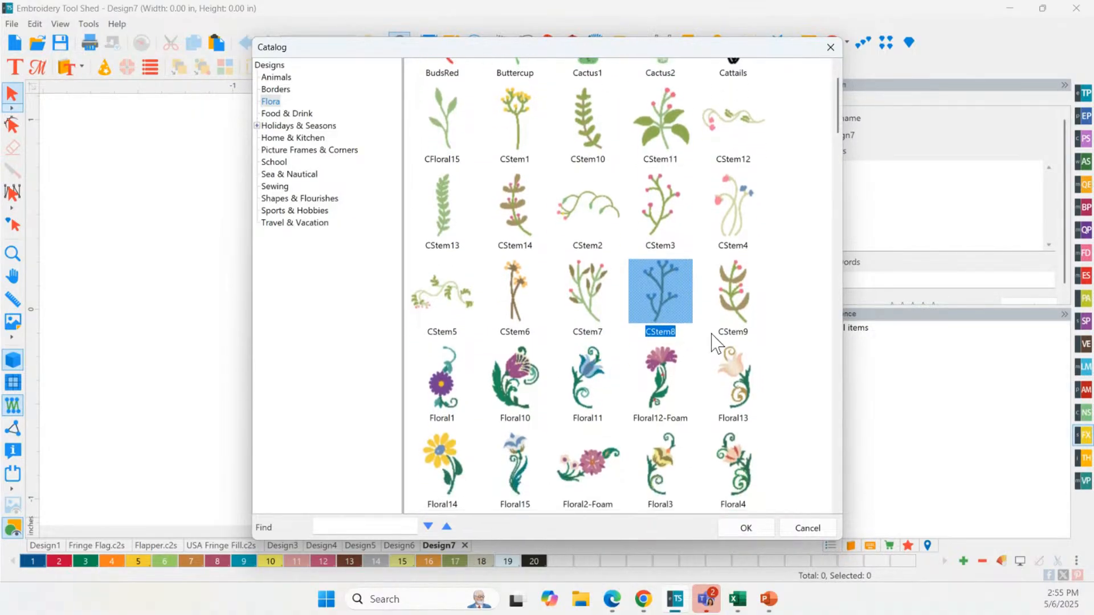
click(743, 314)
scroll(596, 359, down, 3)
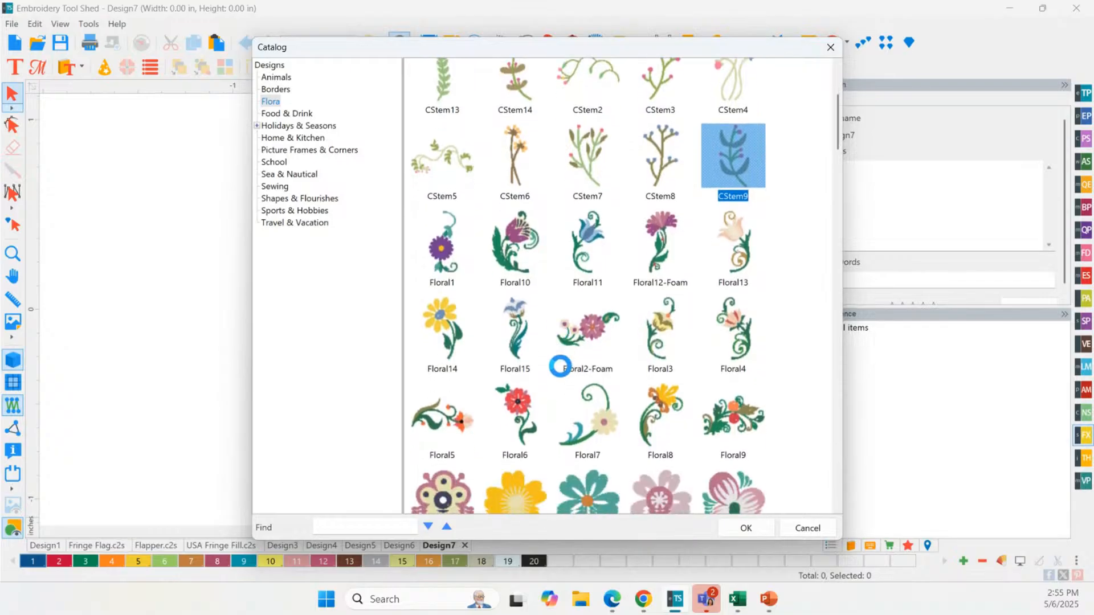
scroll(504, 360, down, 3)
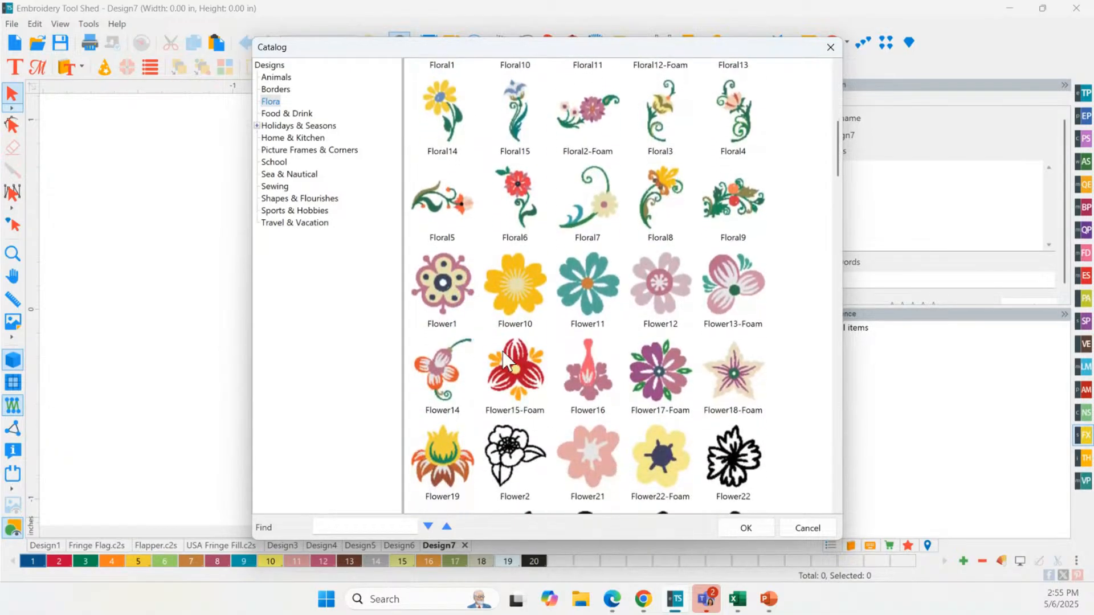
scroll(644, 367, up, 3)
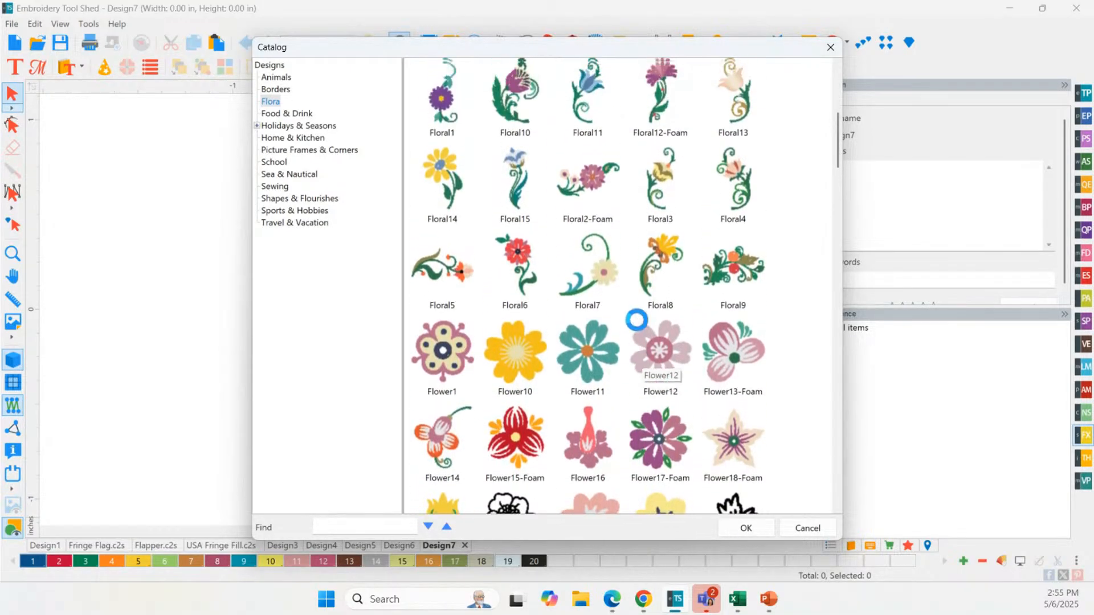
scroll(623, 125, up, 5)
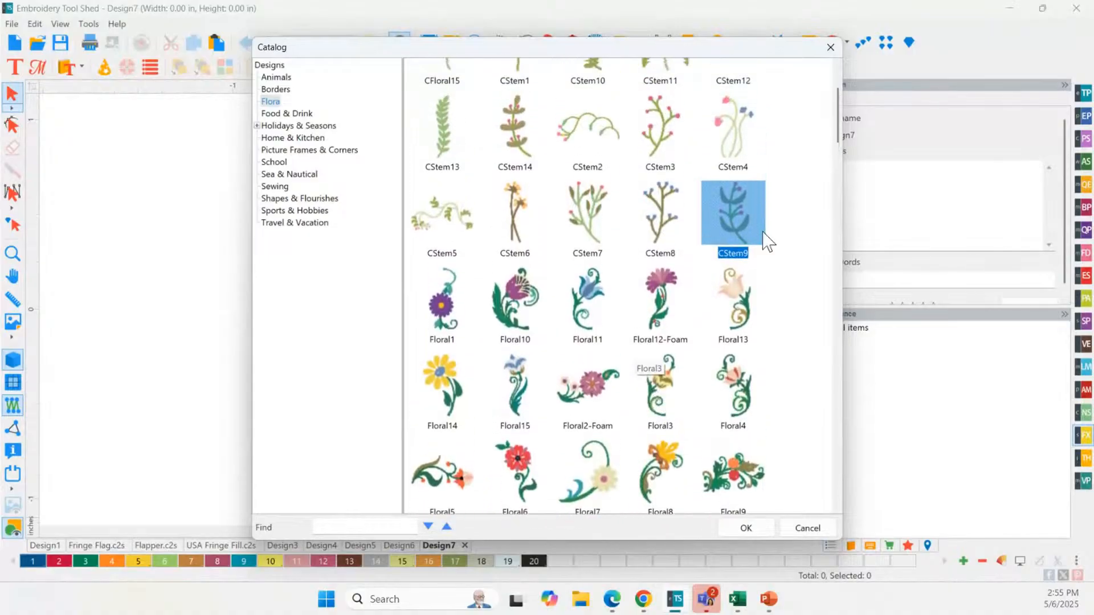
double_click(595, 236)
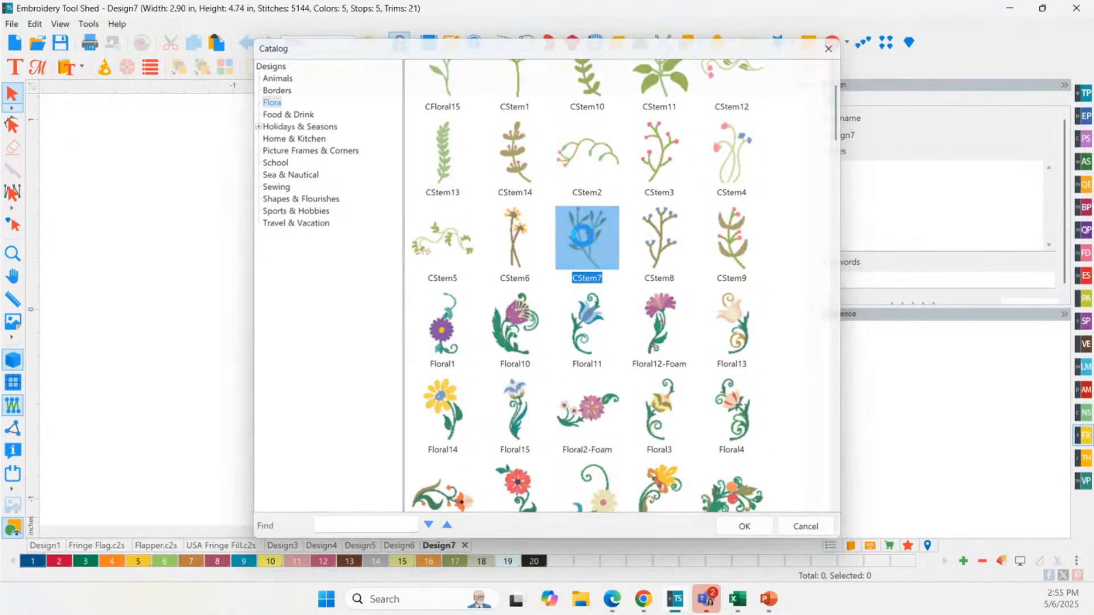
Ungroup the stem design and pull its lower-right satin leaf into the empty space beside it, enlarged to roughly double size
click(488, 293)
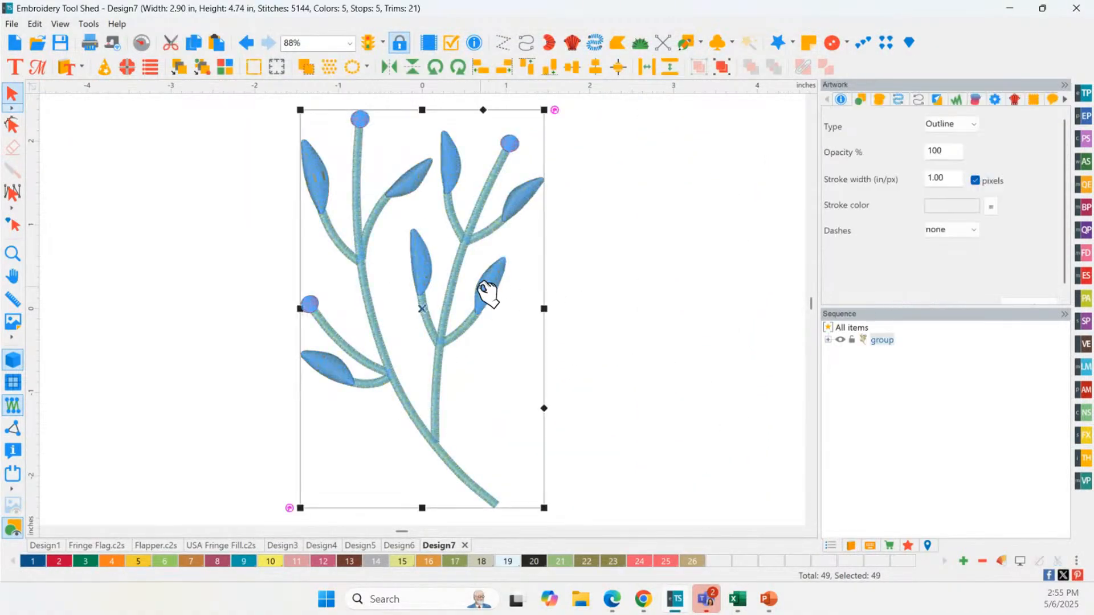
click(594, 256)
click(494, 297)
drag(494, 297, 562, 310)
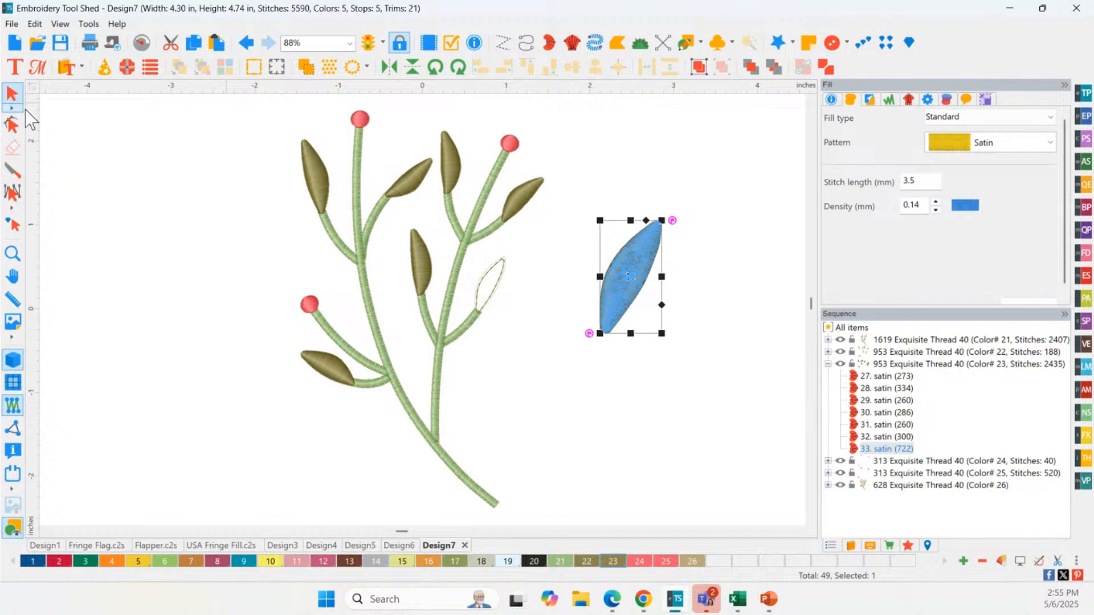
click(689, 272)
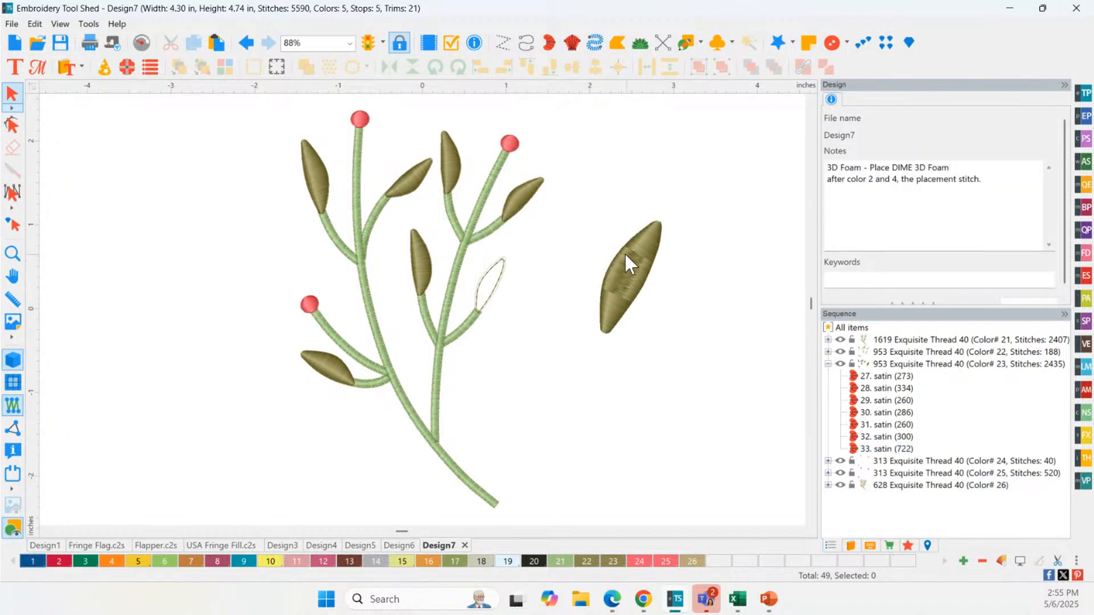
Scale the detached leaf down to about 0.54 in wide and 0.99 in tall
click(618, 283)
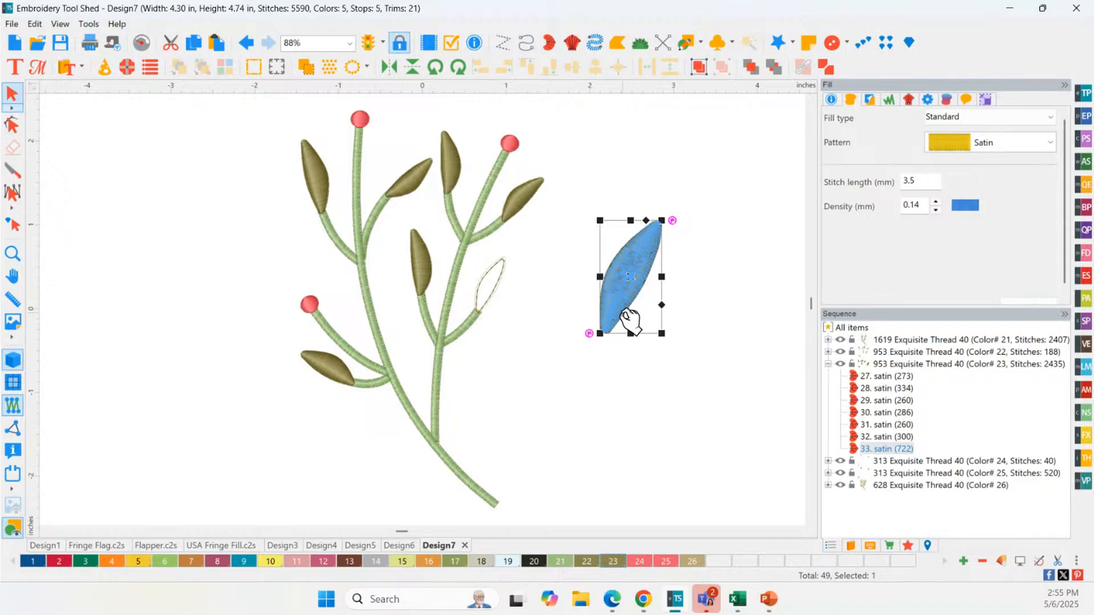
drag(661, 336, 646, 317)
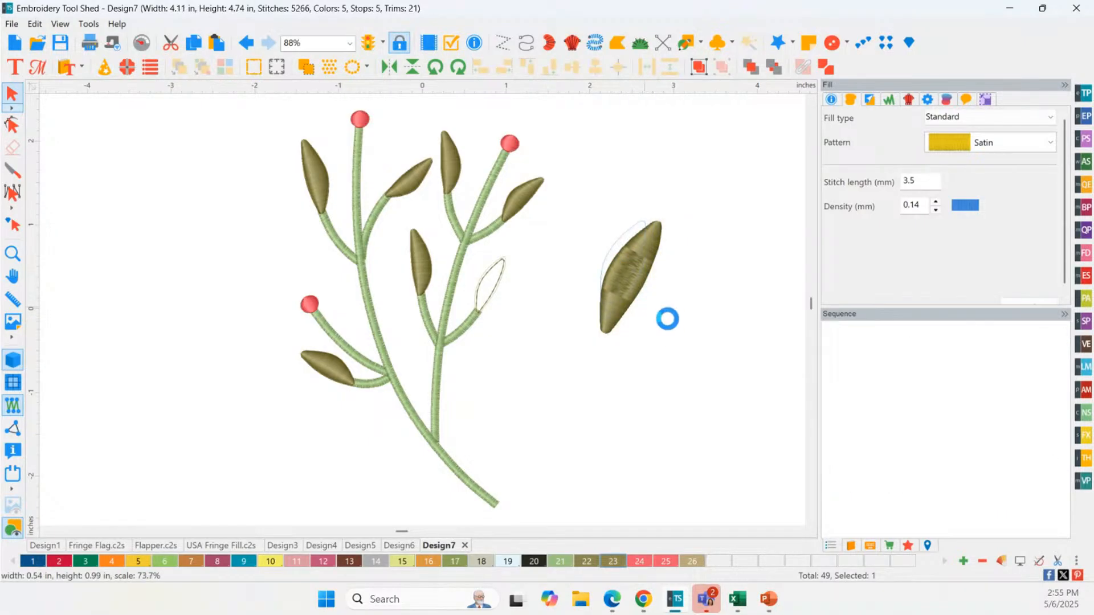
click(676, 330)
Apply the 3D Foam effect to the detached leaf beside the stem
click(636, 273)
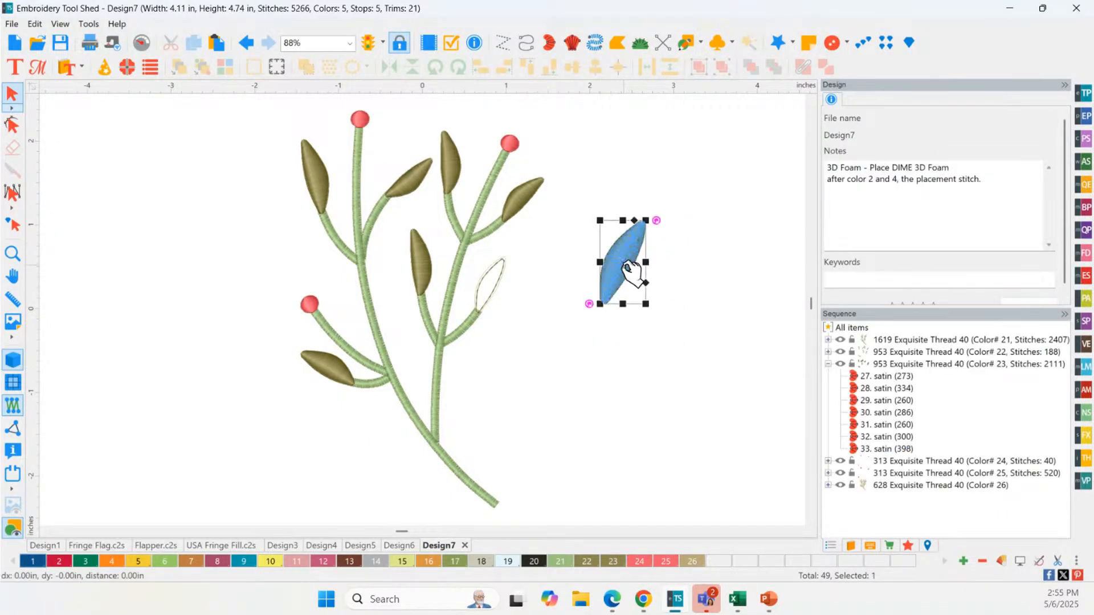
click(1086, 449)
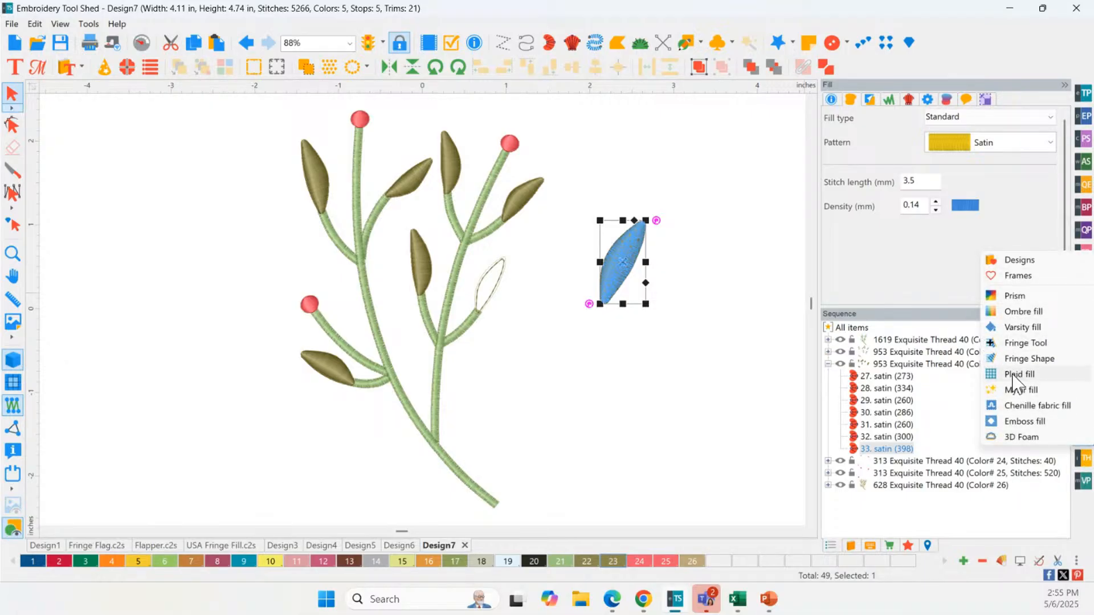
click(1017, 437)
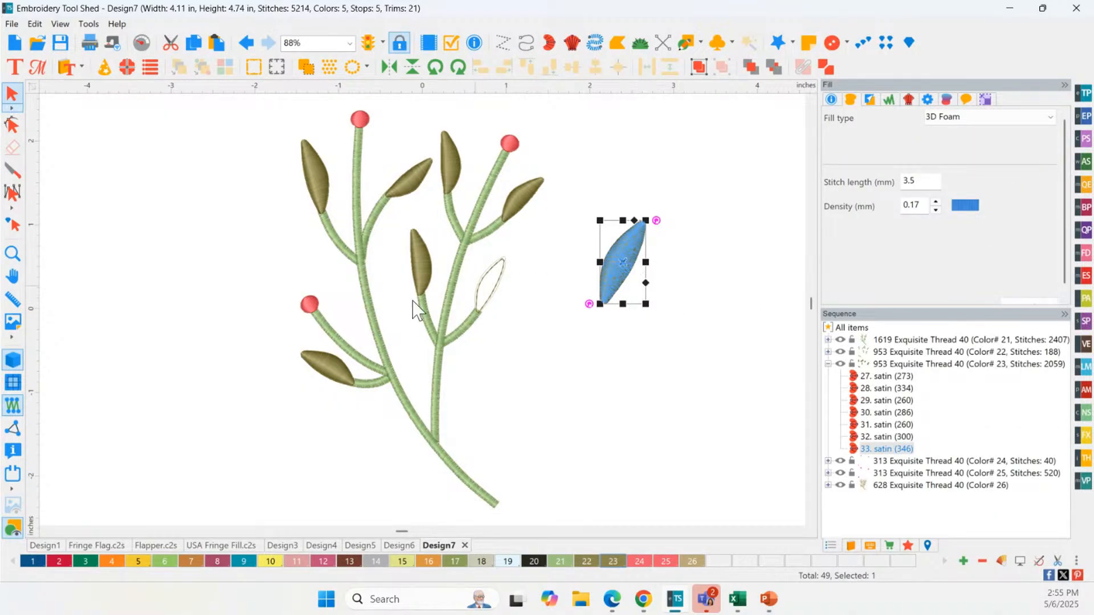
Examine the foam leaf's stitches up close in the flat stitch view, including its upper tip
click(13, 362)
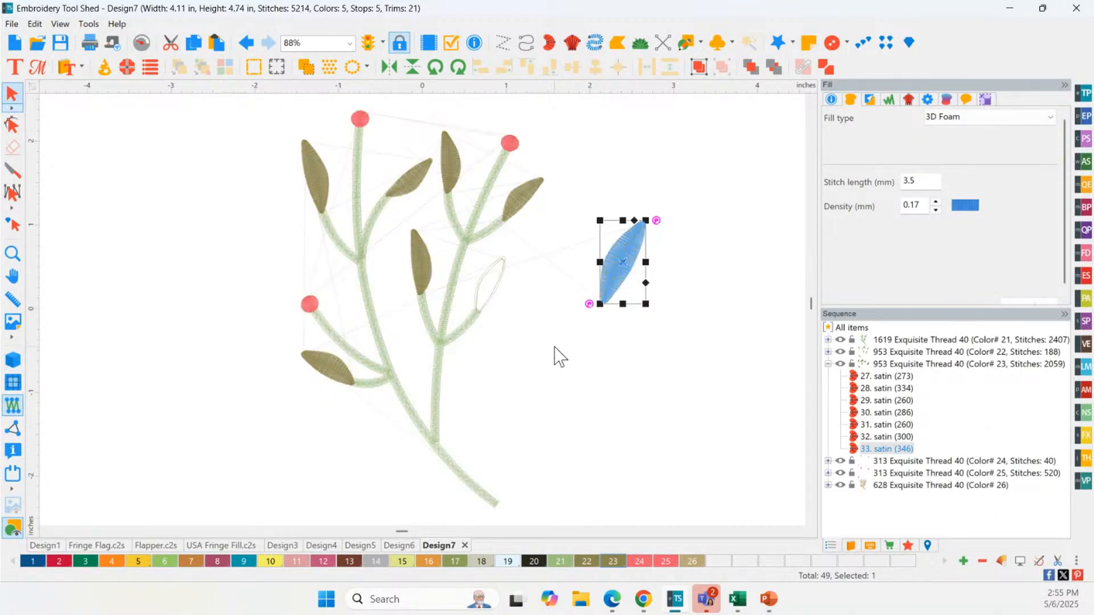
click(622, 340)
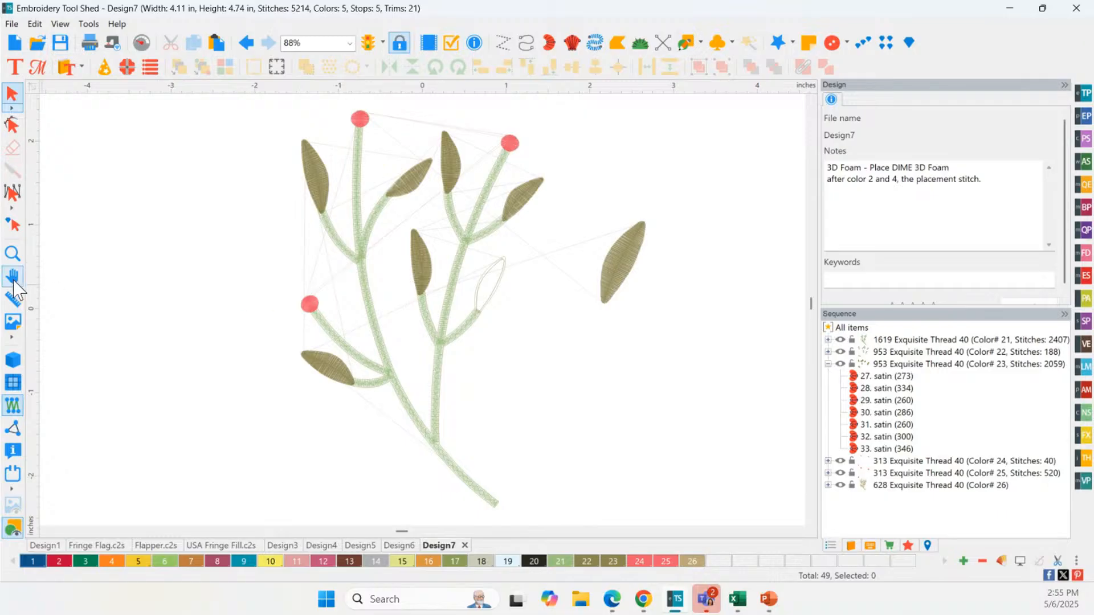
click(13, 254)
drag(577, 224, 705, 359)
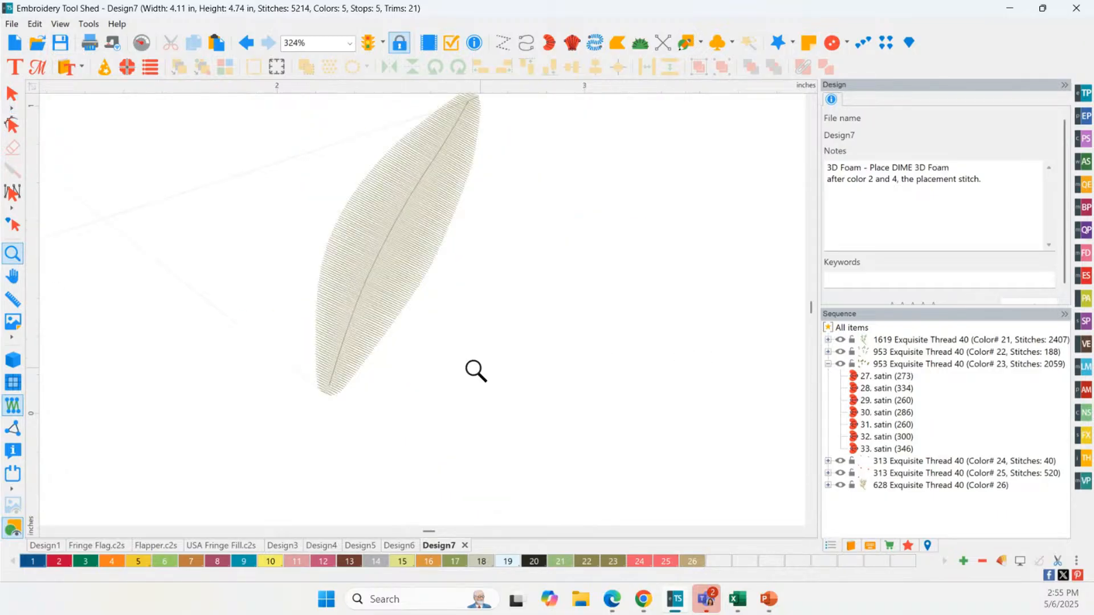
scroll(513, 366, up, 10)
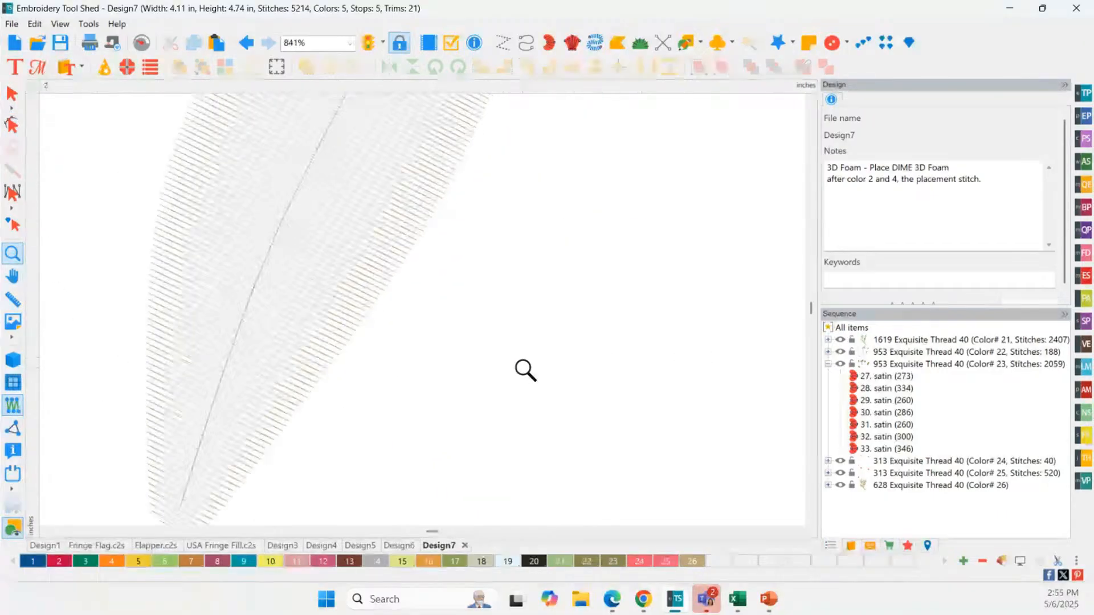
scroll(522, 367, down, 20)
scroll(465, 279, up, 4)
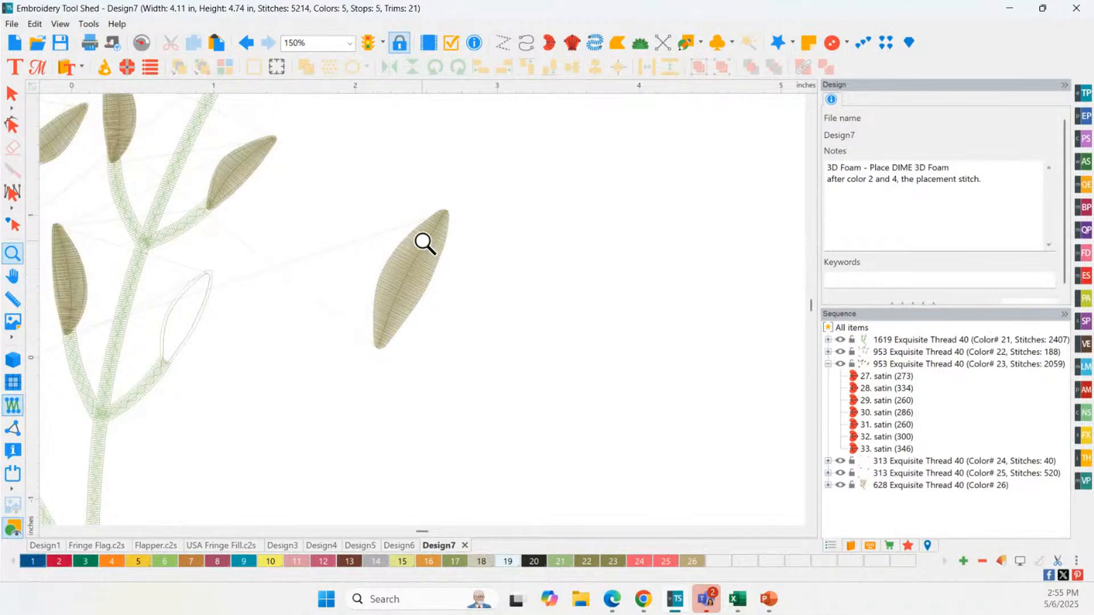
scroll(453, 219, up, 7)
click(443, 228)
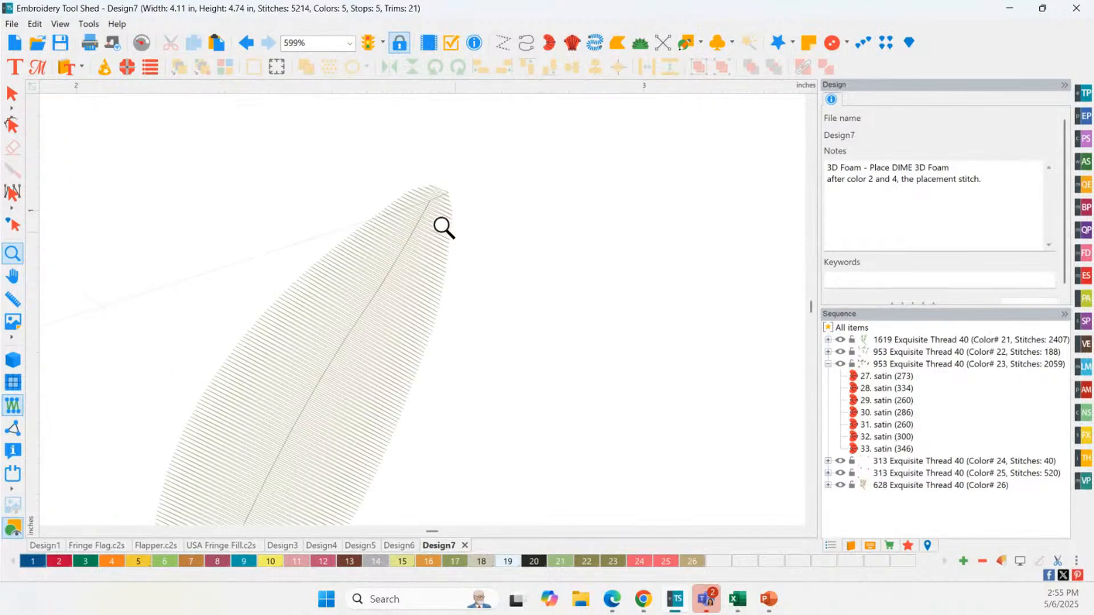
click(13, 104)
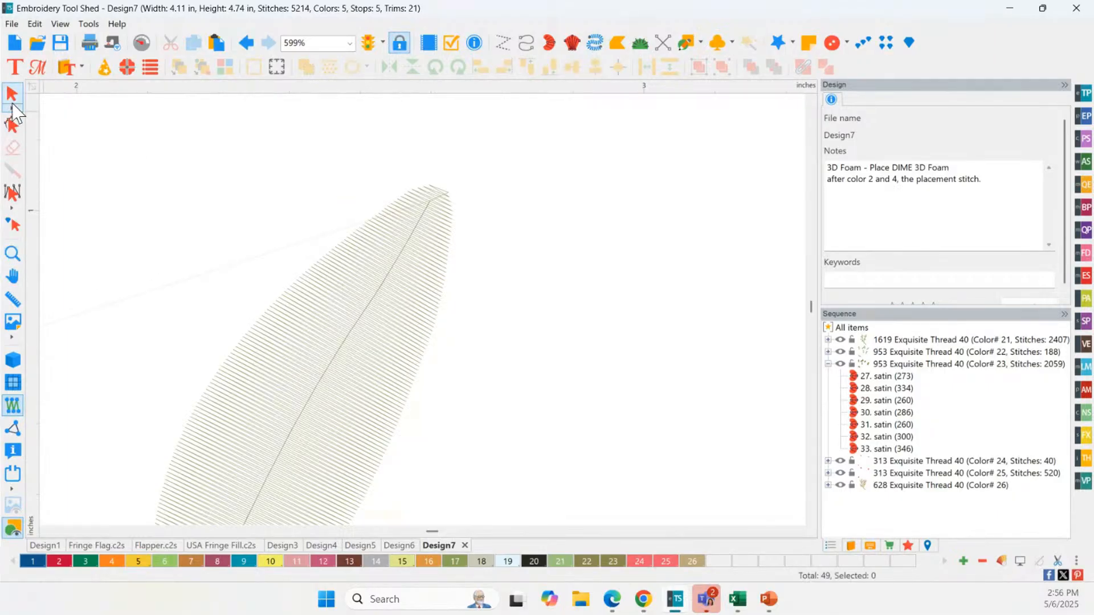
Switch to Design6 and apply the 3D Foam effect to the orange satin bar above the USA lettering
click(406, 548)
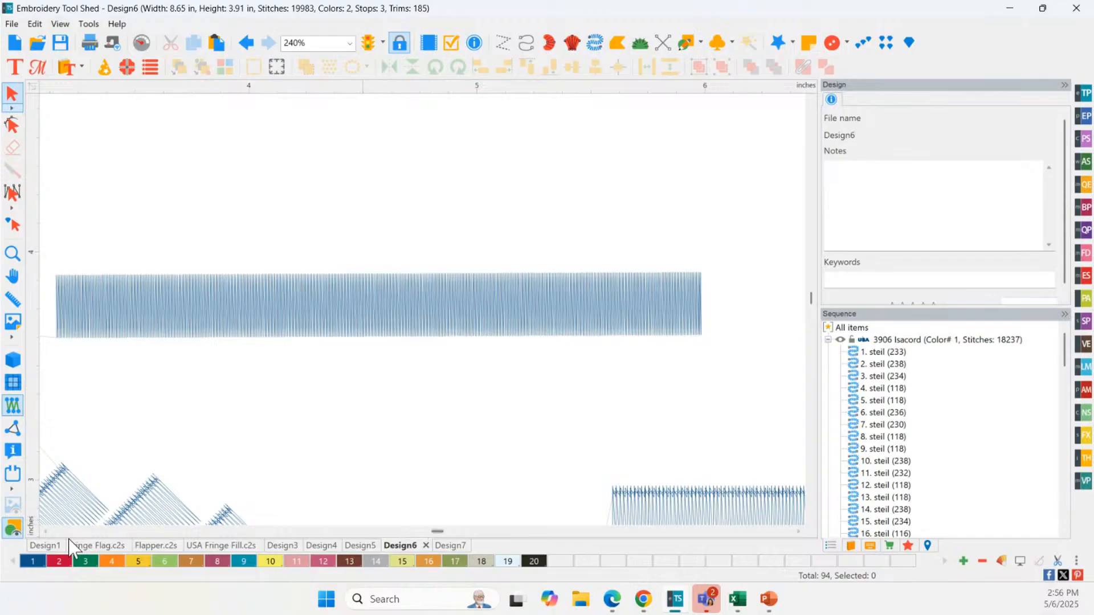
click(48, 531)
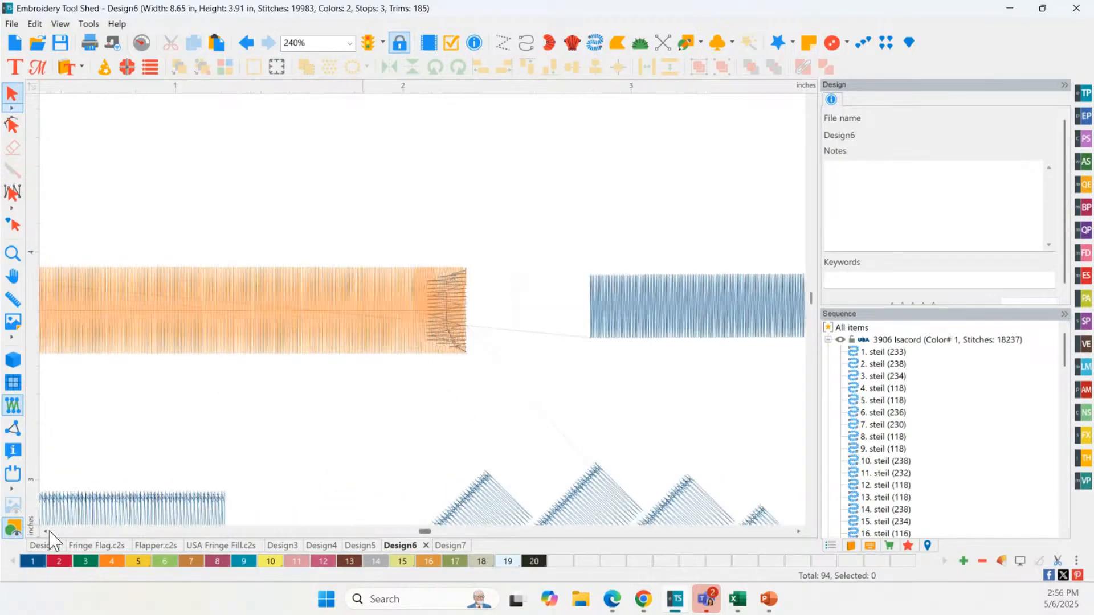
click(286, 353)
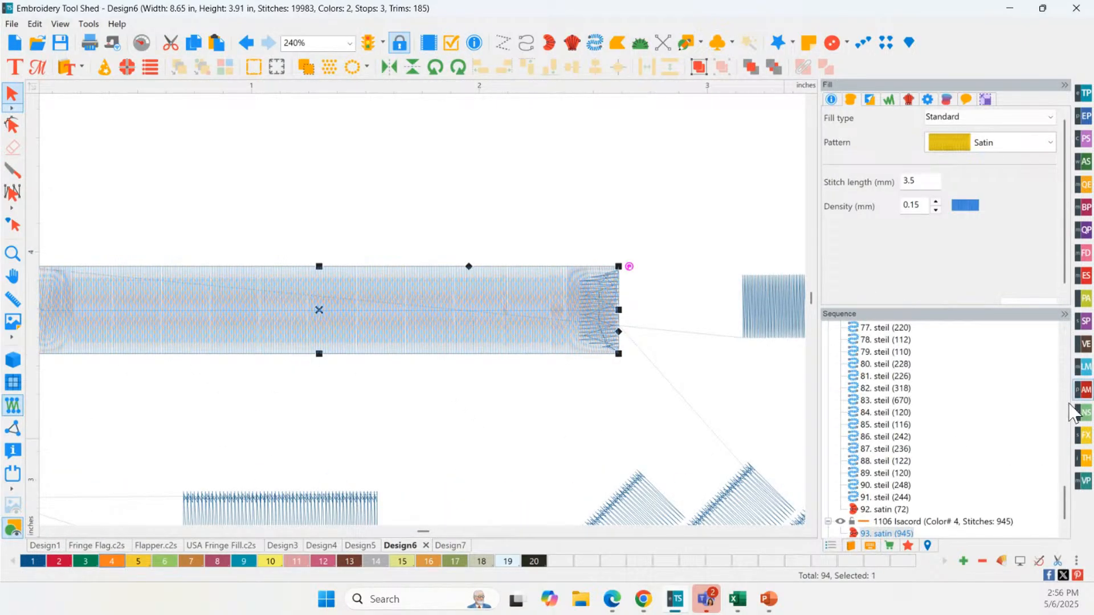
click(1081, 437)
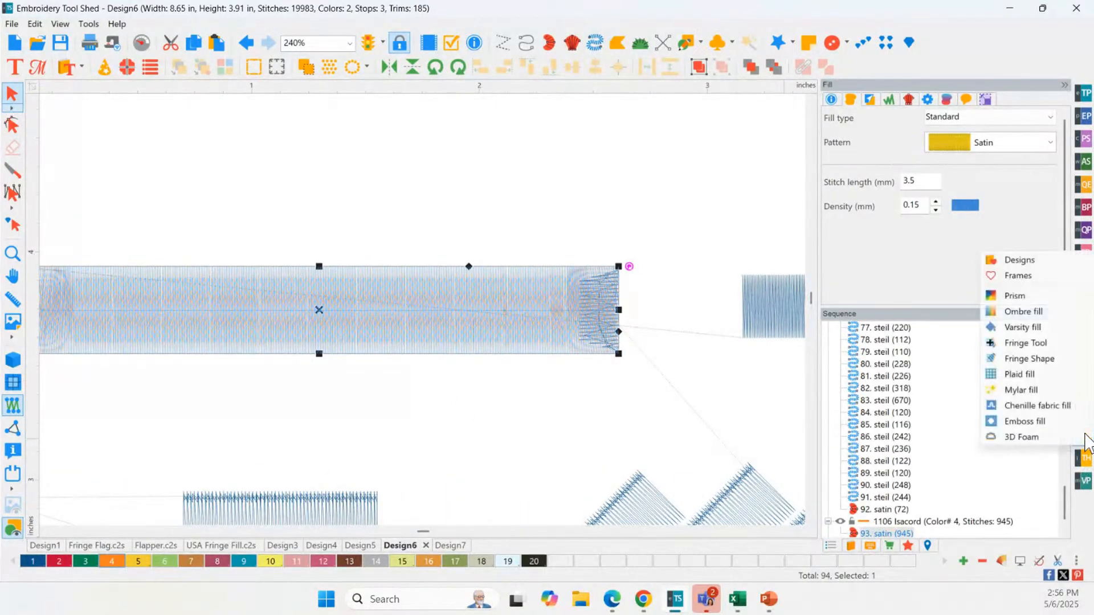
click(1015, 438)
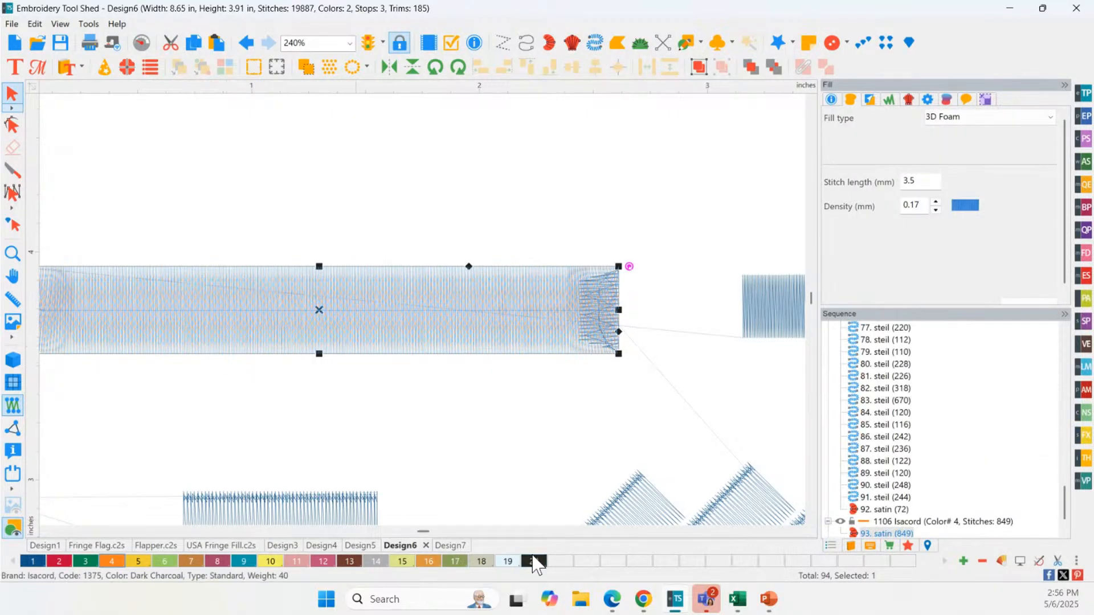
Show the whole Design6 layout with the realistic 3D stitch rendering turned on
click(45, 532)
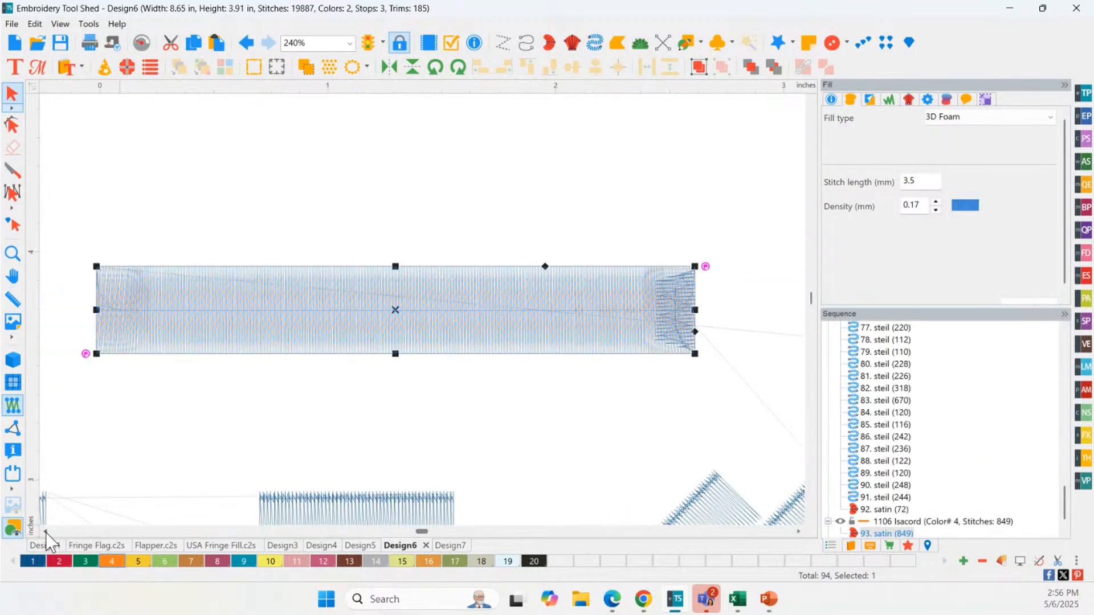
click(46, 532)
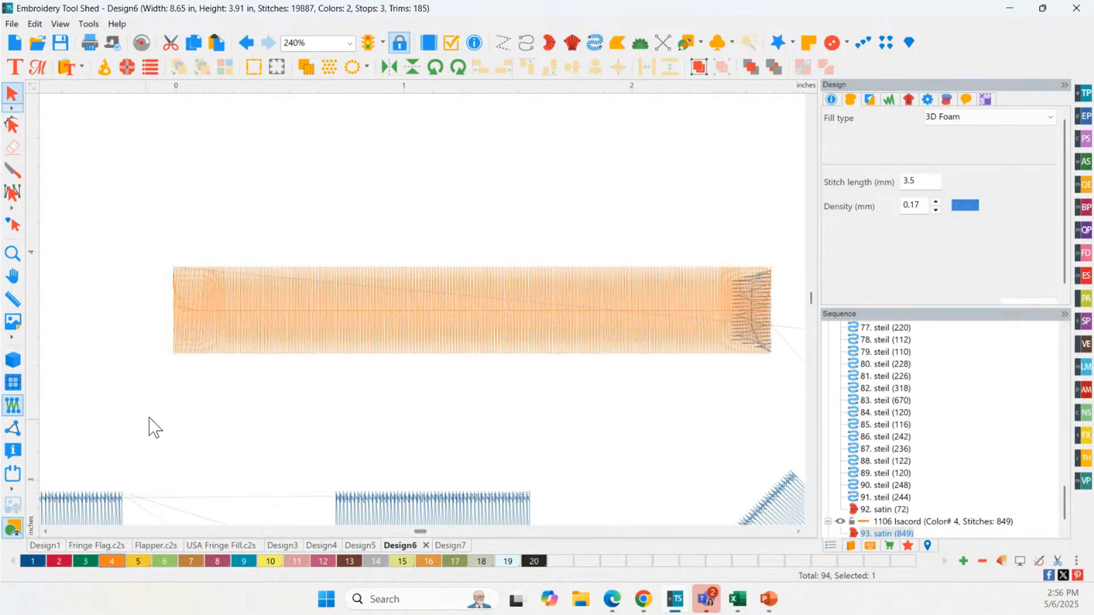
click(753, 328)
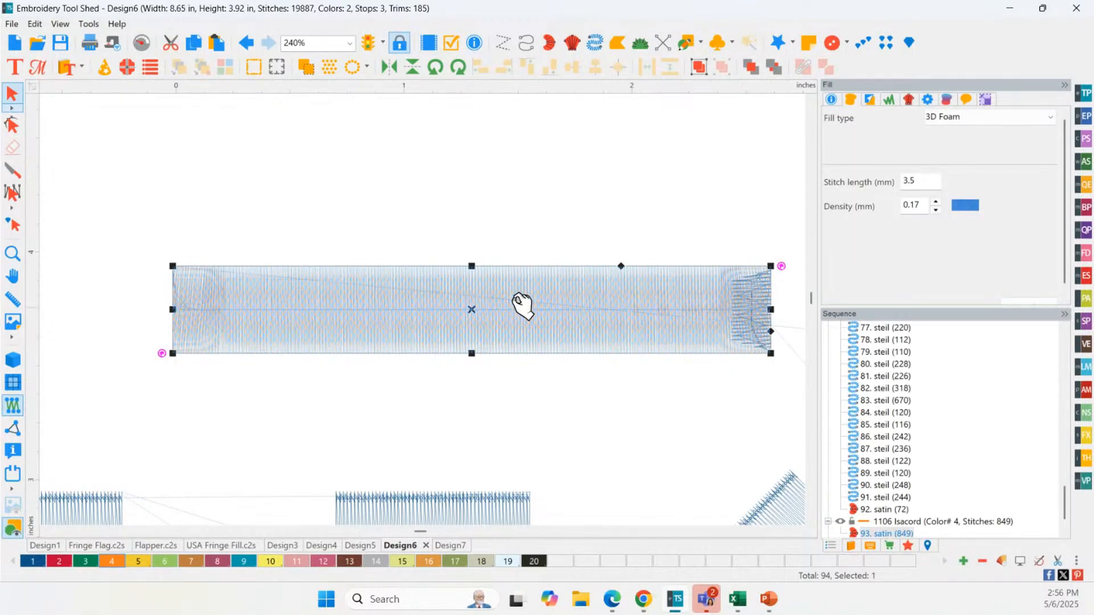
click(13, 255)
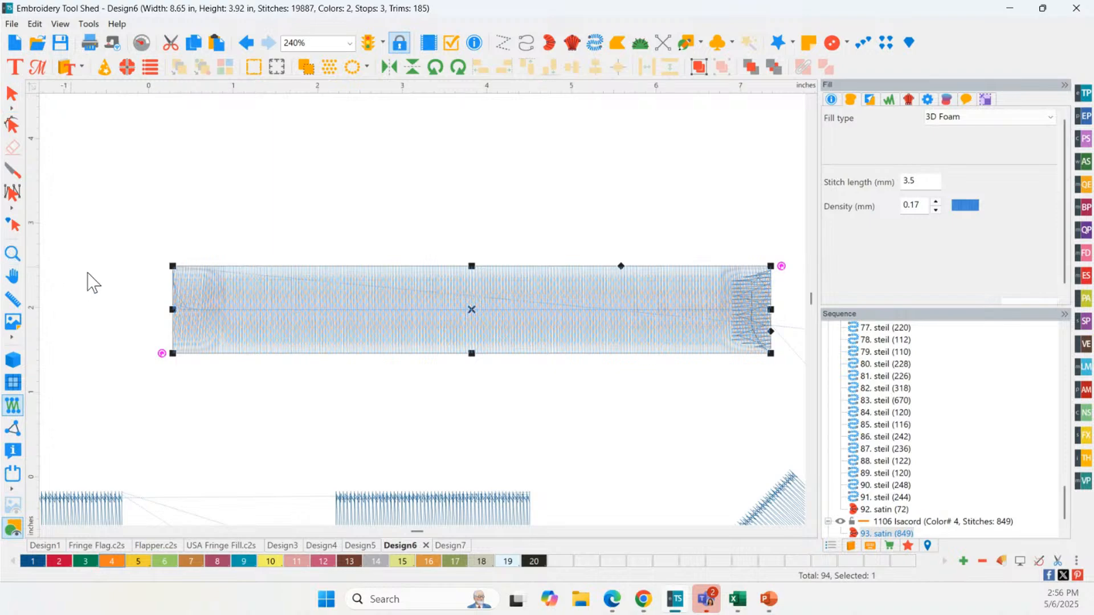
click(317, 242)
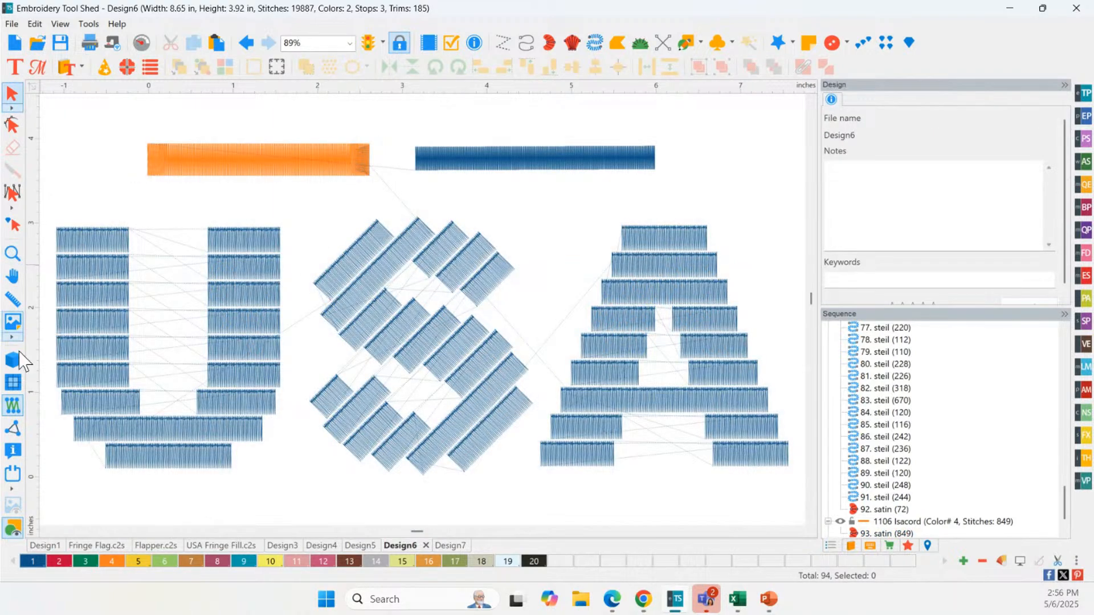
click(14, 381)
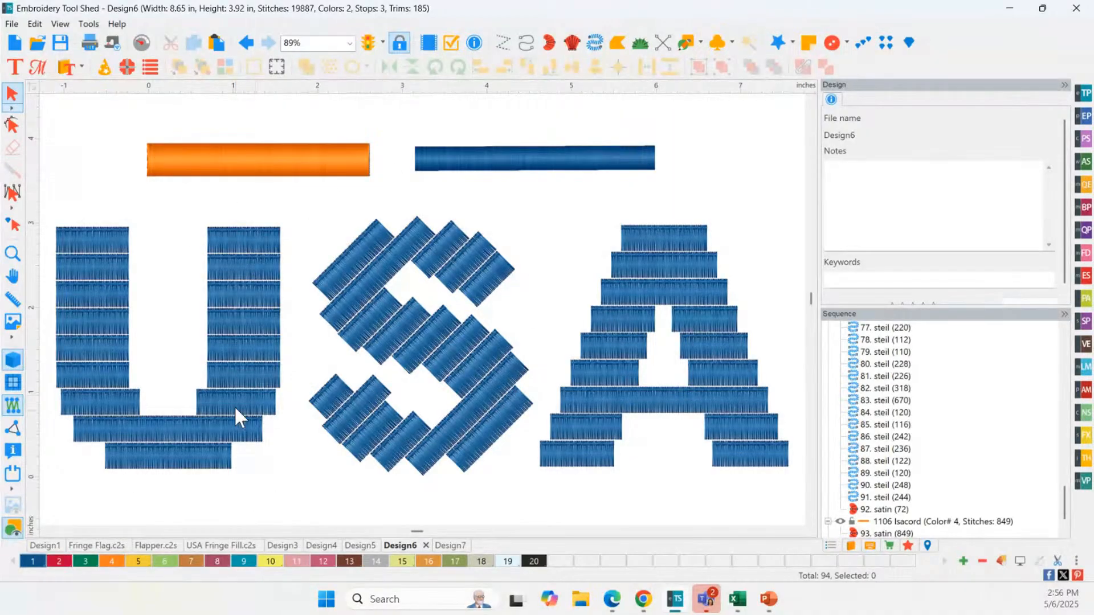
Compare the orange and blue bars above the lettering by selecting each in turn
click(151, 171)
click(501, 163)
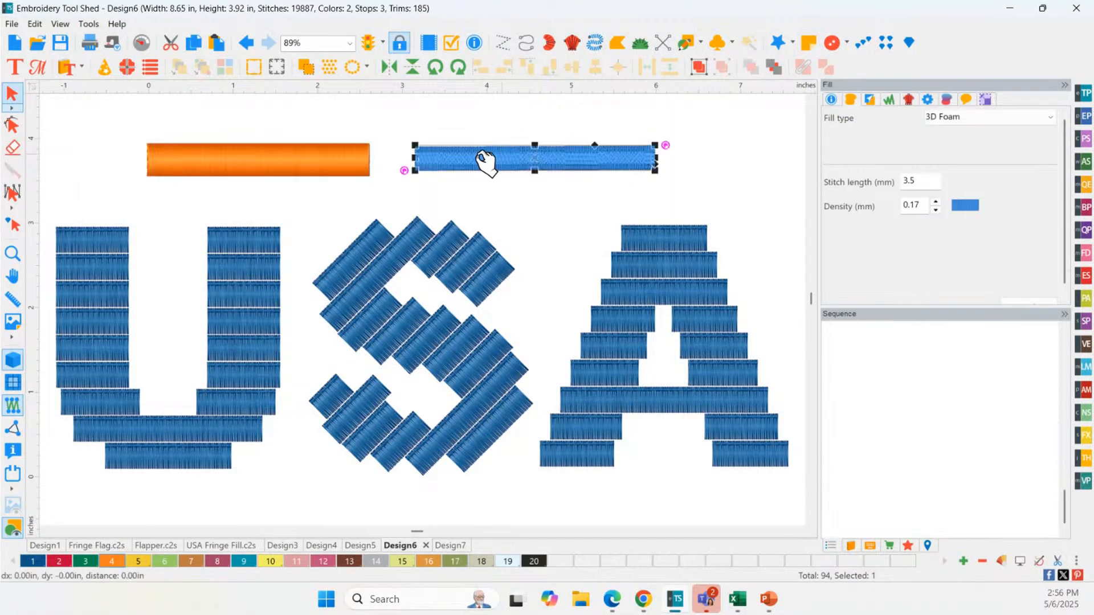
click(282, 155)
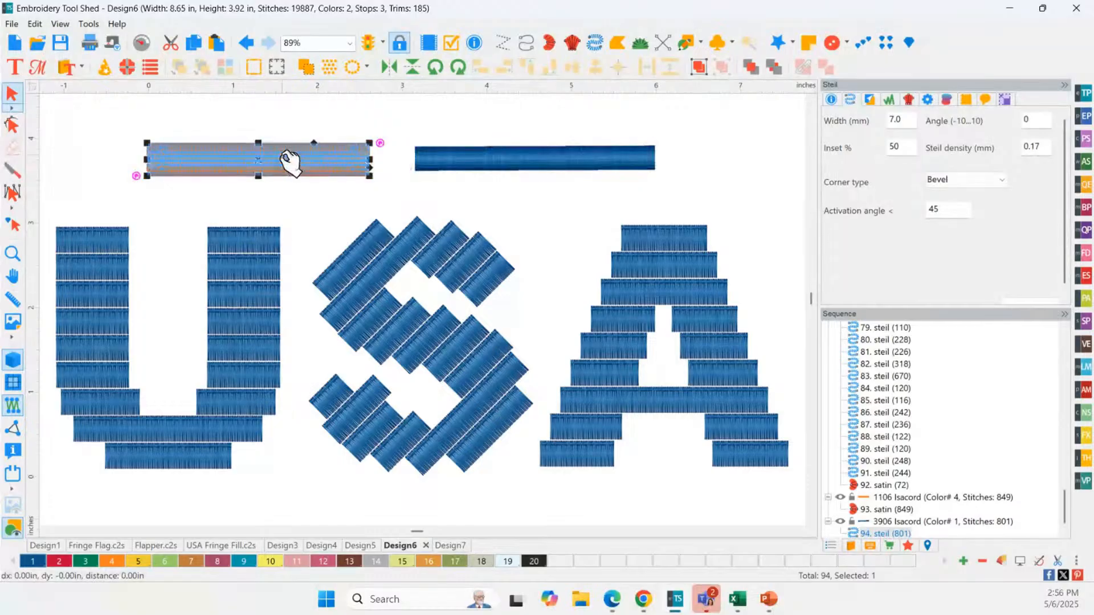
click(485, 168)
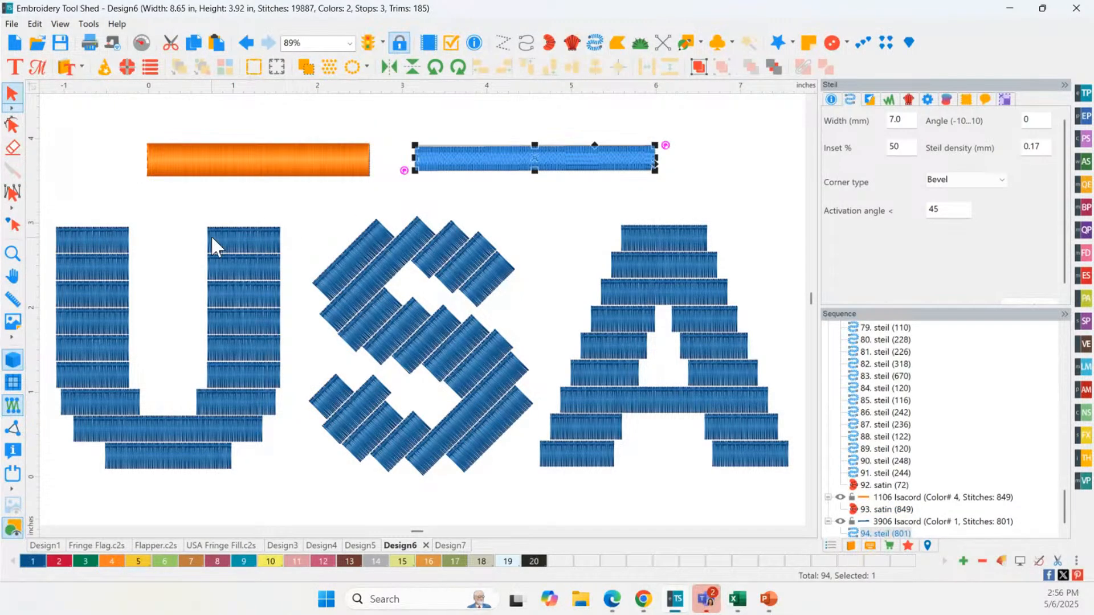
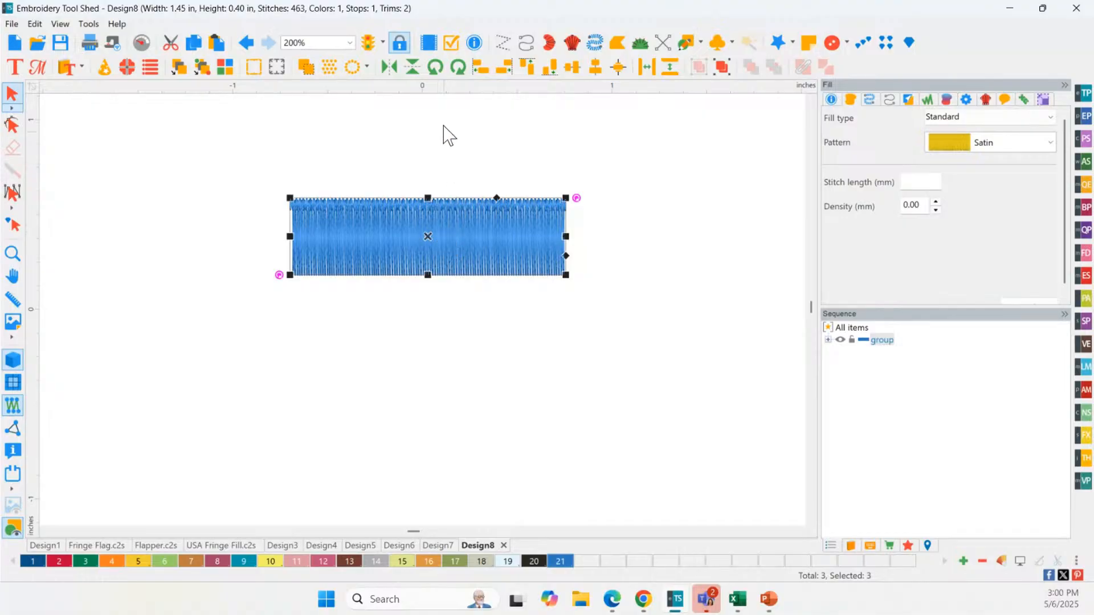
Set up a Repeat of the grouped blue fringe bar in Design8 with 1 across and 5 down
click(330, 68)
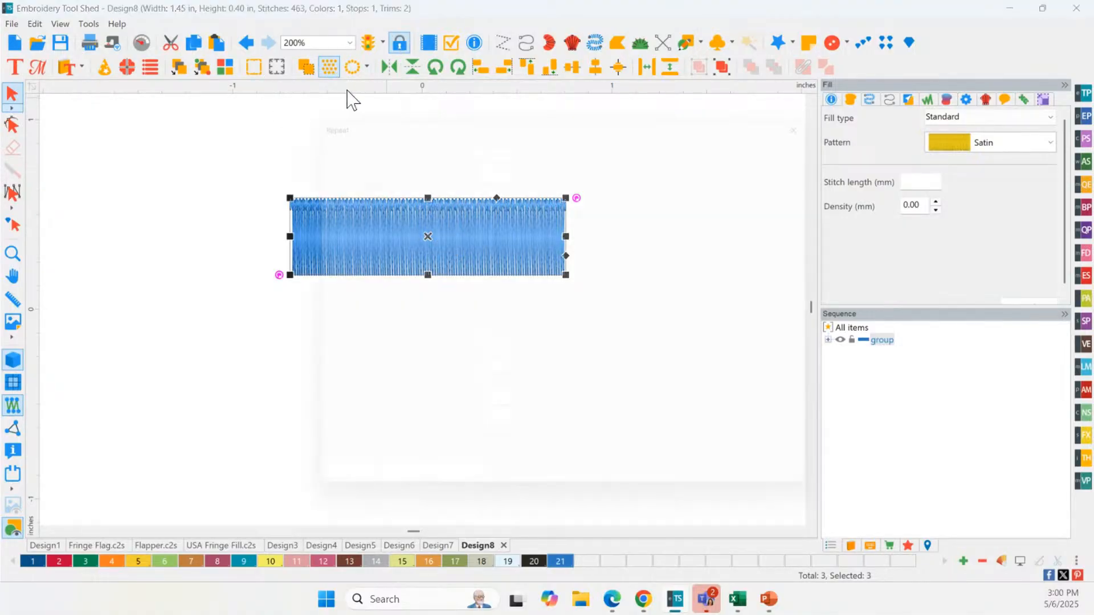
click(492, 151)
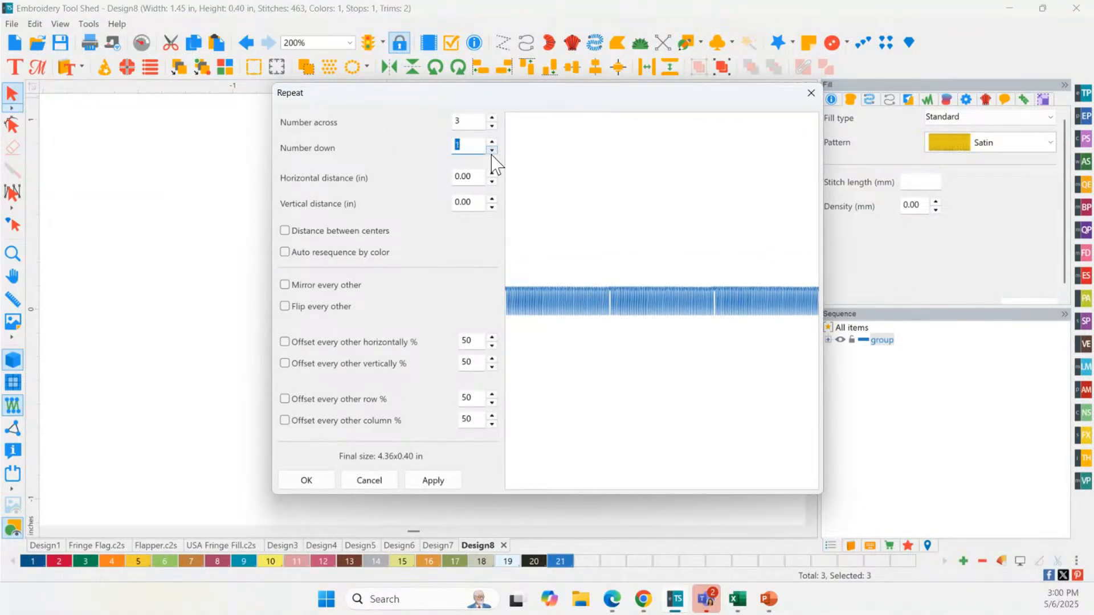
click(492, 142)
click(491, 141)
click(492, 126)
click(492, 126)
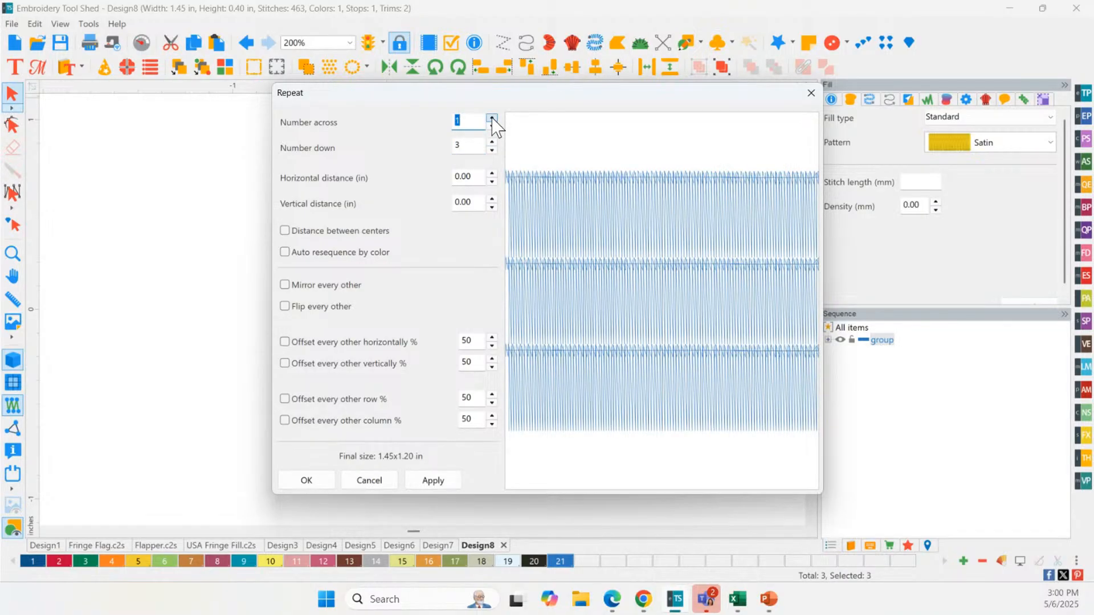
click(492, 118)
click(492, 126)
click(492, 142)
click(492, 142)
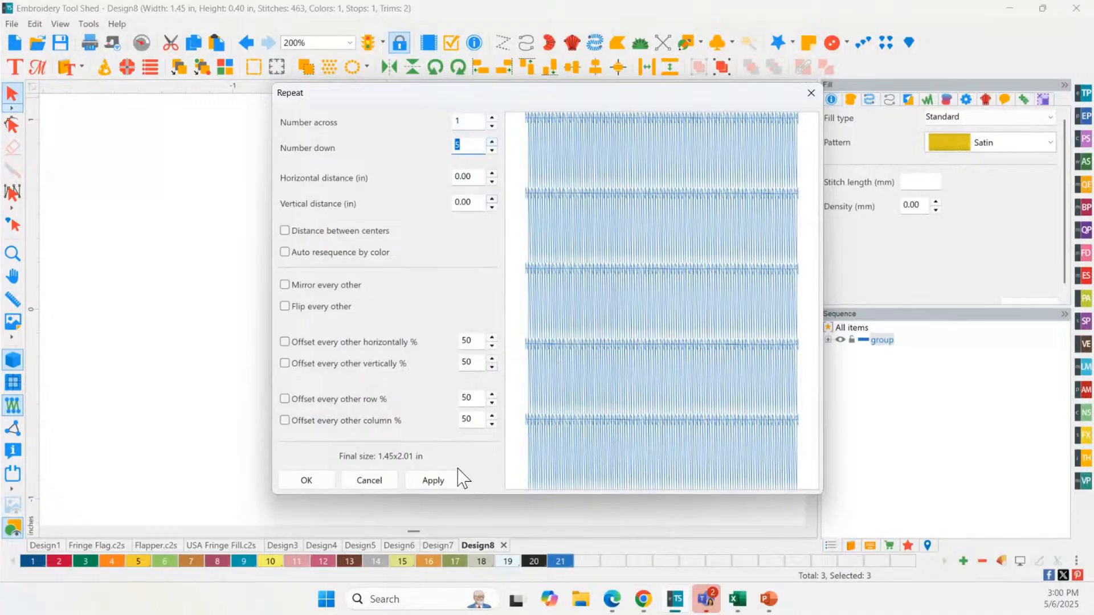
Generate the repeated fringe rows and recolor all of them with color 2, Isacord 1805 Strawberry
click(443, 489)
click(470, 178)
click(428, 486)
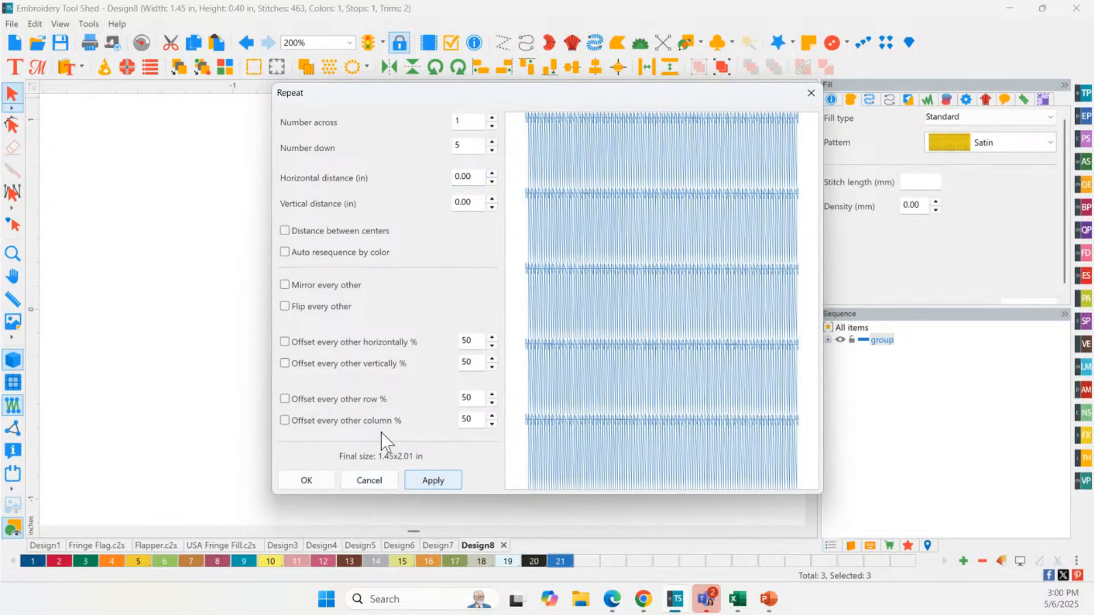
click(305, 472)
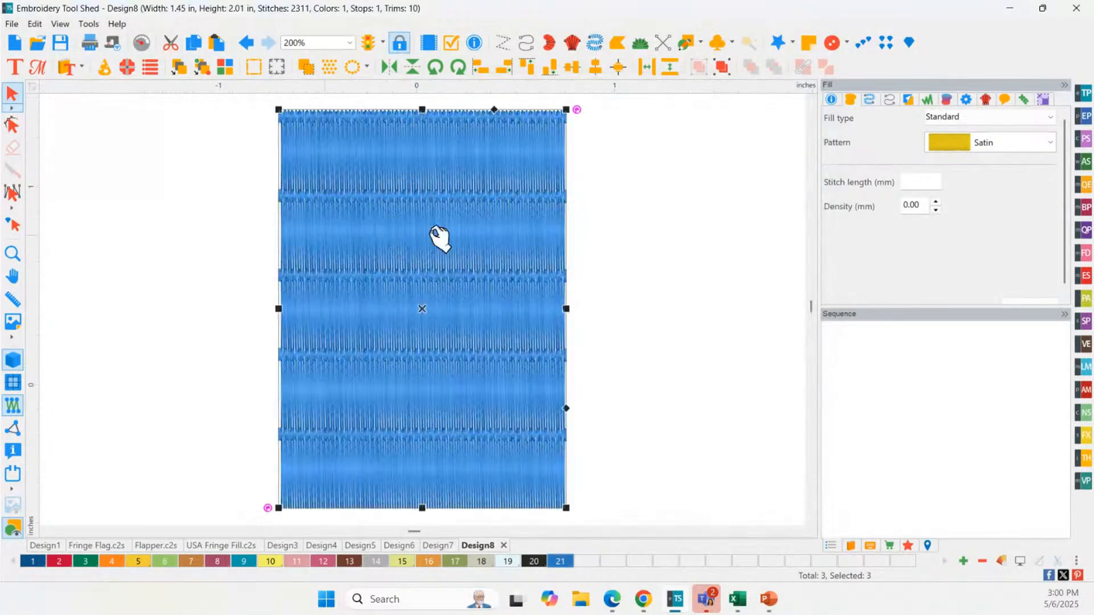
click(58, 561)
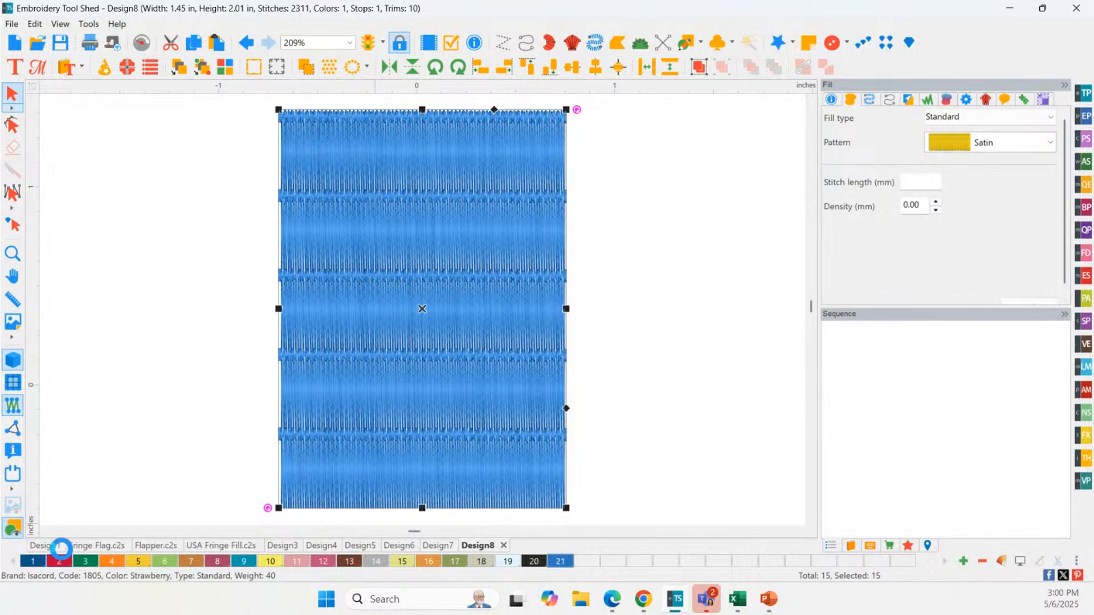
click(109, 272)
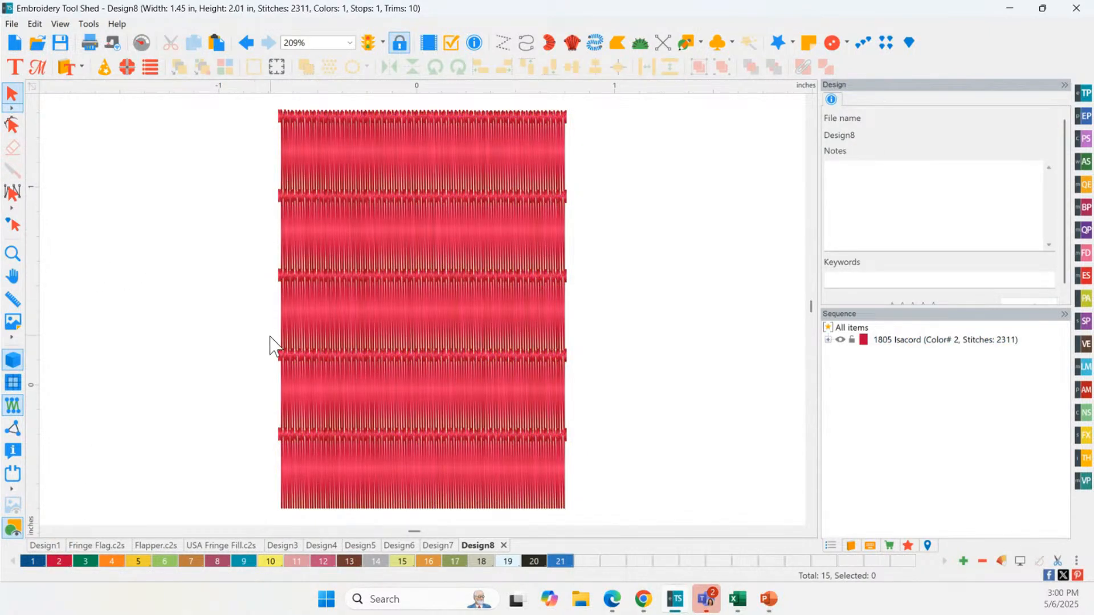
Stretch the two lowest fringe rows out past the upper rows' left edge until the design is about 3.03 in wide
drag(239, 349, 594, 498)
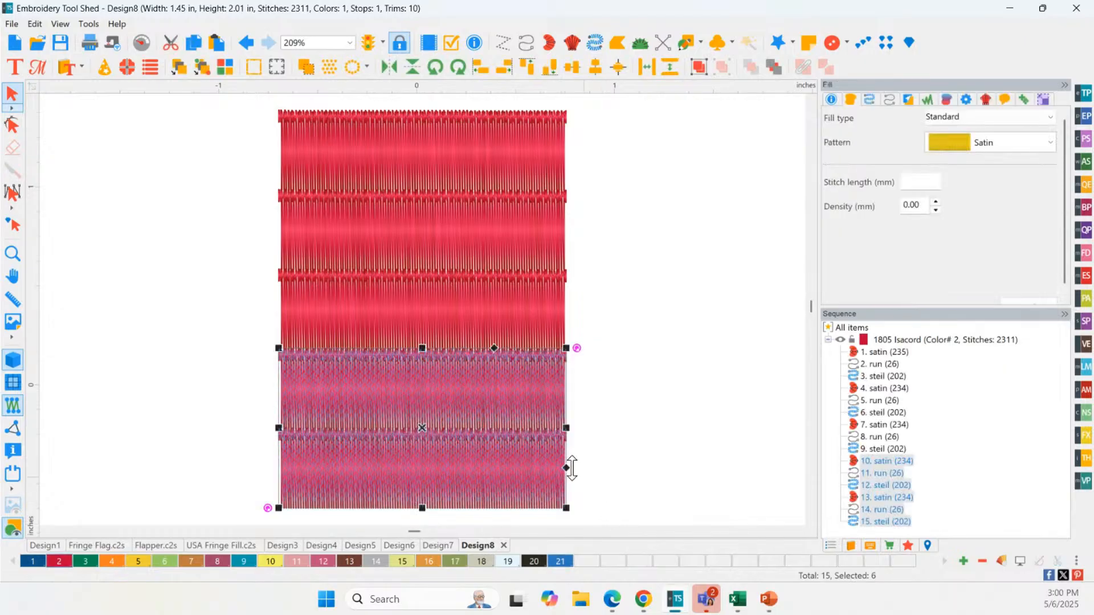
click(249, 369)
drag(207, 316, 629, 490)
click(274, 435)
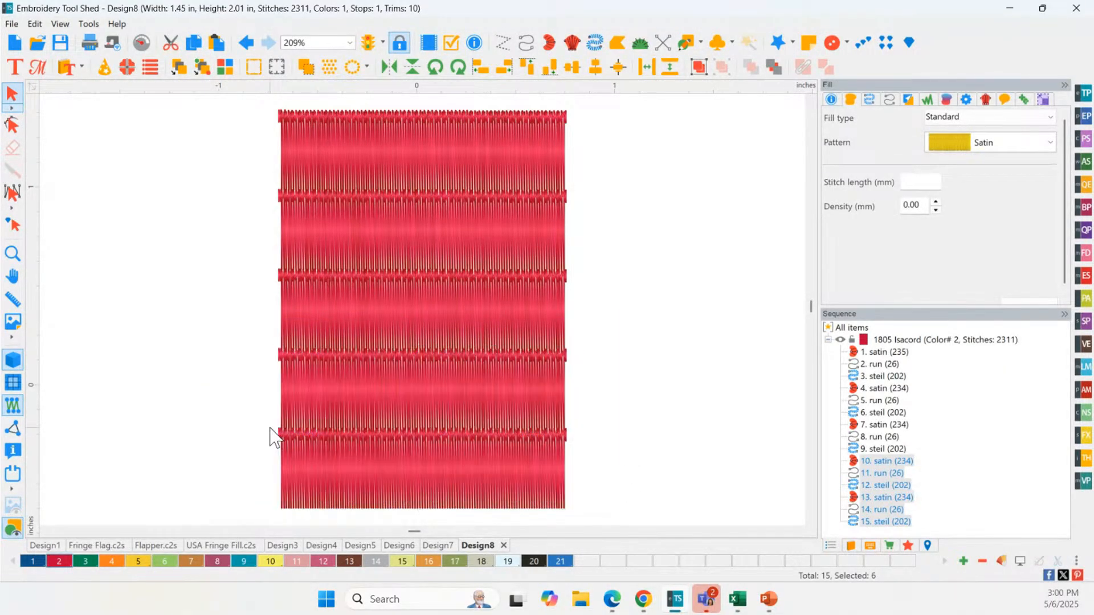
drag(238, 329, 609, 541)
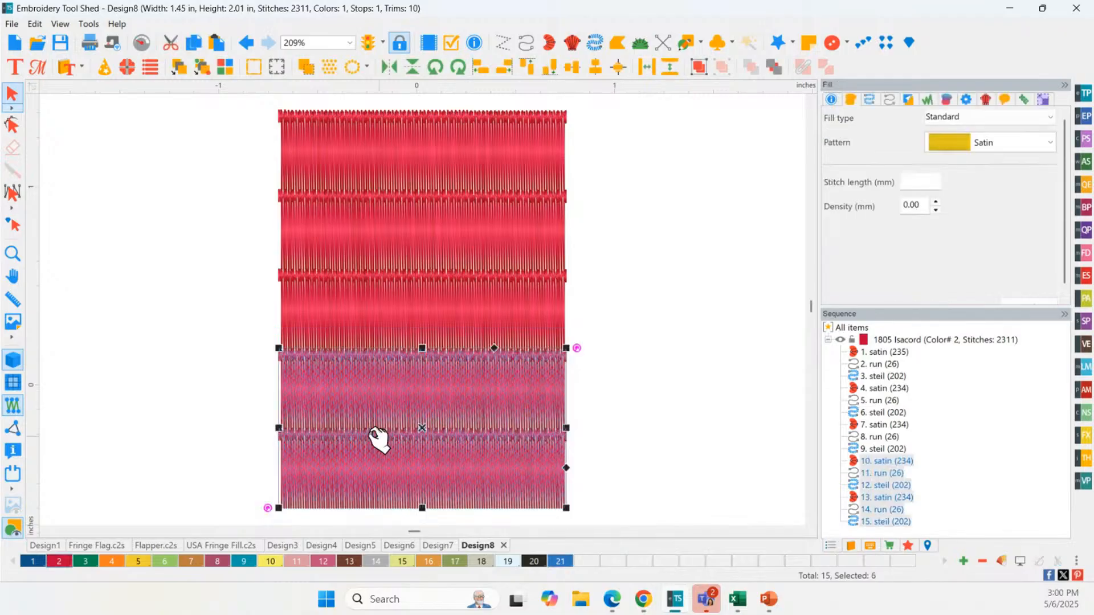
drag(279, 427, 0, 404)
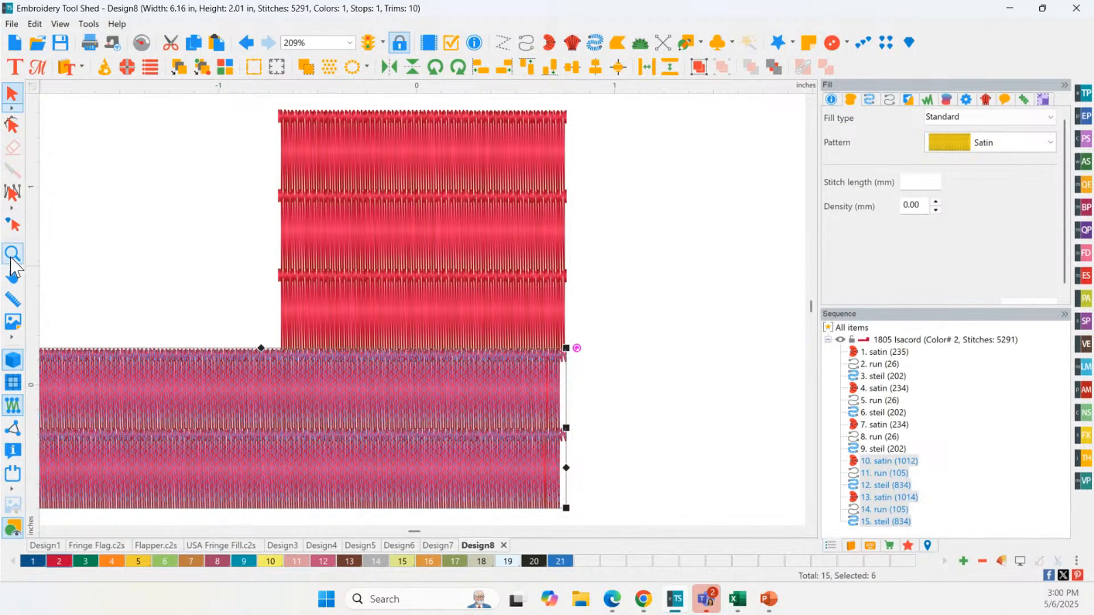
click(17, 259)
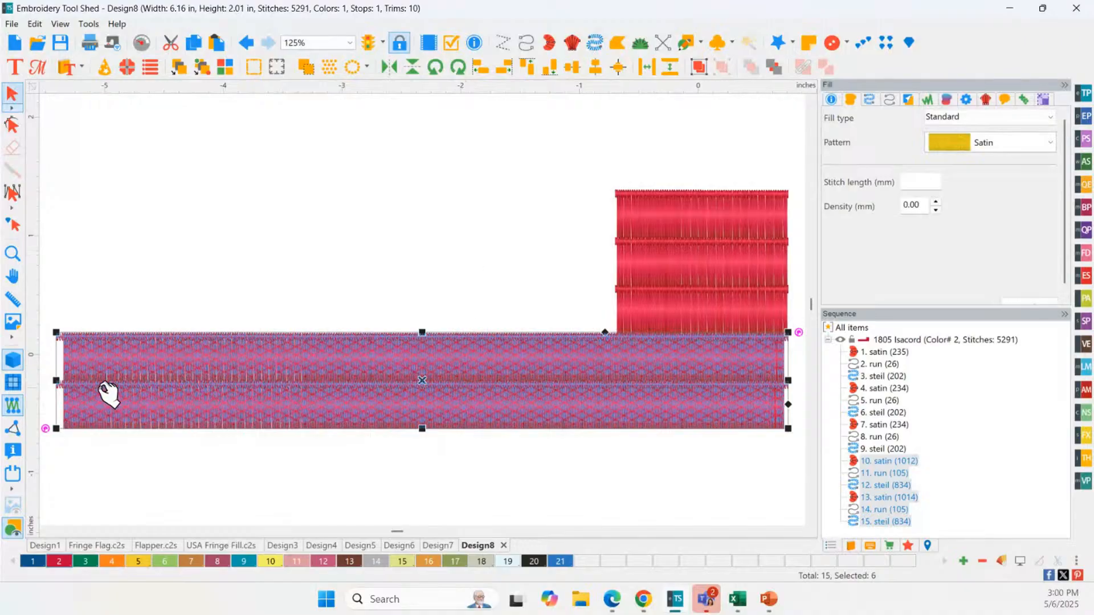
drag(69, 385, 426, 404)
click(438, 274)
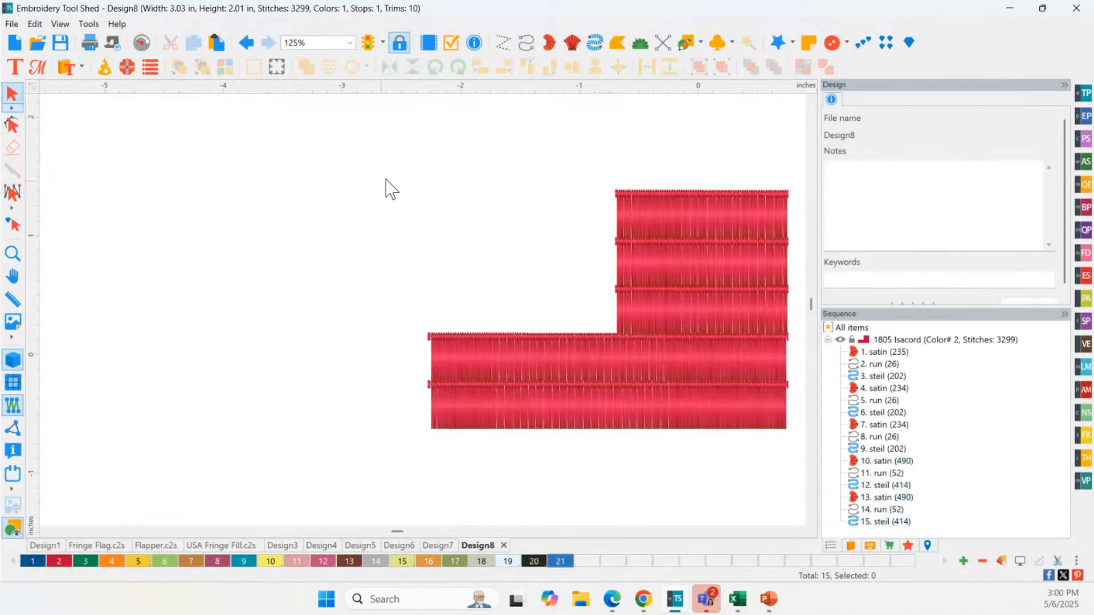
click(702, 44)
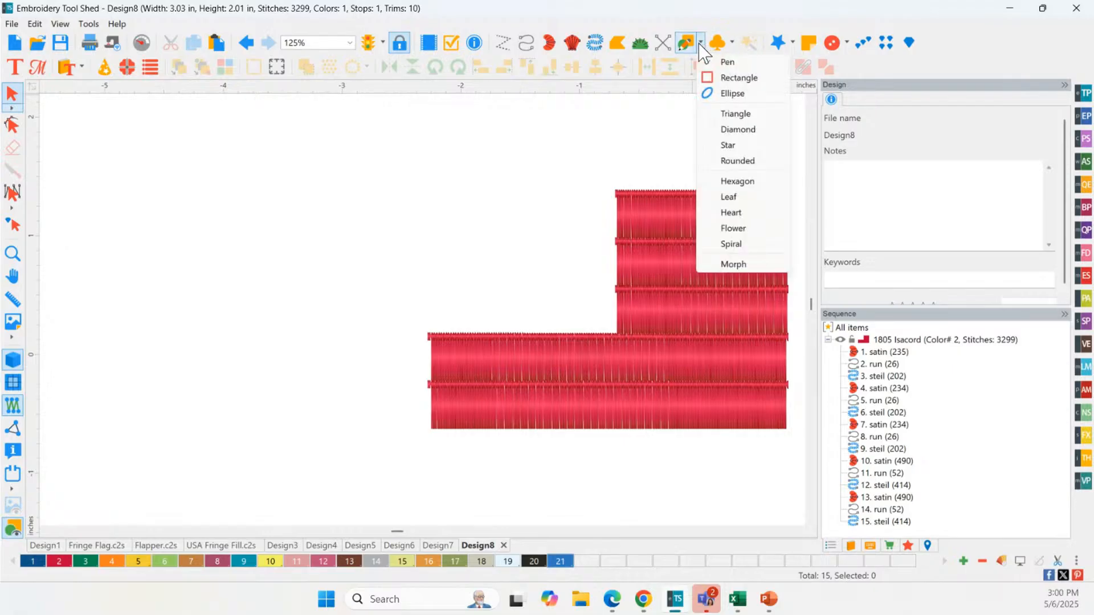
click(731, 213)
drag(420, 176, 558, 291)
key(ctrl+z)
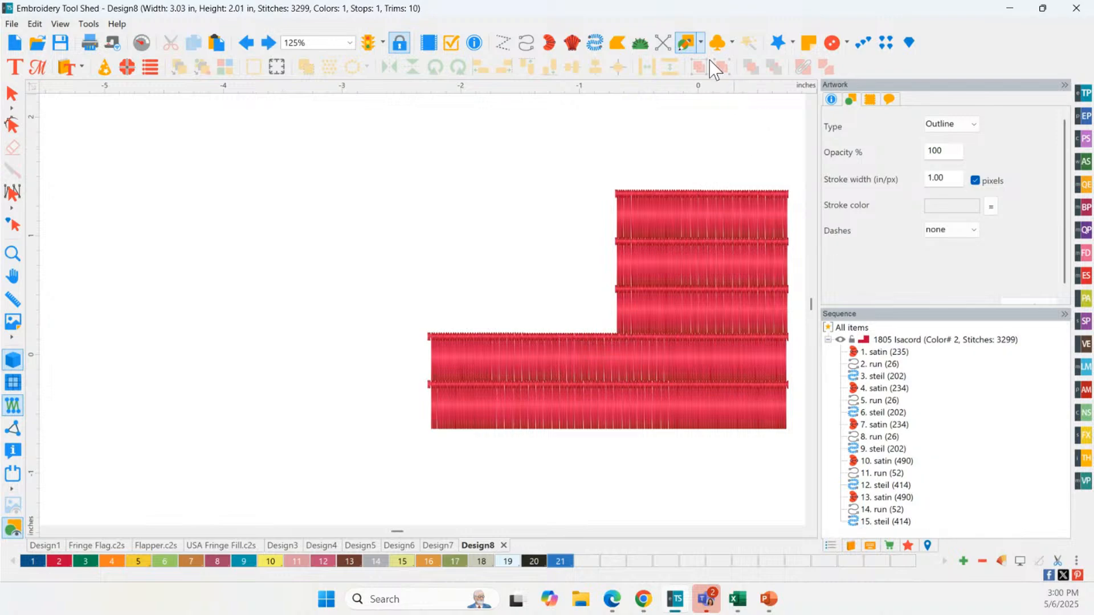
Draw a star outline about 1.25 in wide in the empty corner above the extended fringe rows
click(702, 44)
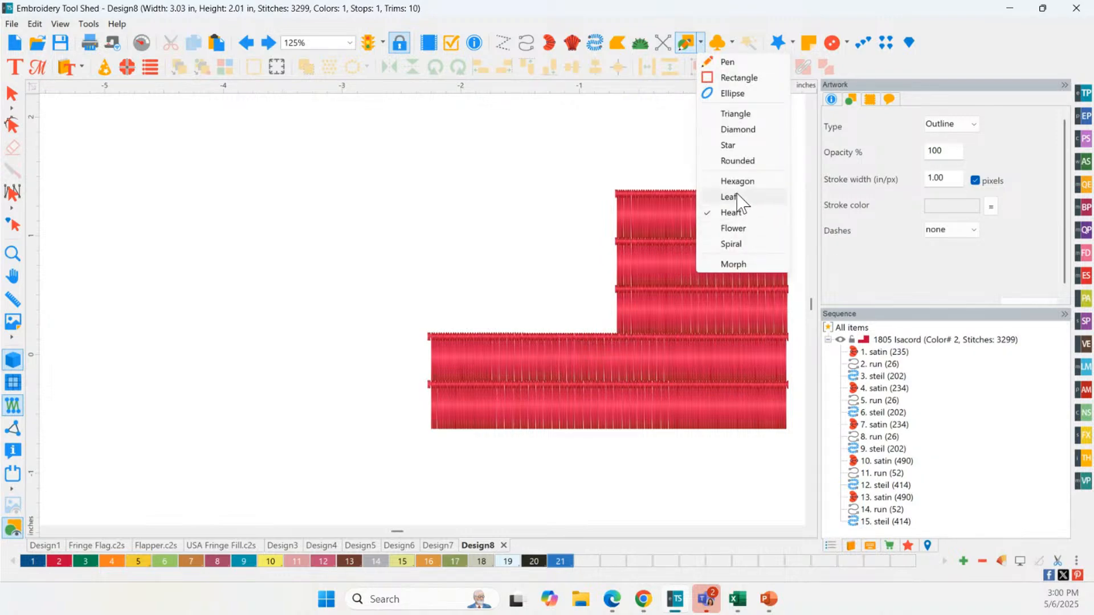
click(731, 144)
drag(444, 185, 591, 312)
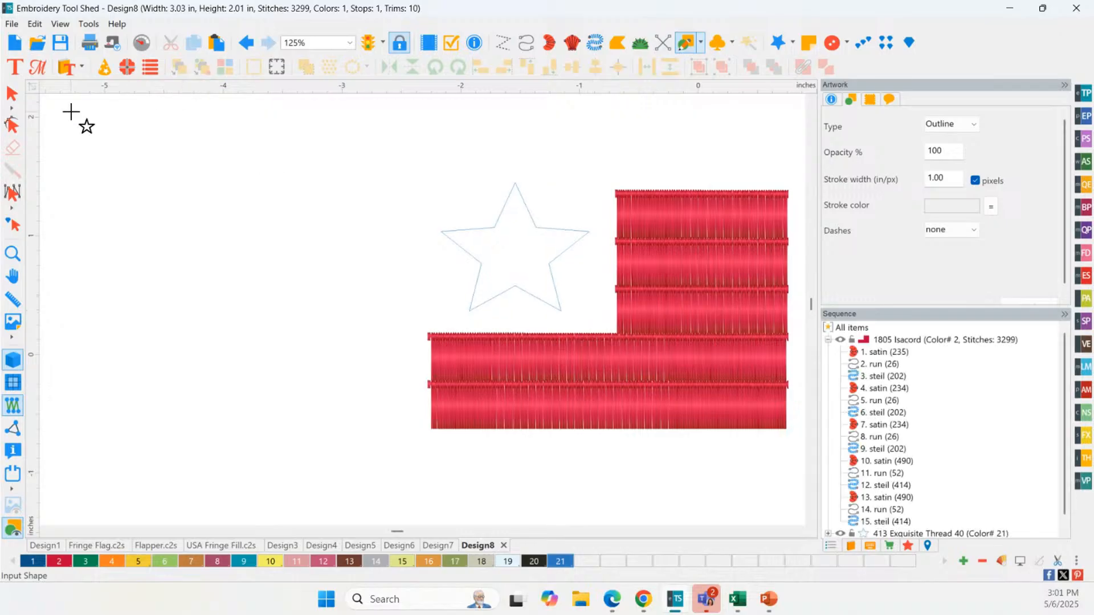
click(11, 95)
Convert the star outline to a Plaid fill with a Run outline
right_click(527, 252)
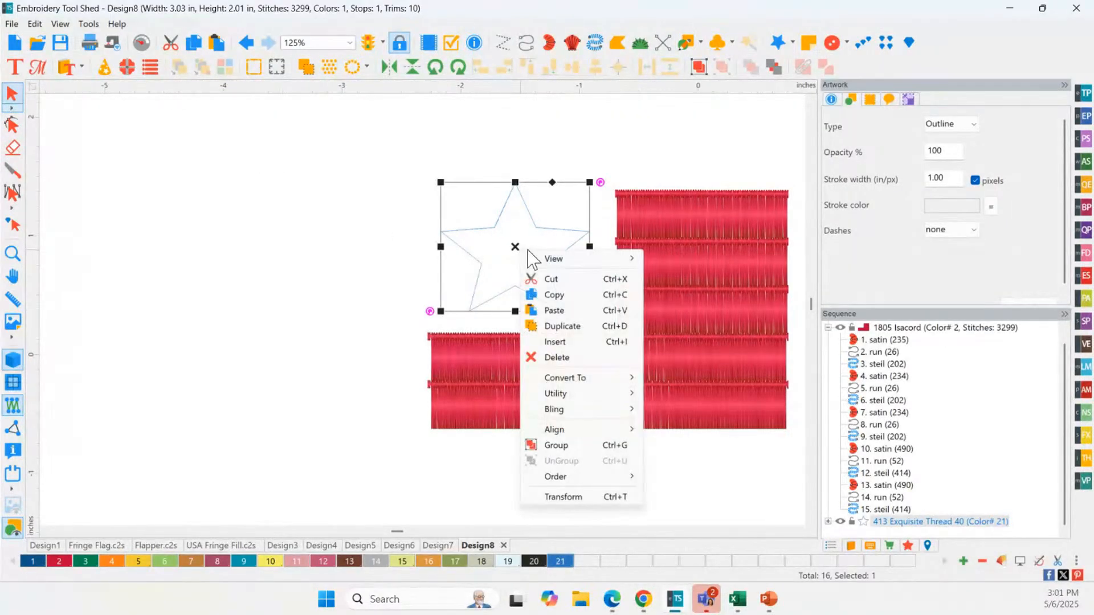
click(1082, 446)
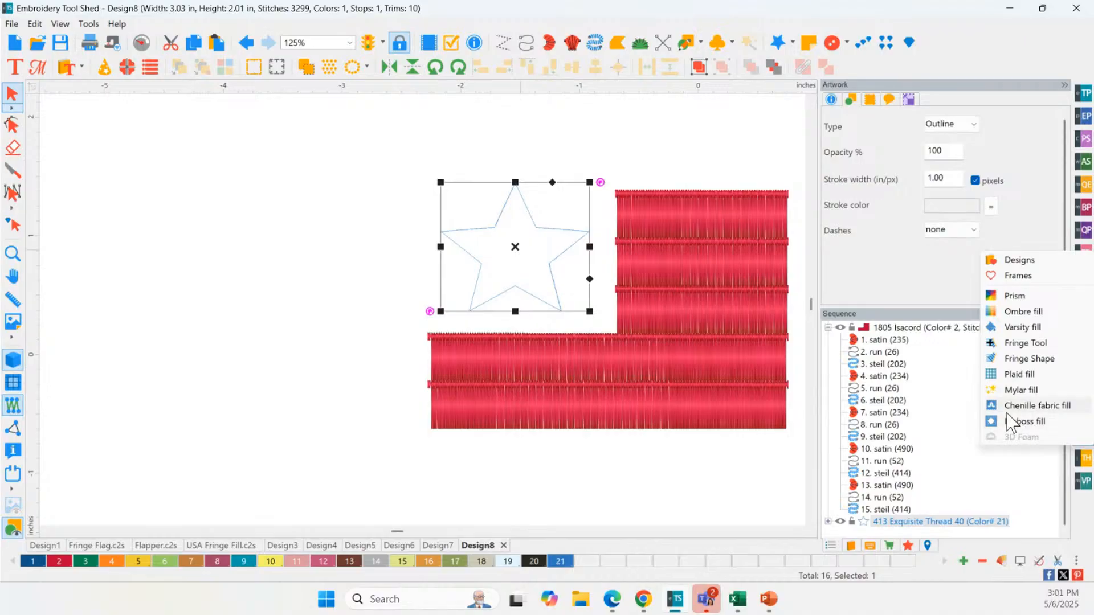
click(1017, 374)
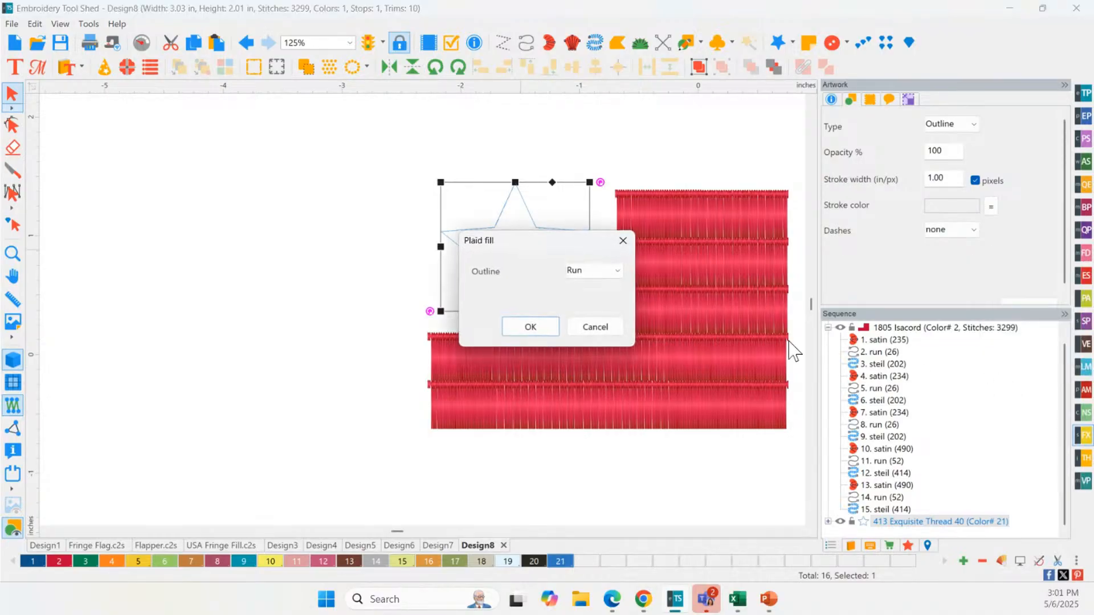
click(539, 329)
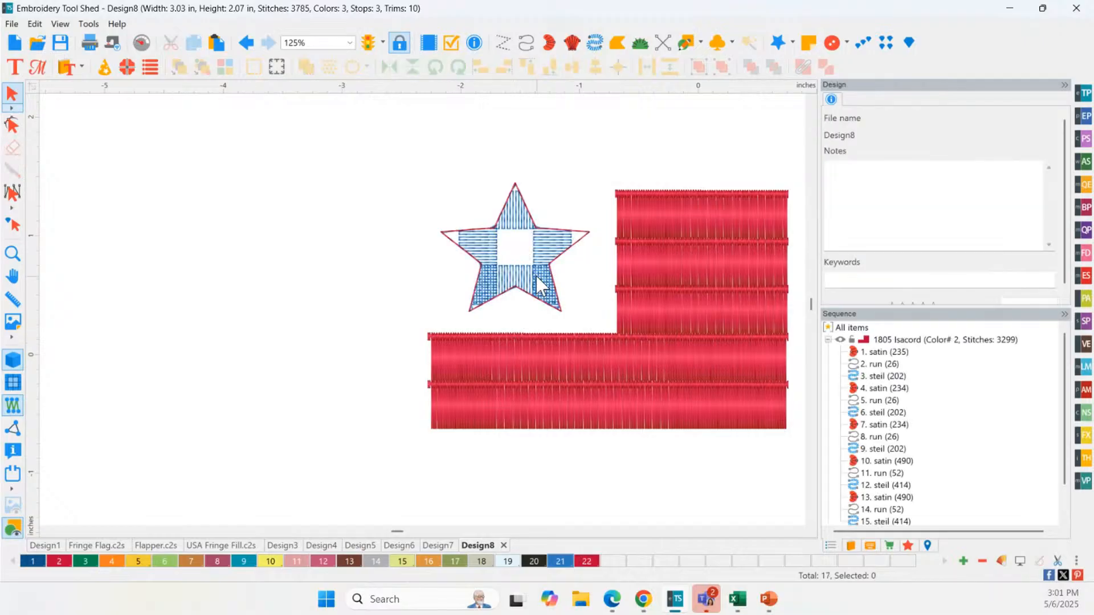
Set the star's plaid fill to 4.0 mm width and 3.0 mm space, and recolor it with color 5, Isacord 0821
double_click(926, 253)
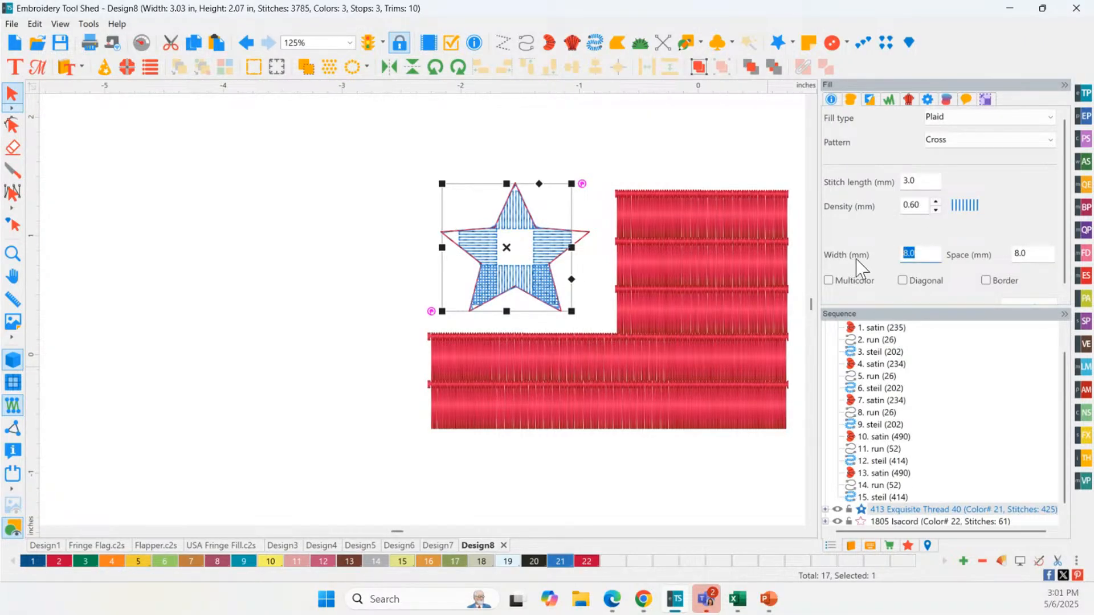
double_click(1040, 256)
text(3)
double_click(919, 252)
text(4)
click(1041, 306)
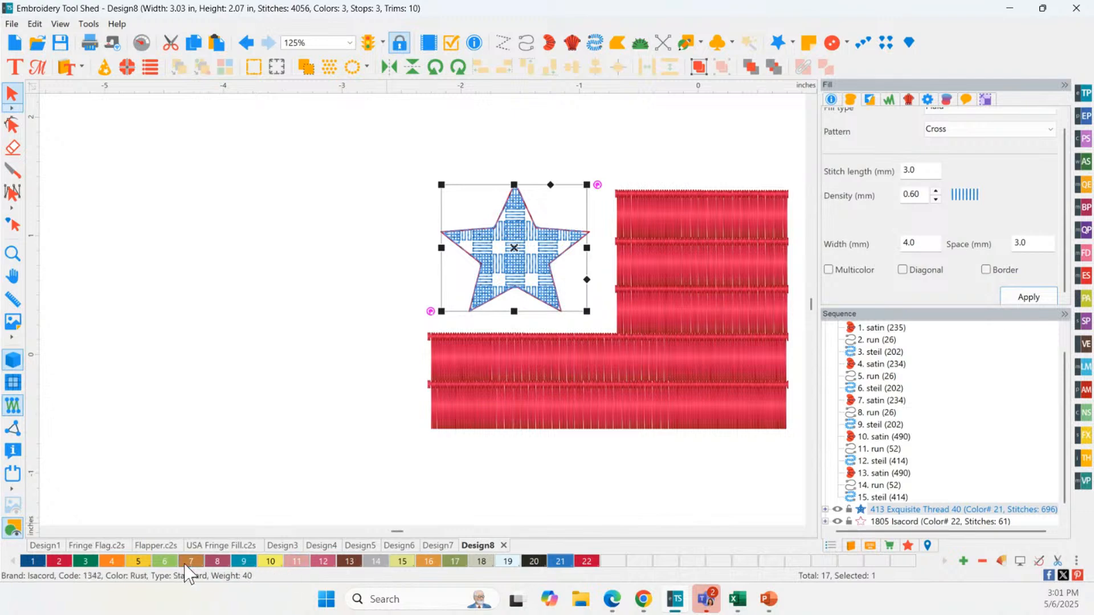
click(137, 562)
click(164, 354)
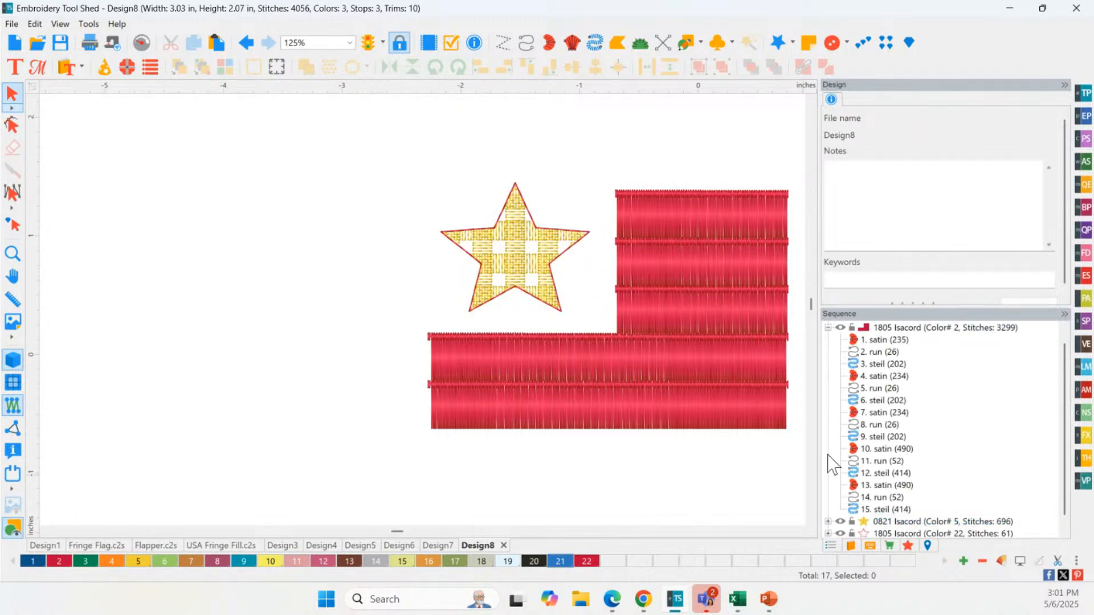
Add the lettering "Remember" along the lower edge of the fringe rows
double_click(13, 254)
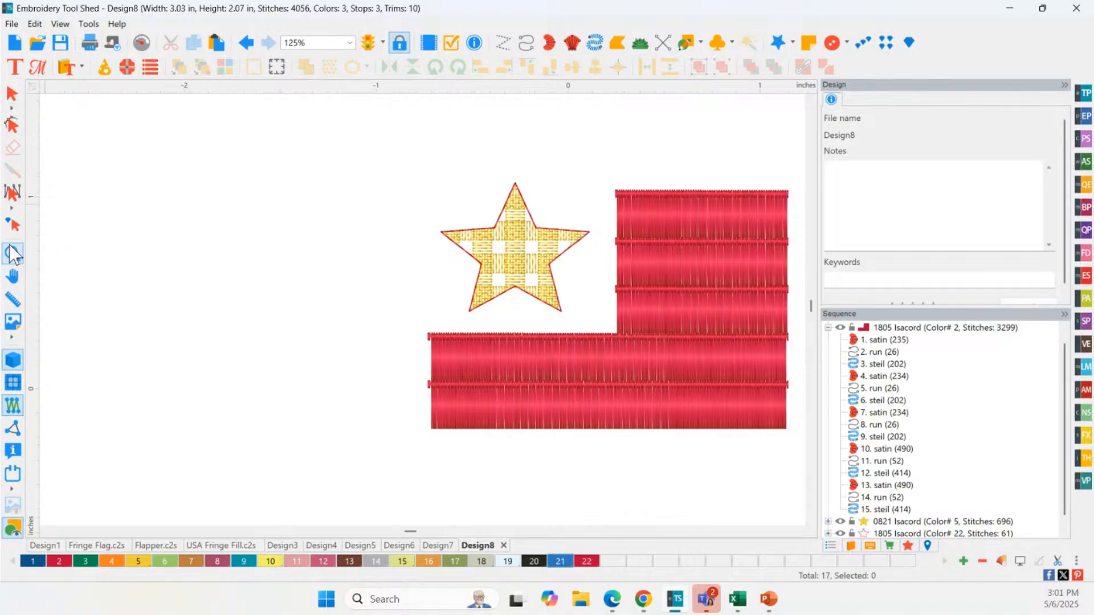
scroll(106, 241, down, 1)
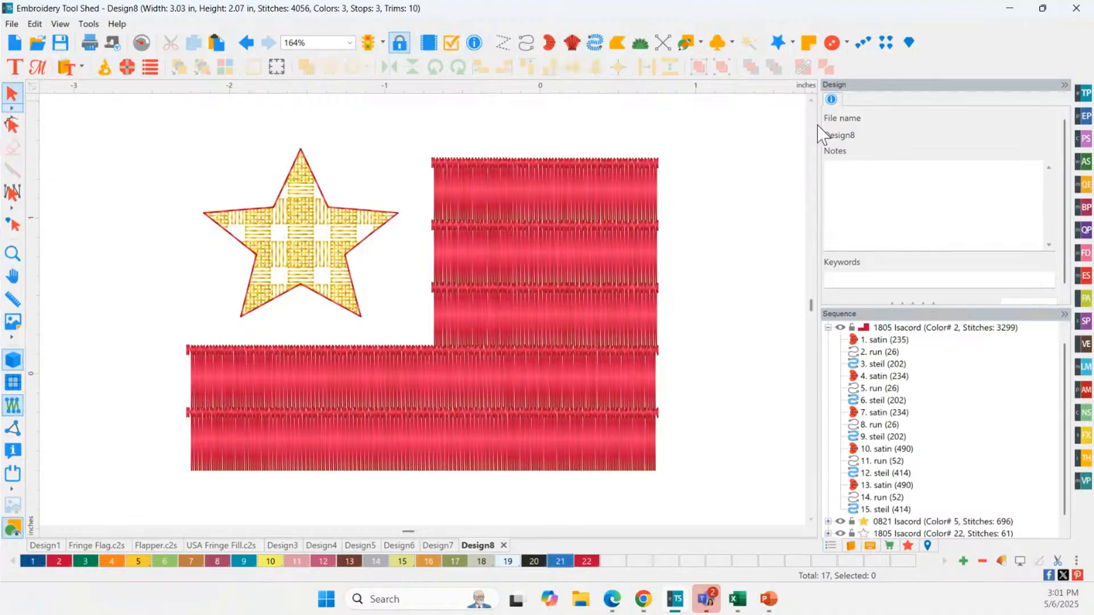
click(810, 101)
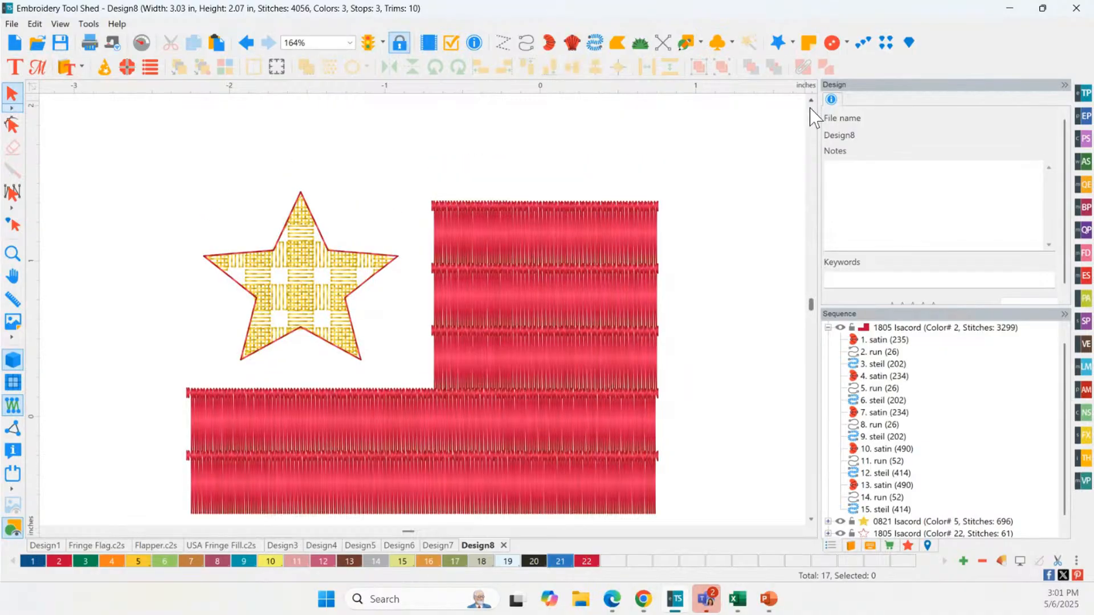
click(811, 520)
click(811, 521)
click(812, 520)
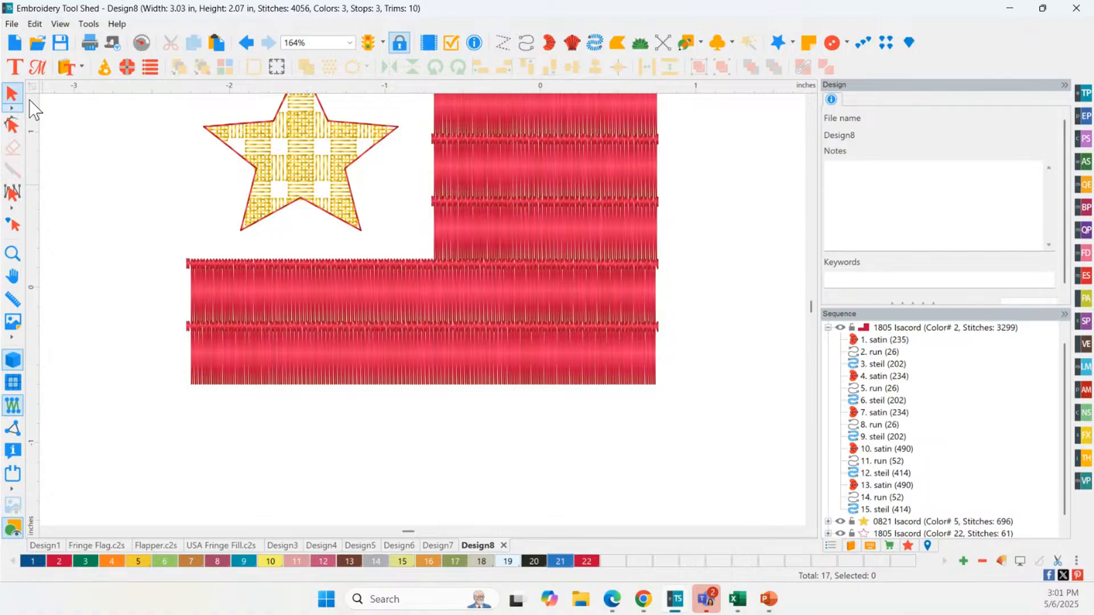
click(14, 66)
click(203, 449)
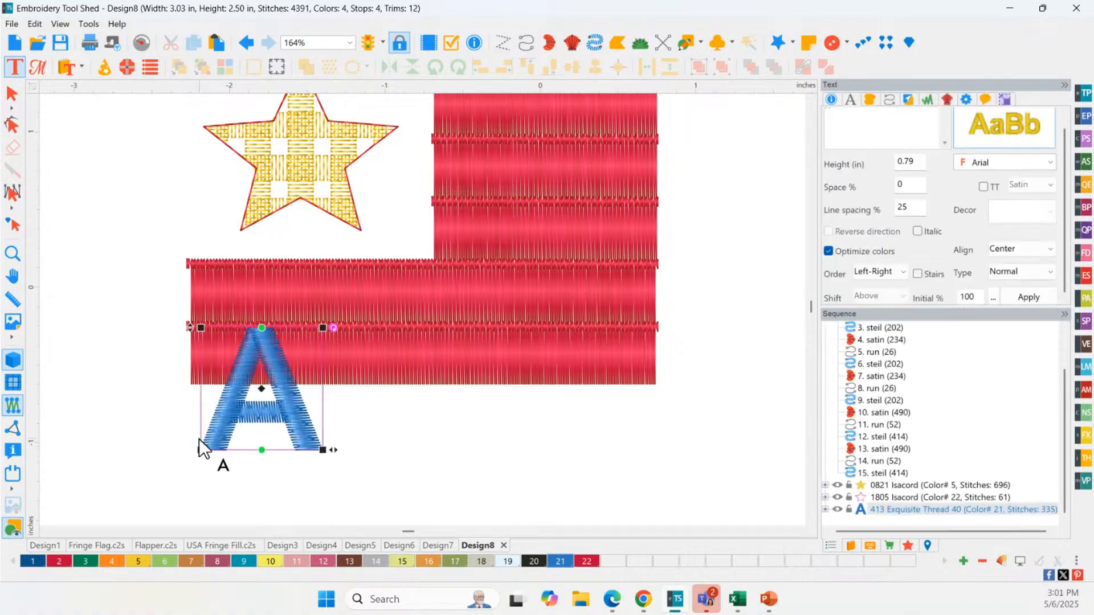
click(838, 118)
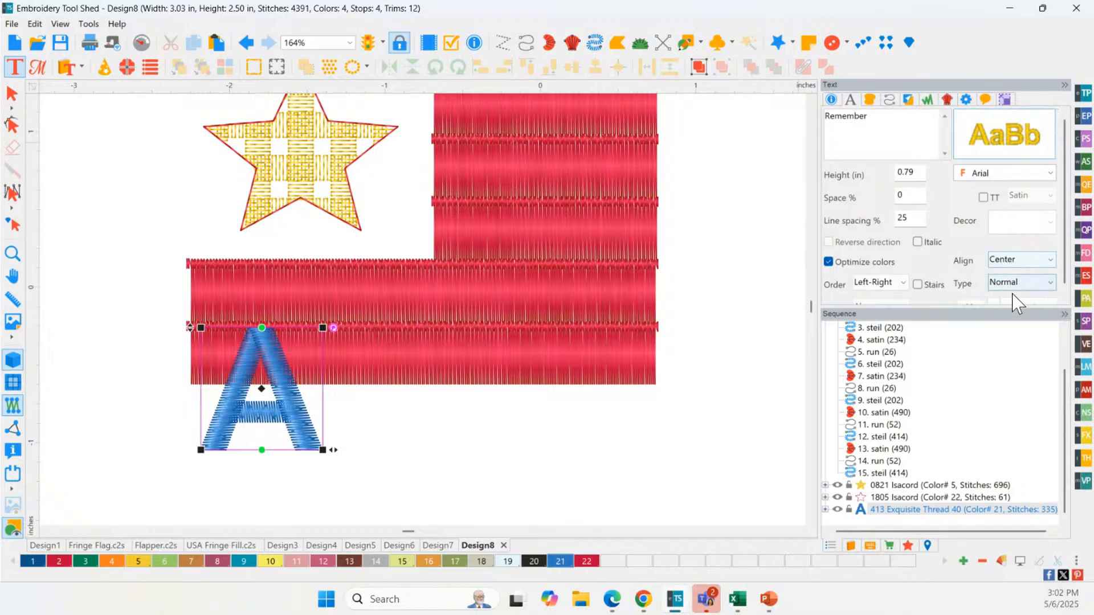
click(1027, 300)
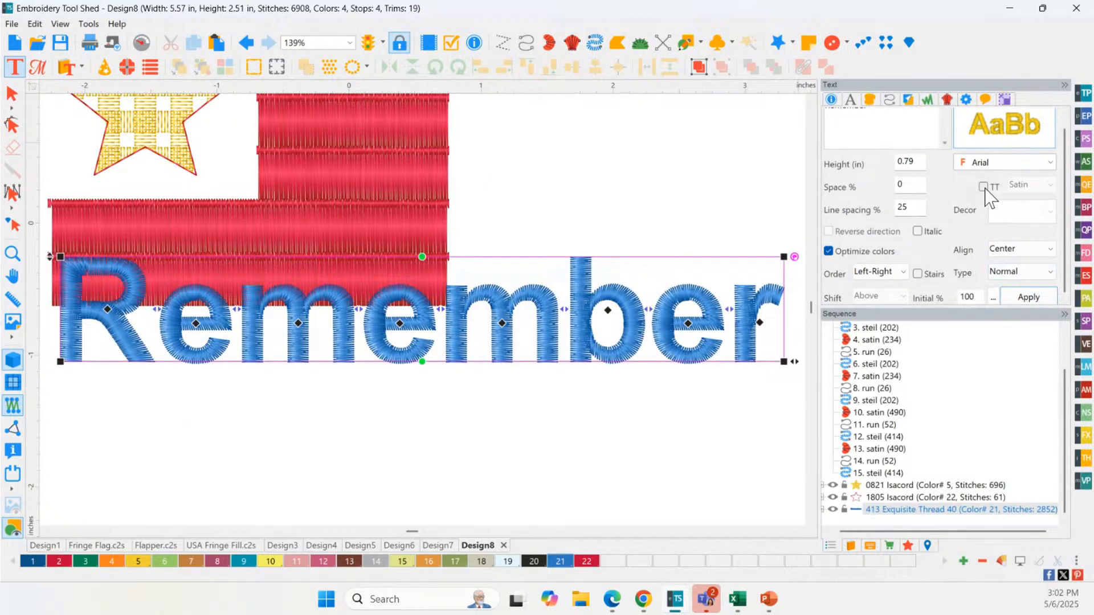
Switch the "Remember" lettering to a TrueType font with Satin stitching and choose the Chocolate font
click(1029, 185)
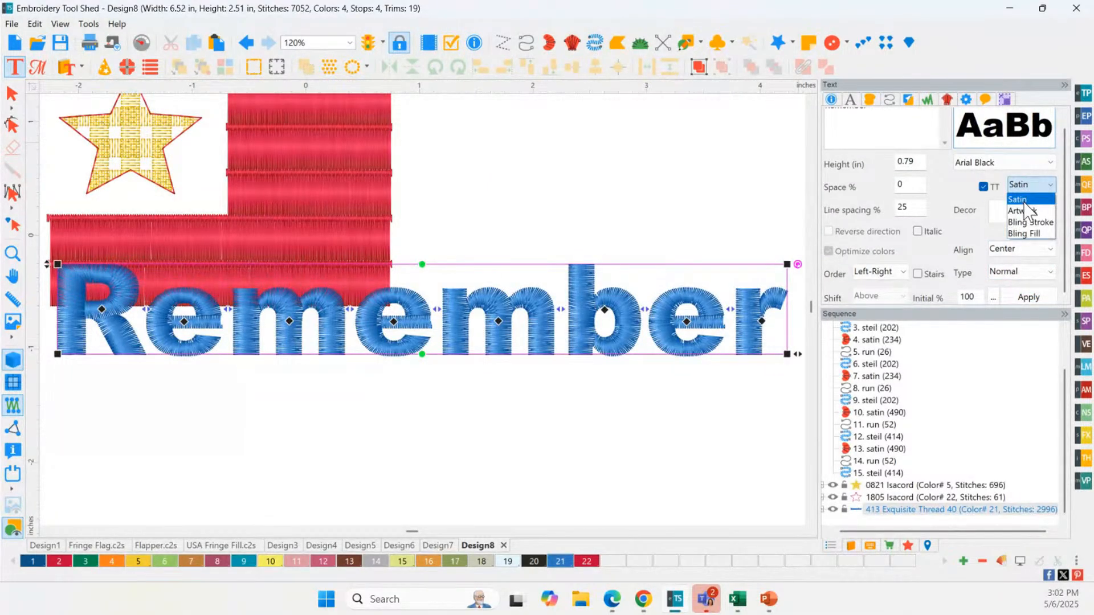
click(1025, 200)
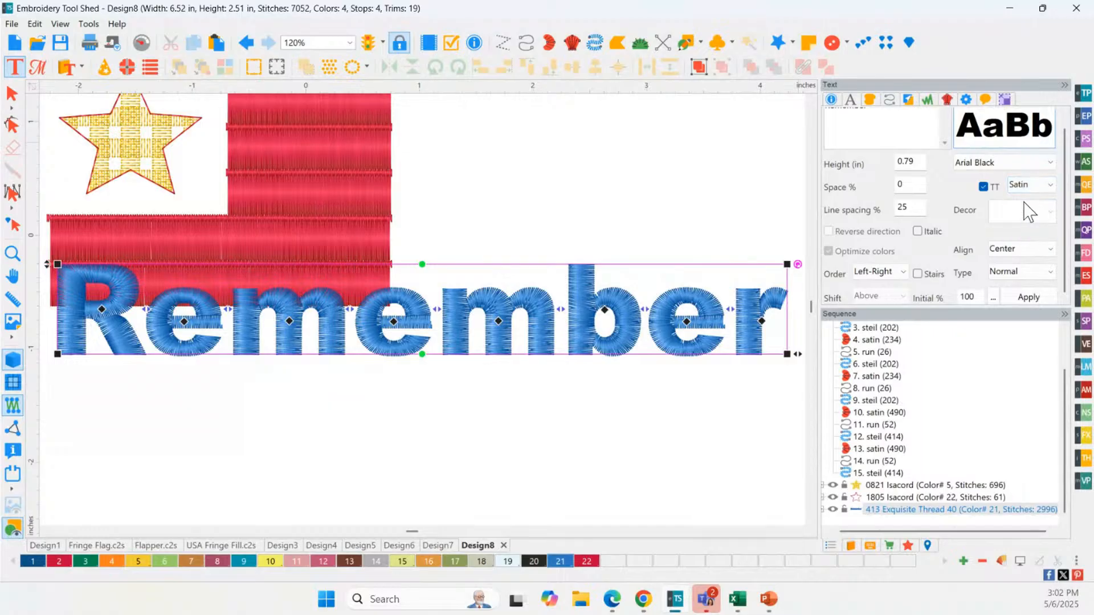
scroll(990, 154, up, 1)
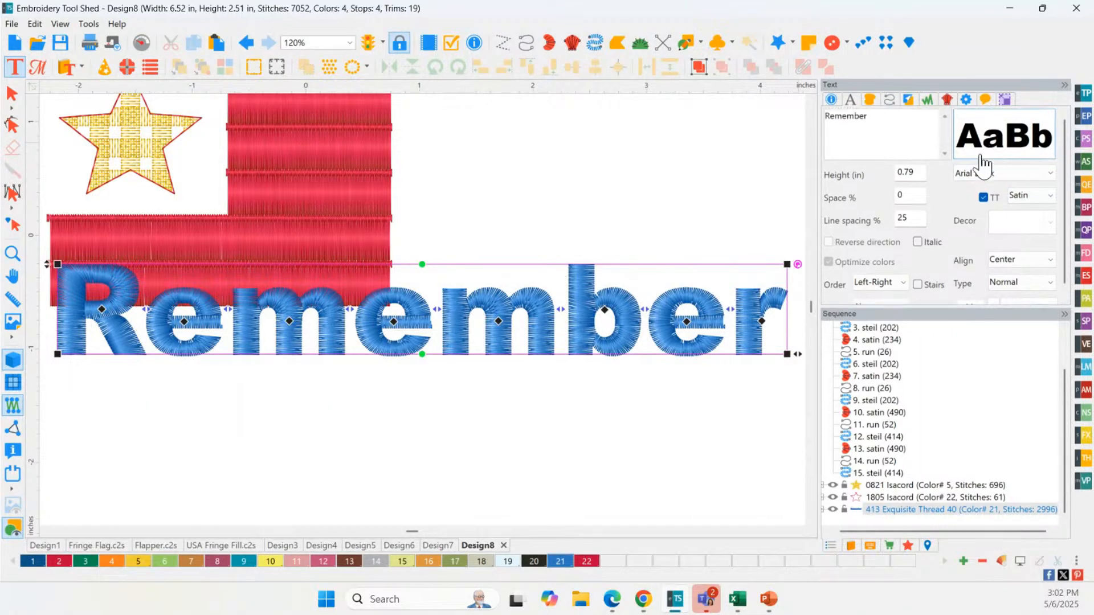
click(1003, 173)
scroll(970, 380, down, 5)
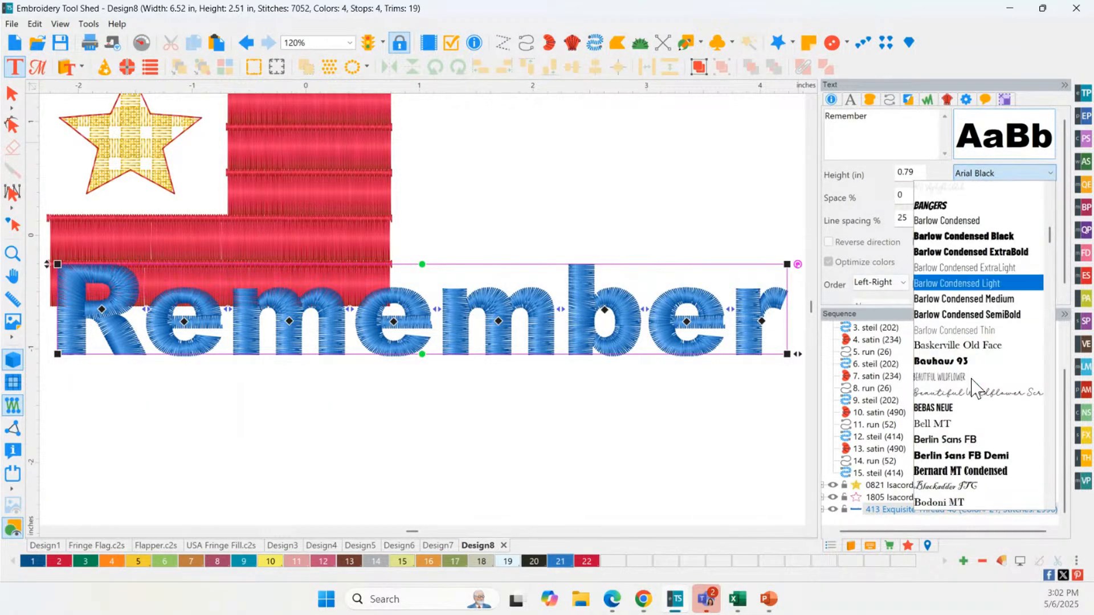
scroll(970, 380, down, 5)
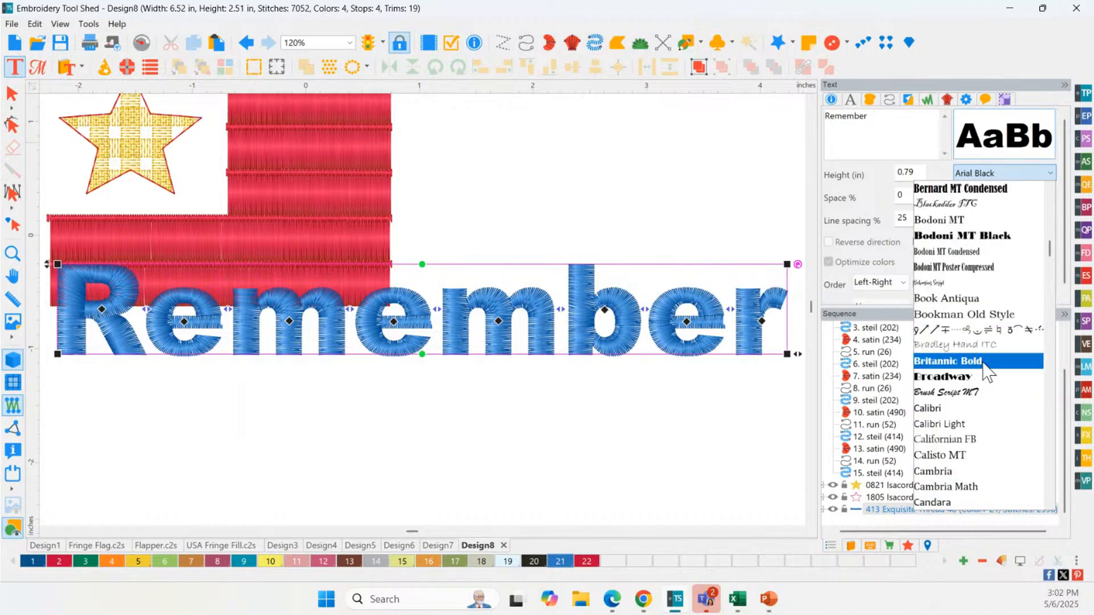
scroll(967, 401, down, 6)
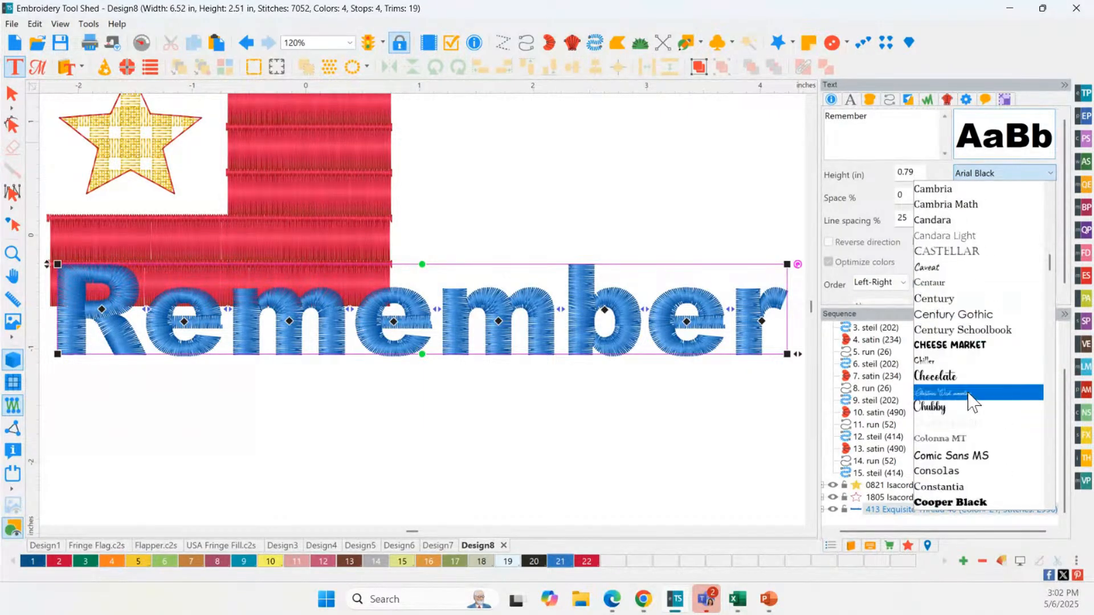
click(943, 377)
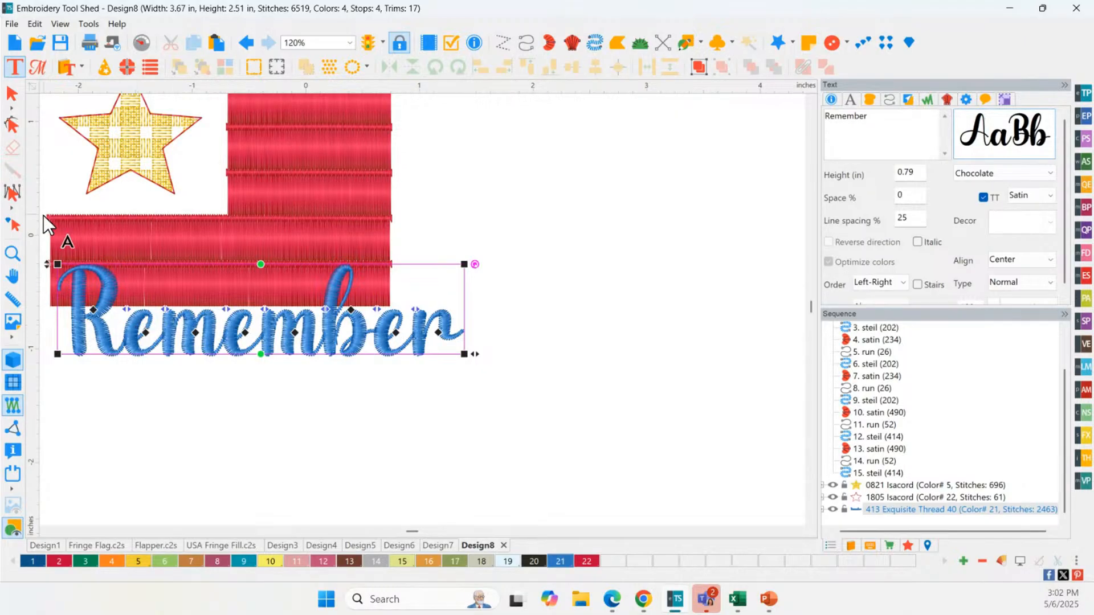
Set the "Remember" lettering height to 1.25 in and move the word just below the fringe rows
double_click(10, 255)
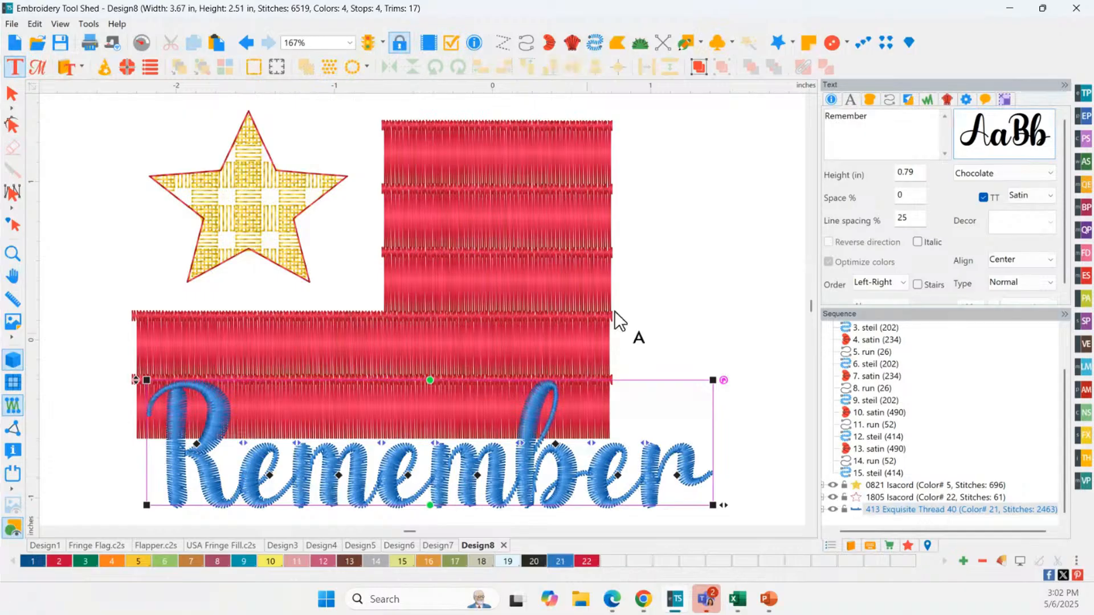
drag(923, 173, 888, 175)
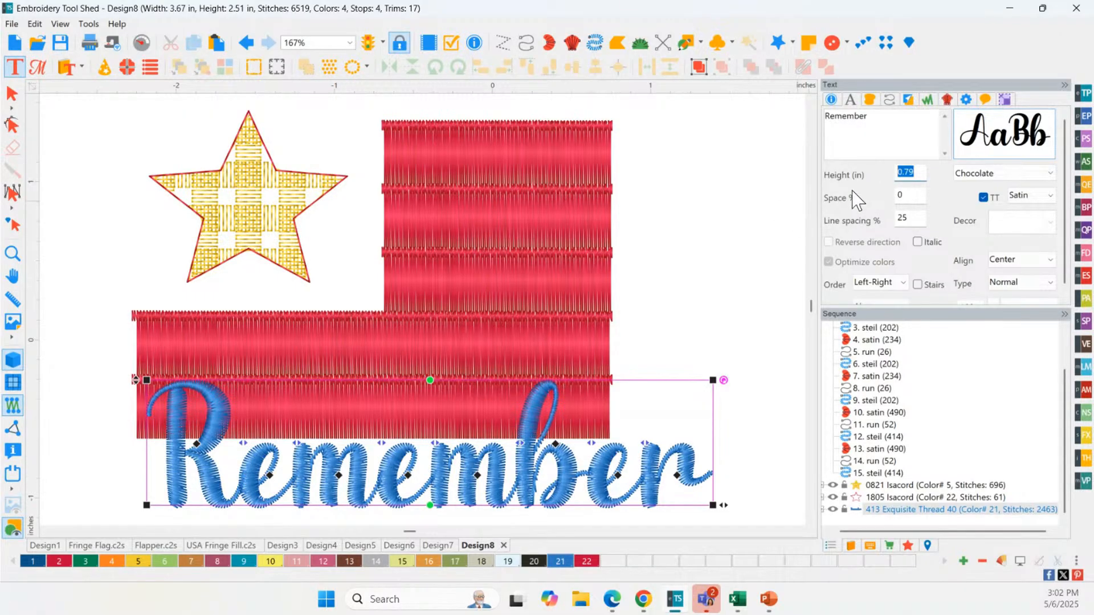
text(1.25)
scroll(1041, 302, down, 1)
click(1035, 298)
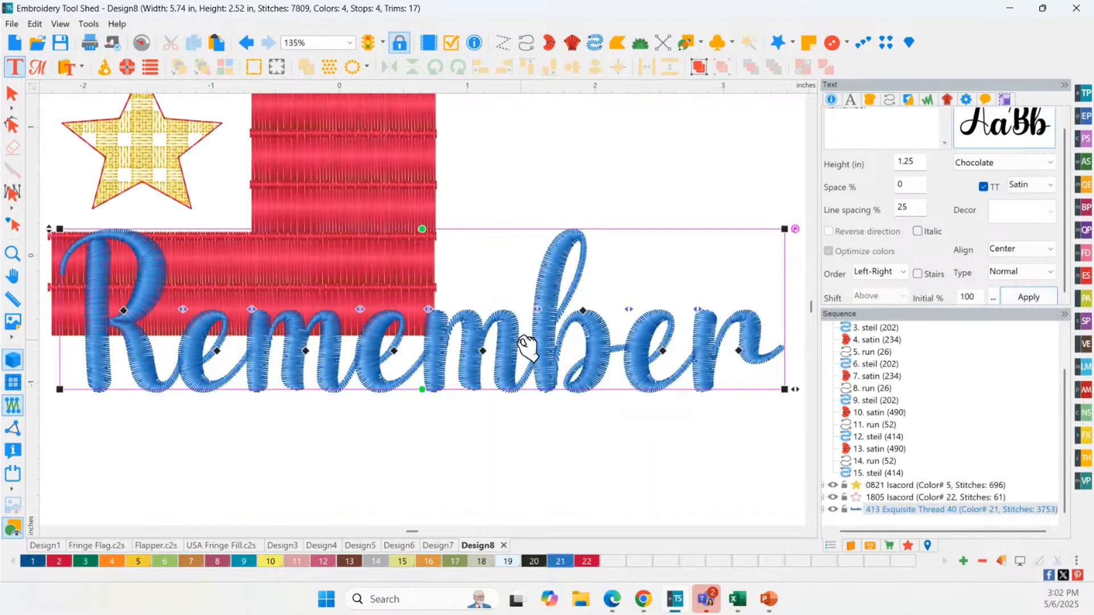
drag(319, 378, 206, 459)
double_click(12, 254)
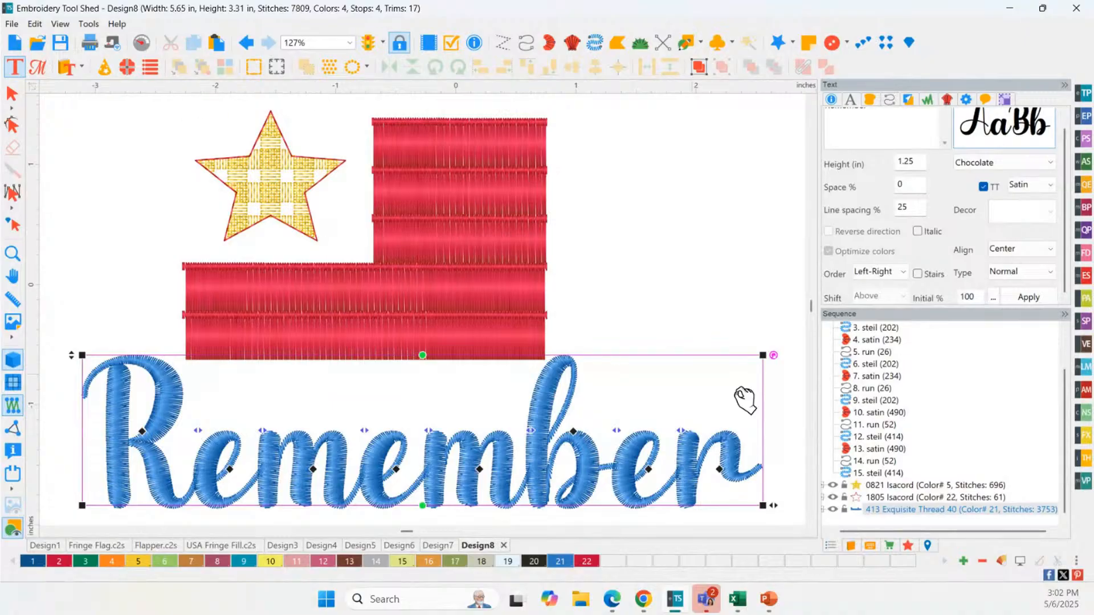
Break up the "Remember" text into individual letter objects so the 3D Foam effect can be used on them
click(1086, 450)
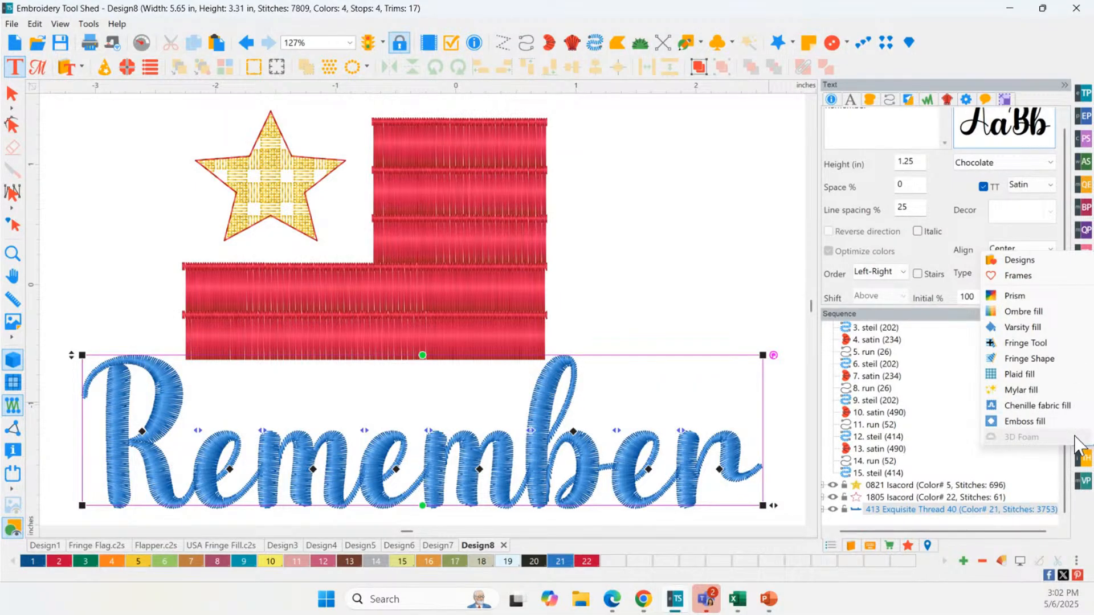
right_click(367, 488)
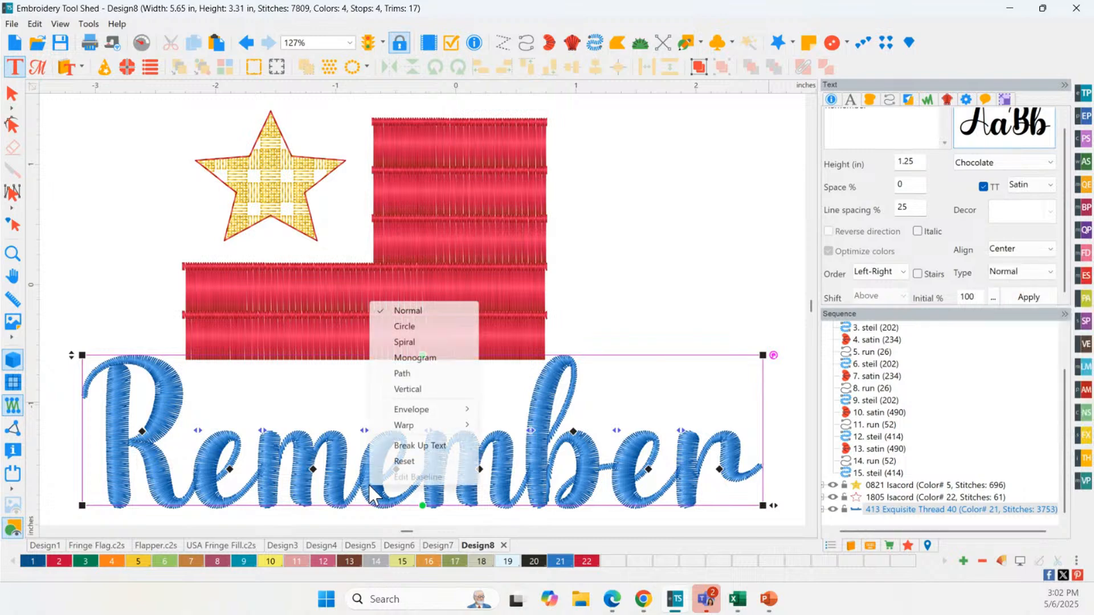
click(420, 445)
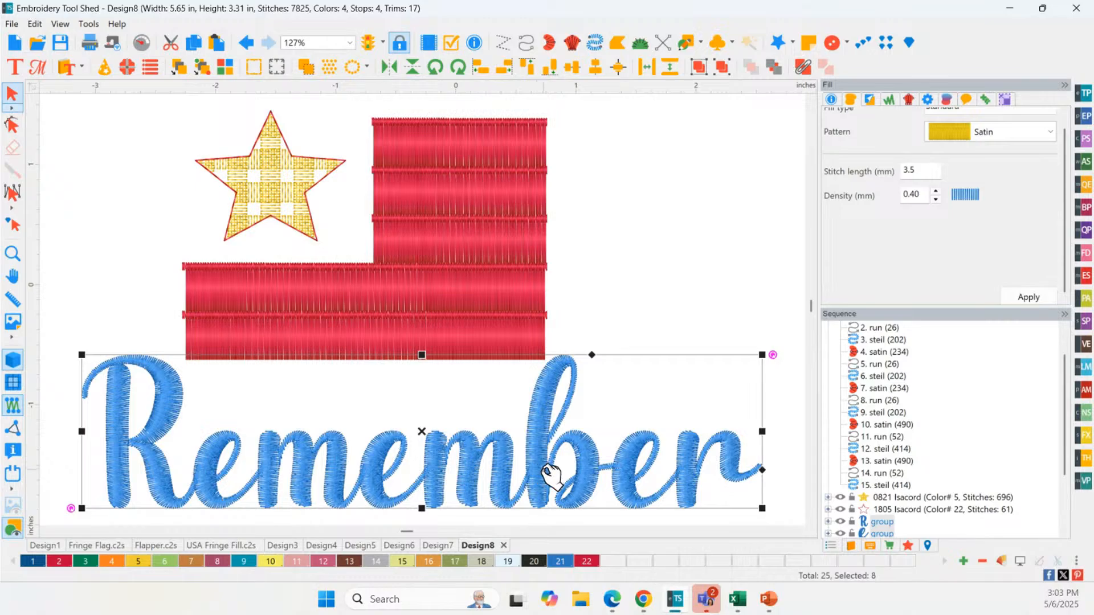
Apply the 3D Foam effect to the selected "Remember" letters and clear the selection
click(1085, 443)
click(1024, 438)
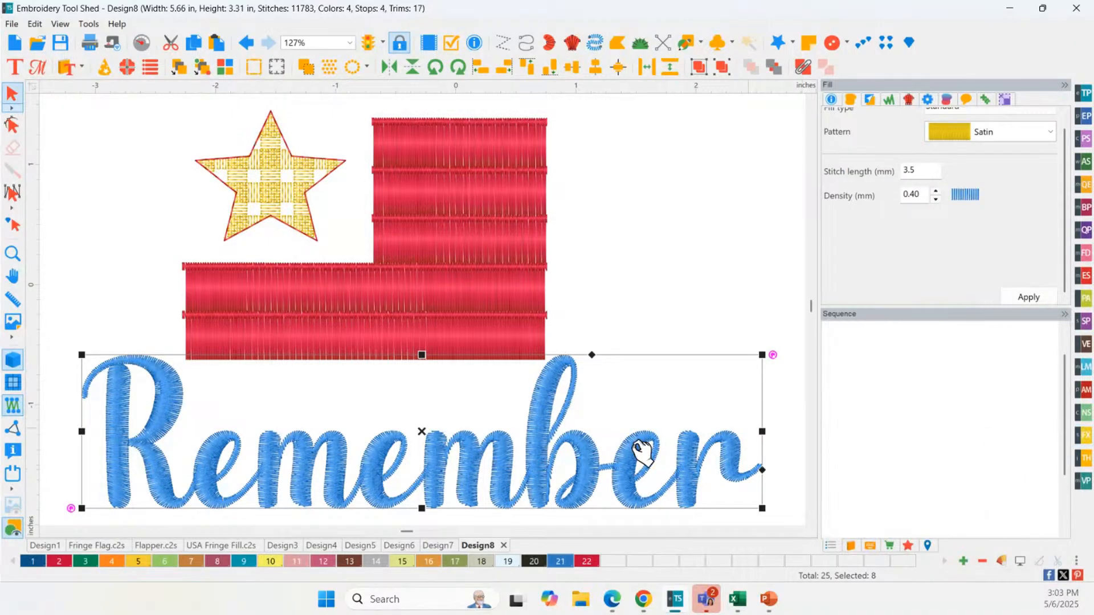
click(753, 400)
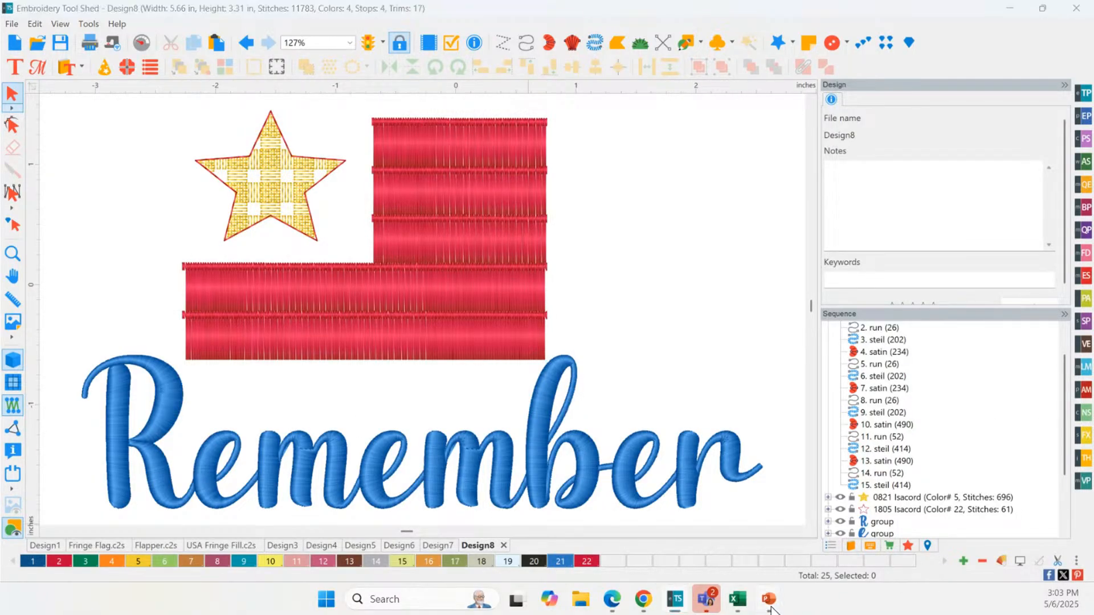
Switch to the PowerPoint slide show with the fringe flower examples
mouse_move(770, 607)
click(819, 530)
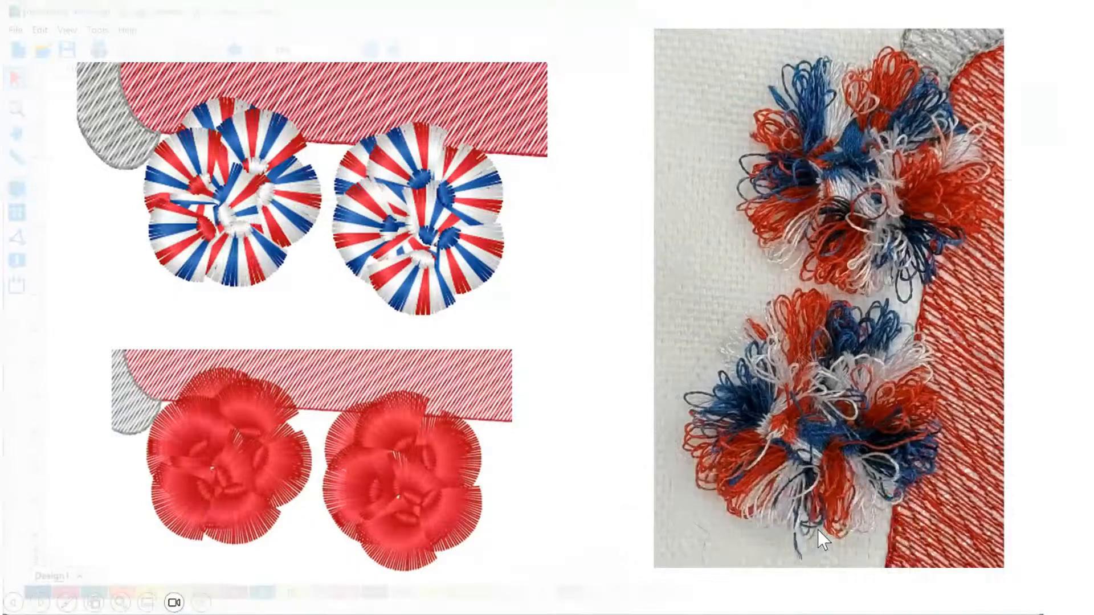